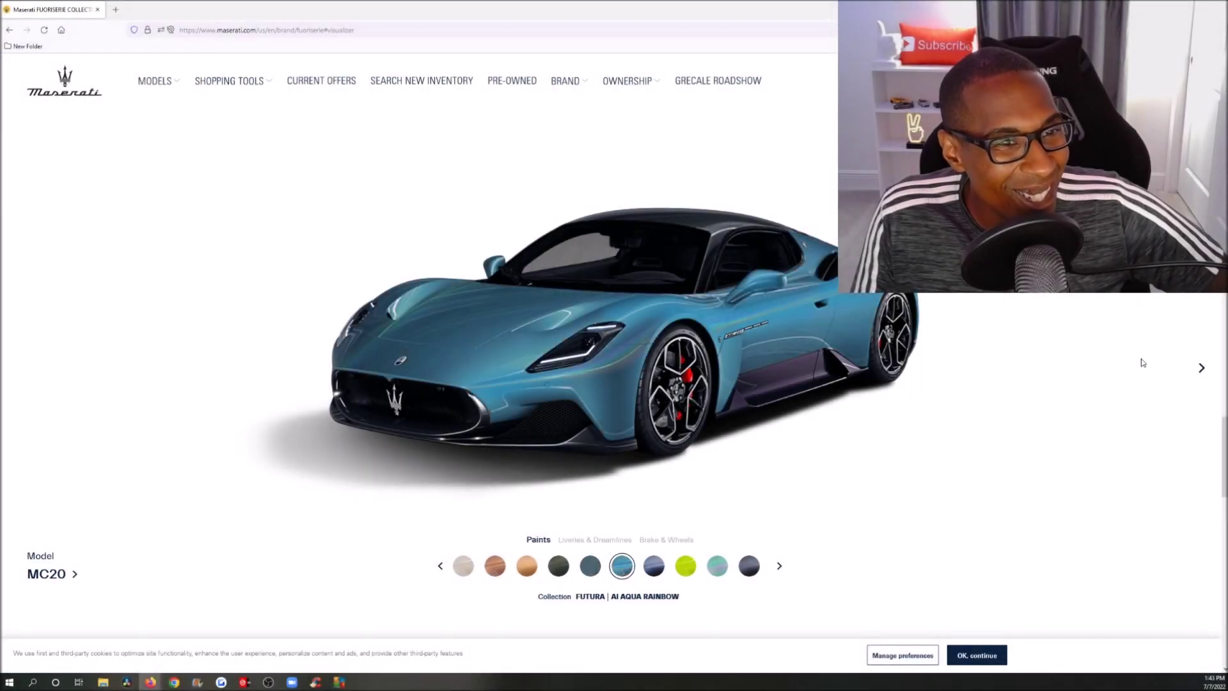
Advance the car preview to the front-wheel close-up
left_click(1201, 370)
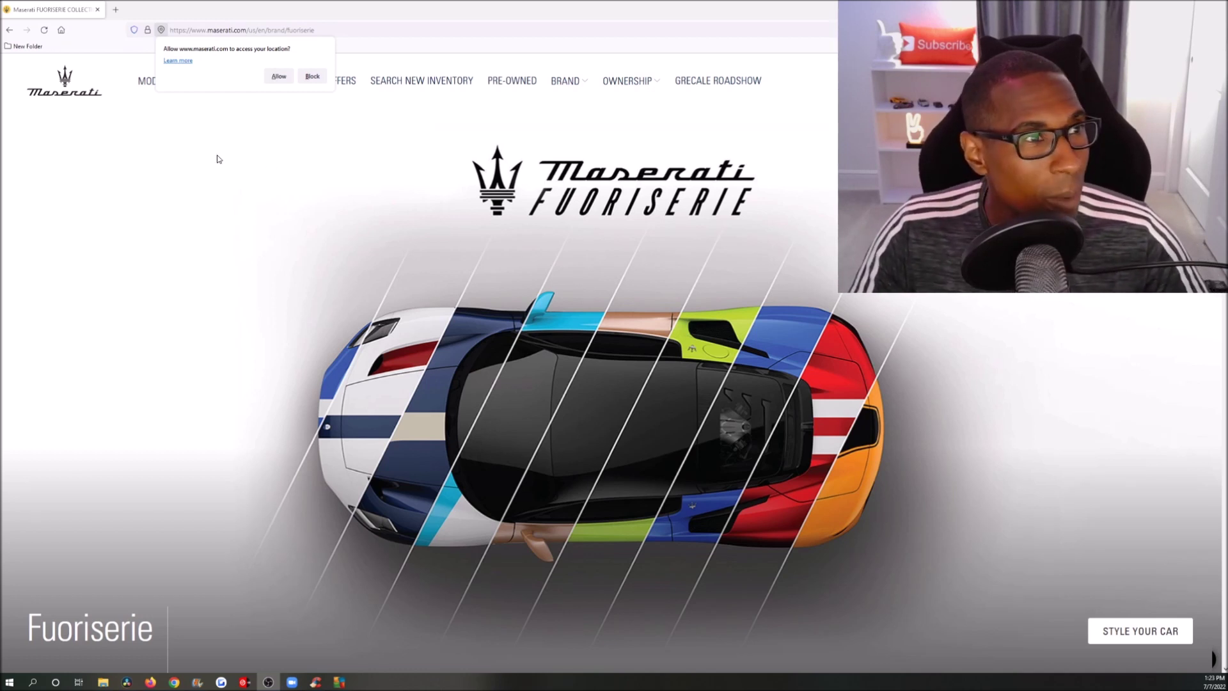
Block the browser's location-access request for the site
left_click(313, 77)
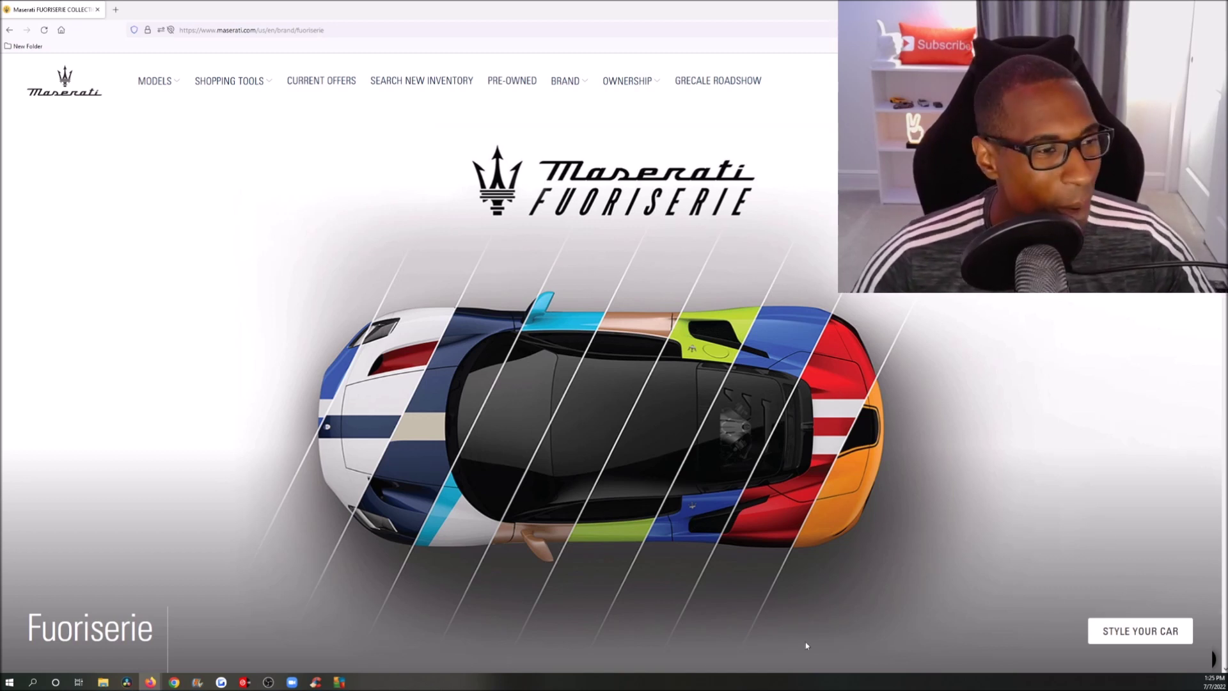
left_click(1153, 636)
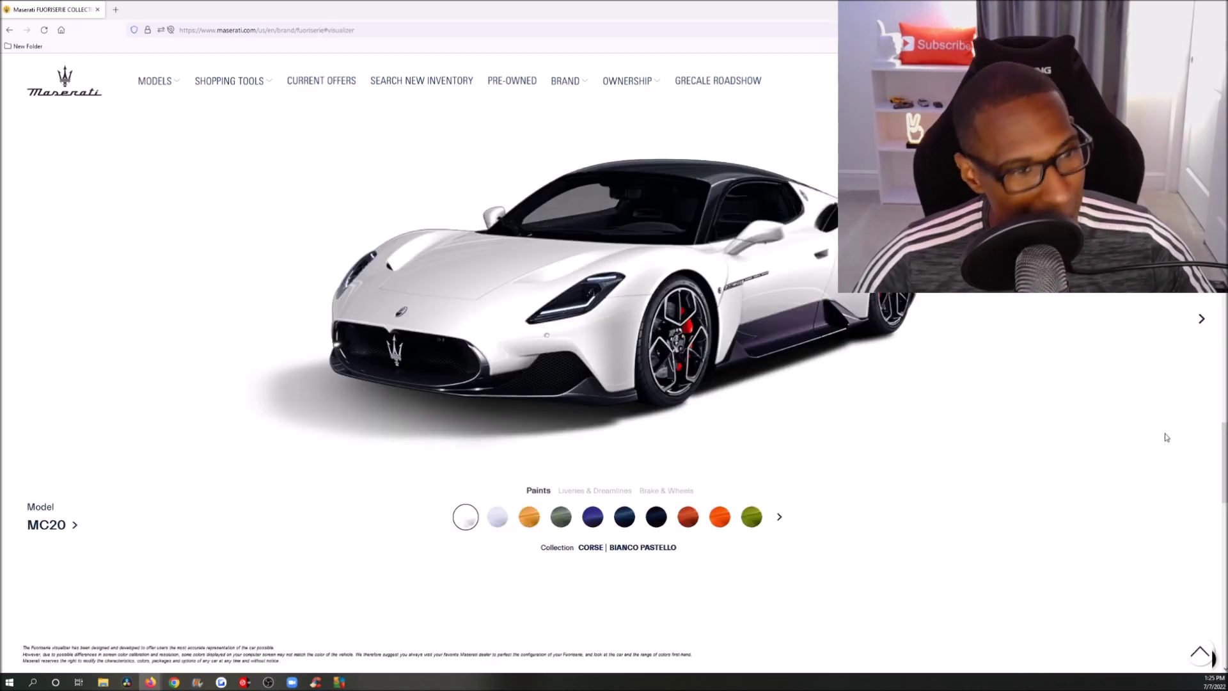
Switch the visualizer model from MC20 to Levante and cycle through its wheel and rear views
left_click(73, 530)
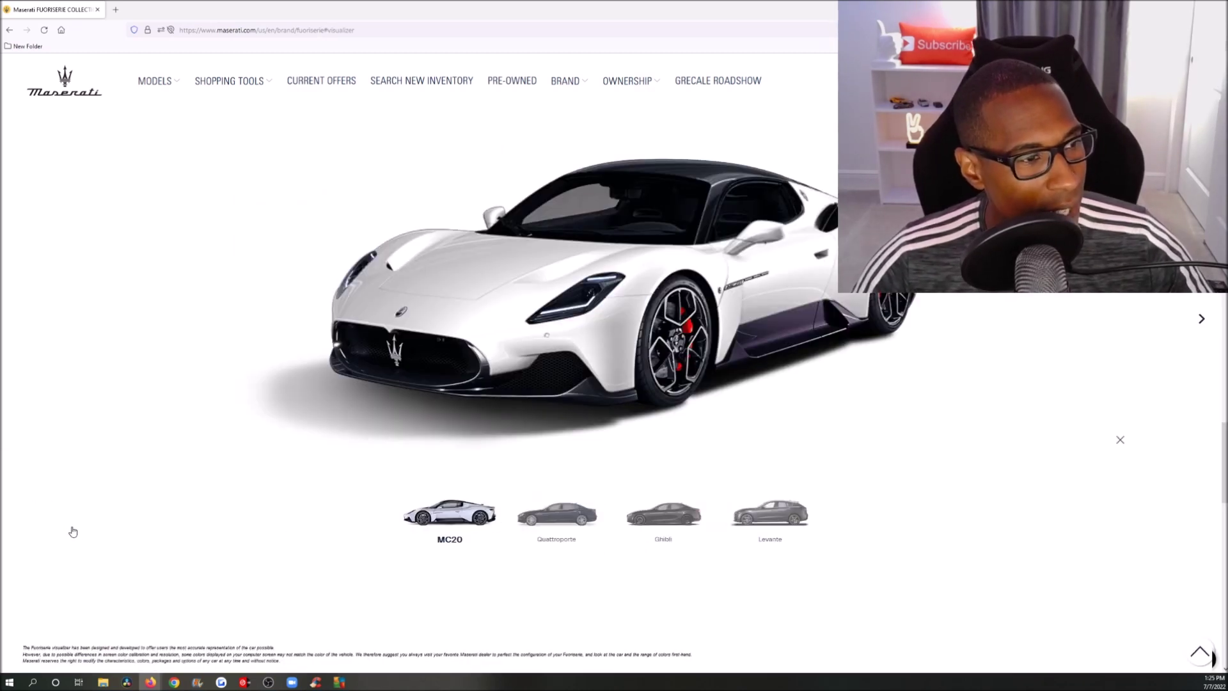
left_click(767, 515)
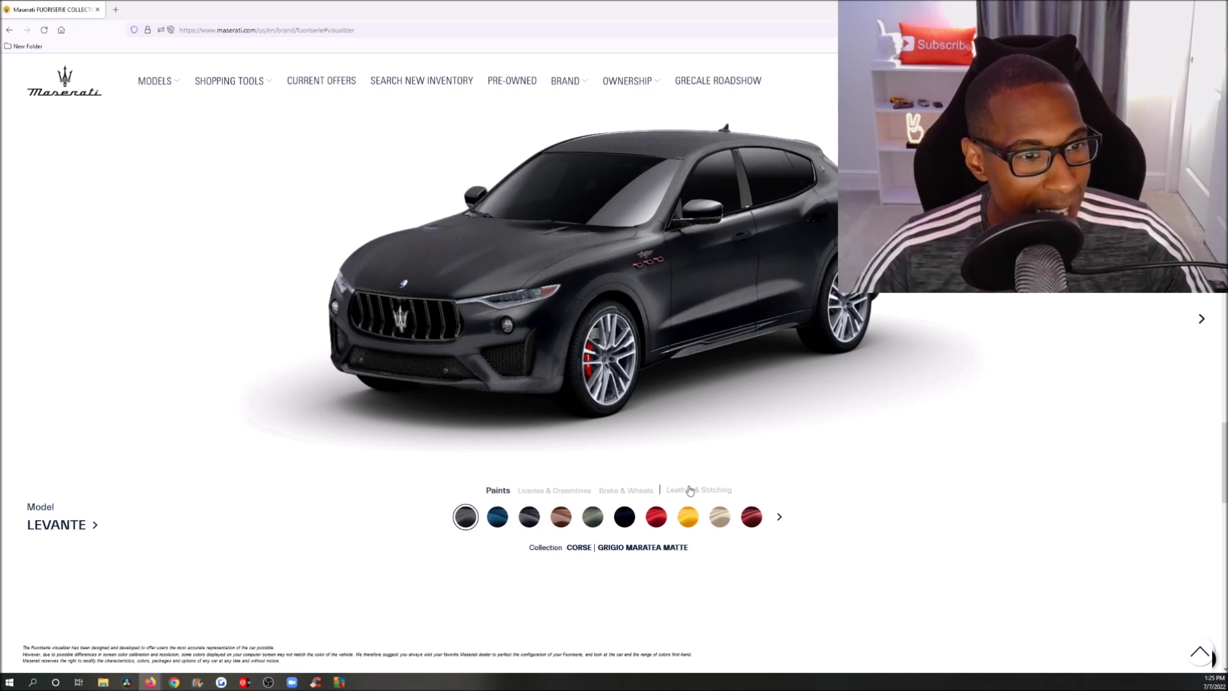
left_click(1202, 320)
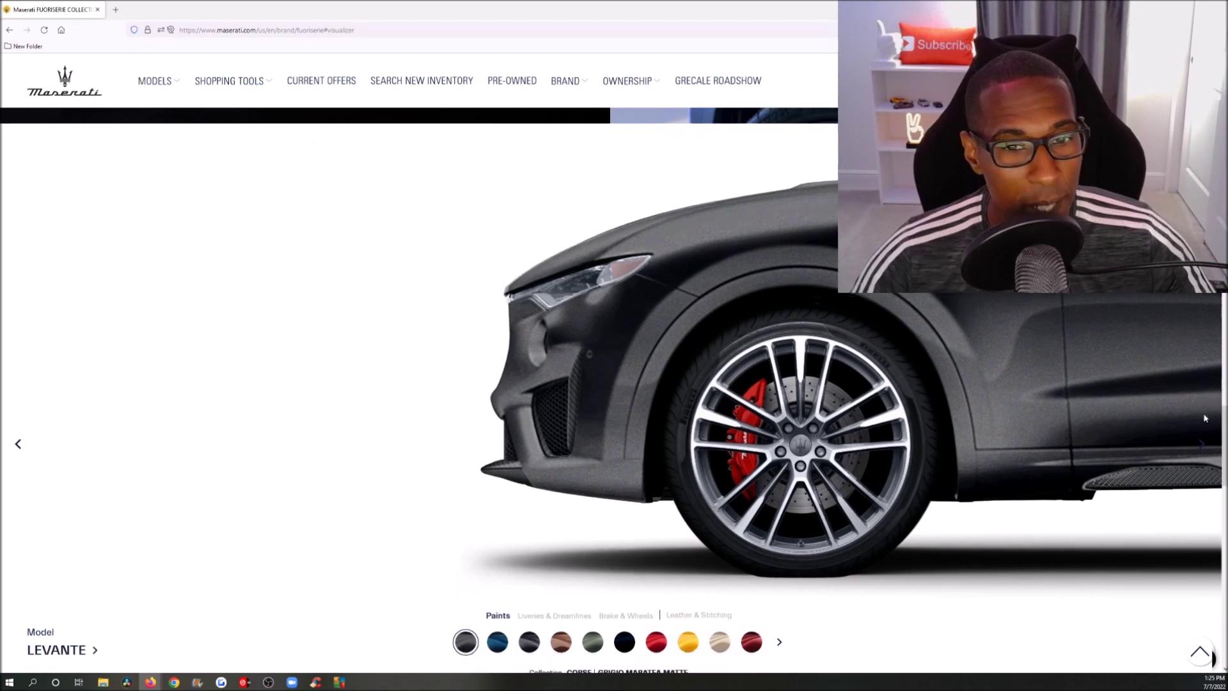
left_click(1204, 419)
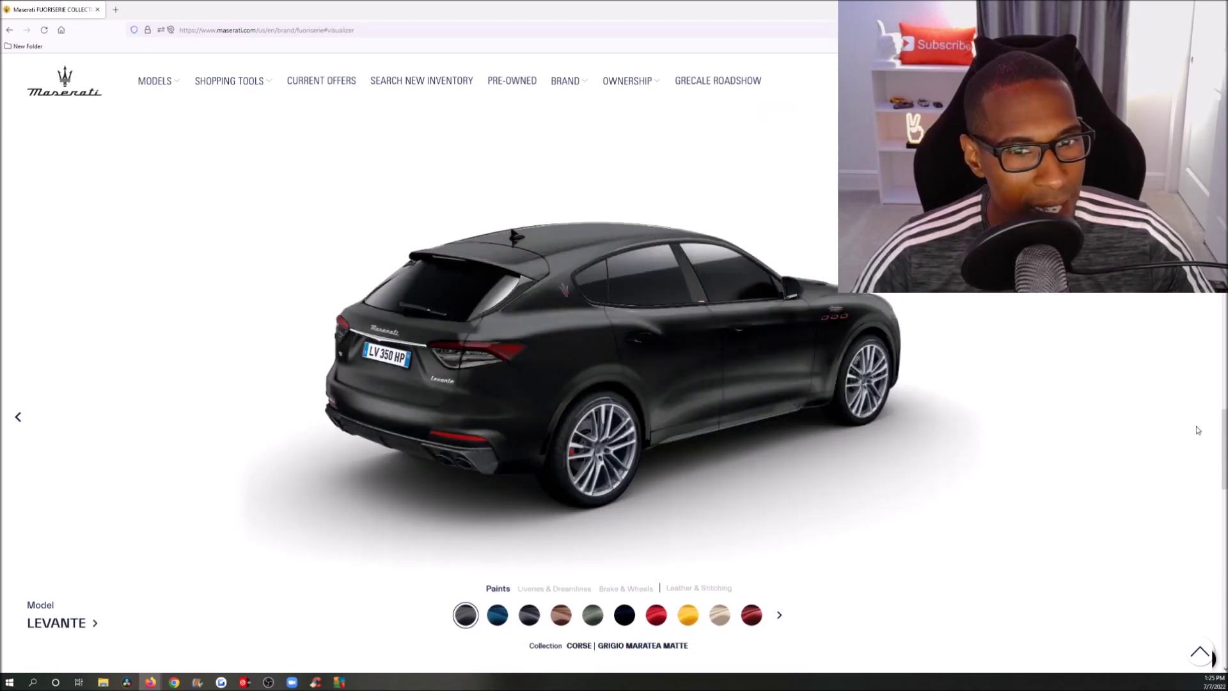
left_click(18, 419)
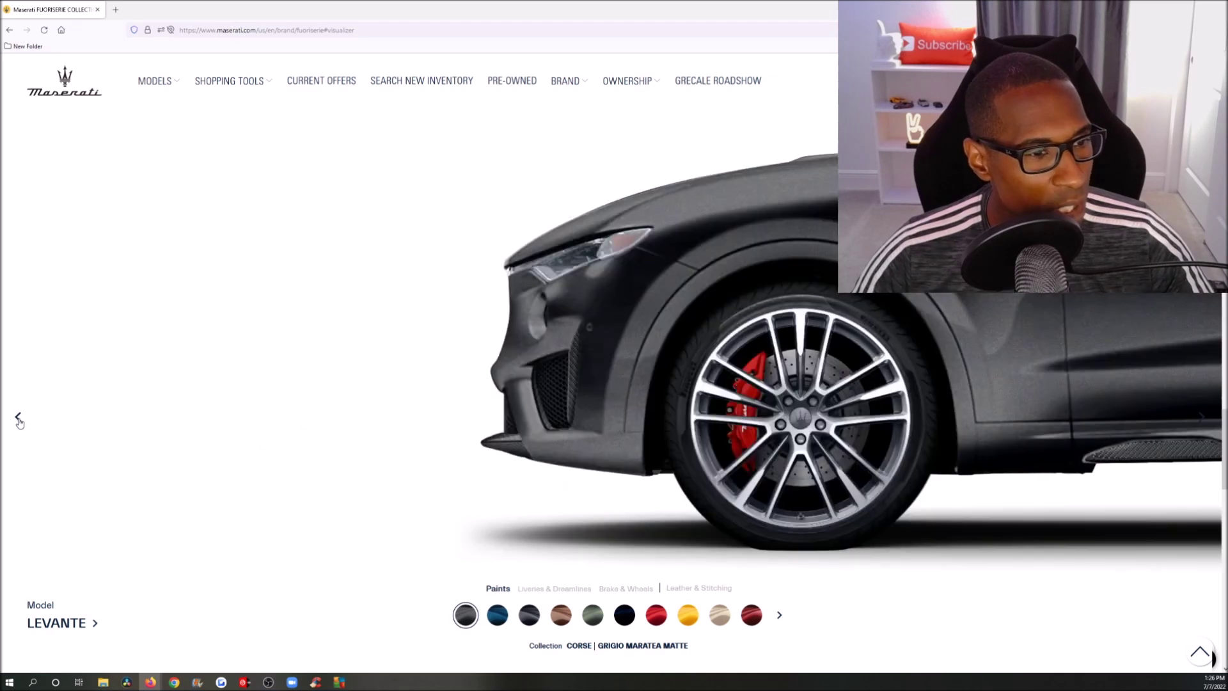
left_click(19, 419)
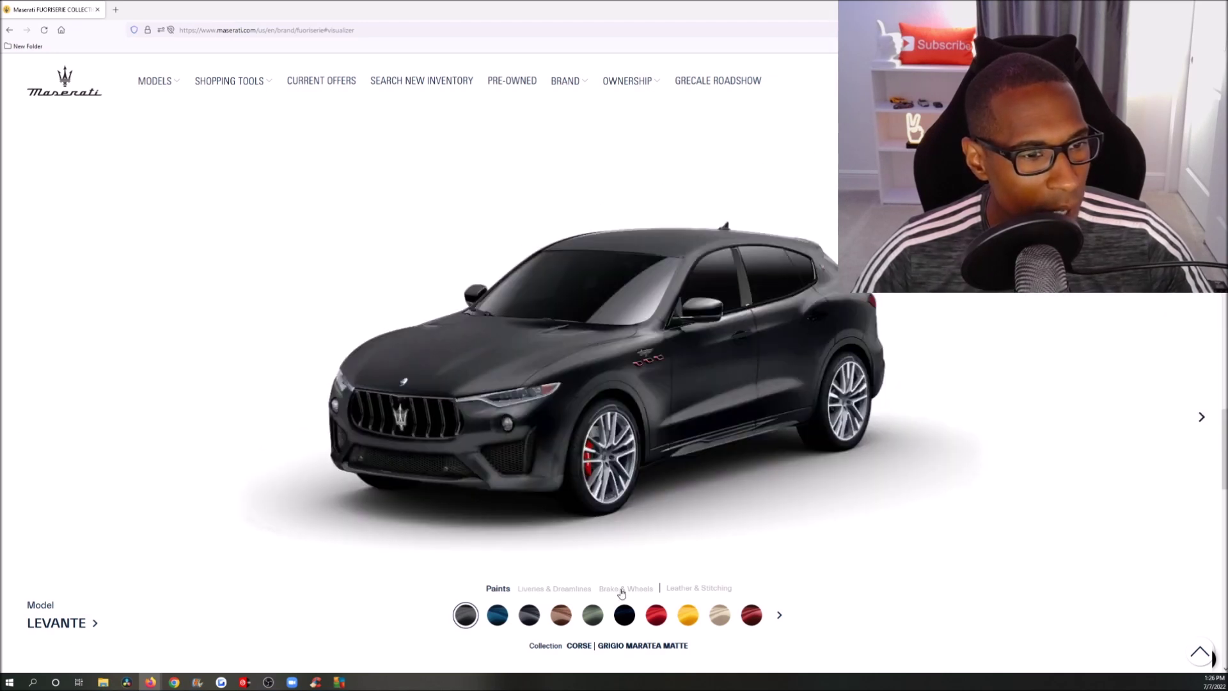
Show the Levante's black leather and yellow stitching interior, viewing the seats and dashboard
left_click(686, 589)
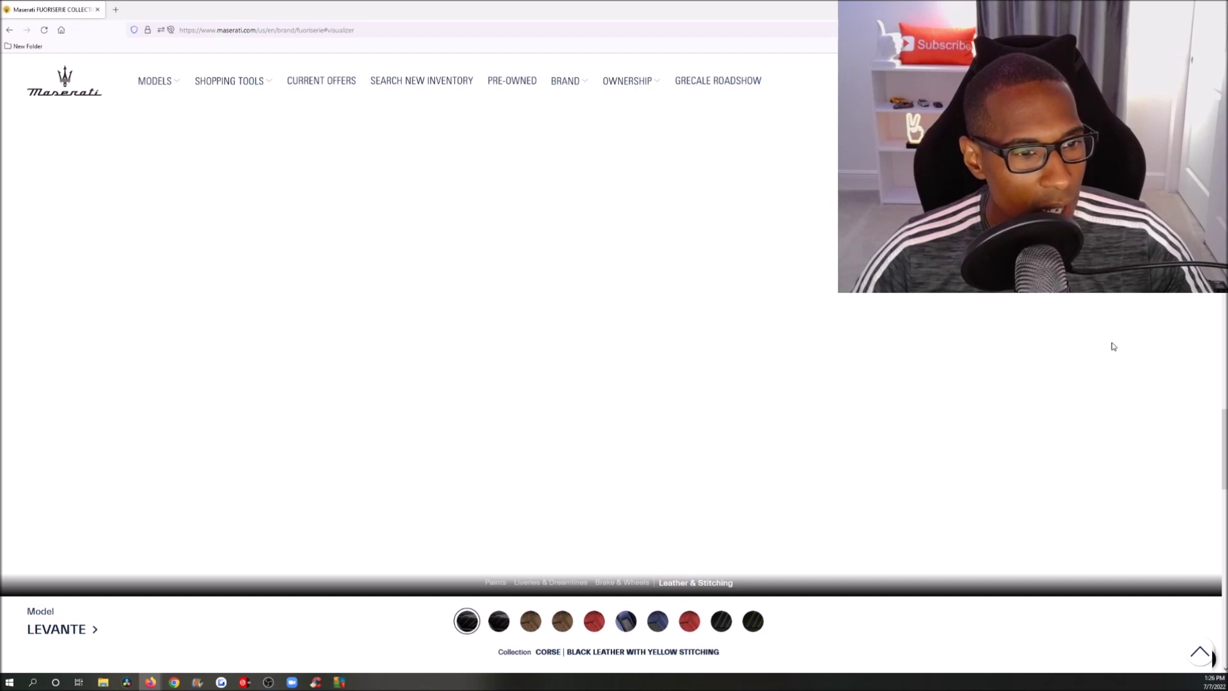
scroll(970, 382, "down", 2)
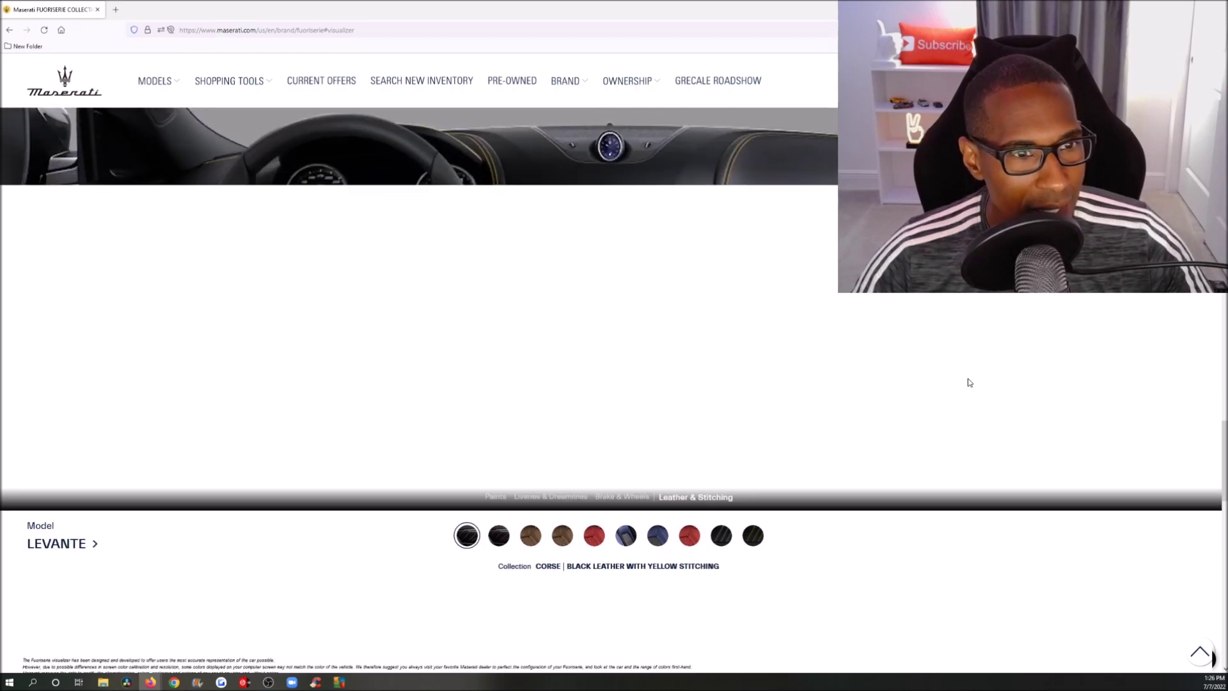
scroll(969, 380, "up", 2)
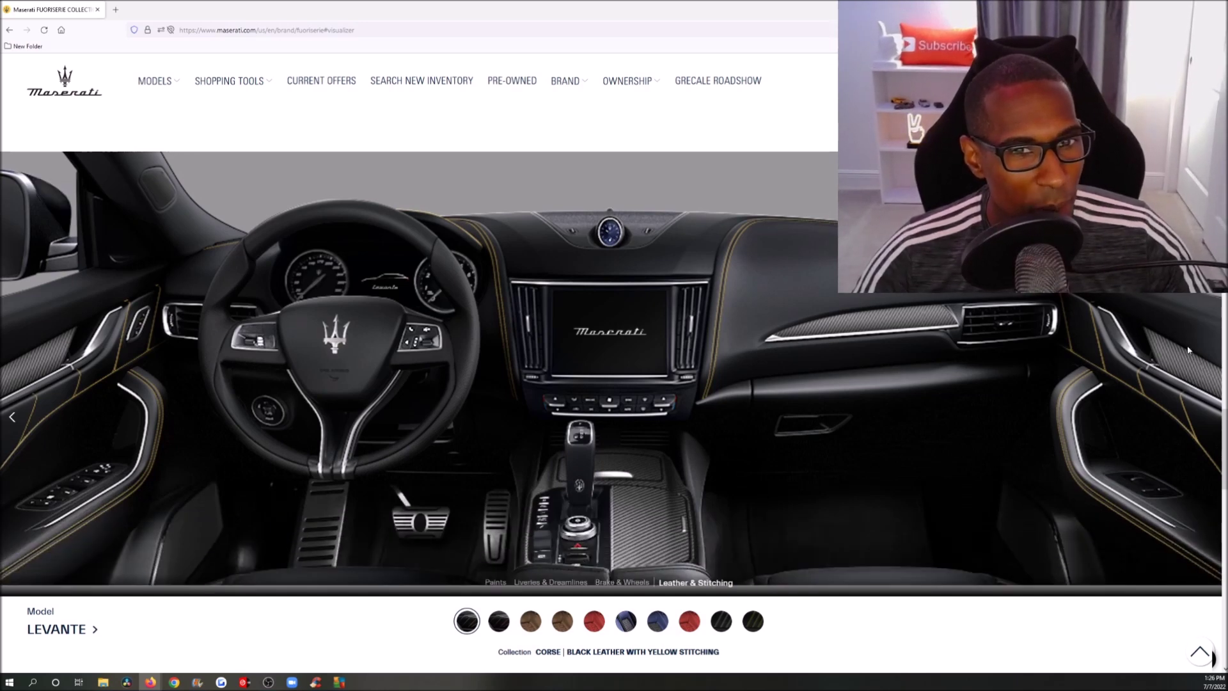
left_click(12, 417)
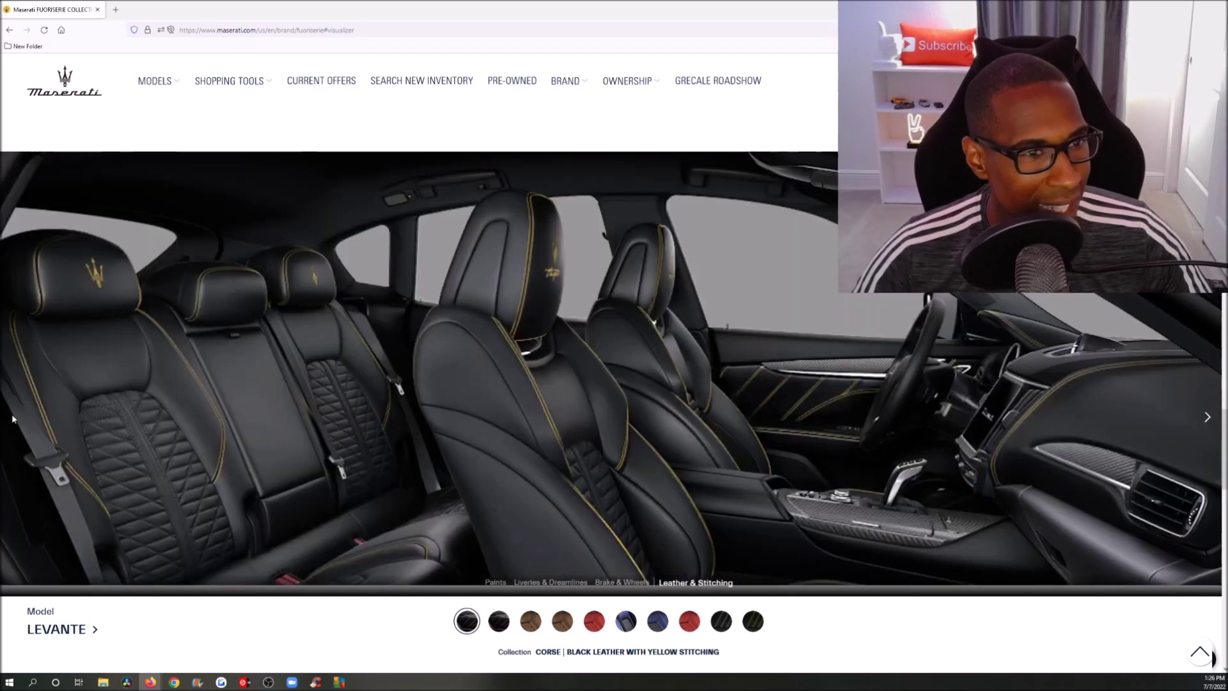
left_click(1206, 416)
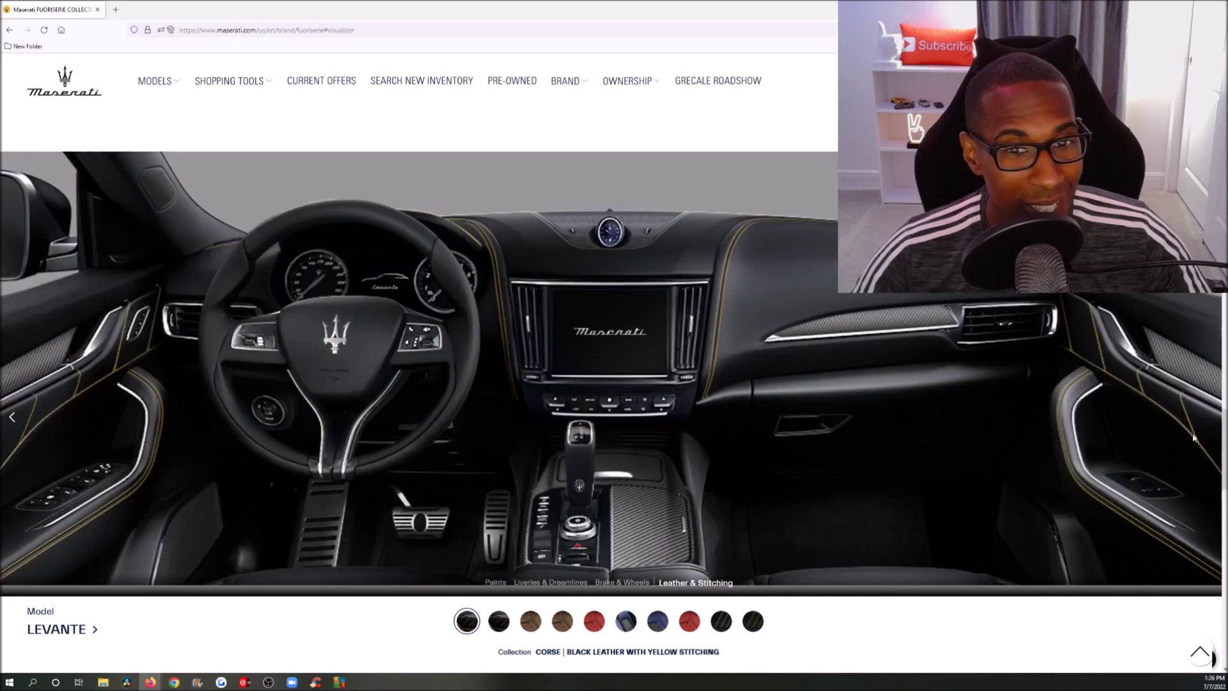
scroll(1152, 230, "down", 2)
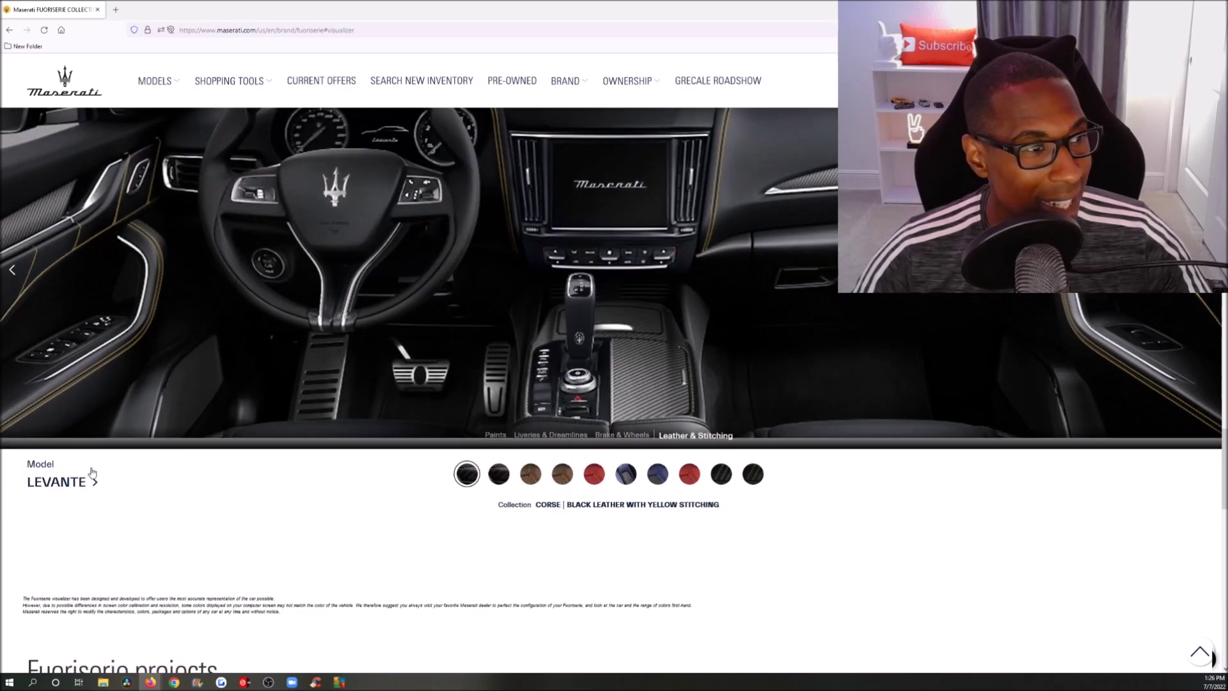
scroll(470, 505, "up", 2)
Back in Paints, try Blu Royale, Blu Sofisticato, Bronzo and Verde Royale on the Levante
left_click(497, 537)
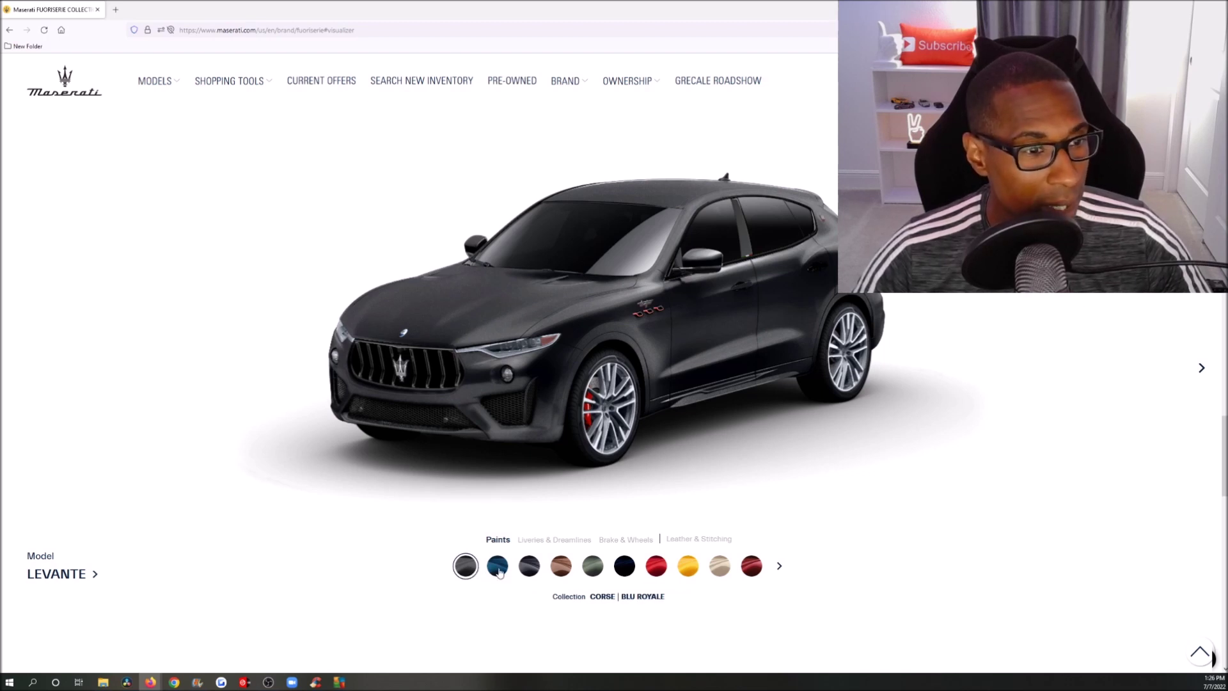
left_click(500, 569)
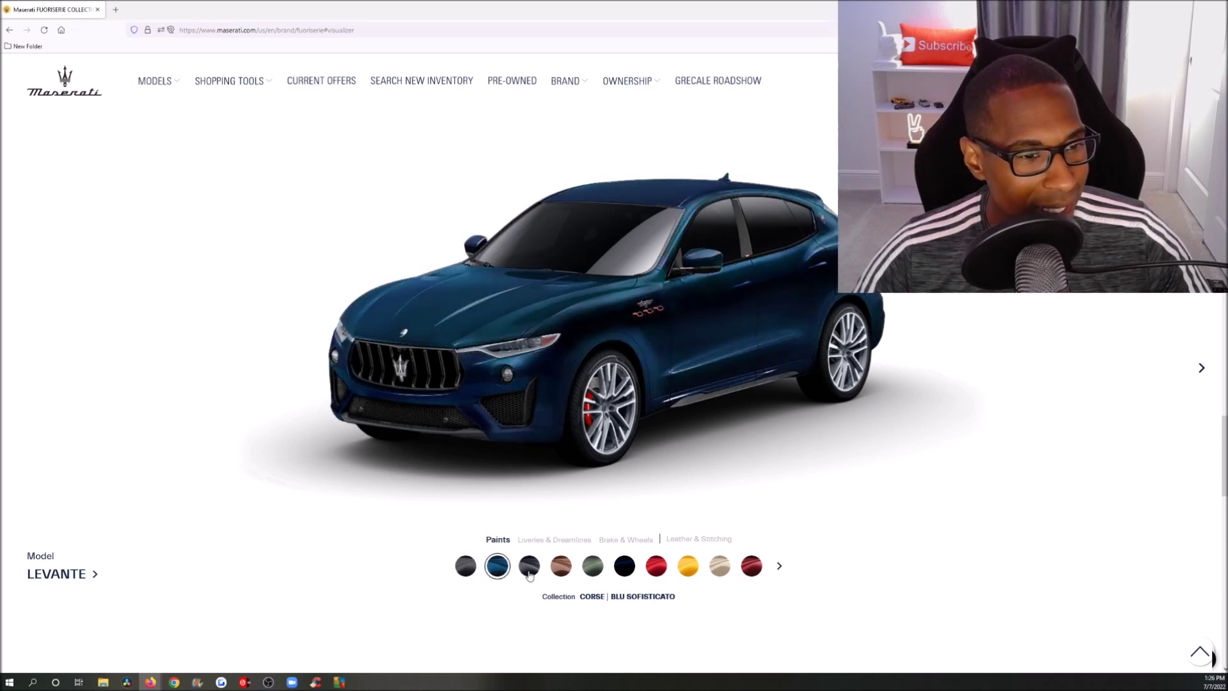
left_click(530, 566)
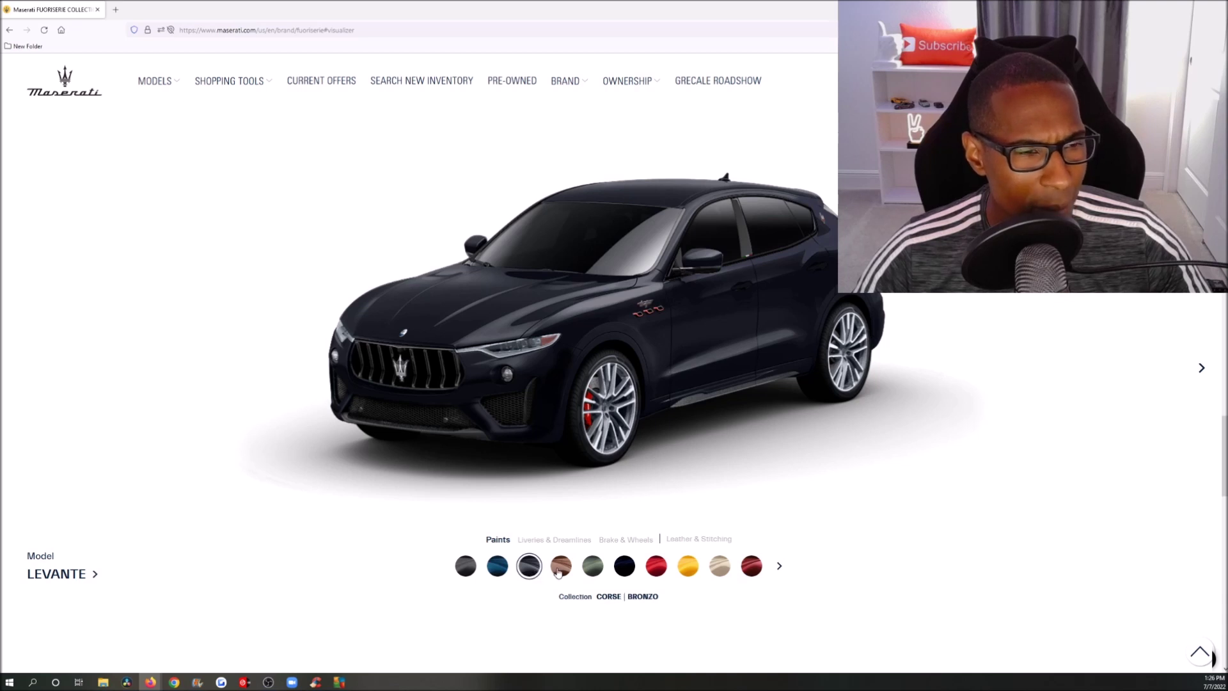
left_click(560, 570)
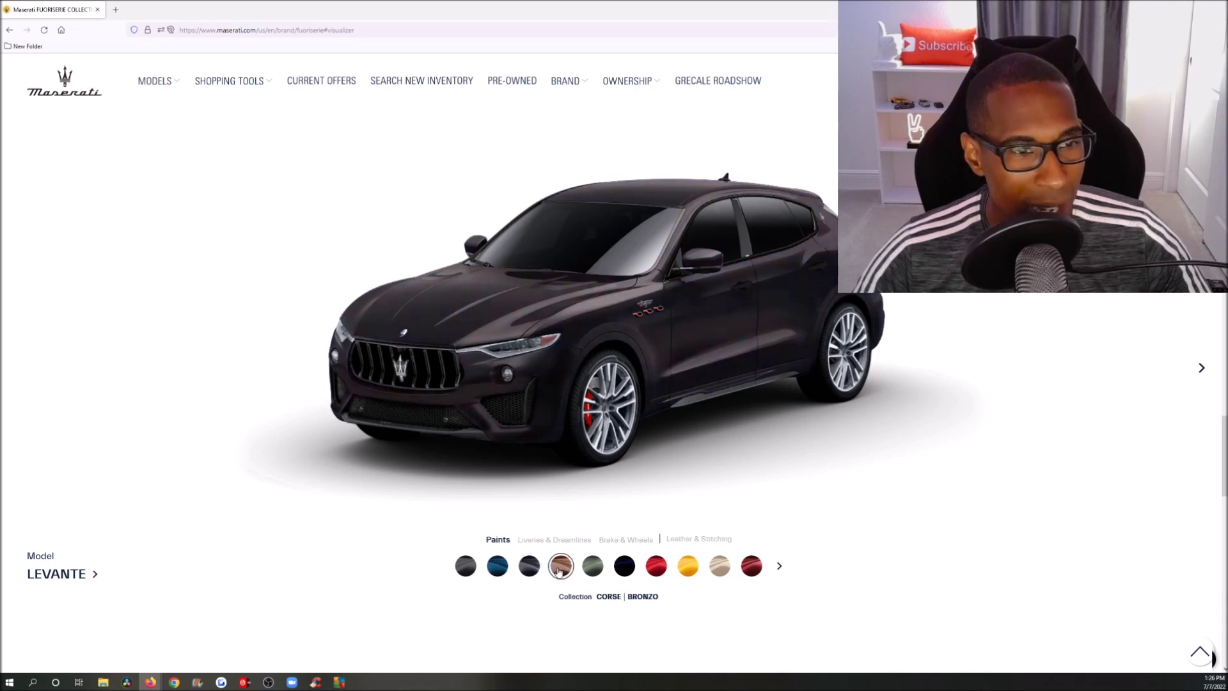
left_click(590, 567)
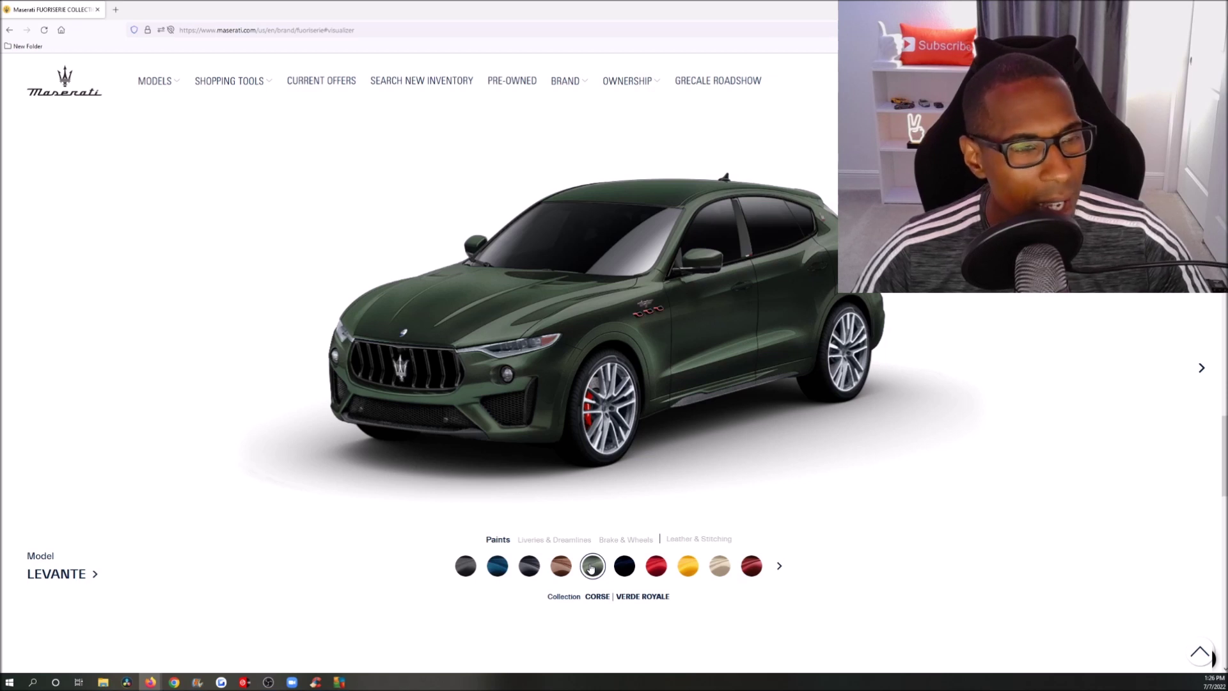
Try Rosso Magma, Giallo Modenese and Bianco Avorio, settling on Bordeaux Pontevecchio burgundy
left_click(625, 568)
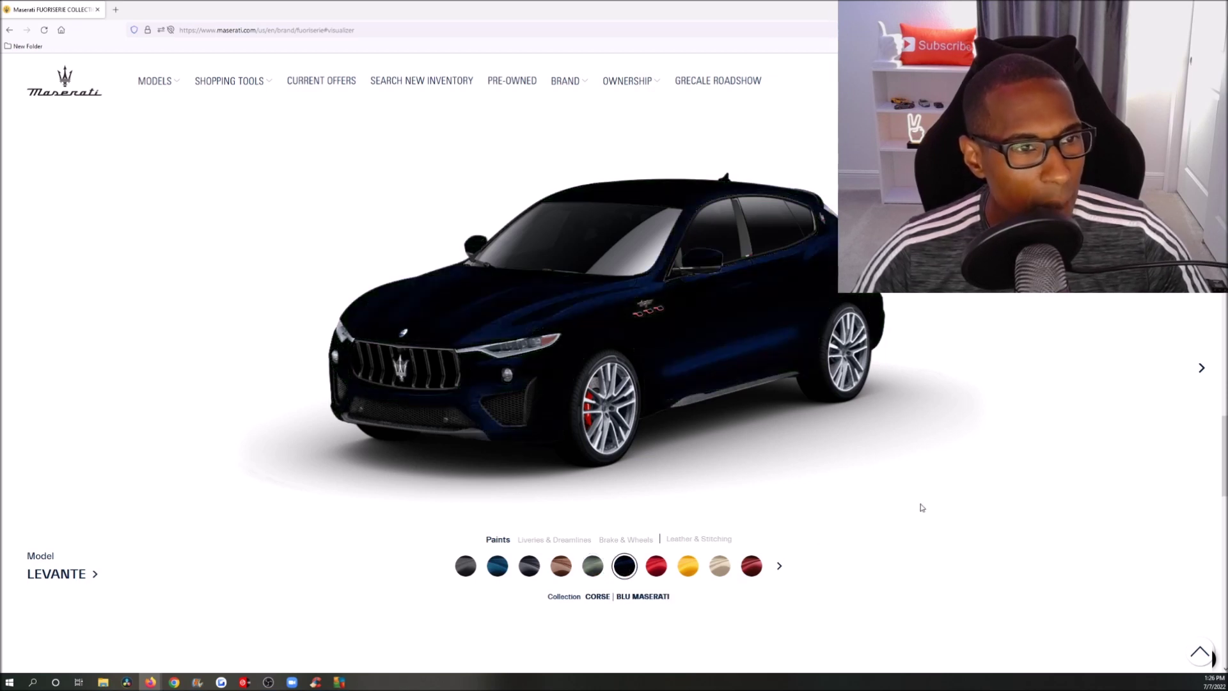
left_click(657, 567)
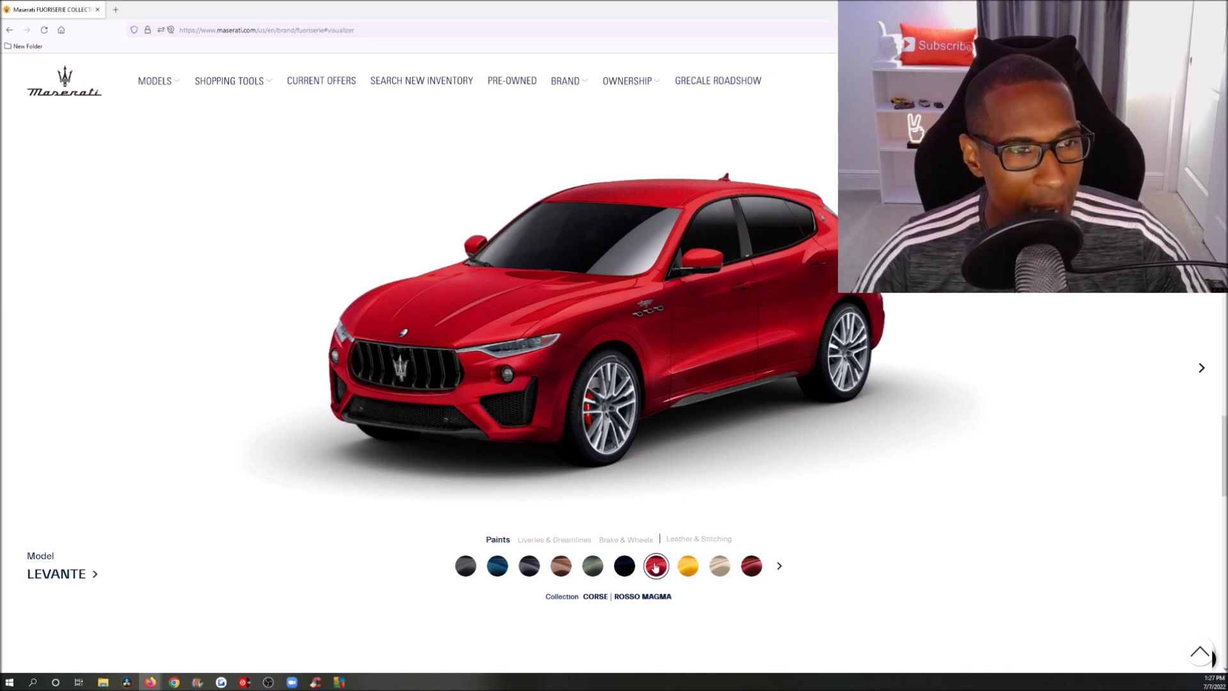
left_click(684, 568)
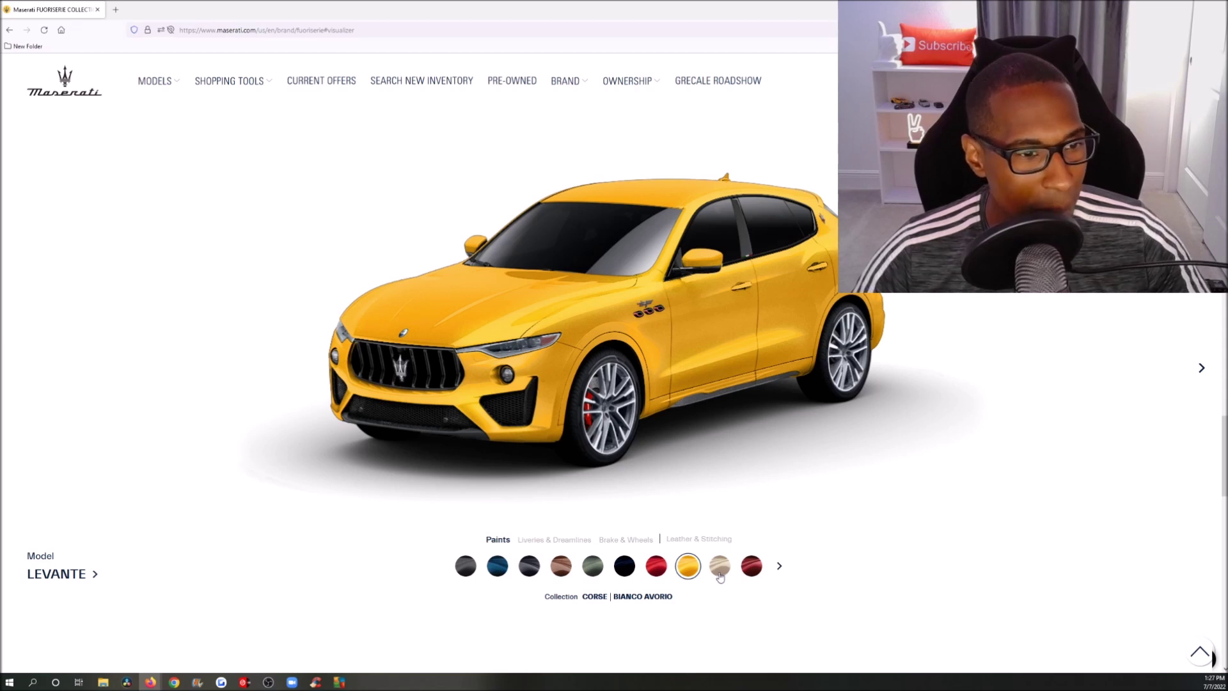
left_click(719, 565)
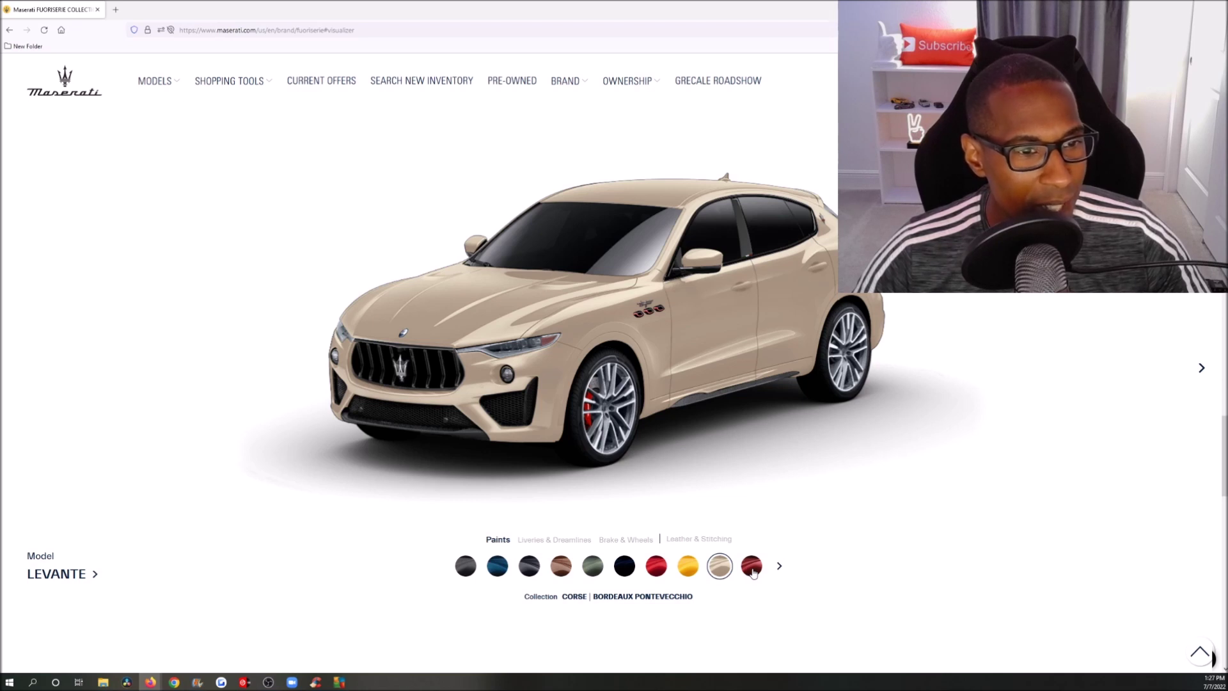
left_click(753, 568)
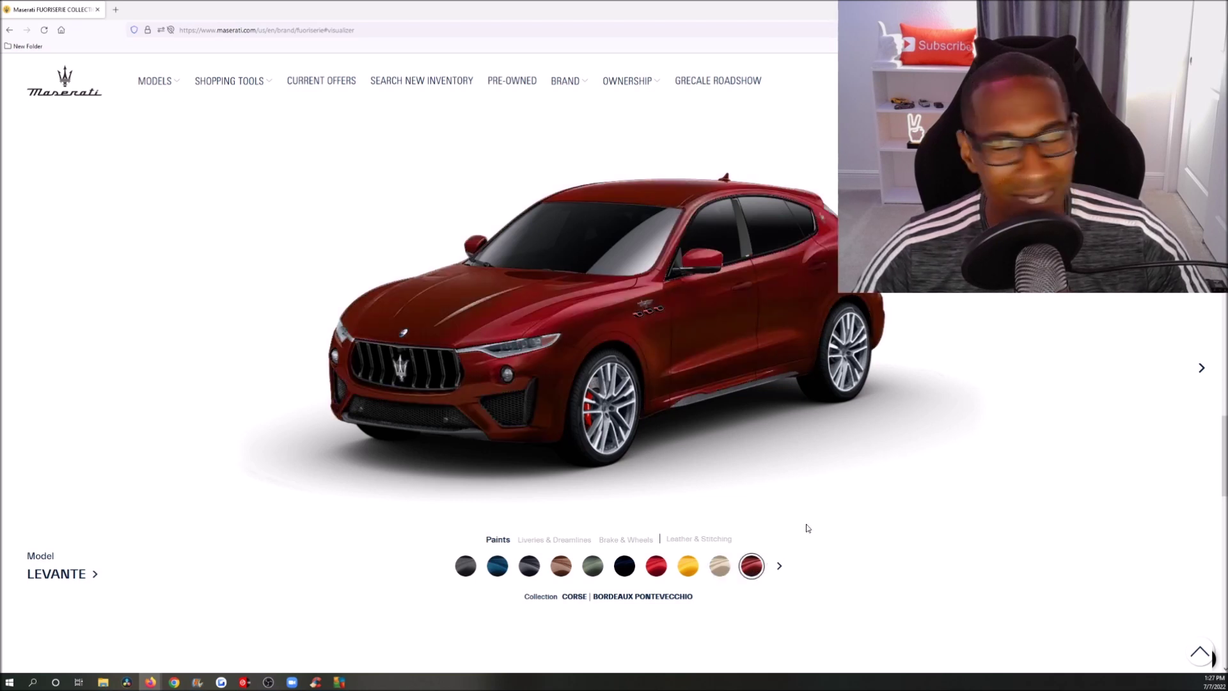
left_click(779, 568)
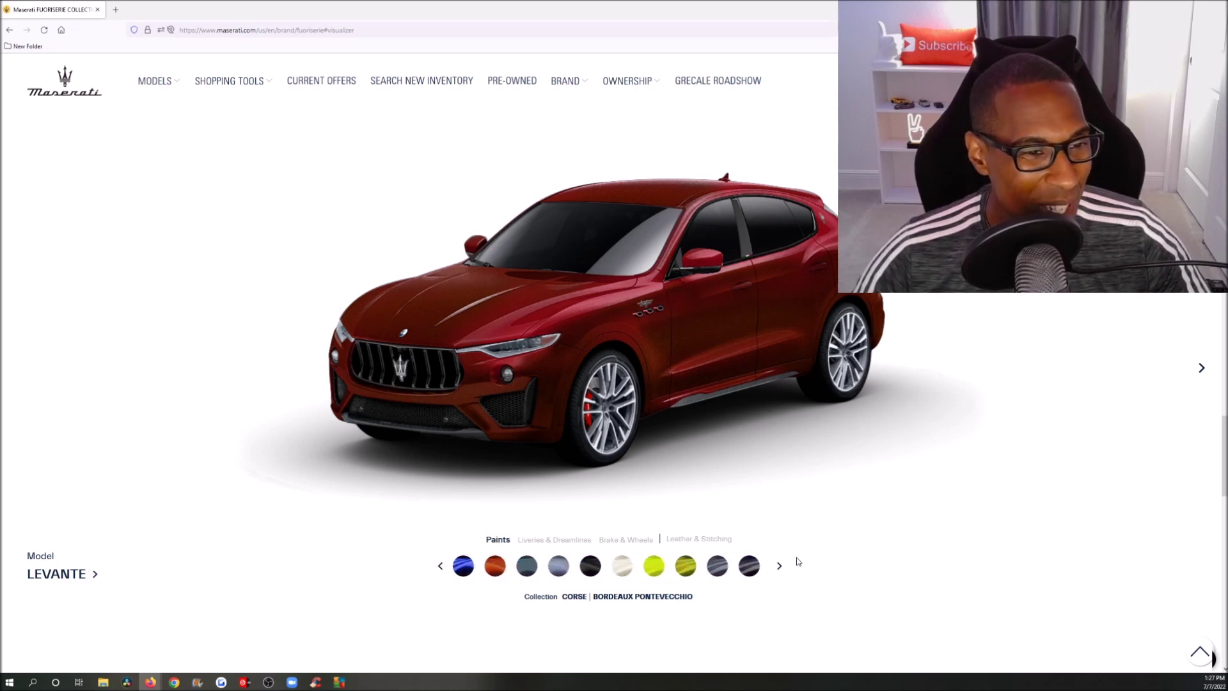
Try Blu Inchiostro, Orange Zest, Blu Denim, Azzurro Astro Matte, Nero Luce and Bianco Cristallo paints
left_click(466, 566)
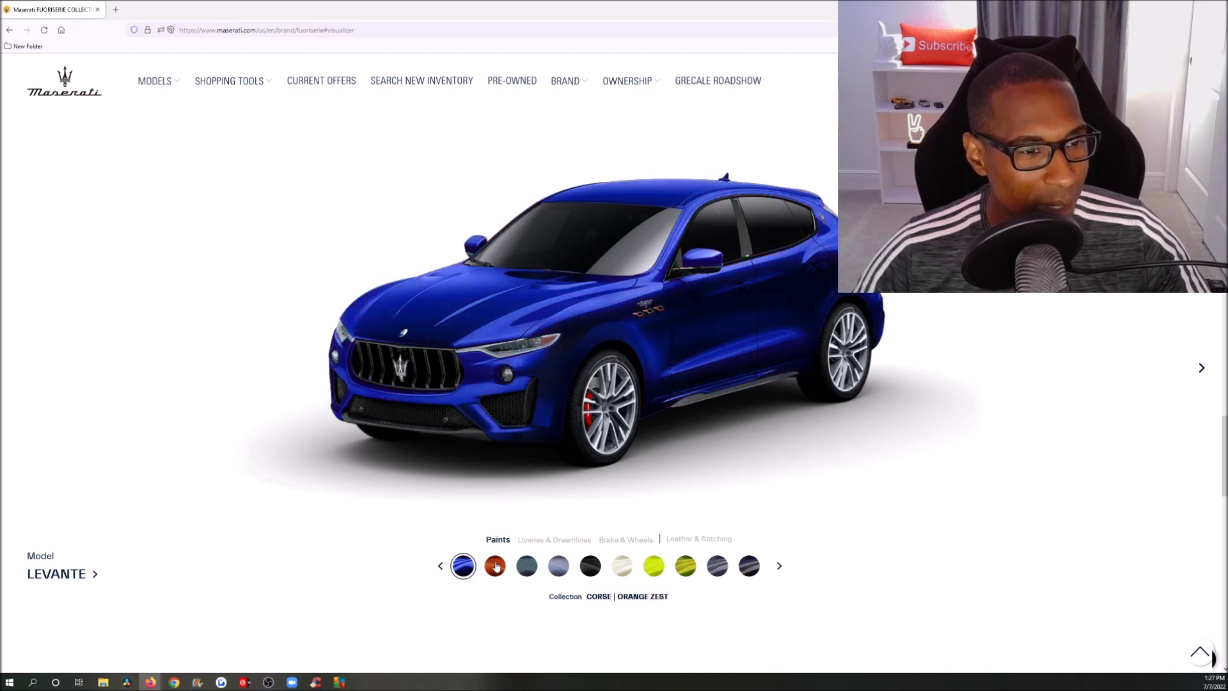
left_click(496, 567)
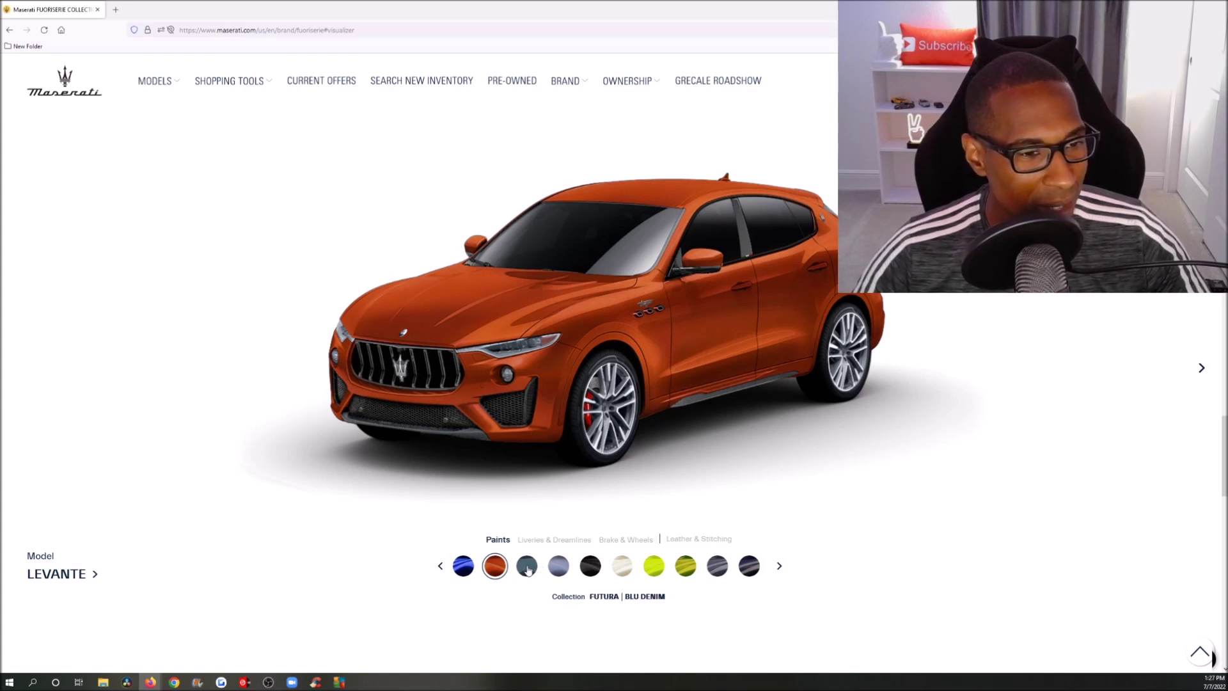
left_click(527, 567)
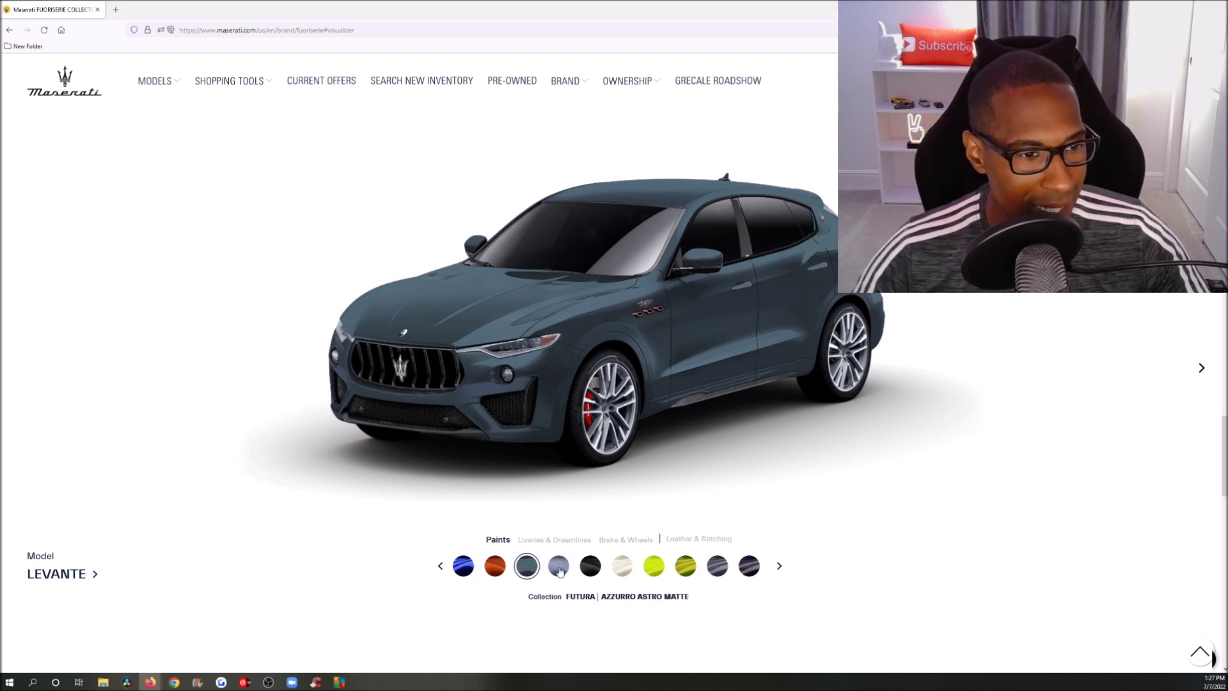
left_click(560, 570)
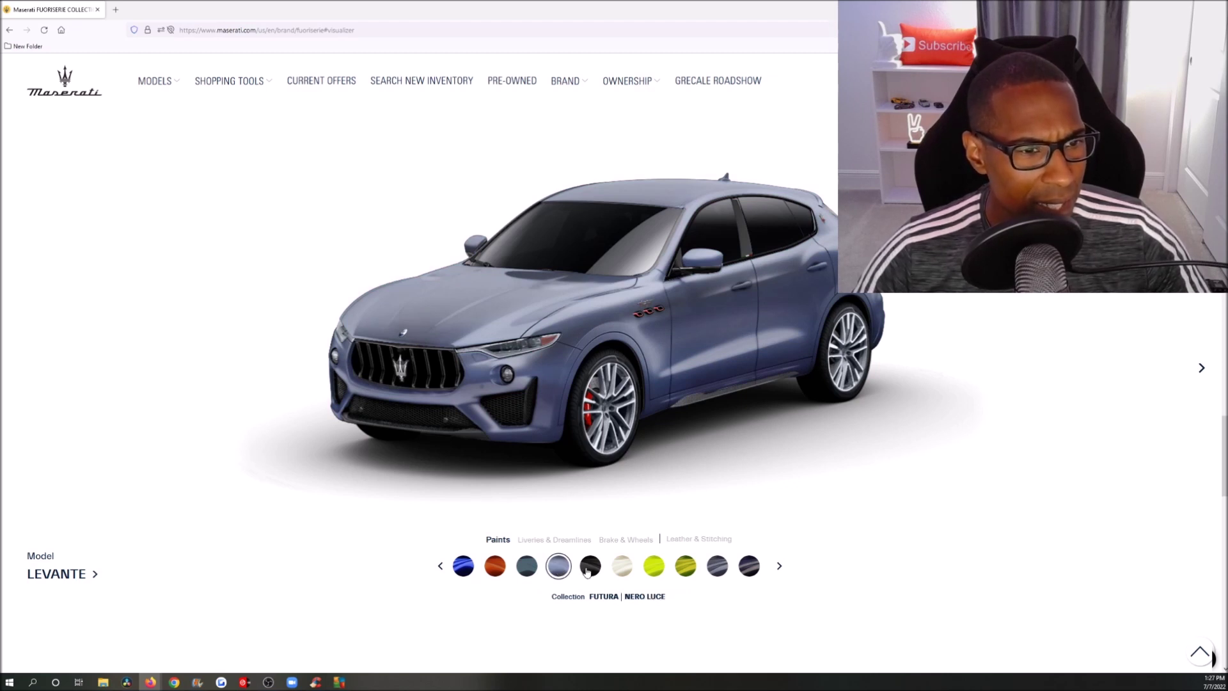
left_click(586, 568)
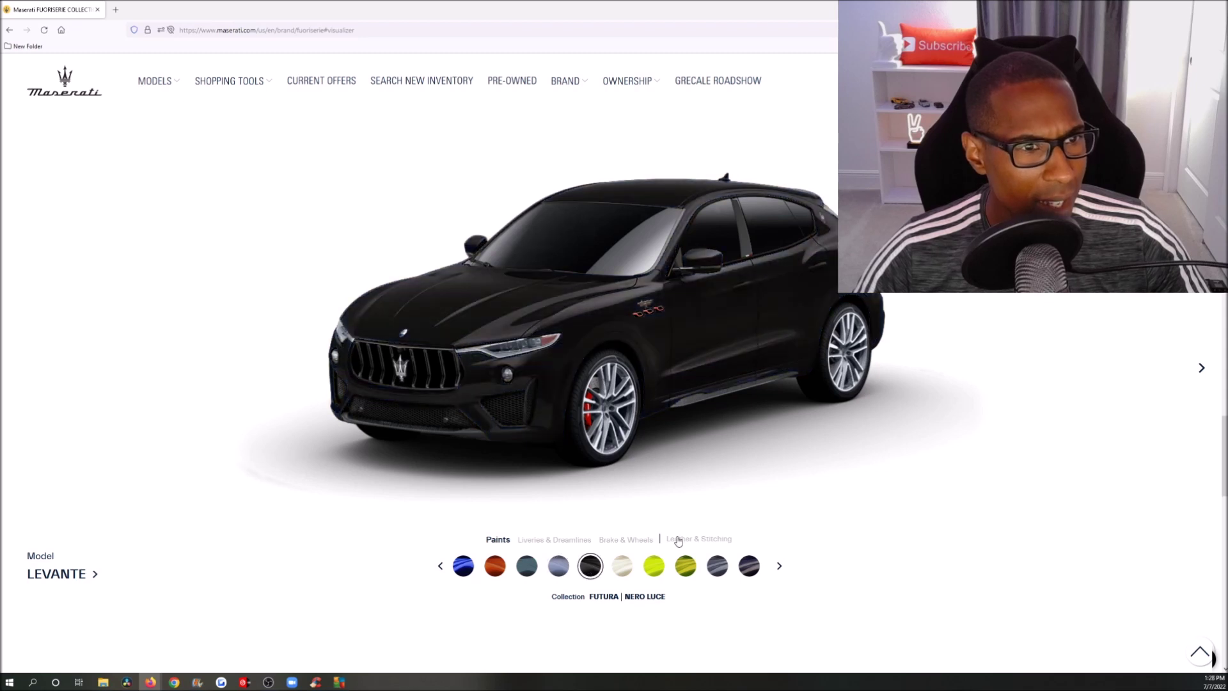
left_click(617, 566)
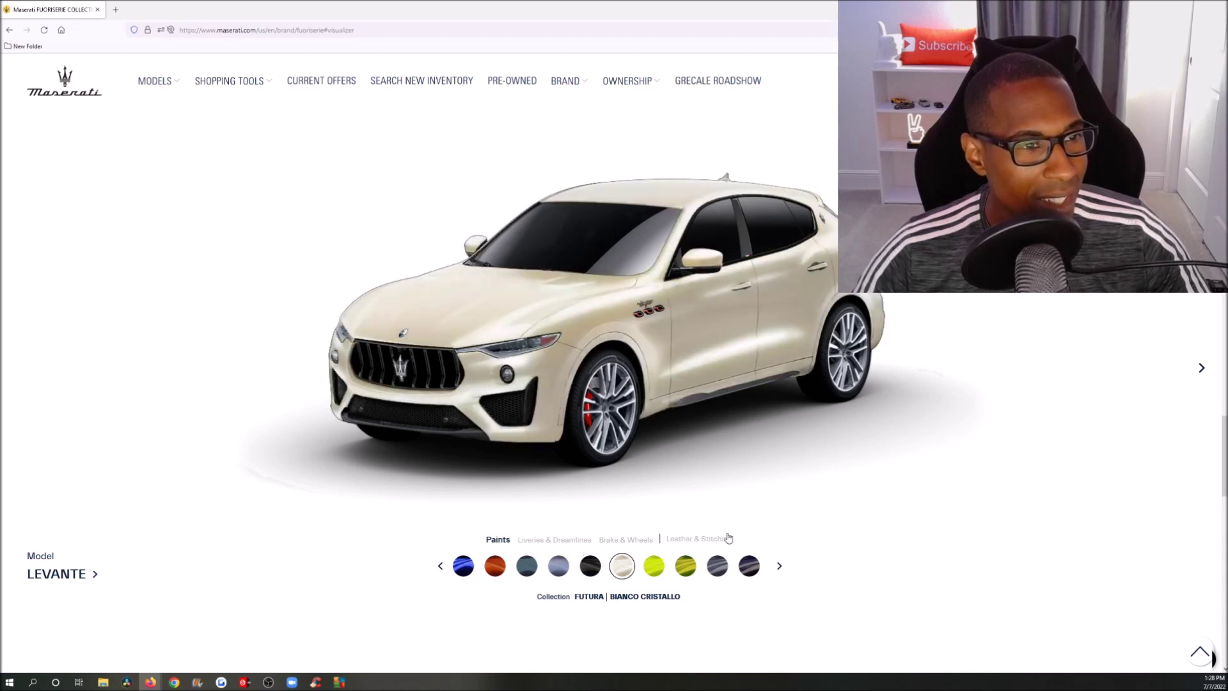
Try Hypergreen, Urban Green, Blue Graphite and Night Interaction, then settle on Grigio Pietra
left_click(651, 568)
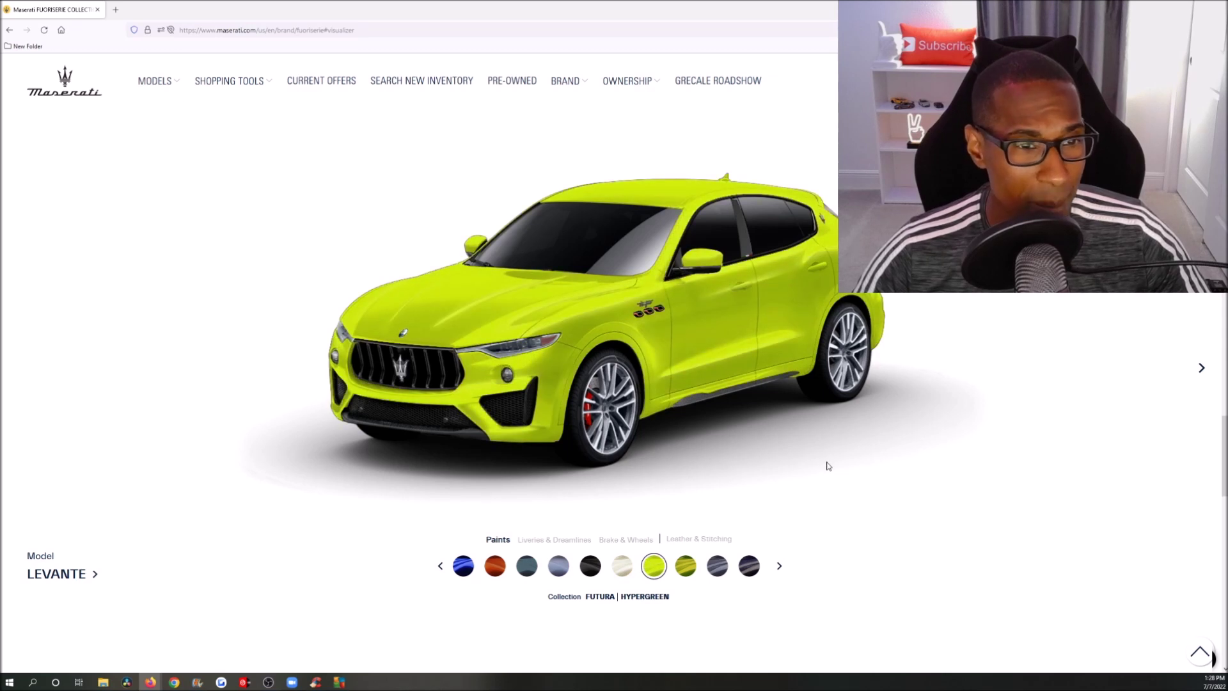
left_click(687, 565)
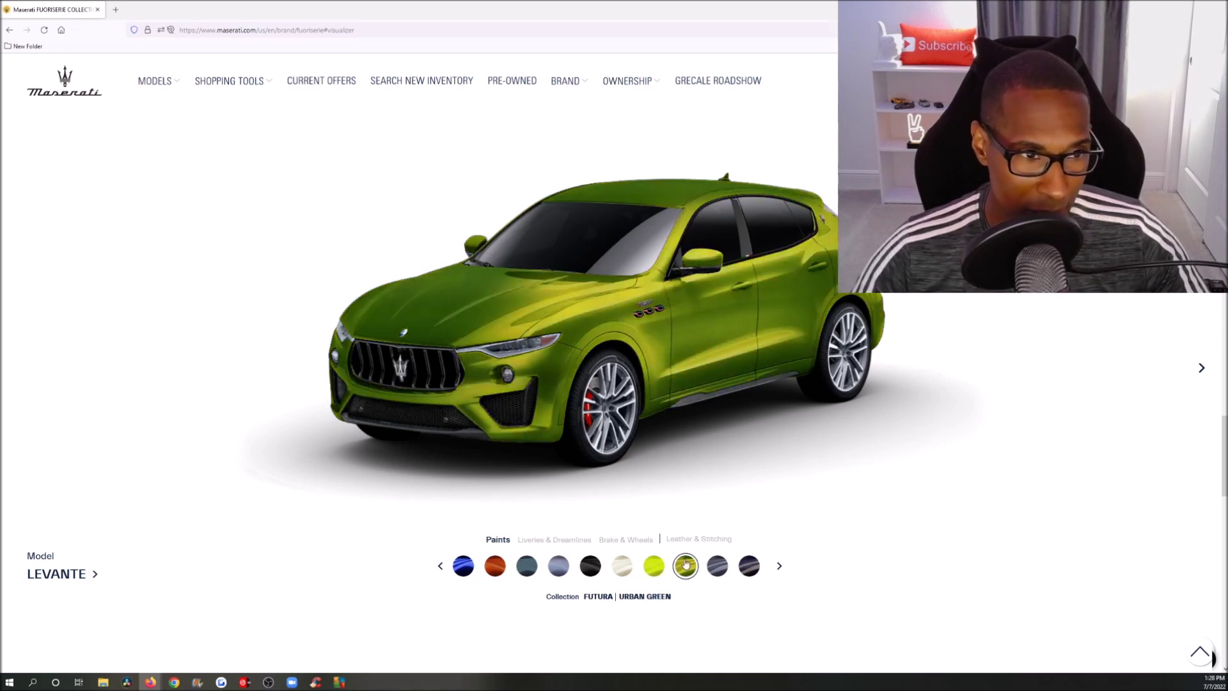
left_click(717, 571)
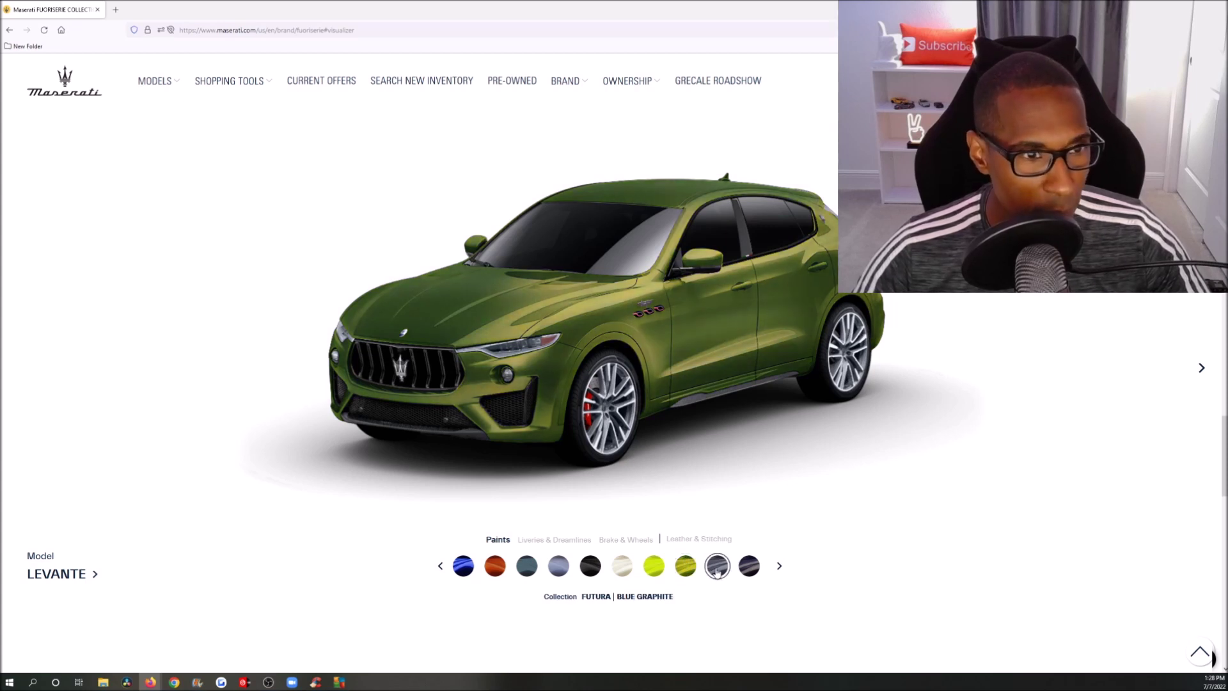
left_click(754, 568)
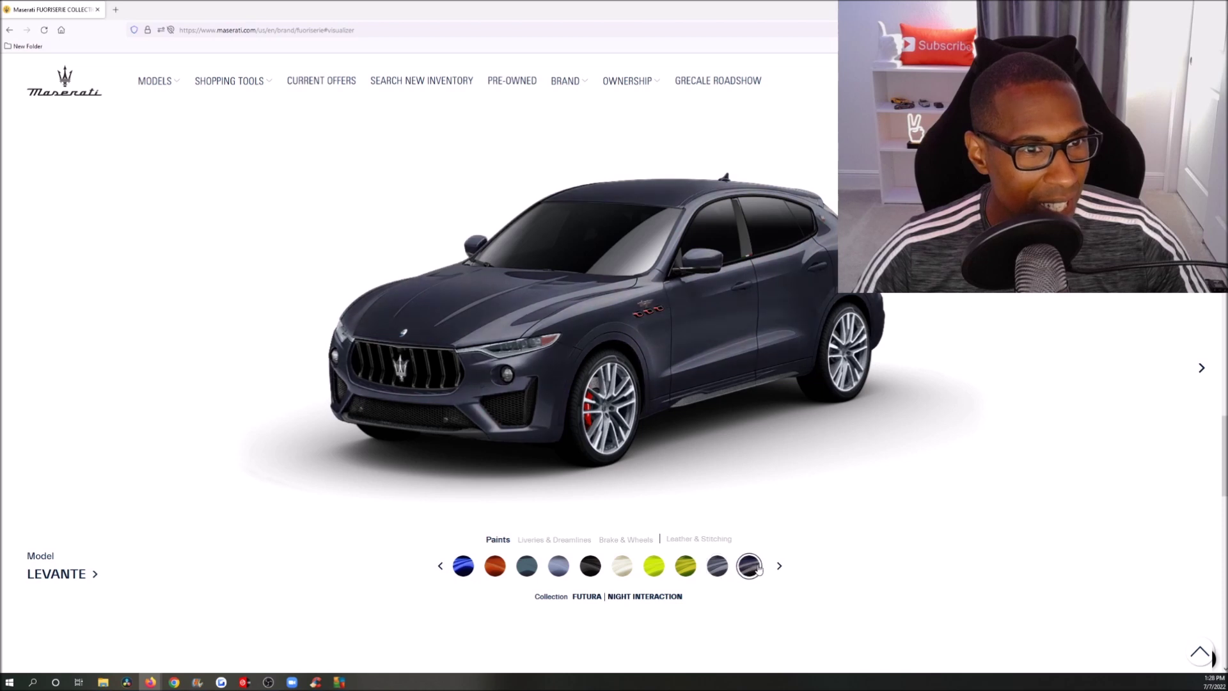
left_click(780, 568)
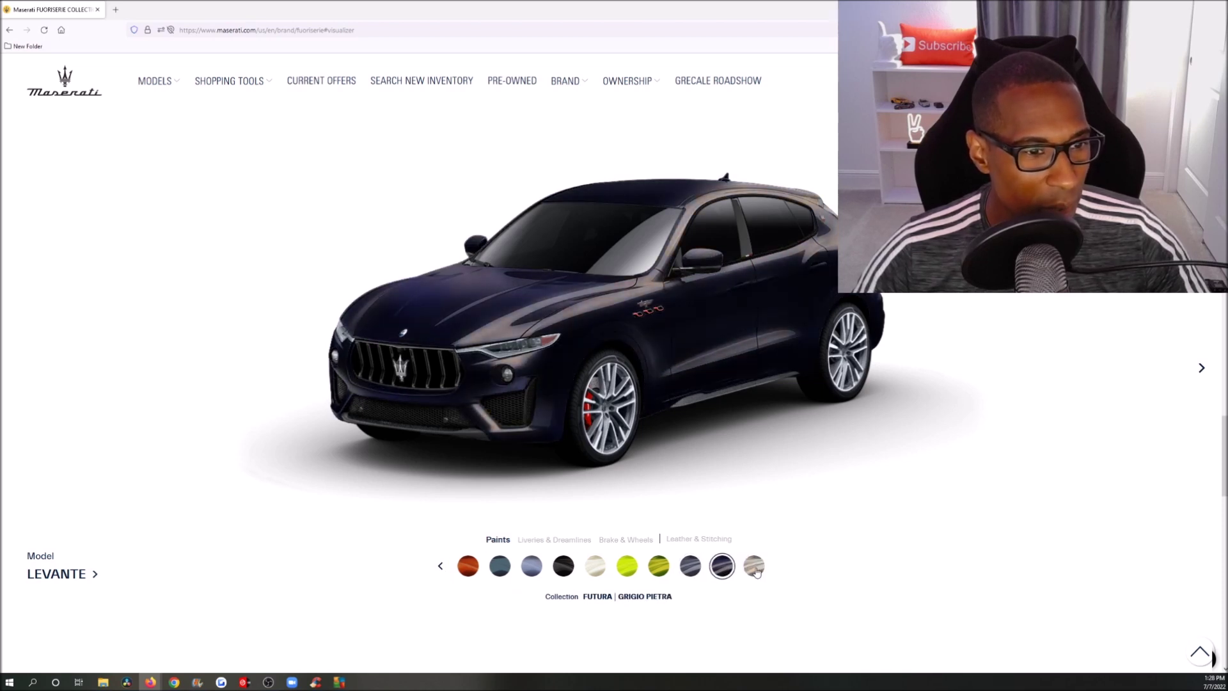
left_click(755, 568)
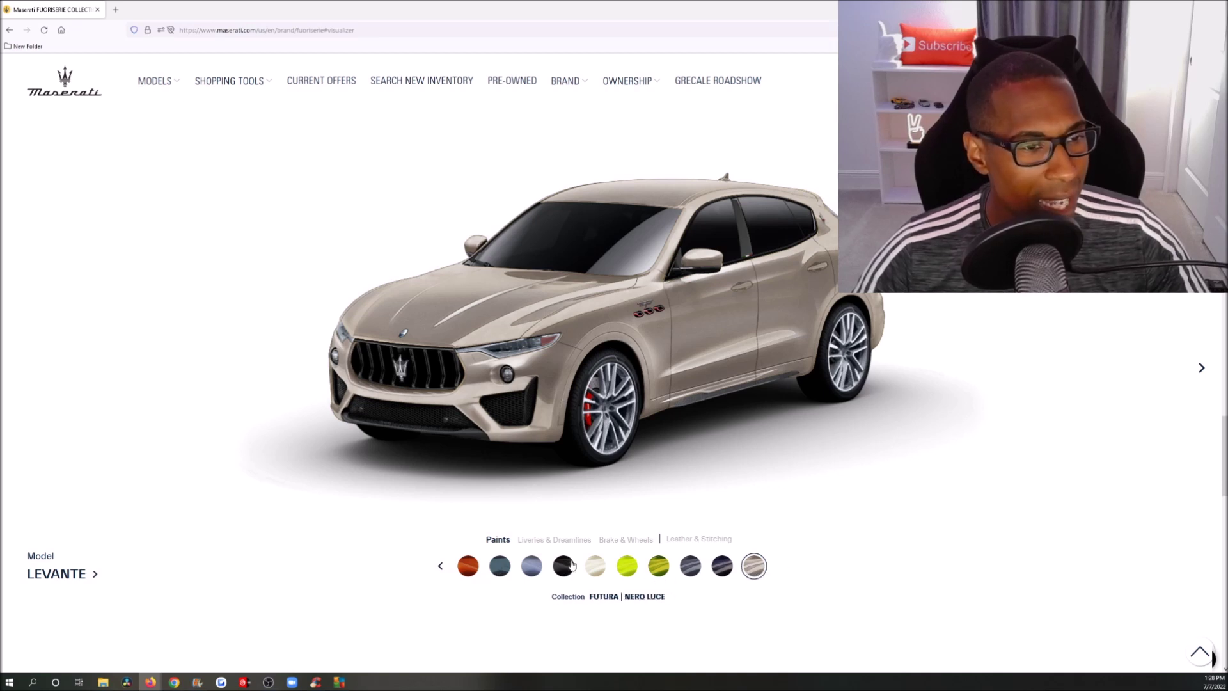
left_click(573, 541)
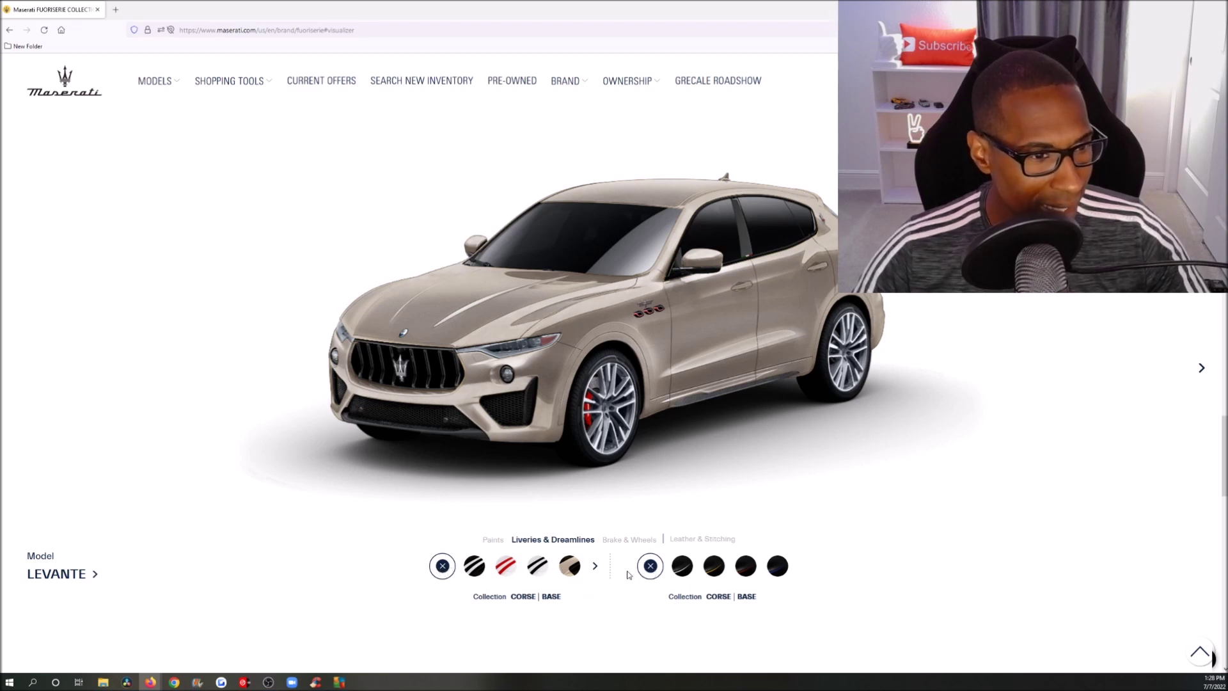
Try white, red and black double stripes and Birdcage Bianco Avorio, ending on red Double Stripe Rosso Corse
left_click(475, 567)
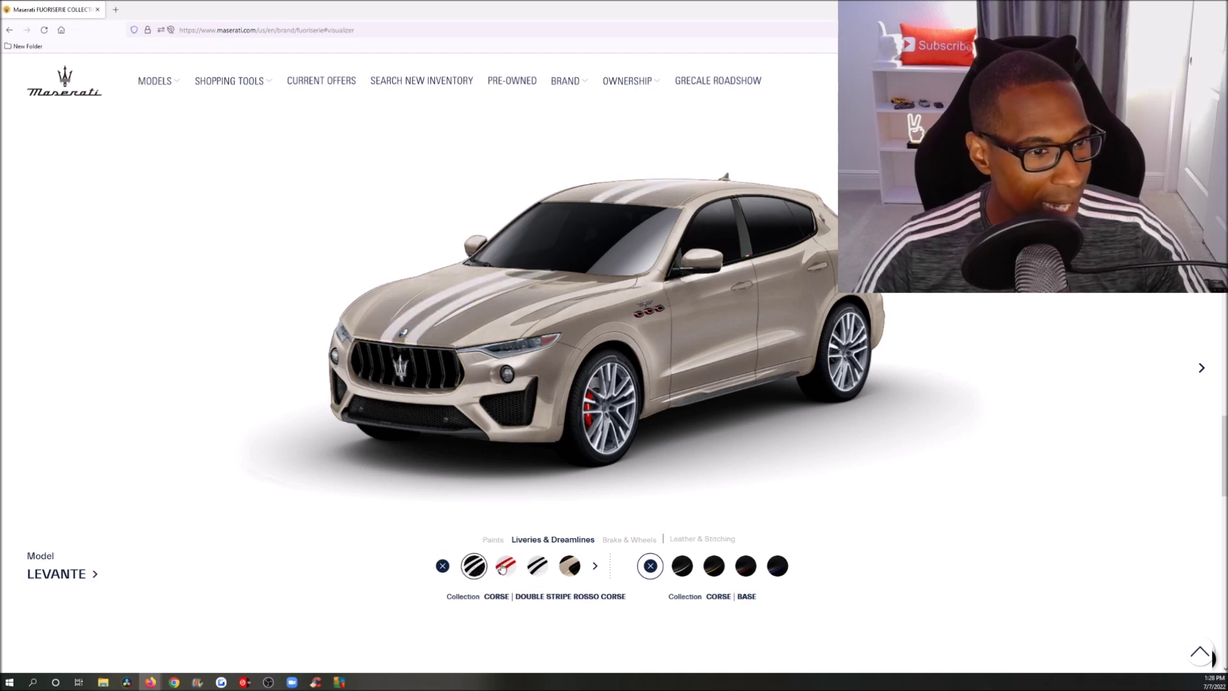
left_click(503, 567)
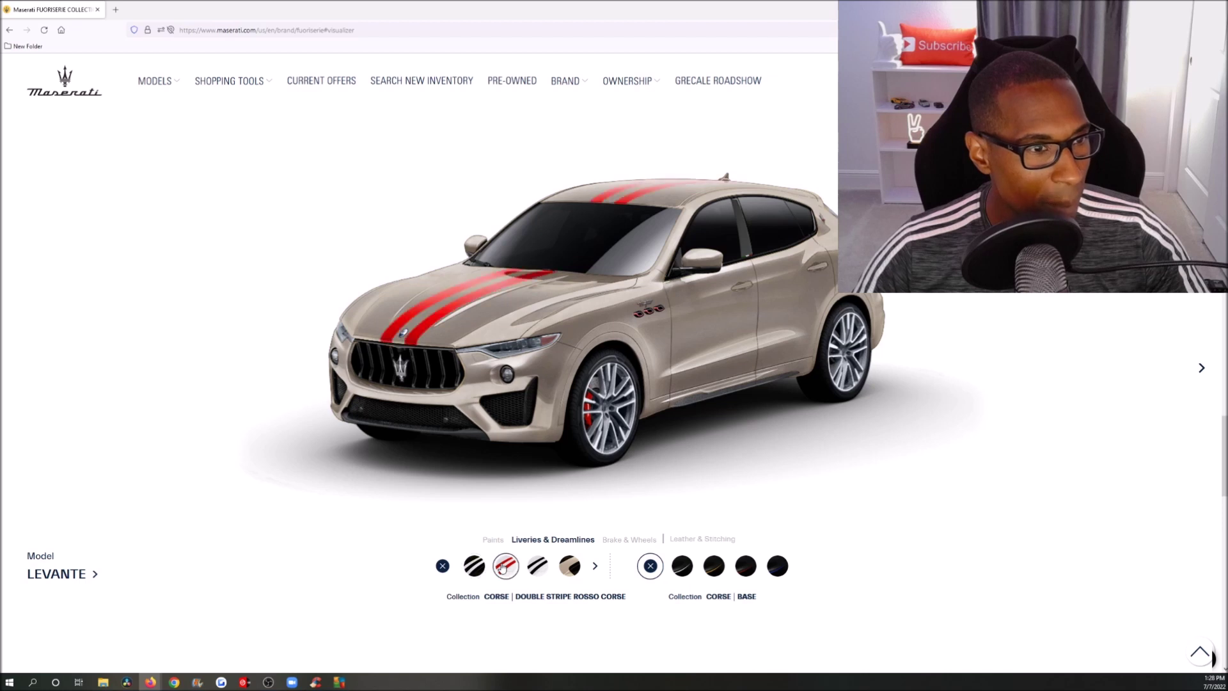
left_click(537, 567)
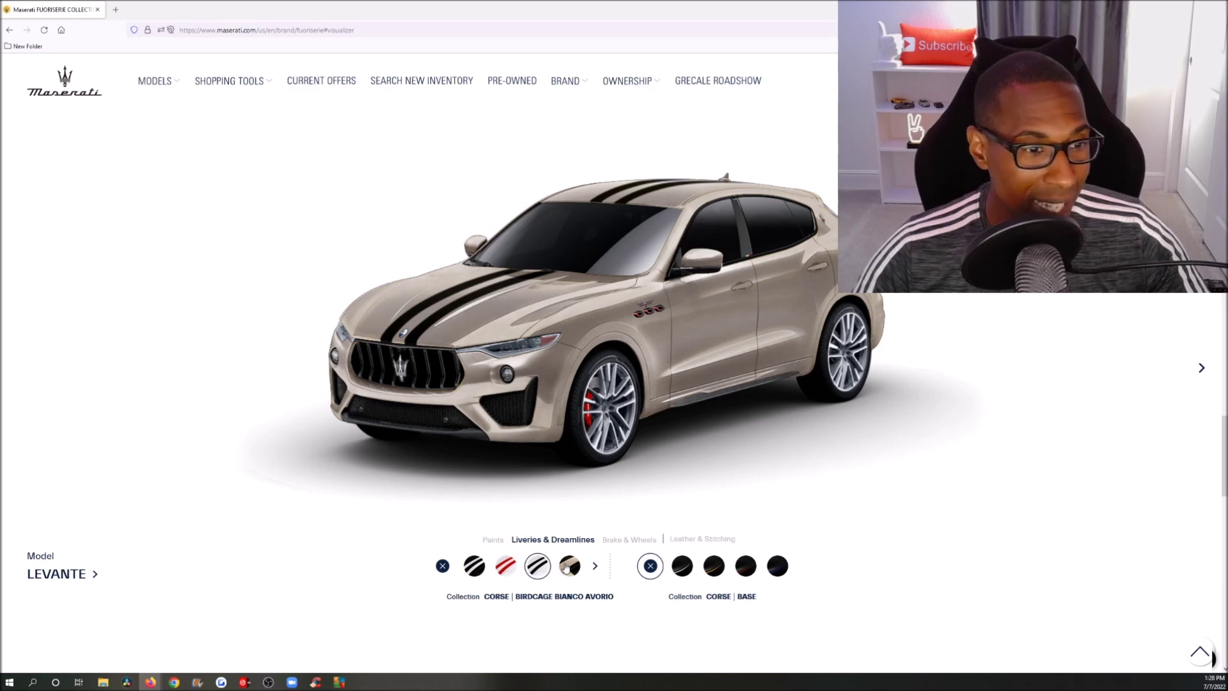
left_click(566, 567)
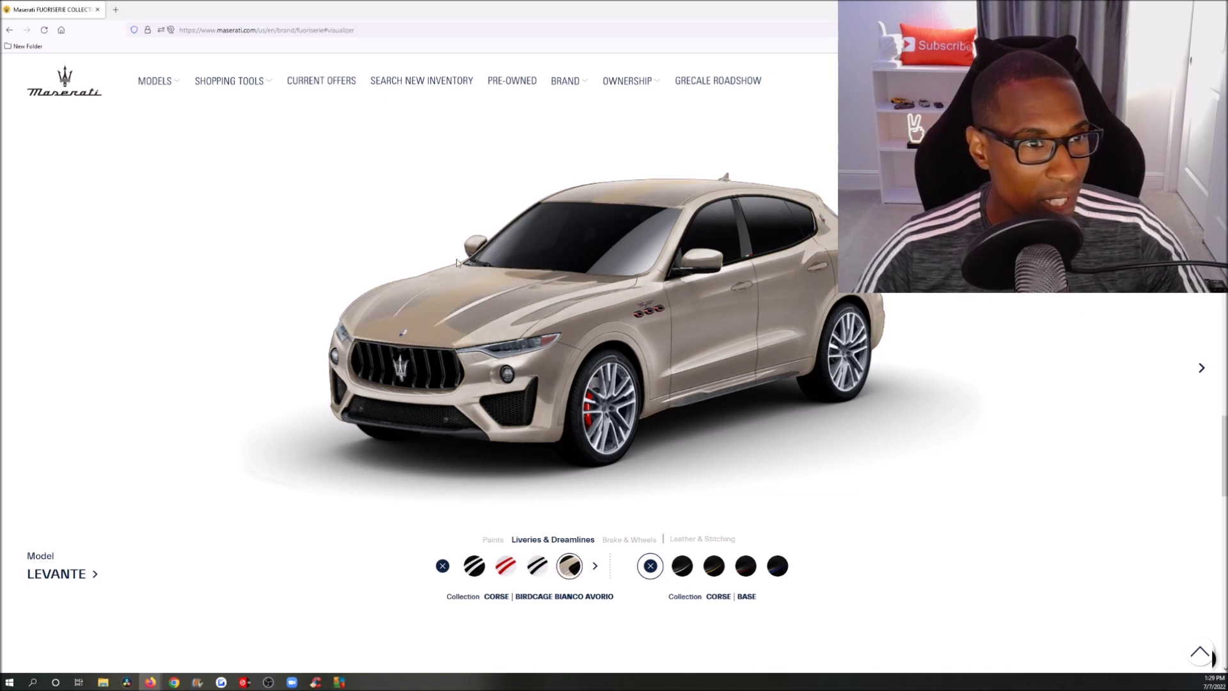
left_click(506, 566)
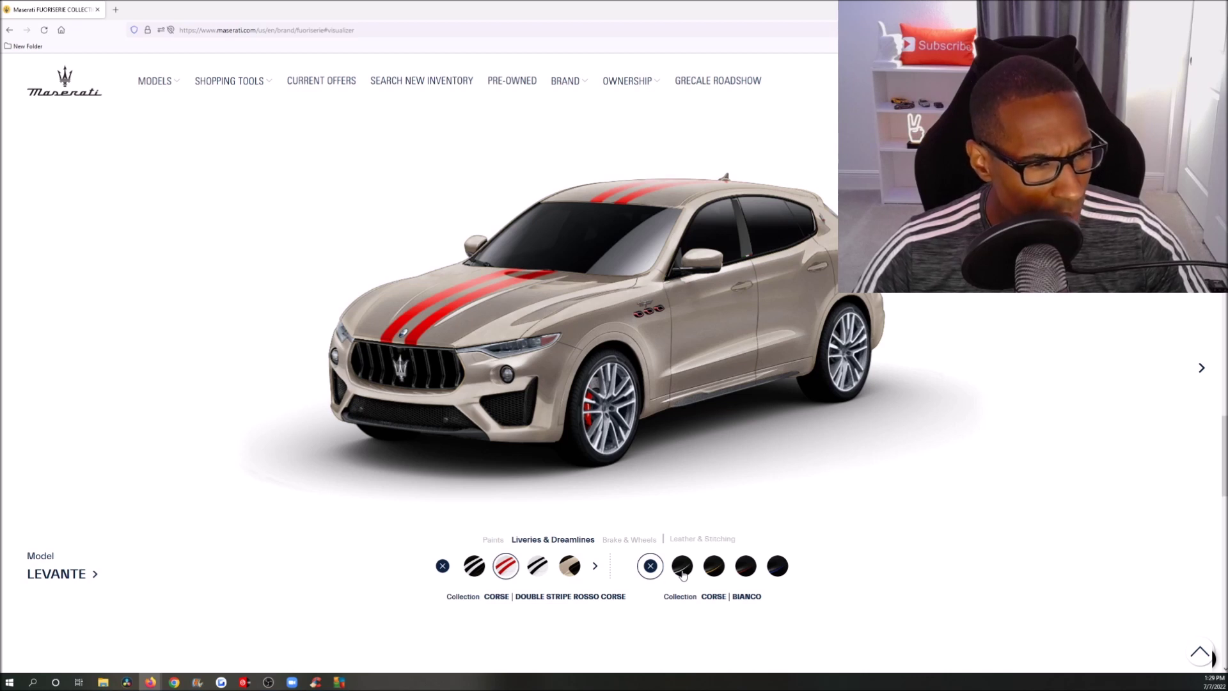
Compare Bianco, Giallo Avia Pervia and Blu Emblema dreamlines, settling on red Rosso Corse accents
left_click(682, 567)
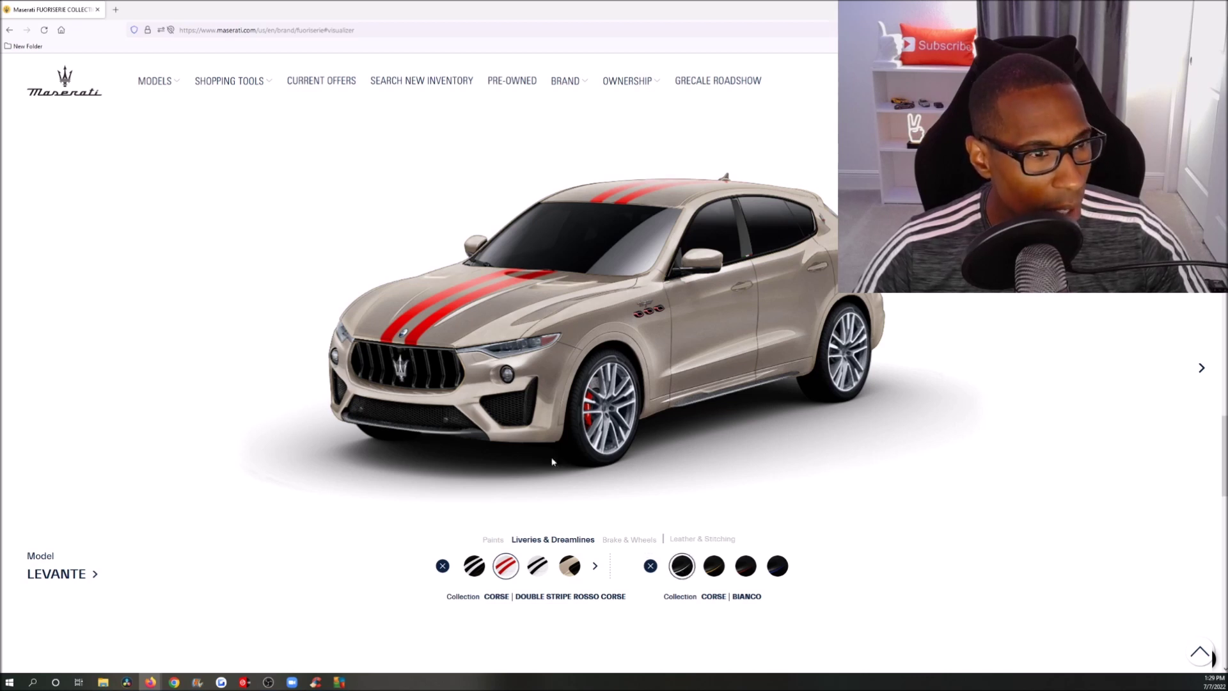
left_click(709, 567)
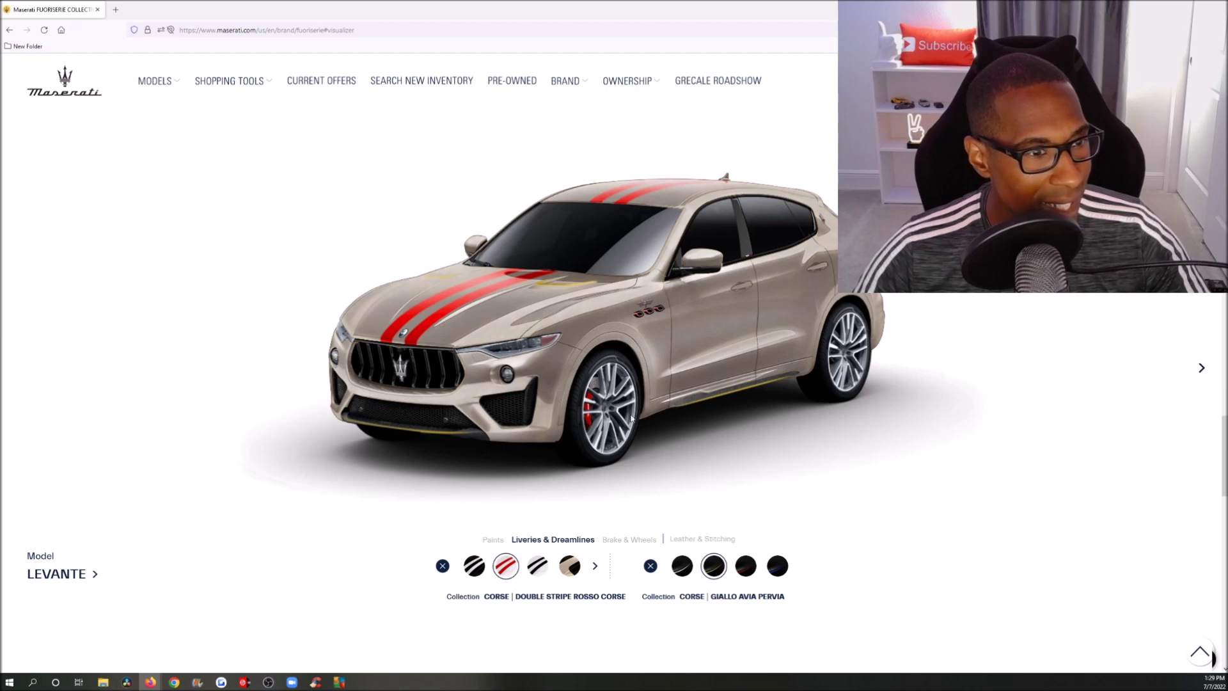
left_click(682, 567)
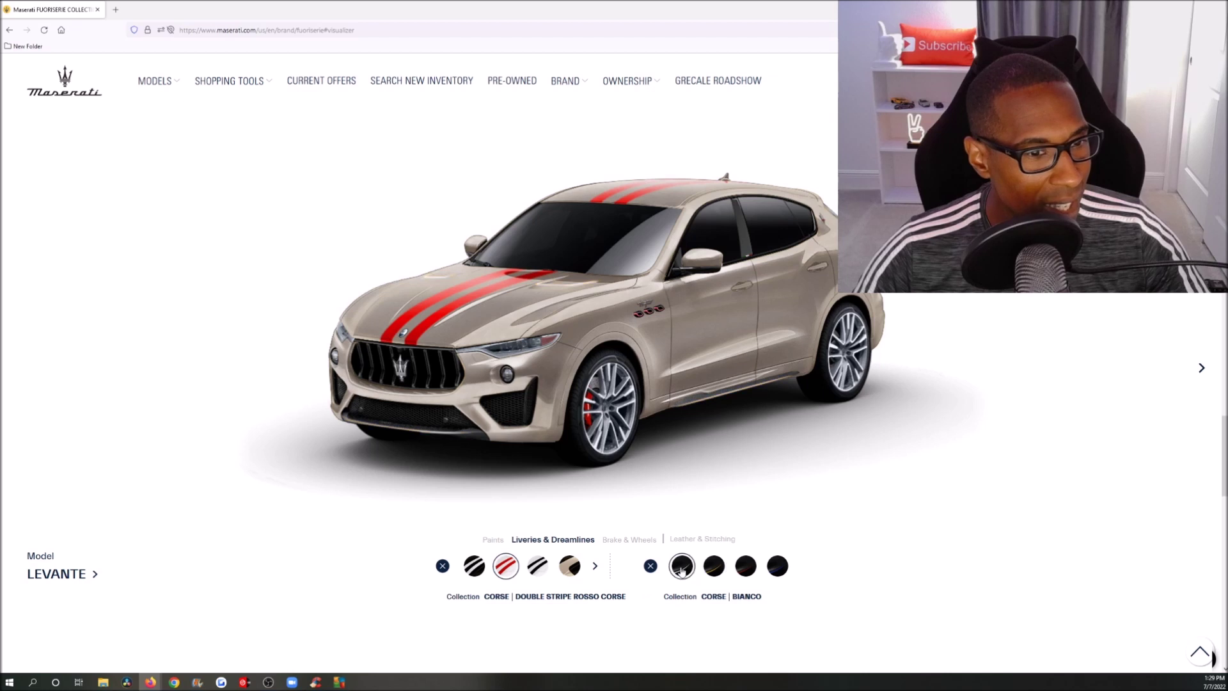
left_click(716, 568)
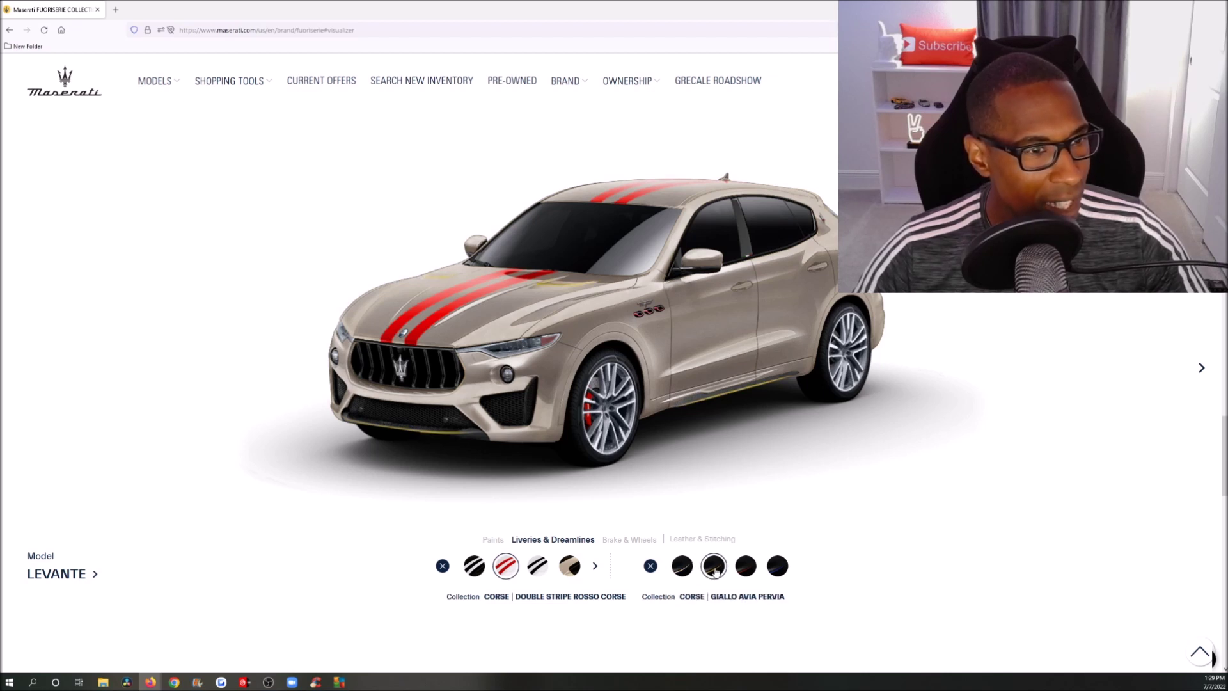
left_click(746, 568)
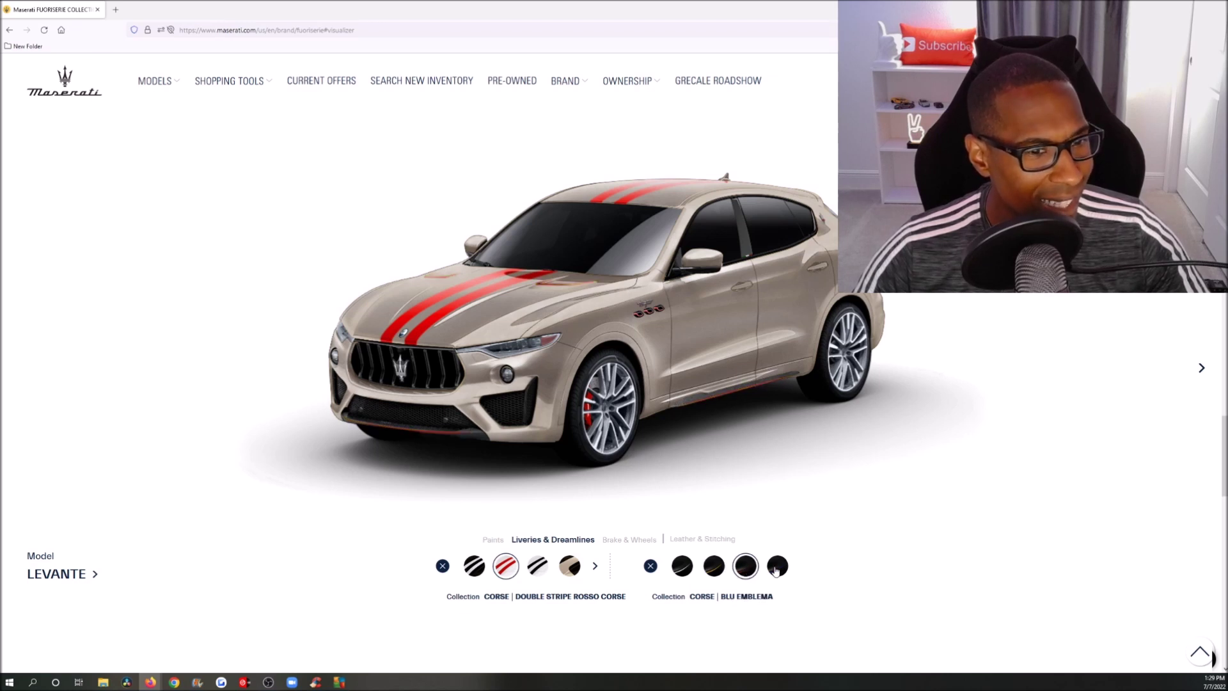
left_click(778, 567)
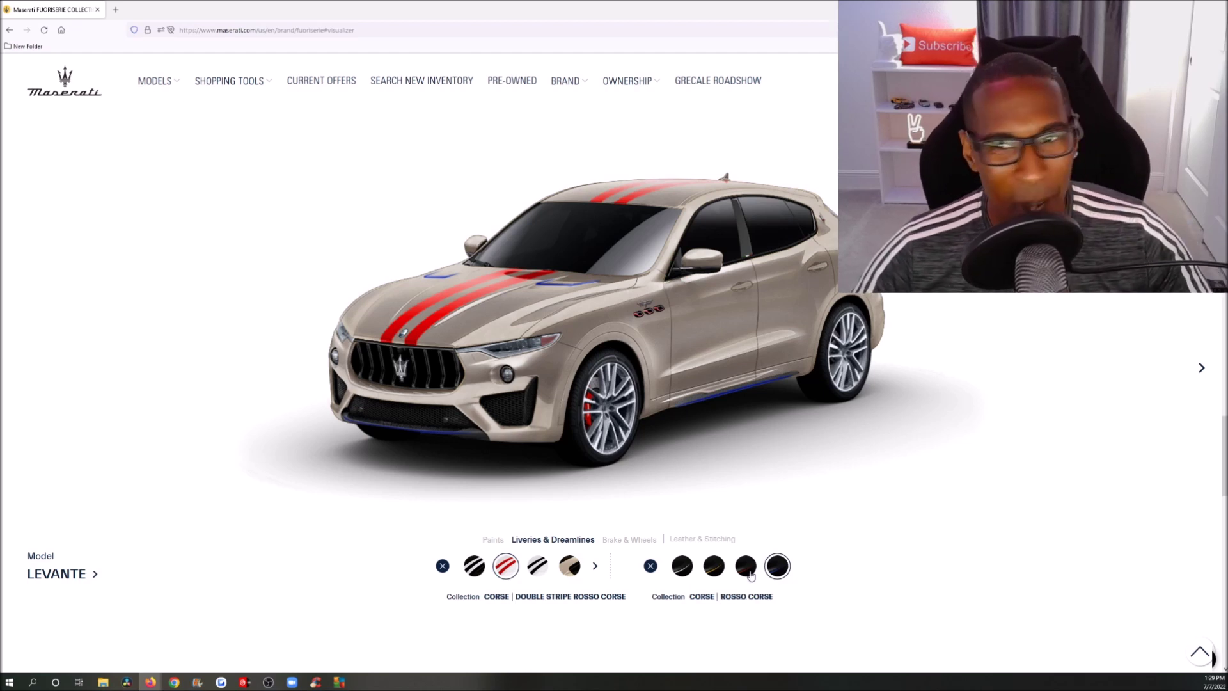
left_click(748, 568)
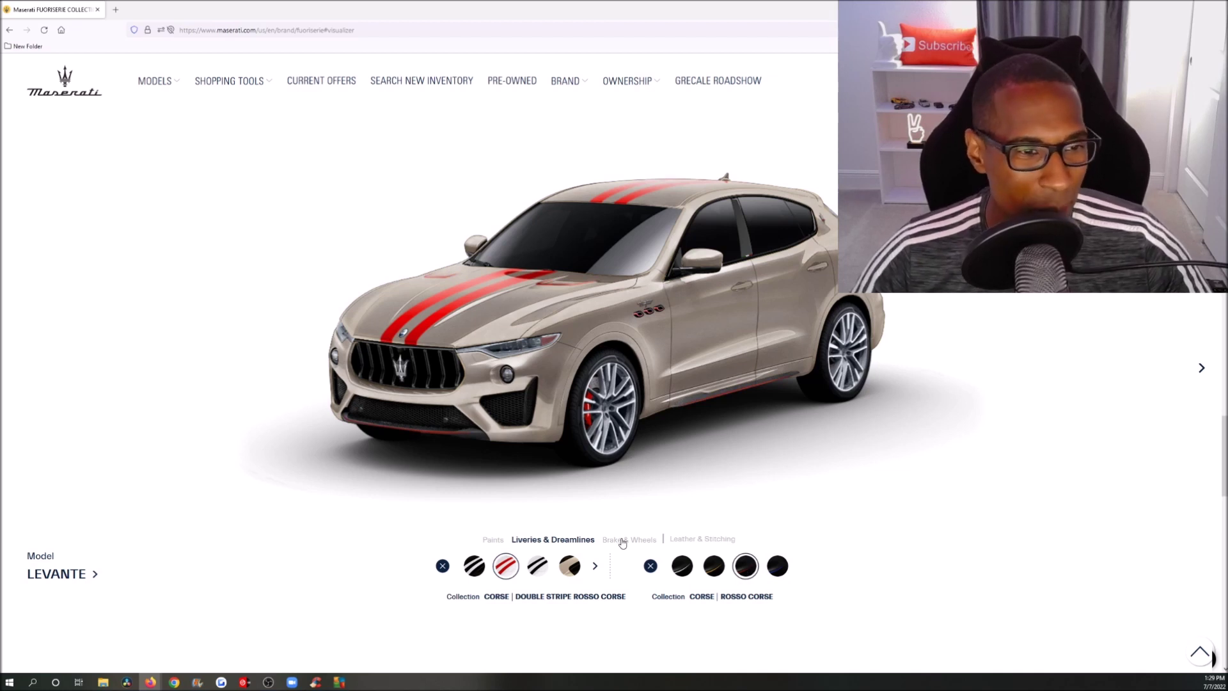
left_click(619, 544)
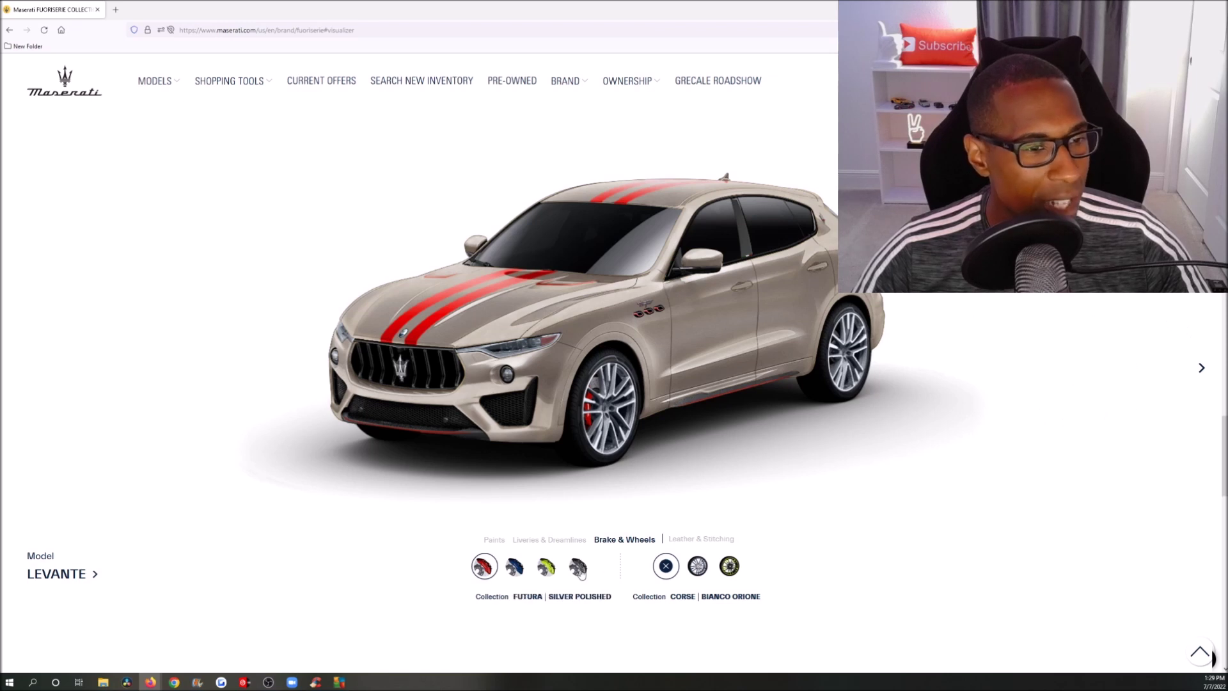
Return to Liveries & Dreamlines and rotate the Levante past the wheel close-up to a rear three-quarter view
left_click(571, 539)
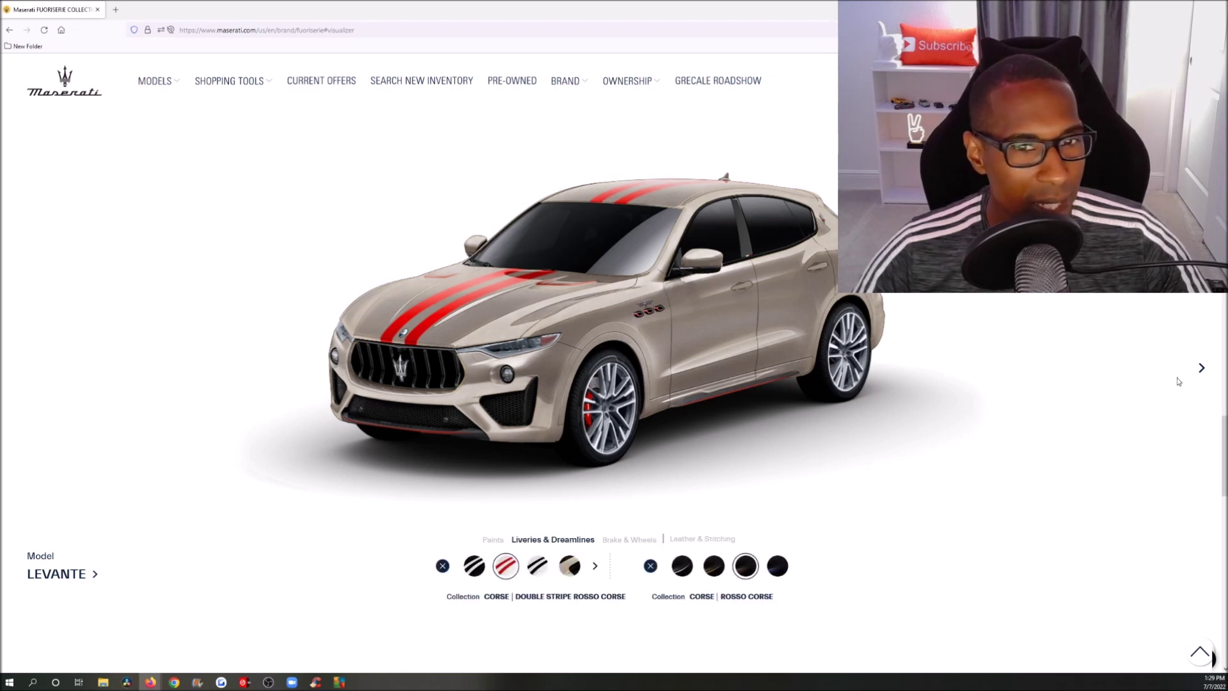
left_click(1203, 370)
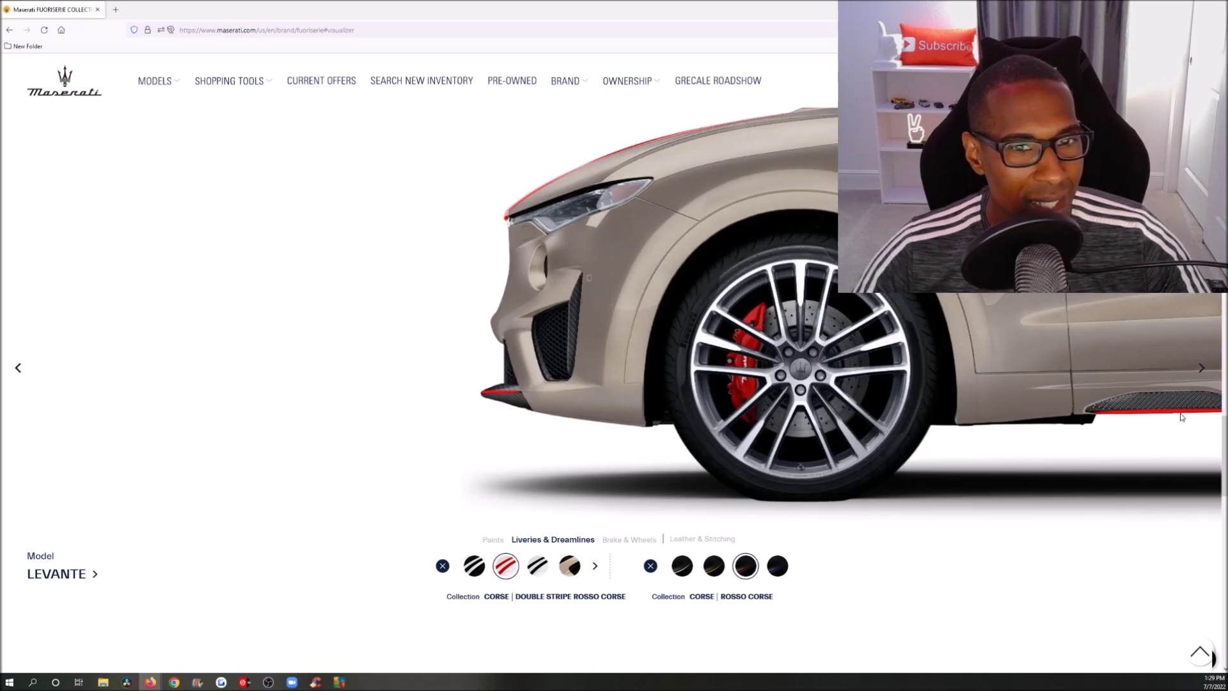
left_click(1204, 369)
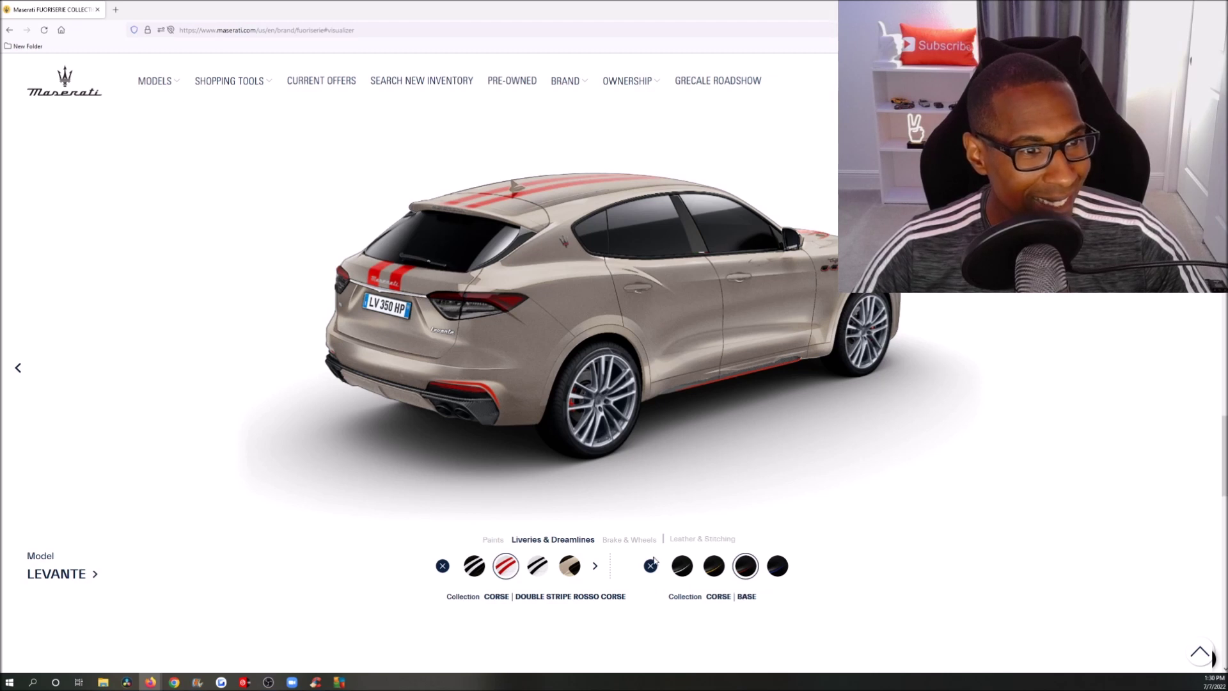
On the front-wheel close-up, try Blue Classic, lime and dark grey calipers, then red Rosso Corse
left_click(641, 541)
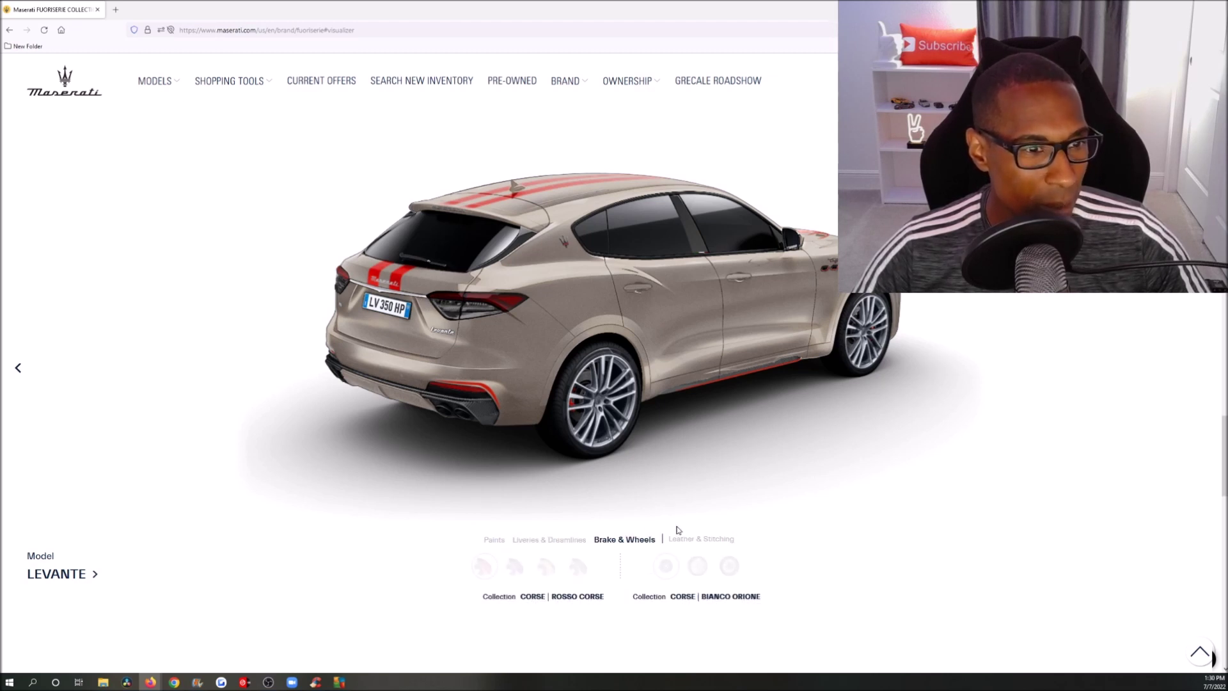
left_click(19, 367)
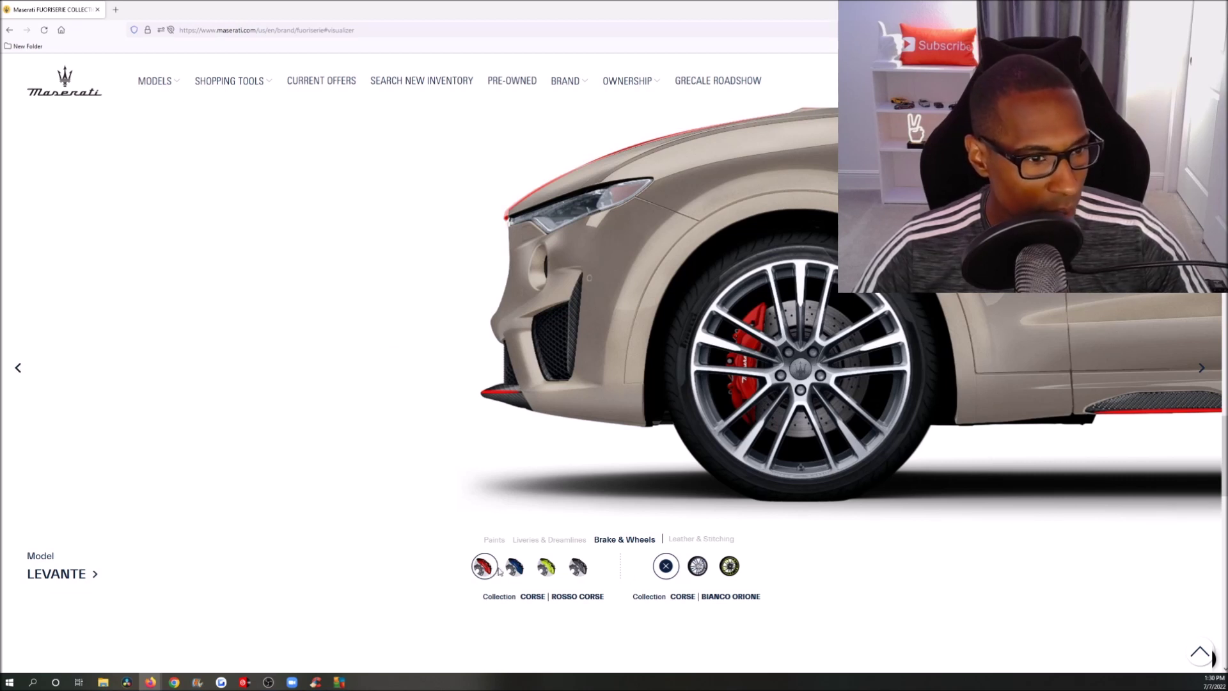
left_click(515, 568)
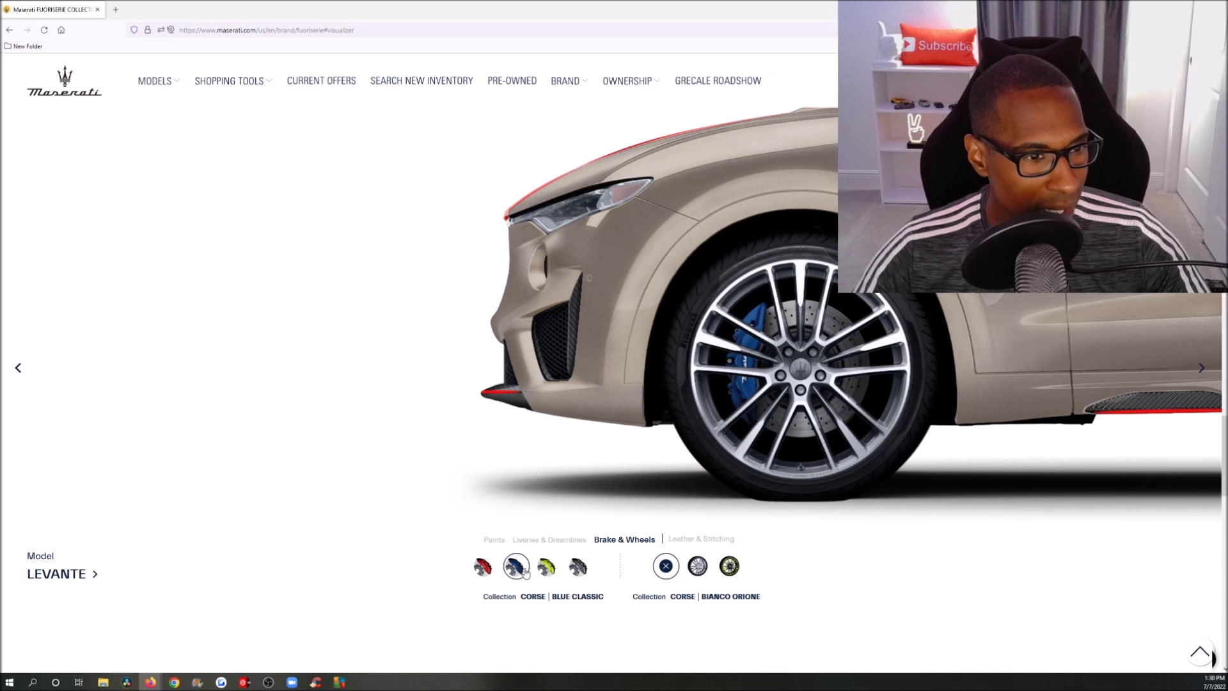
left_click(549, 569)
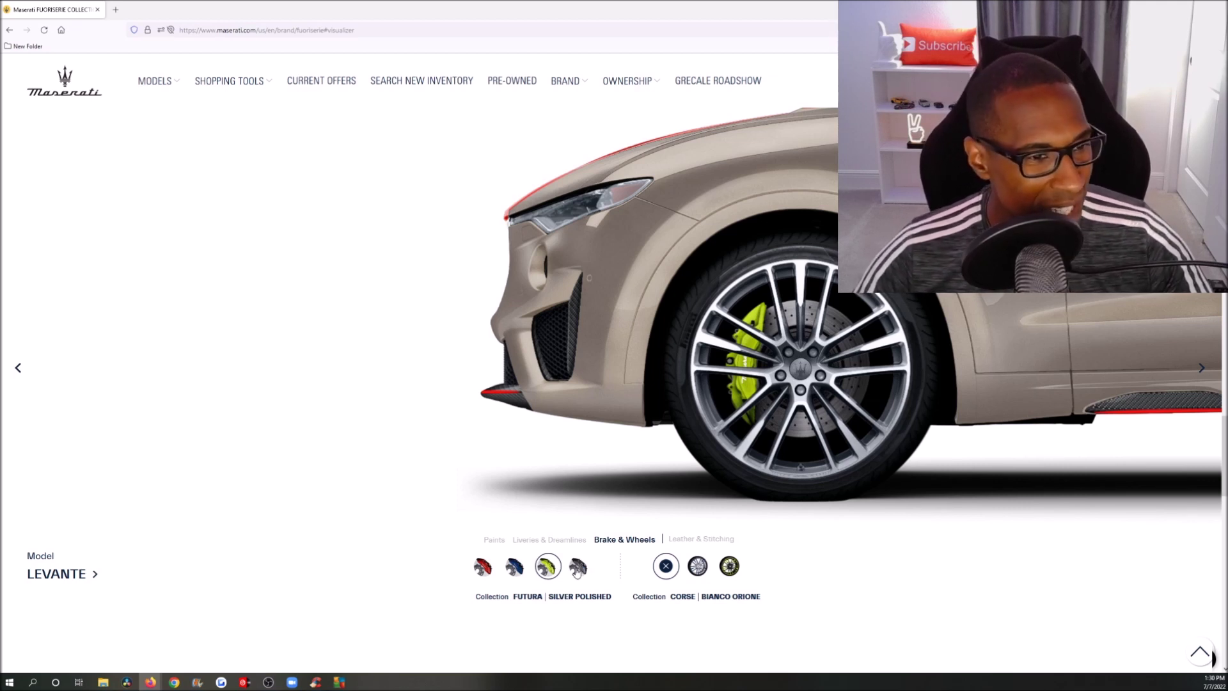
left_click(586, 565)
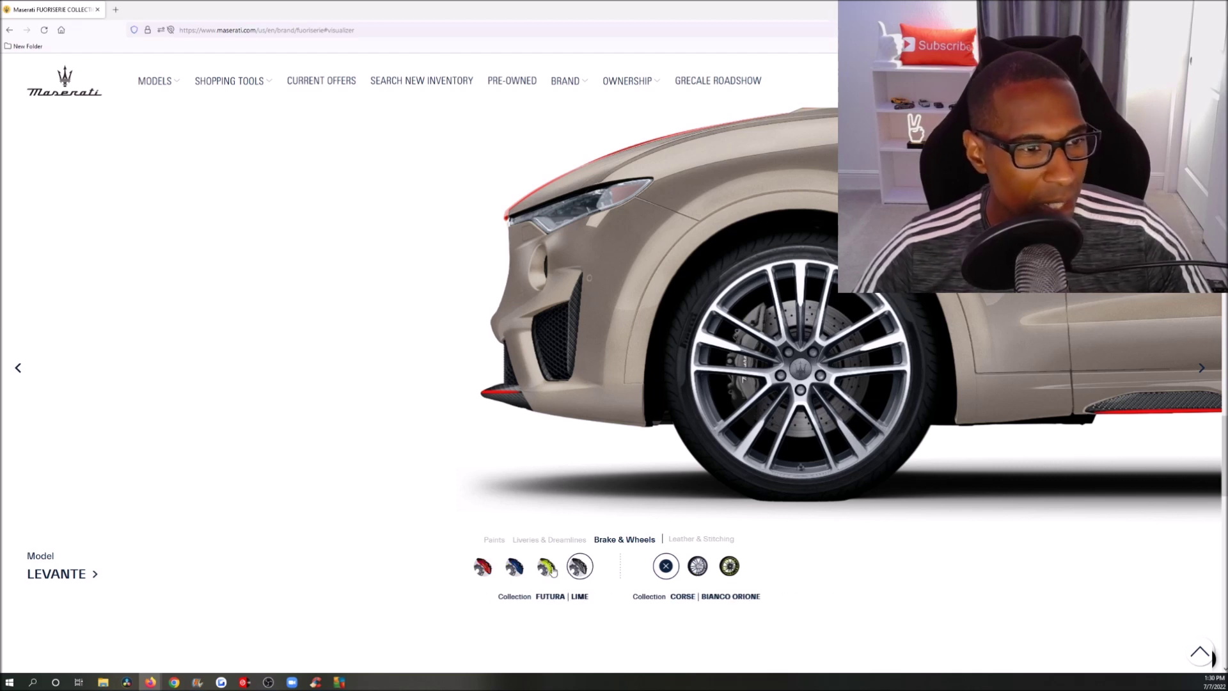
left_click(484, 566)
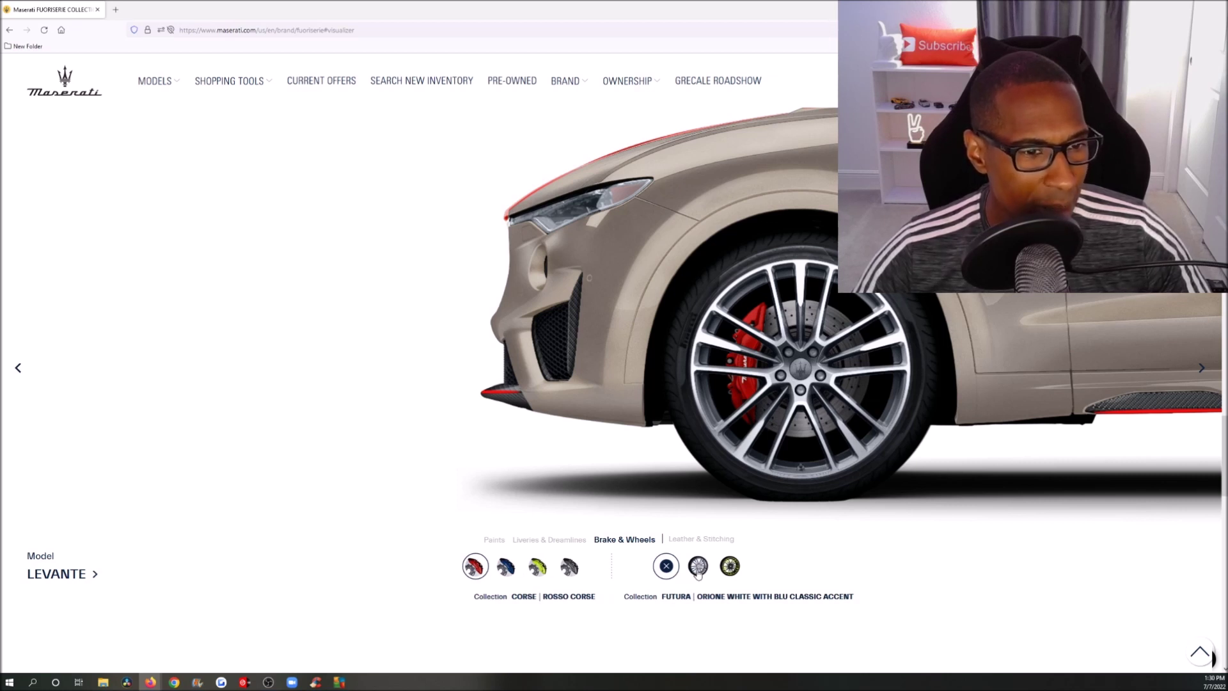
Try white-blue and black-lime wheels, then restore standard silver wheels with red Rosso Corse calipers
left_click(699, 569)
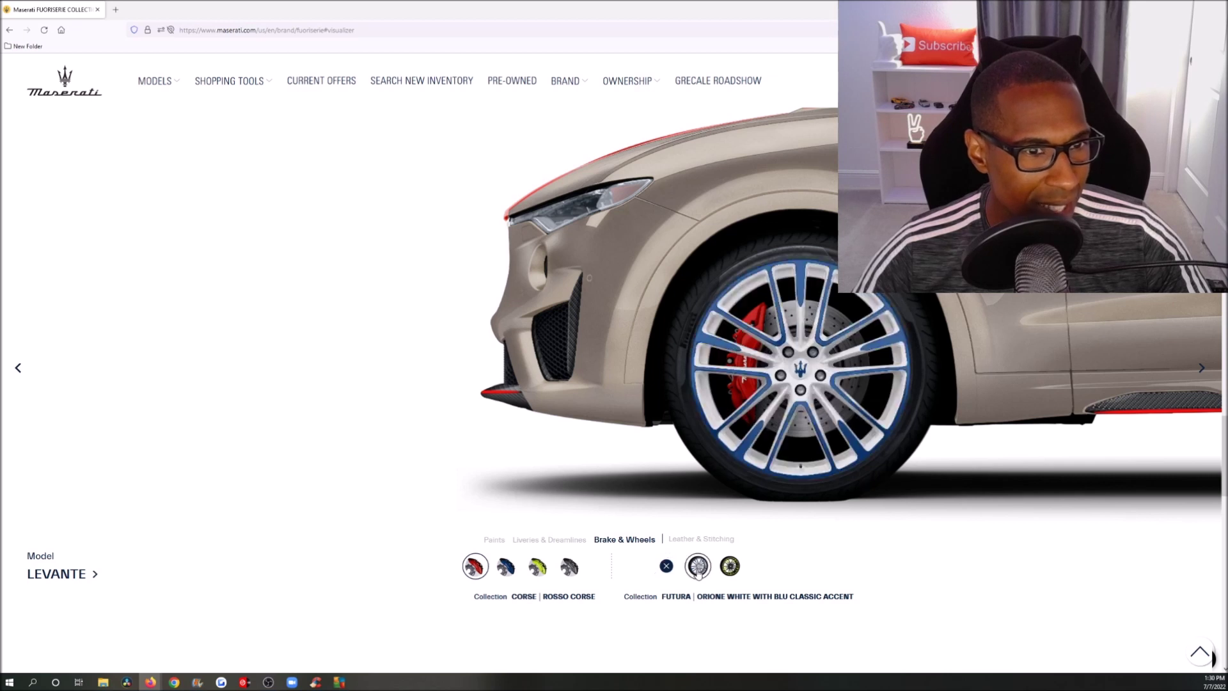
left_click(734, 568)
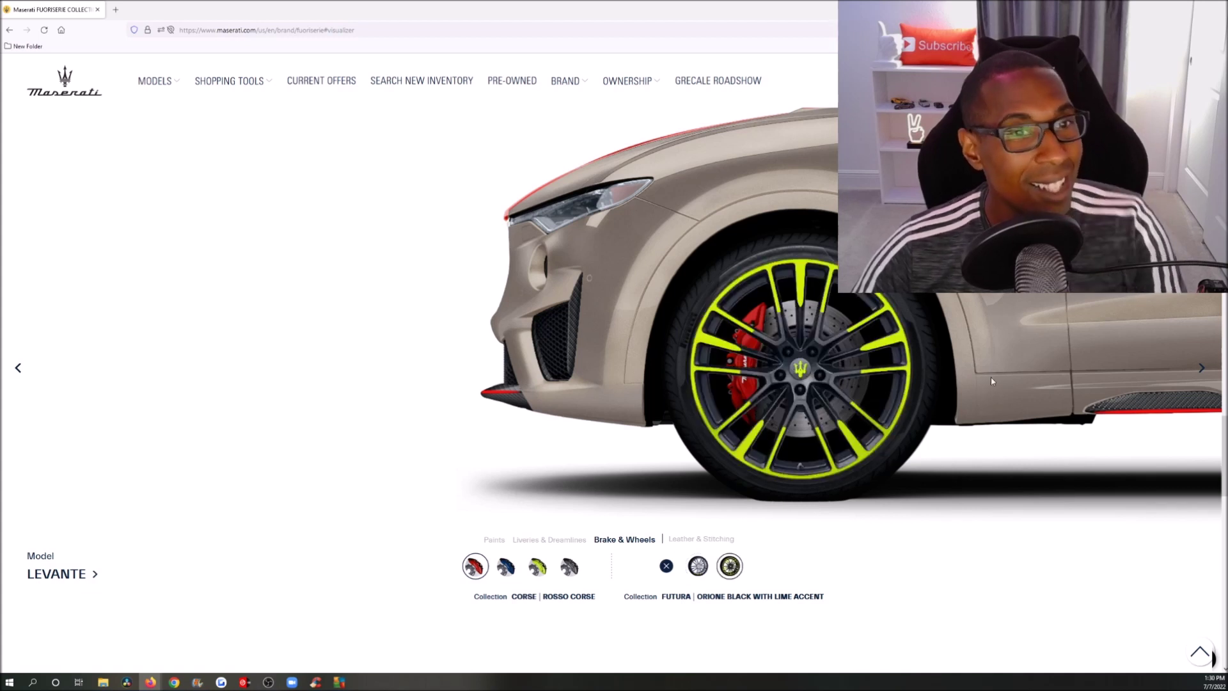
left_click(537, 568)
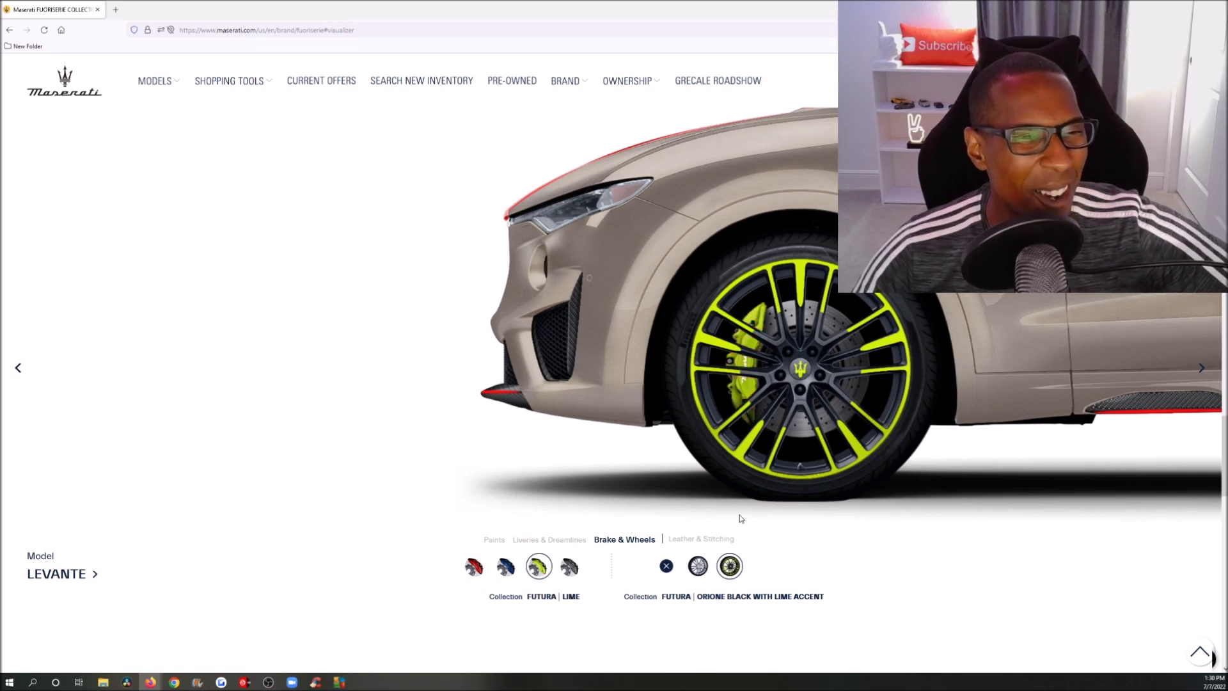
left_click(666, 567)
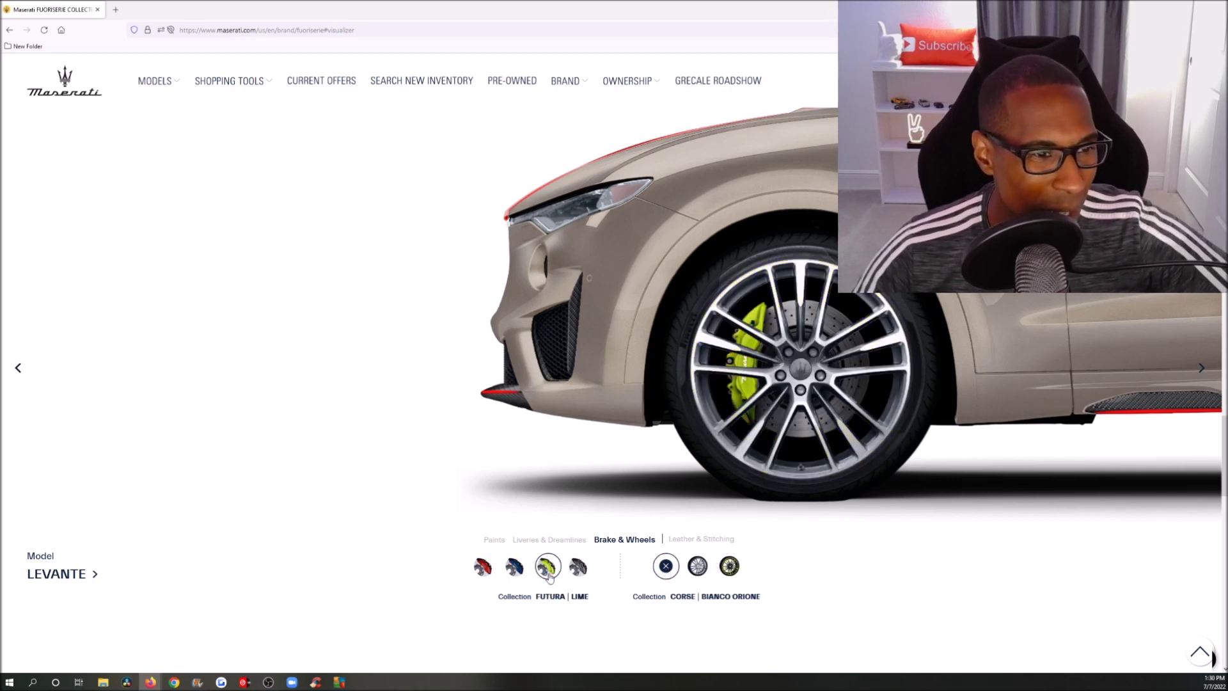
left_click(484, 567)
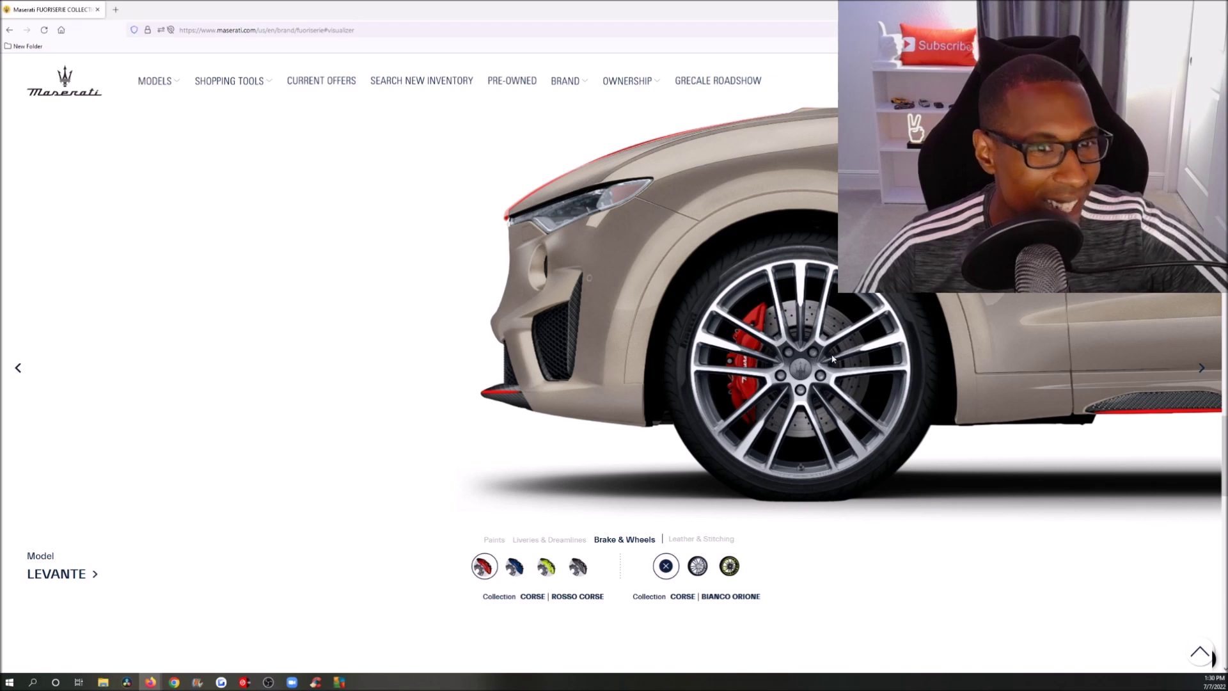
left_click(19, 369)
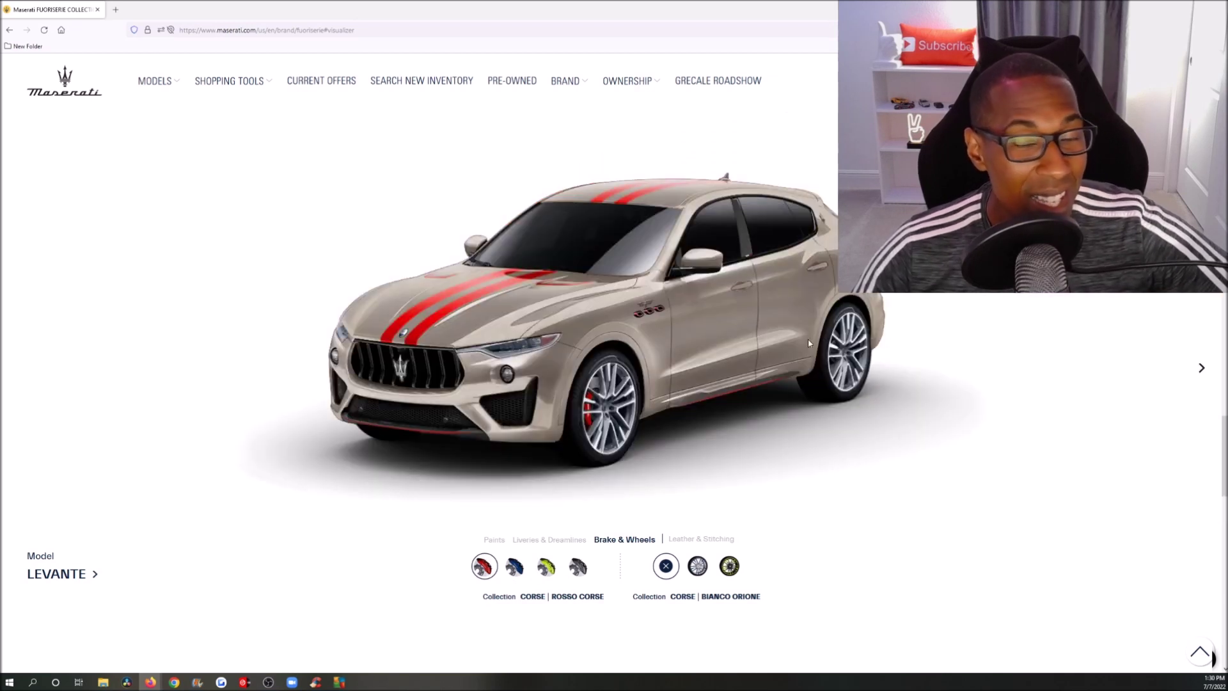
Preview interior leathers: black with Living Coral stitching, pale terracotta and a brown variant
left_click(714, 539)
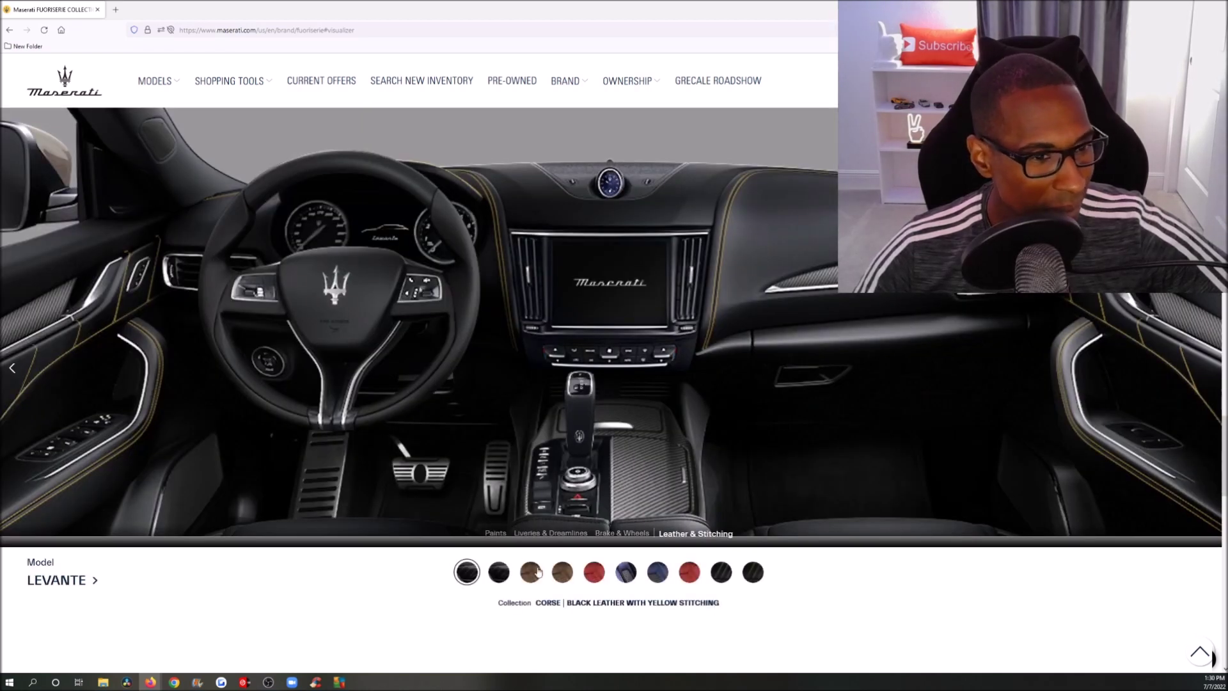
left_click(494, 578)
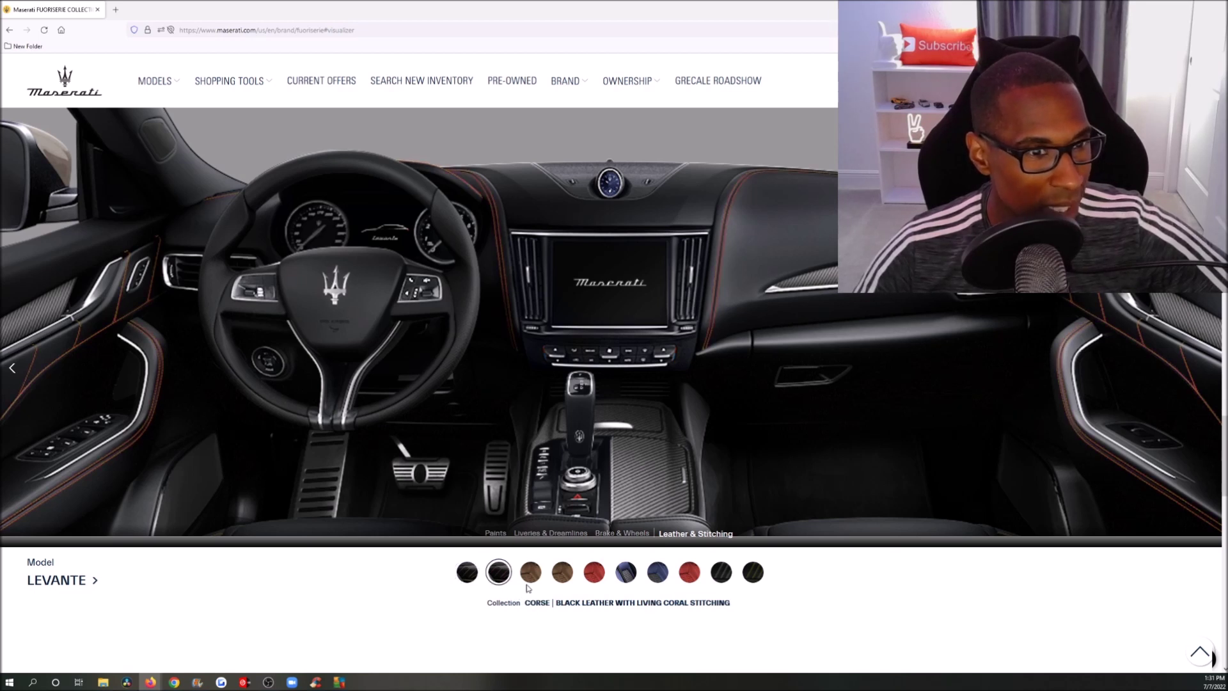
left_click(17, 370)
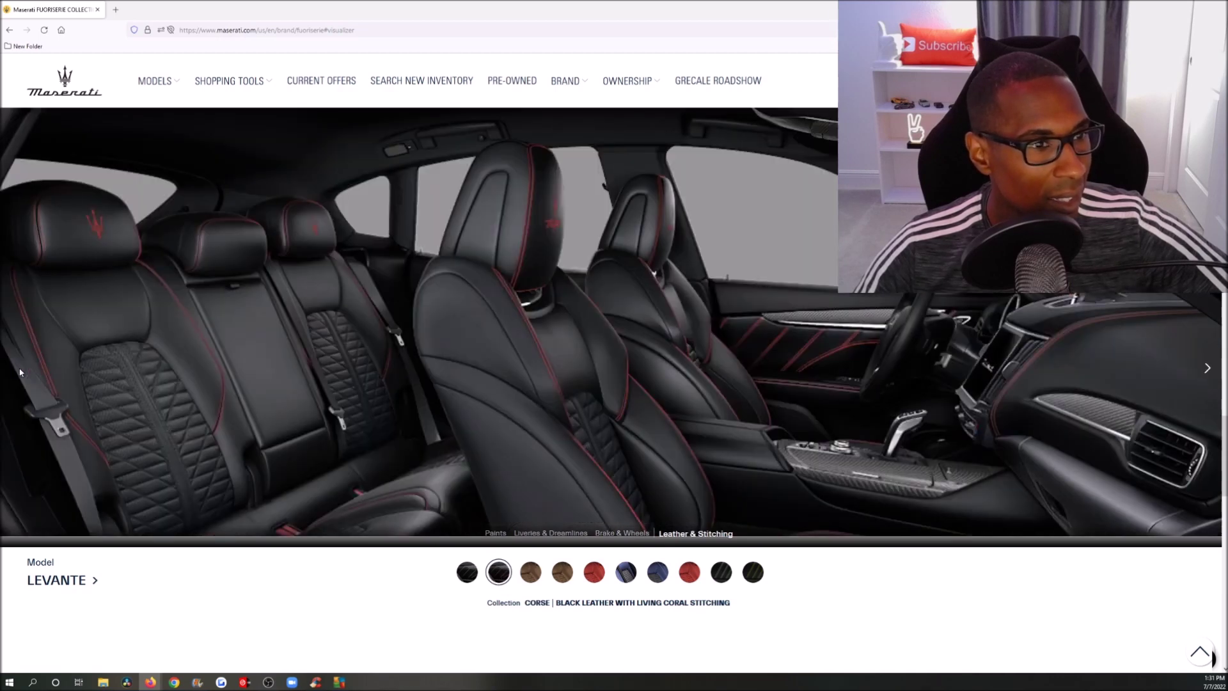
left_click(530, 573)
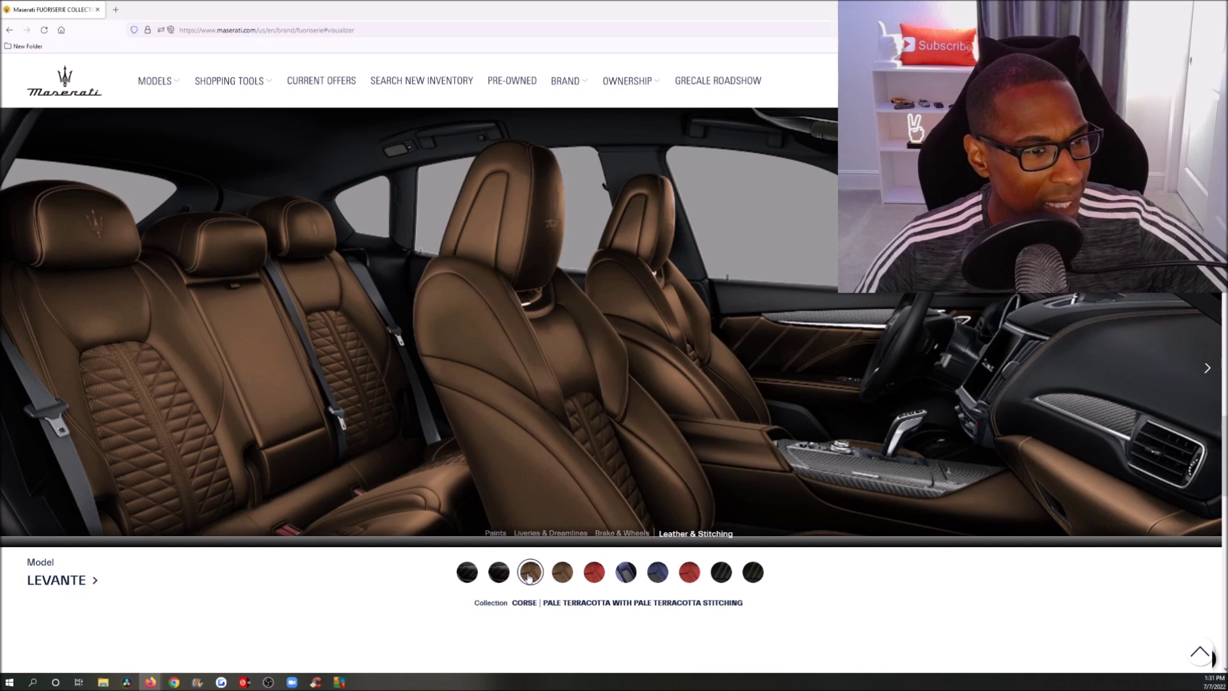
left_click(562, 574)
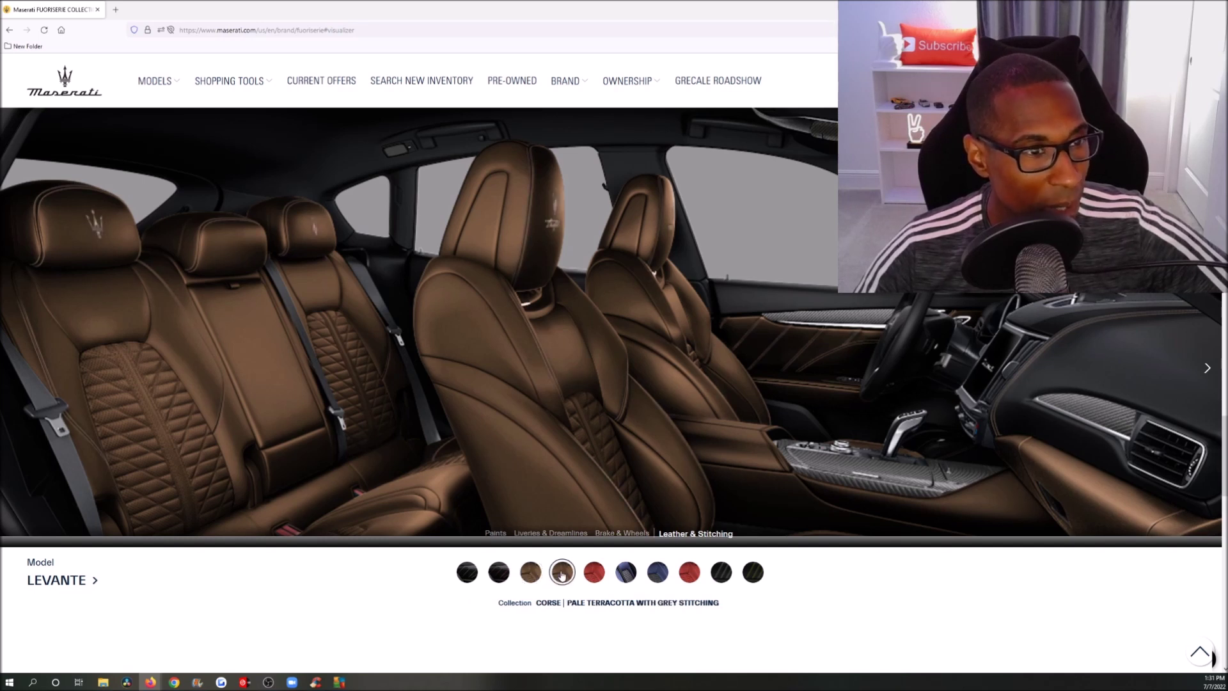
After comparing red and black options, choose Blue Mondrian leather with white stitching, shown on the dashboard
left_click(627, 573)
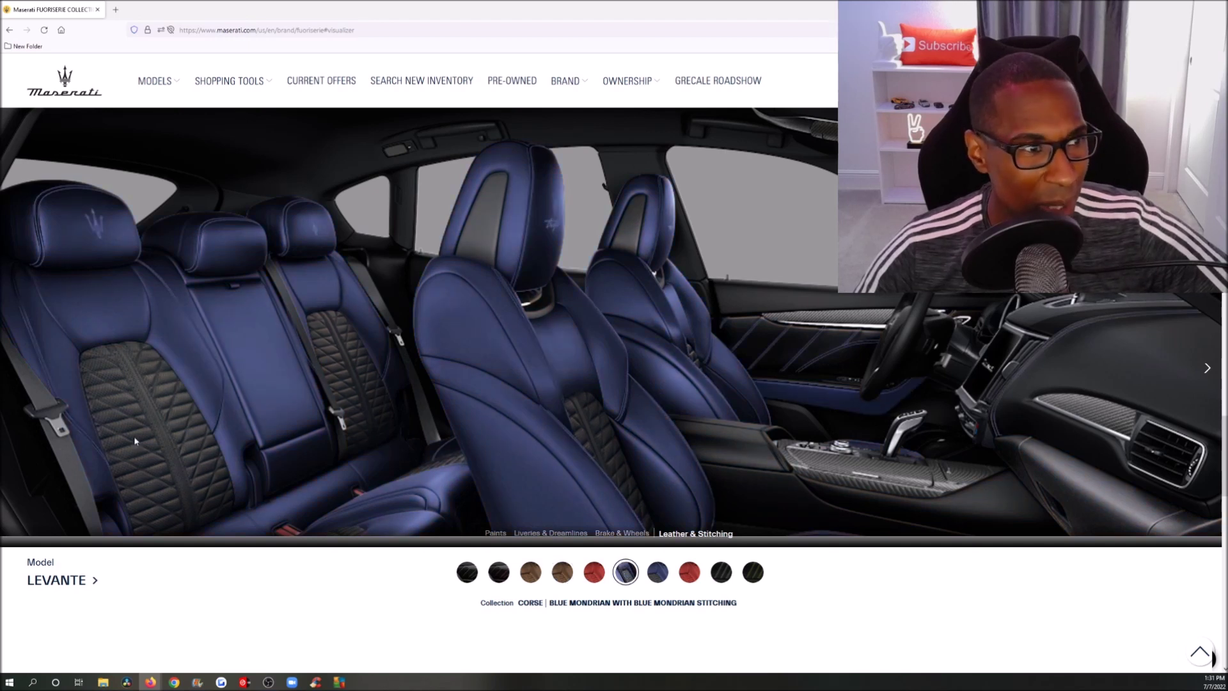
left_click(655, 579)
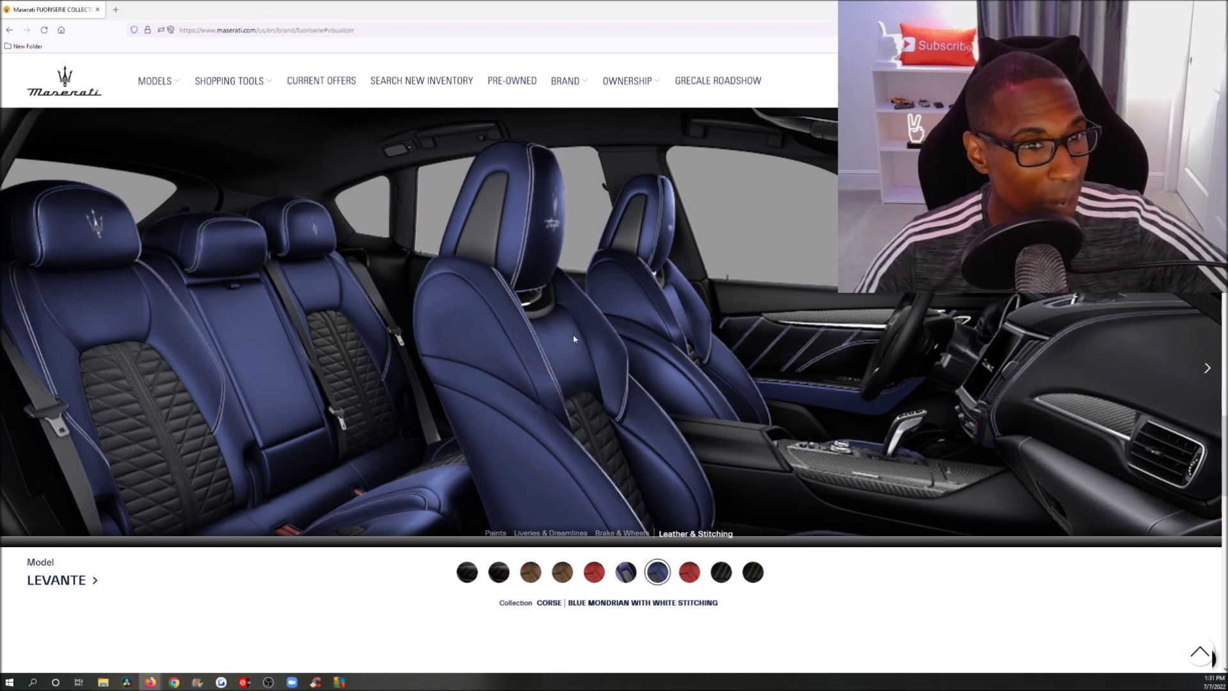
left_click(688, 578)
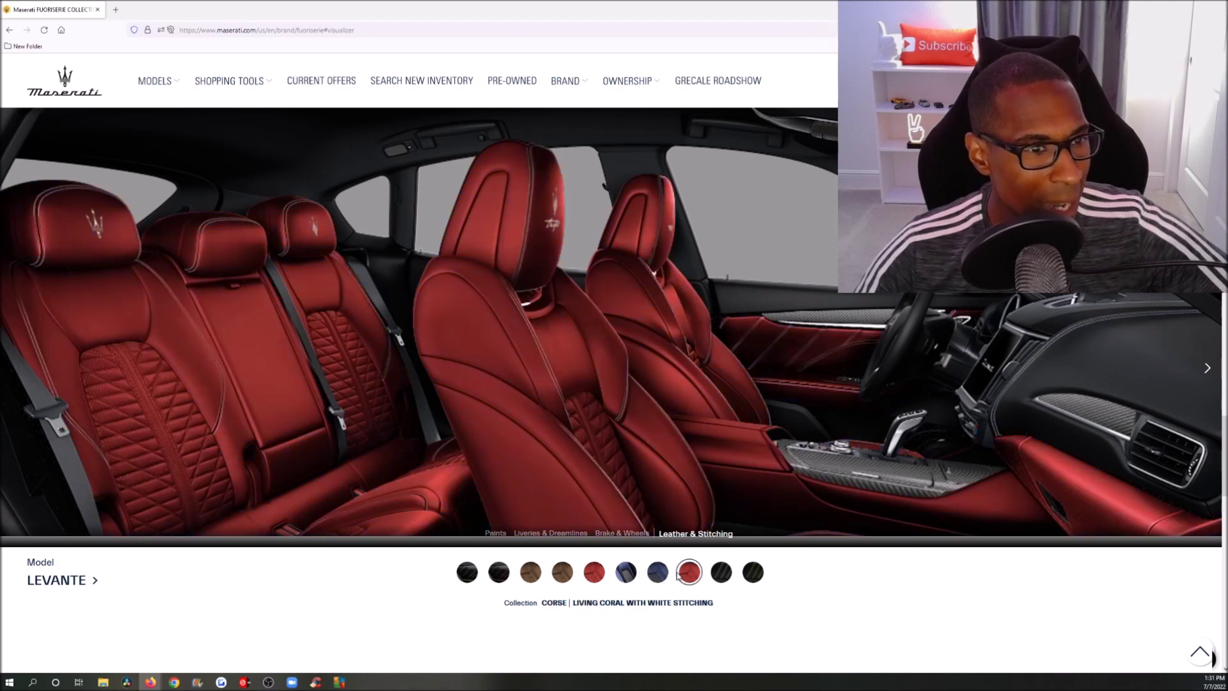
left_click(721, 572)
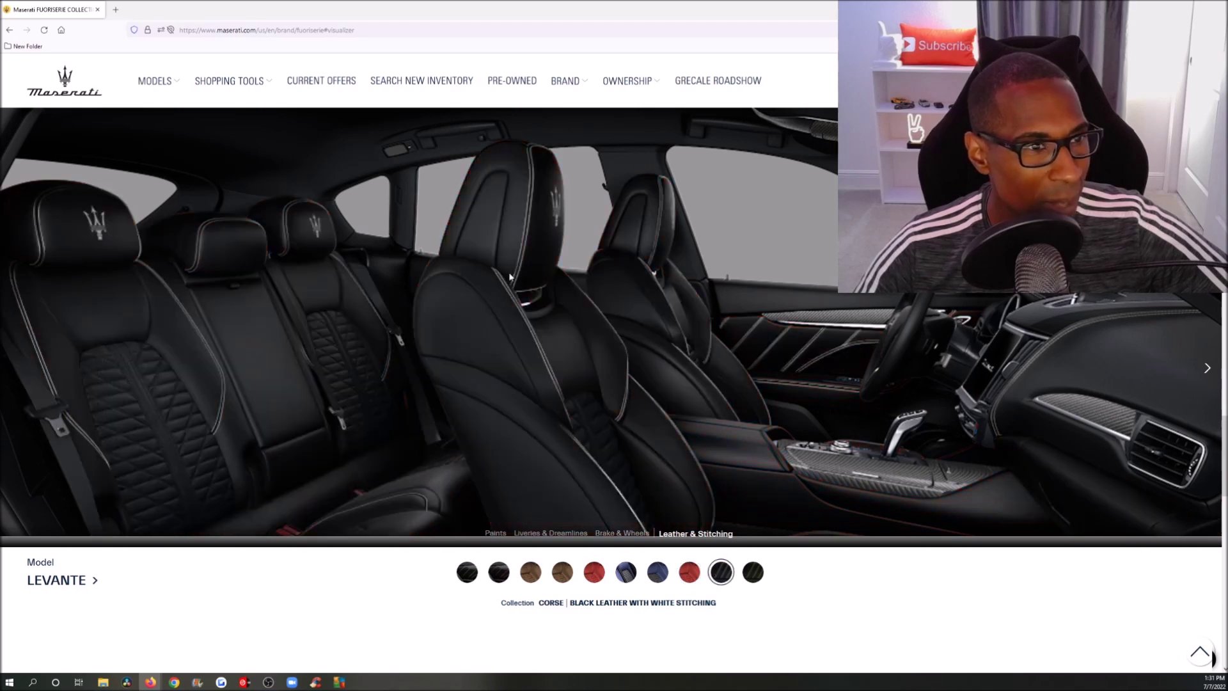
left_click(756, 577)
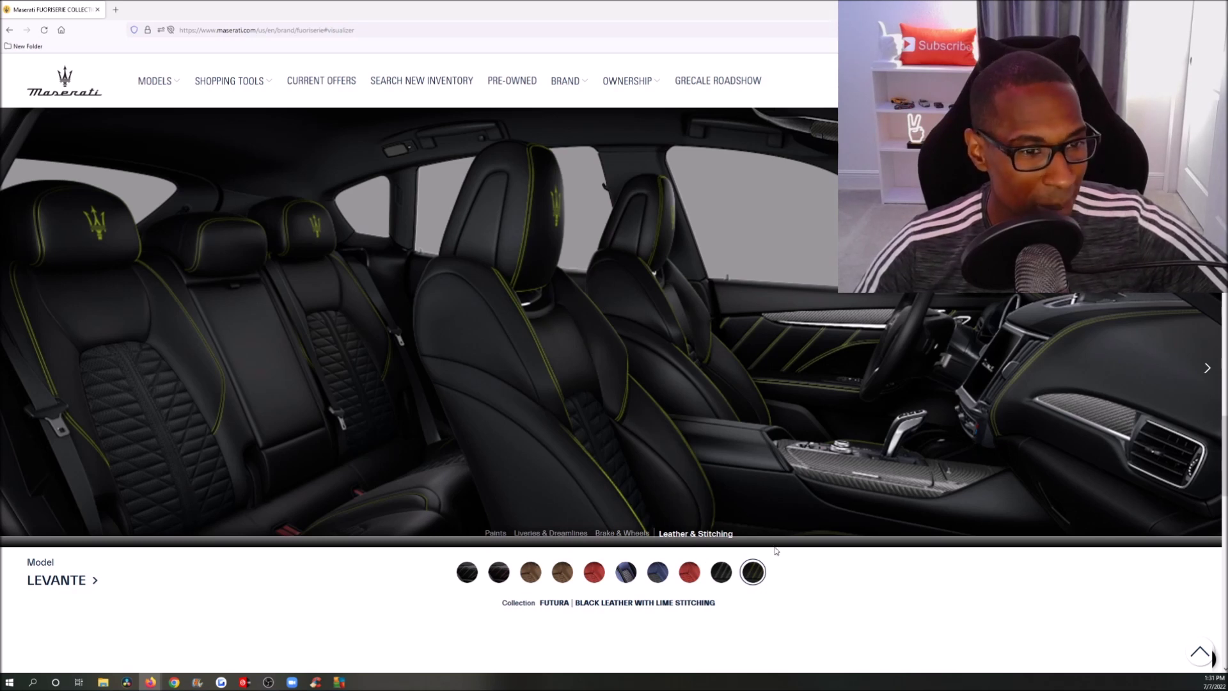
left_click(658, 574)
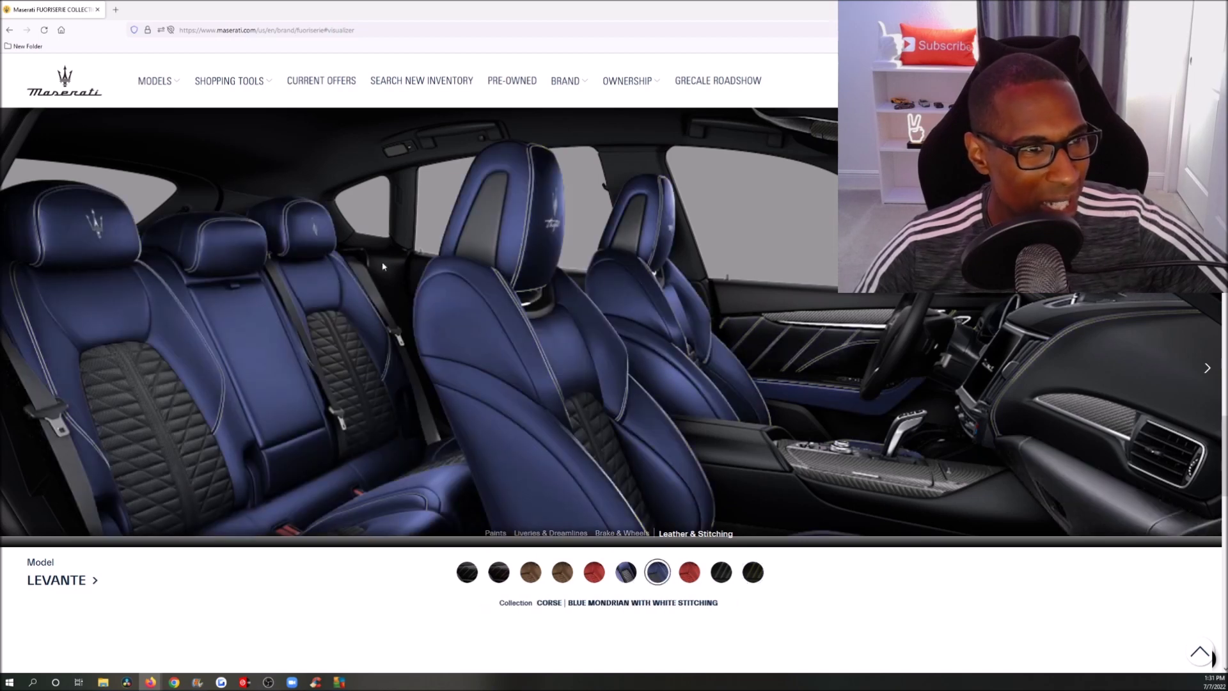
left_click(1209, 369)
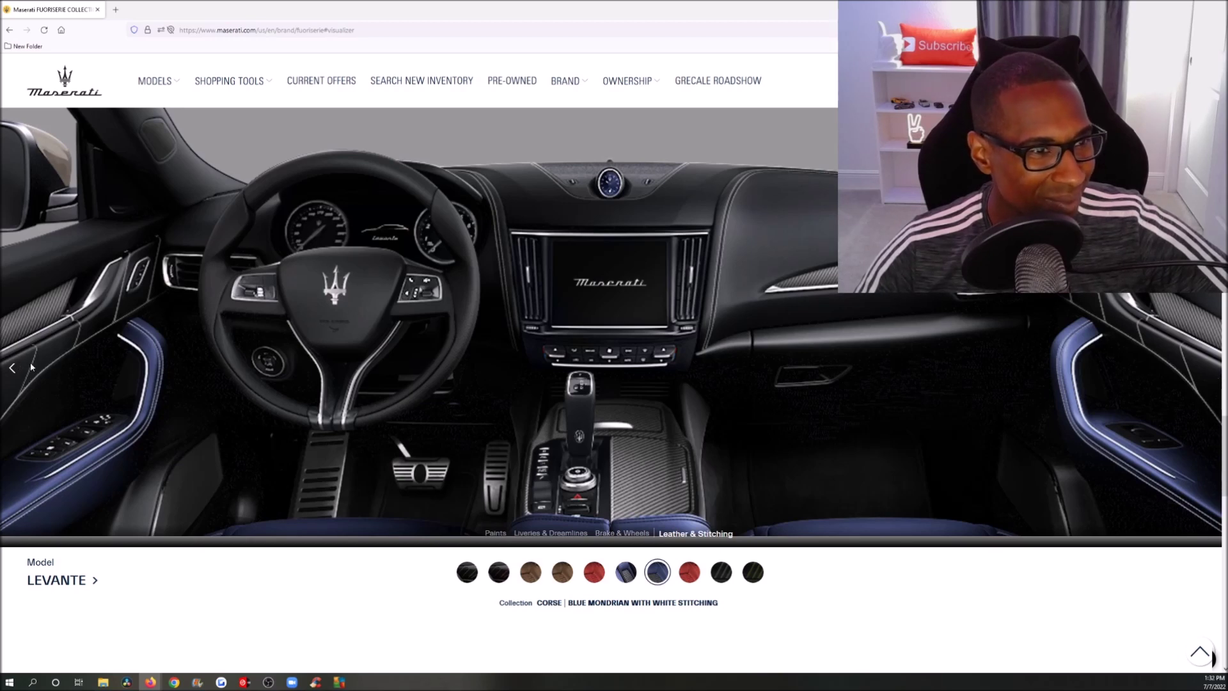
scroll(781, 336, "down", 12)
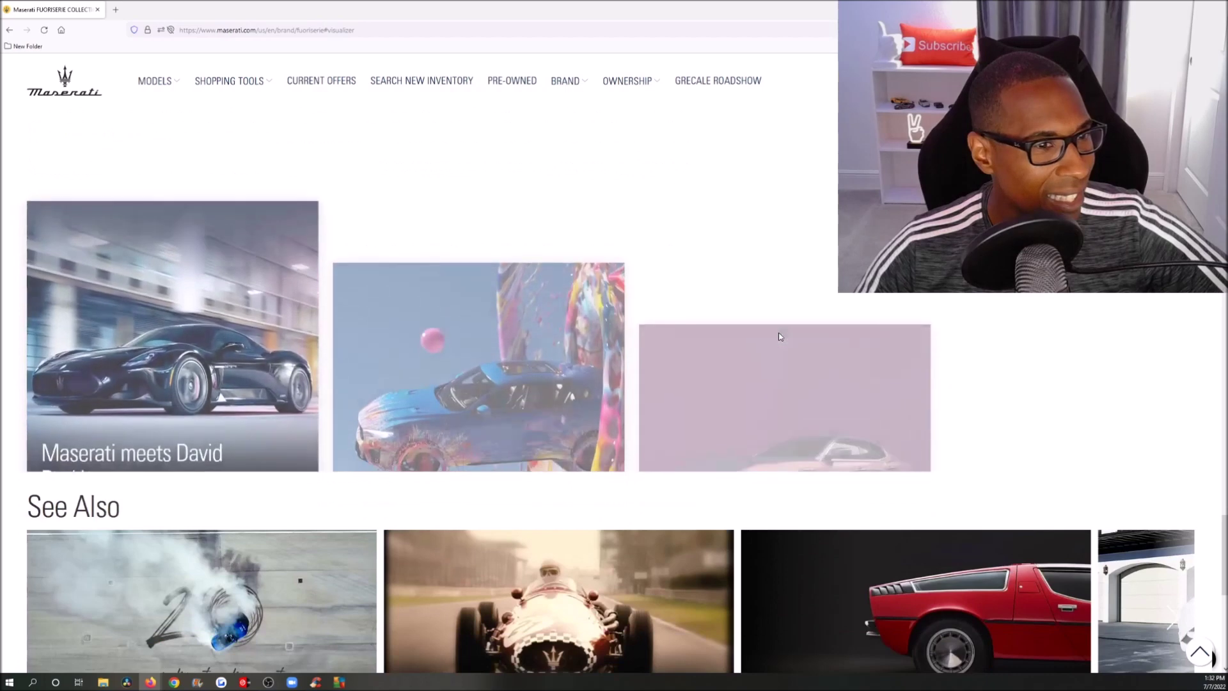
Back in Paints, change the model from Levante to Ghibli and apply a blue paint
scroll(780, 336, "down", 3)
scroll(777, 336, "up", 14)
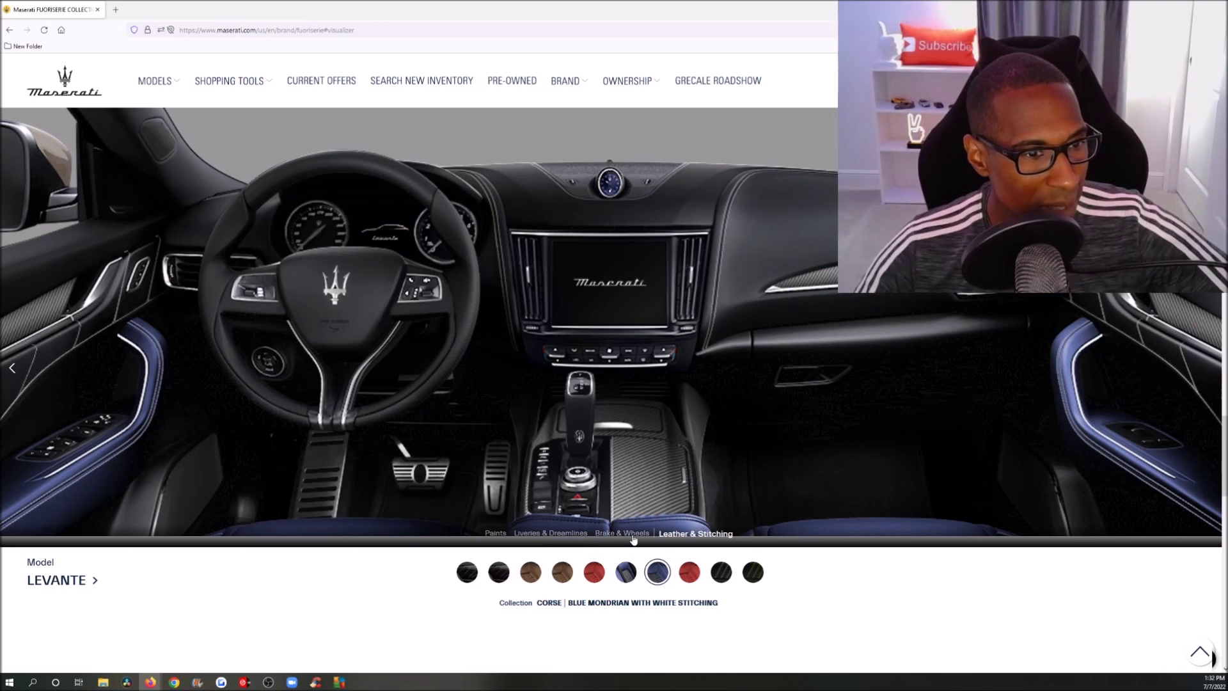
left_click(501, 535)
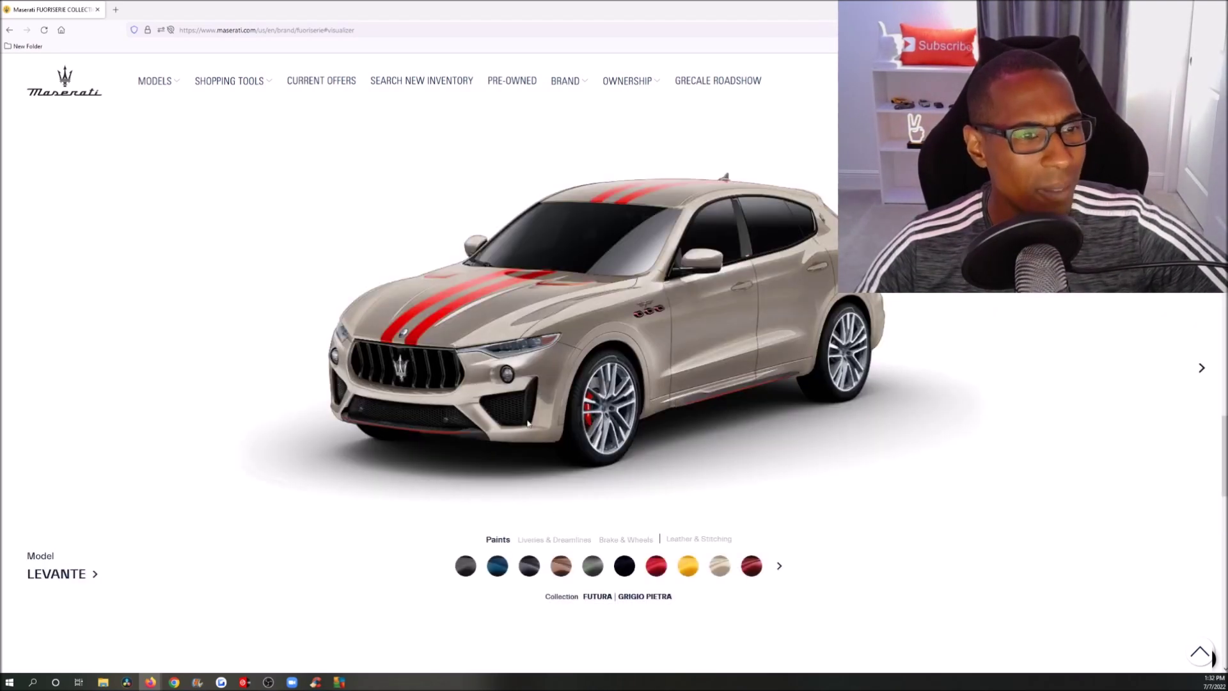
left_click(64, 574)
left_click(664, 564)
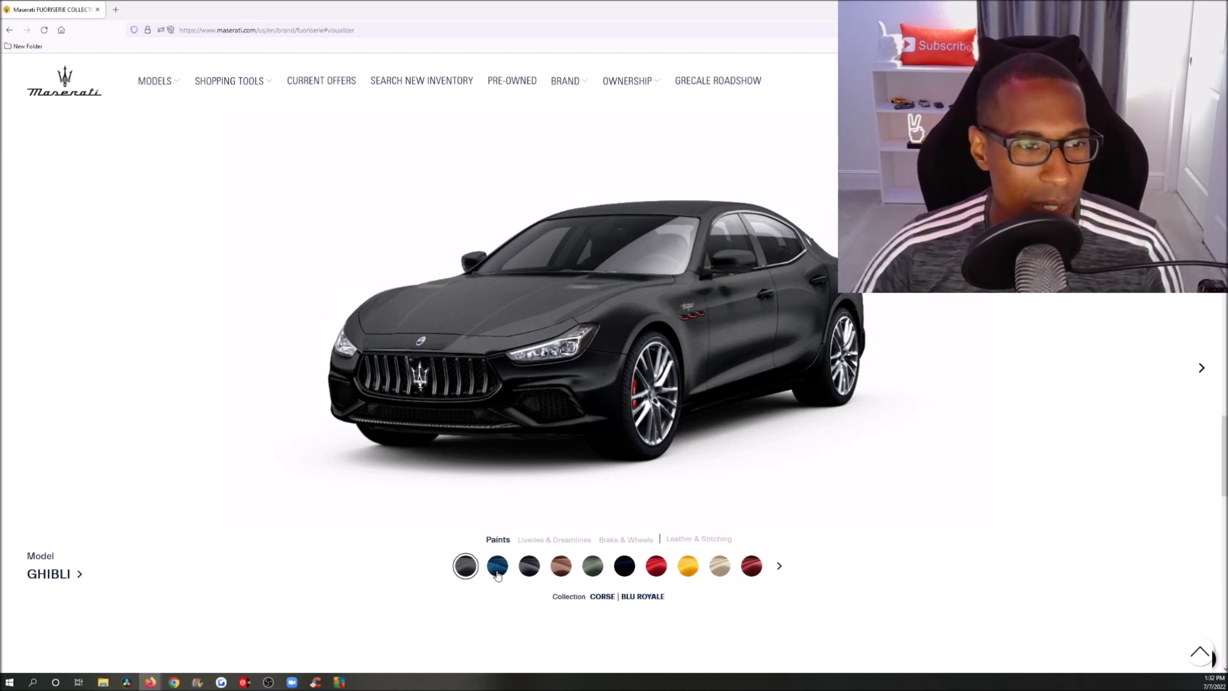
left_click(498, 566)
Preview the first paint set: dark navy, Bronzo, green, black, red, Giallo Modenese, ivory, Bordeaux
left_click(526, 567)
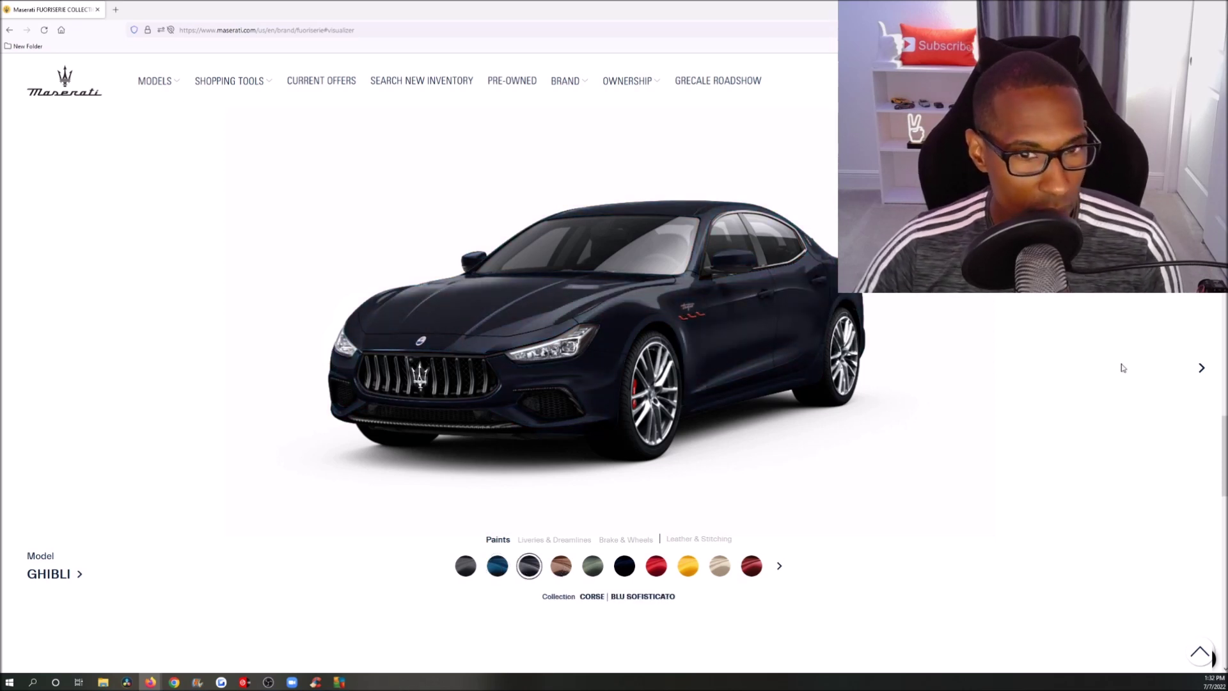
left_click(563, 570)
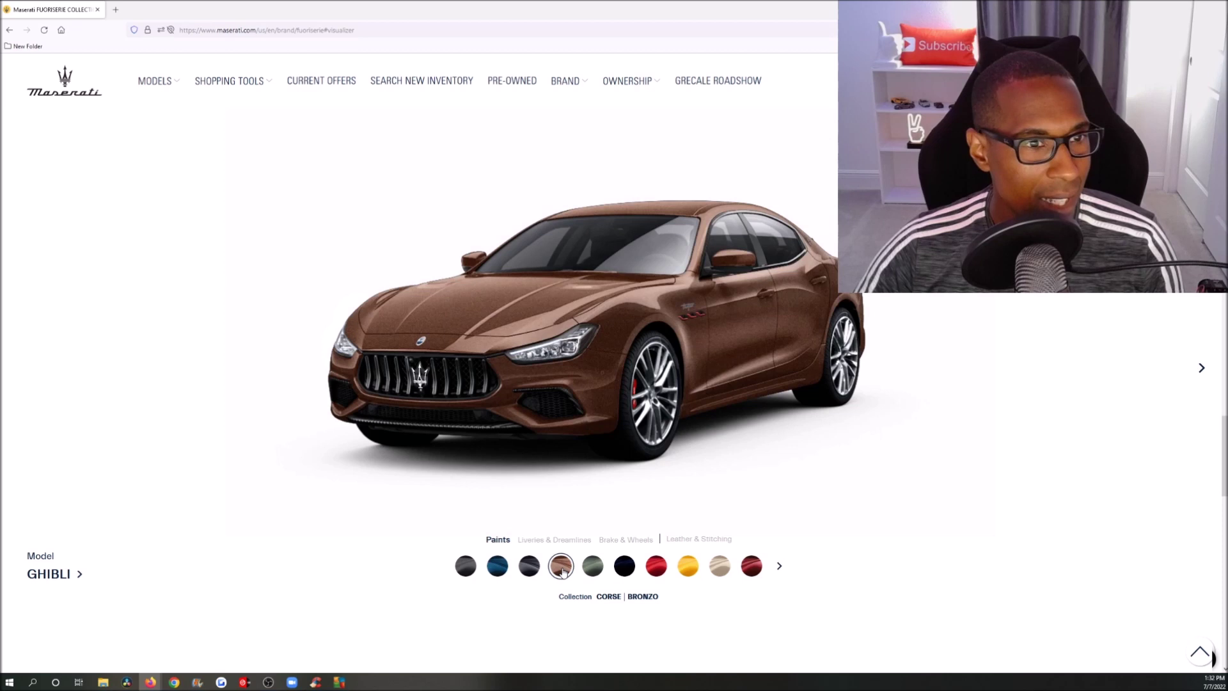
left_click(594, 568)
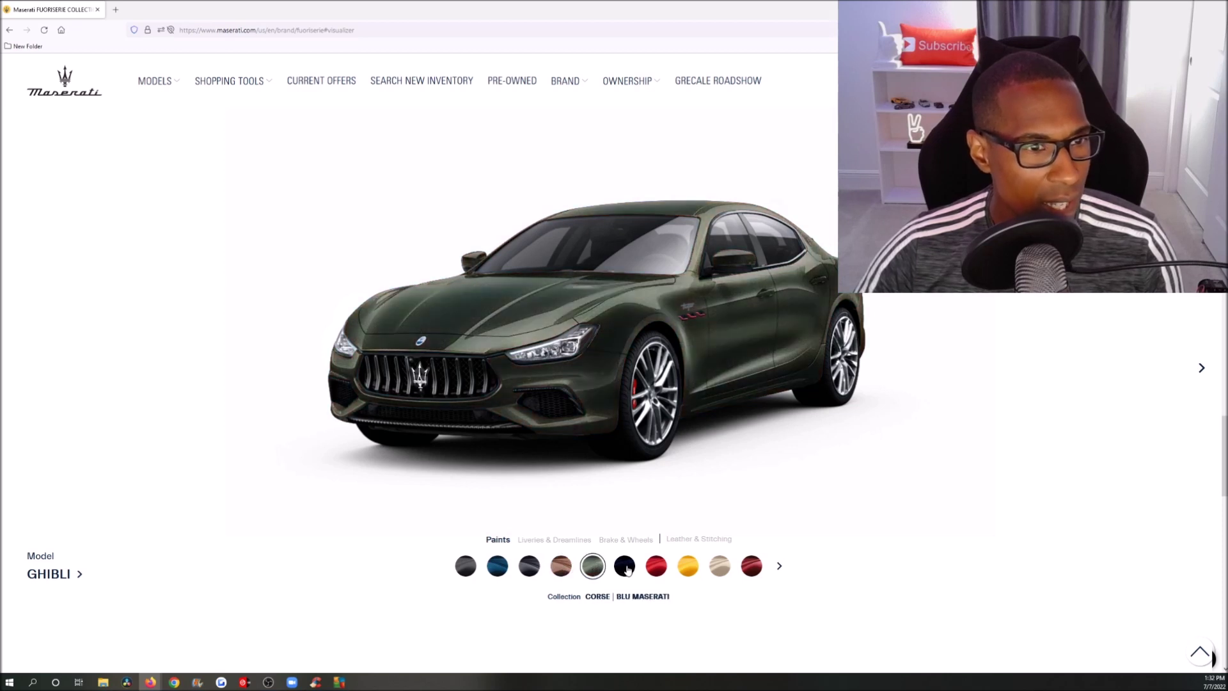
left_click(626, 567)
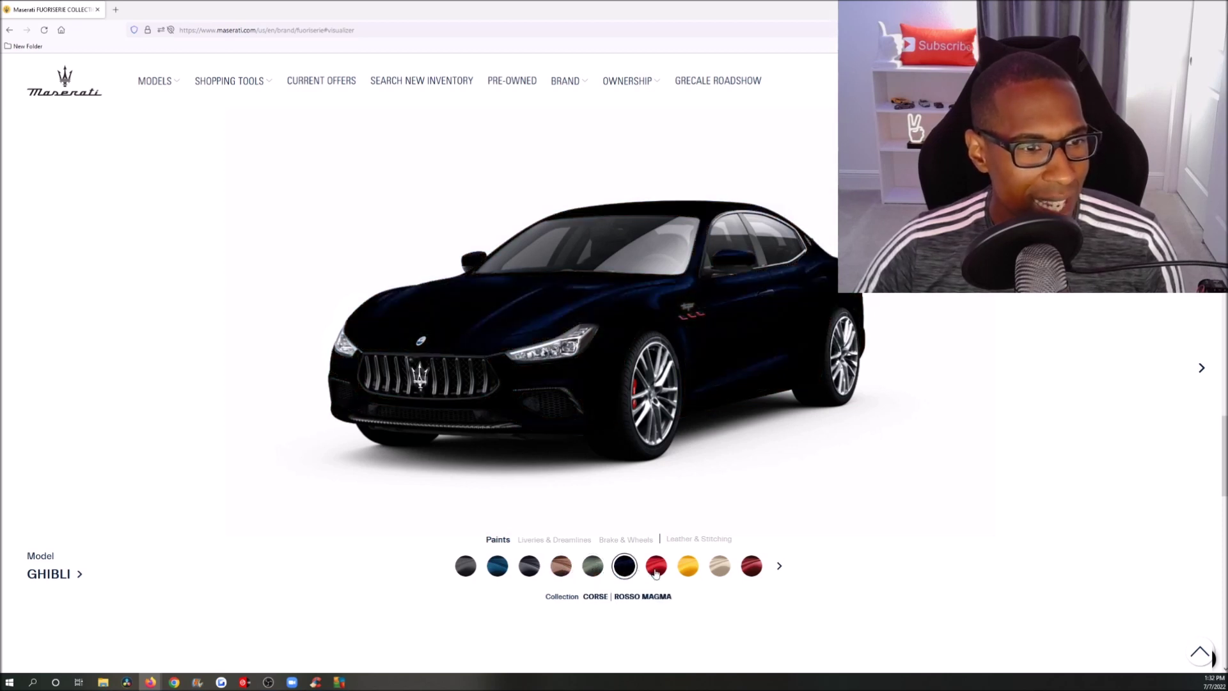
left_click(656, 569)
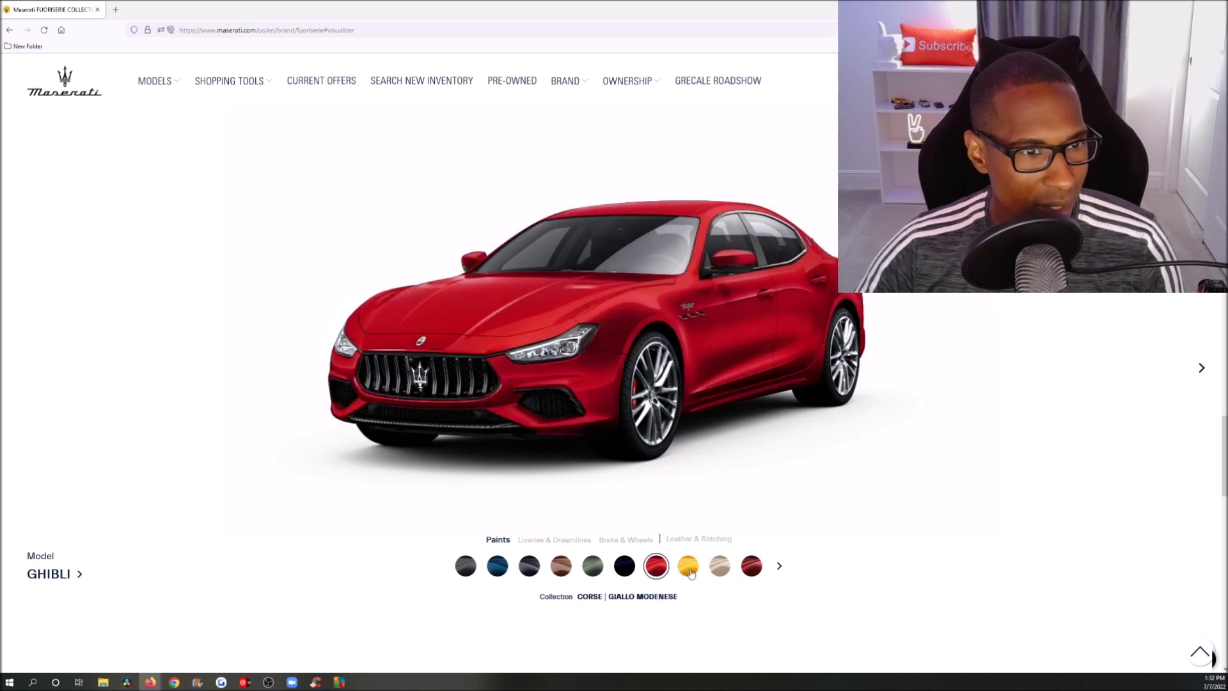
left_click(690, 572)
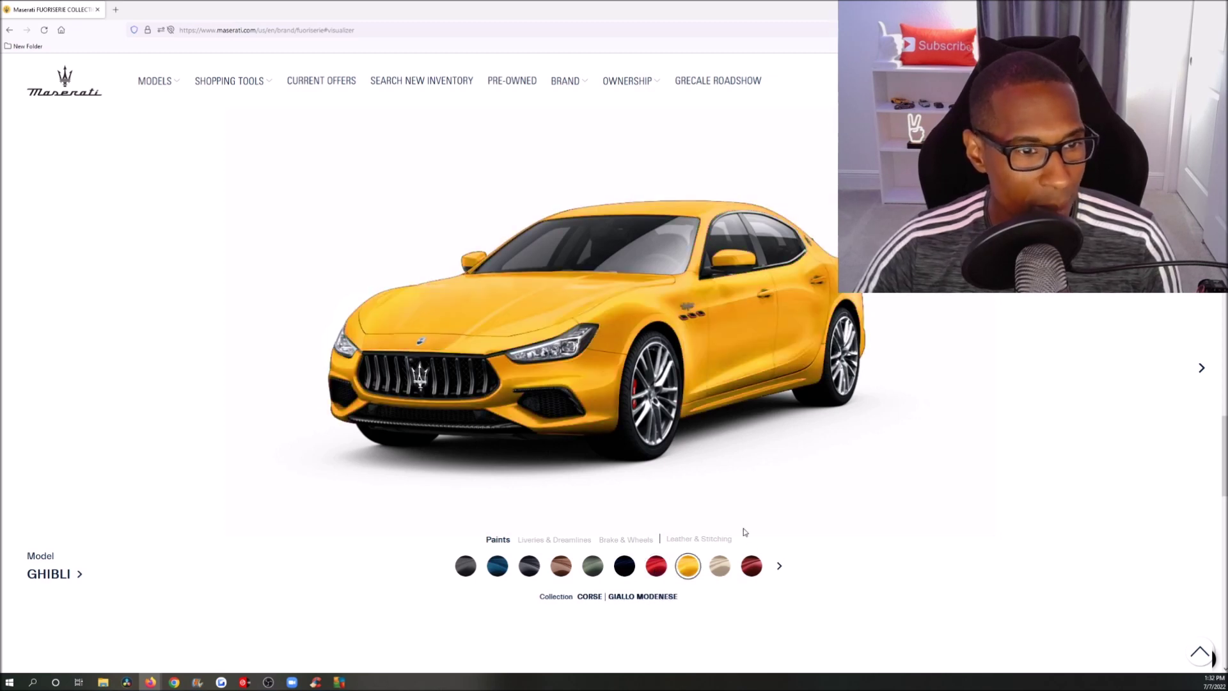
left_click(720, 567)
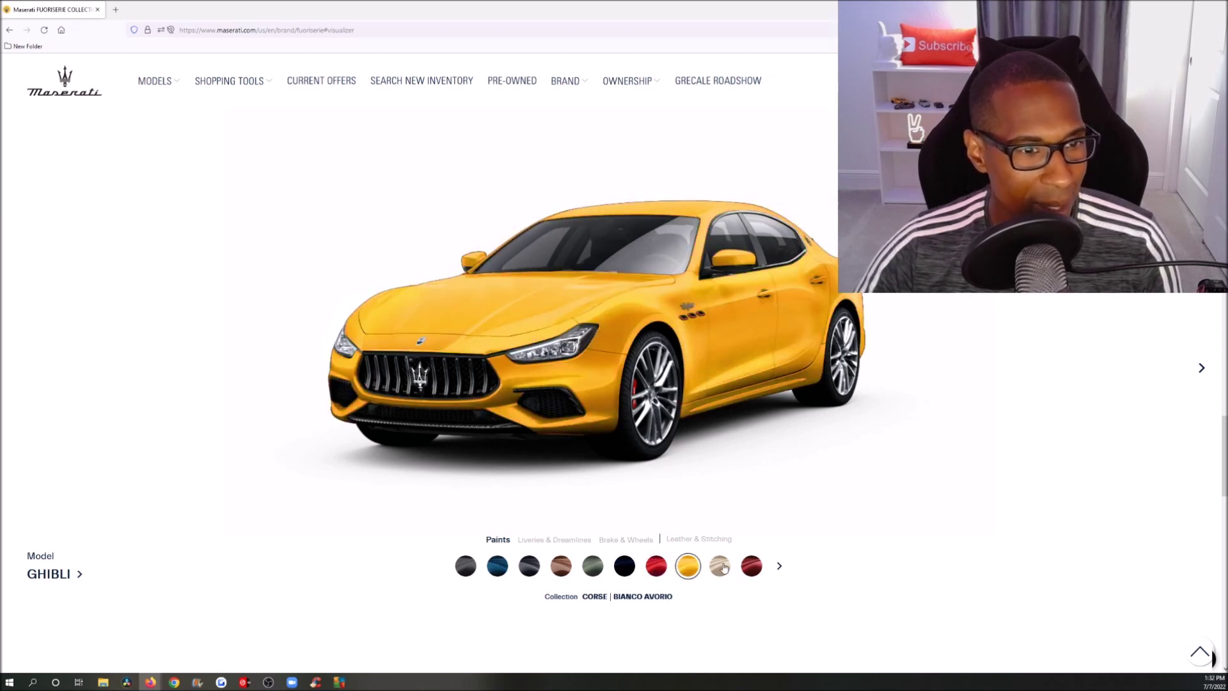
left_click(755, 571)
left_click(779, 566)
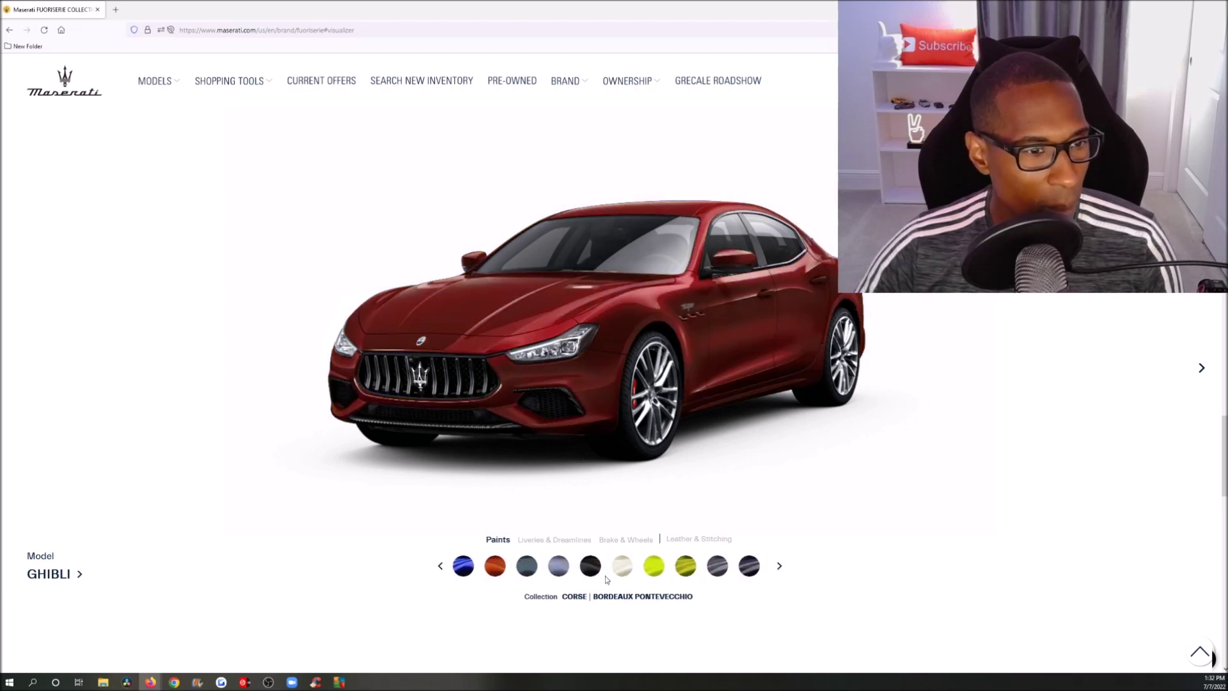
Try bright blue, Orange Zest, Blu Denim, Azzurro Astro Matte, Nero Luce, Bianco Cristallo and Hypergreen
left_click(463, 565)
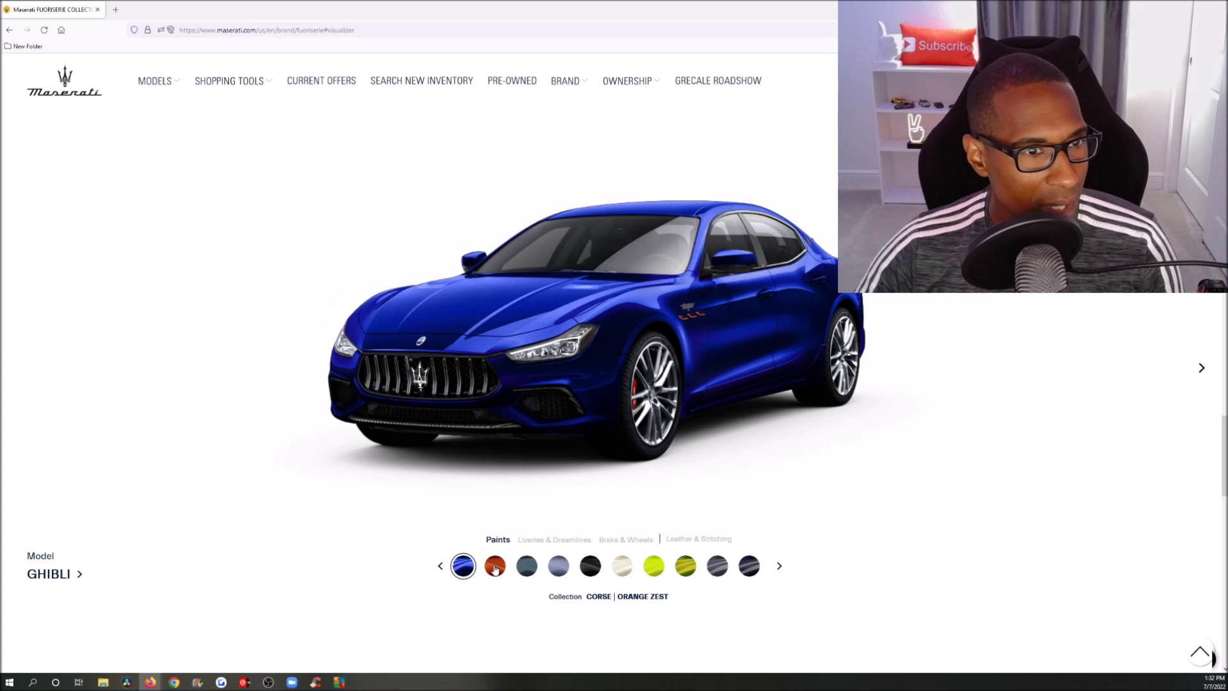
left_click(495, 567)
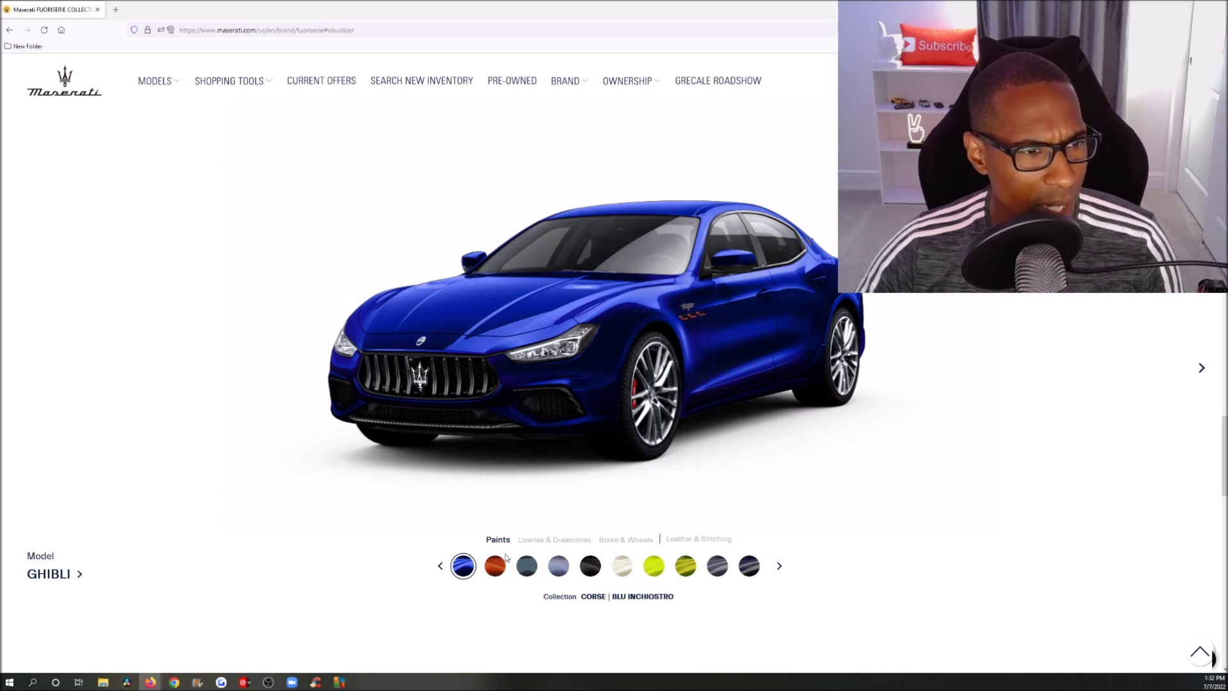
left_click(527, 567)
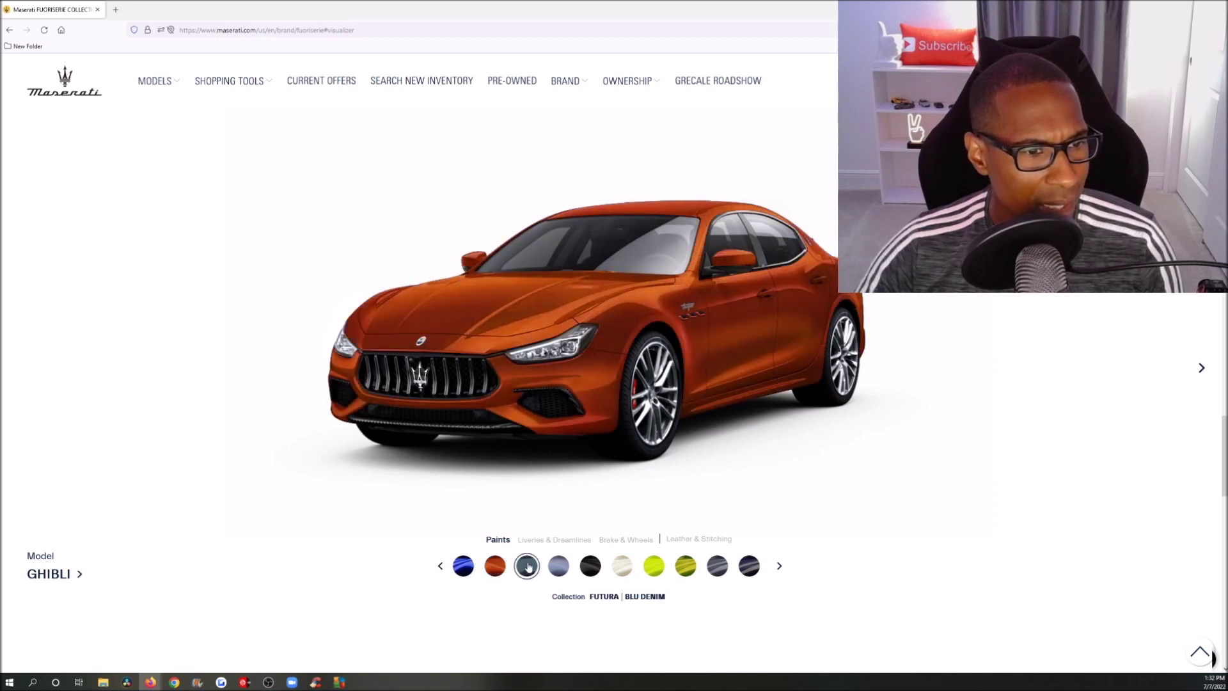
left_click(557, 567)
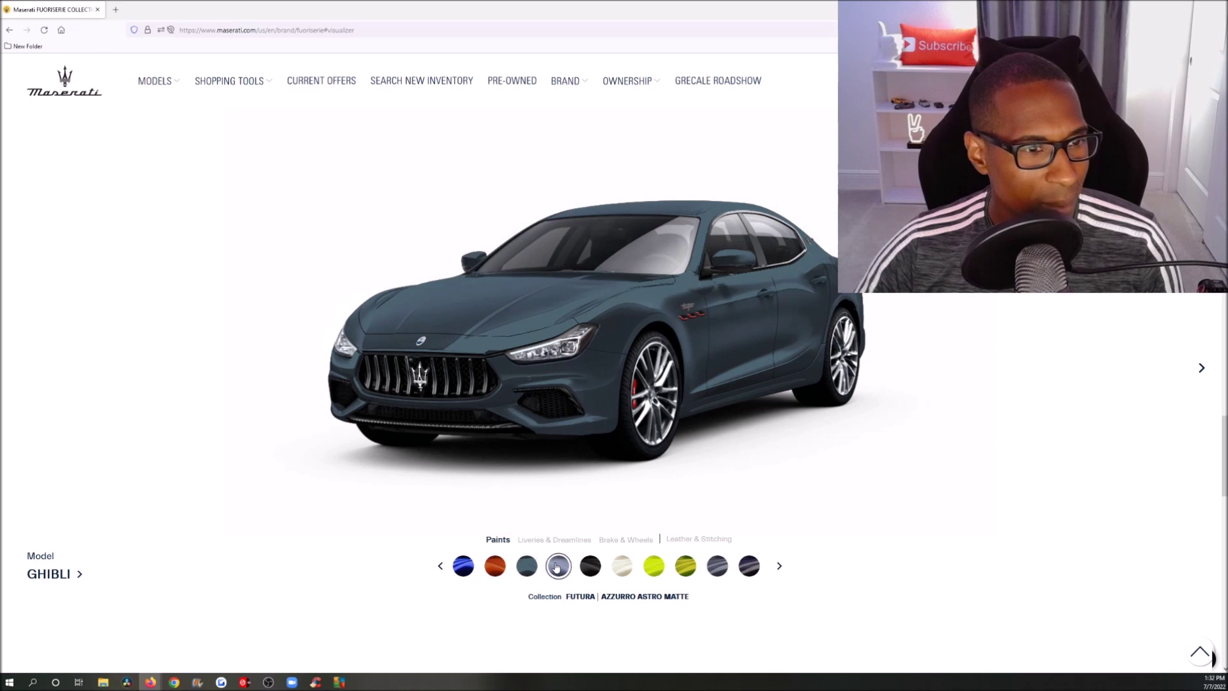
left_click(589, 566)
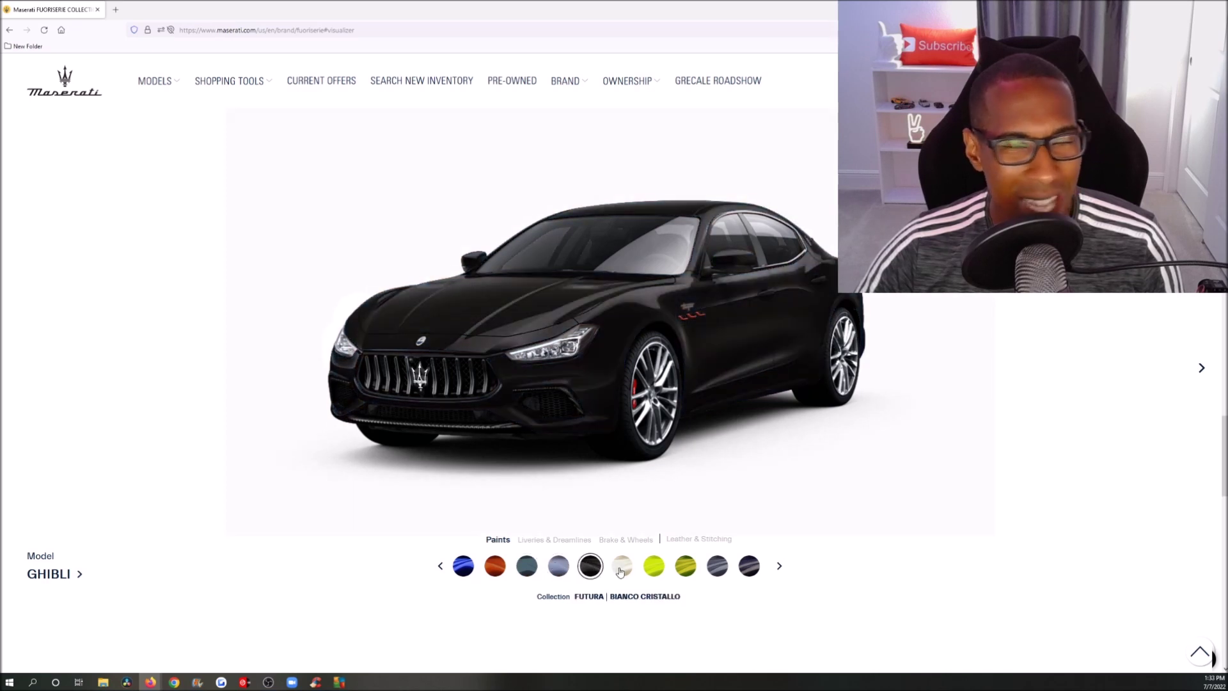
left_click(620, 568)
left_click(654, 568)
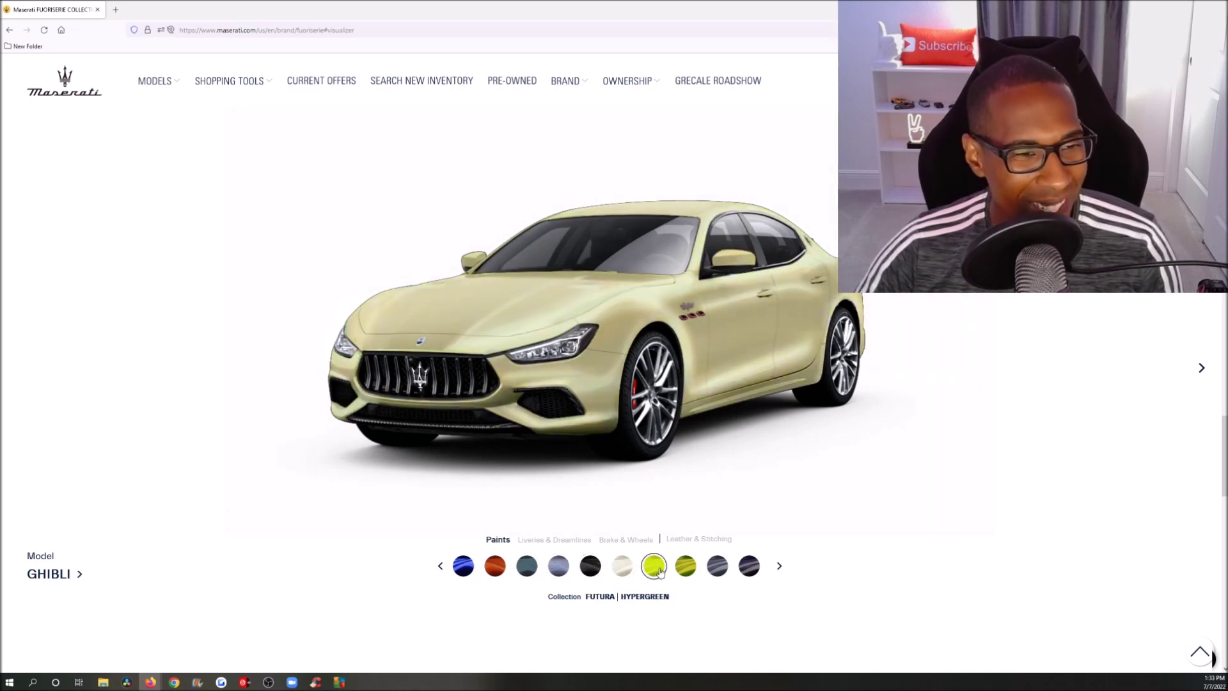
left_click(622, 568)
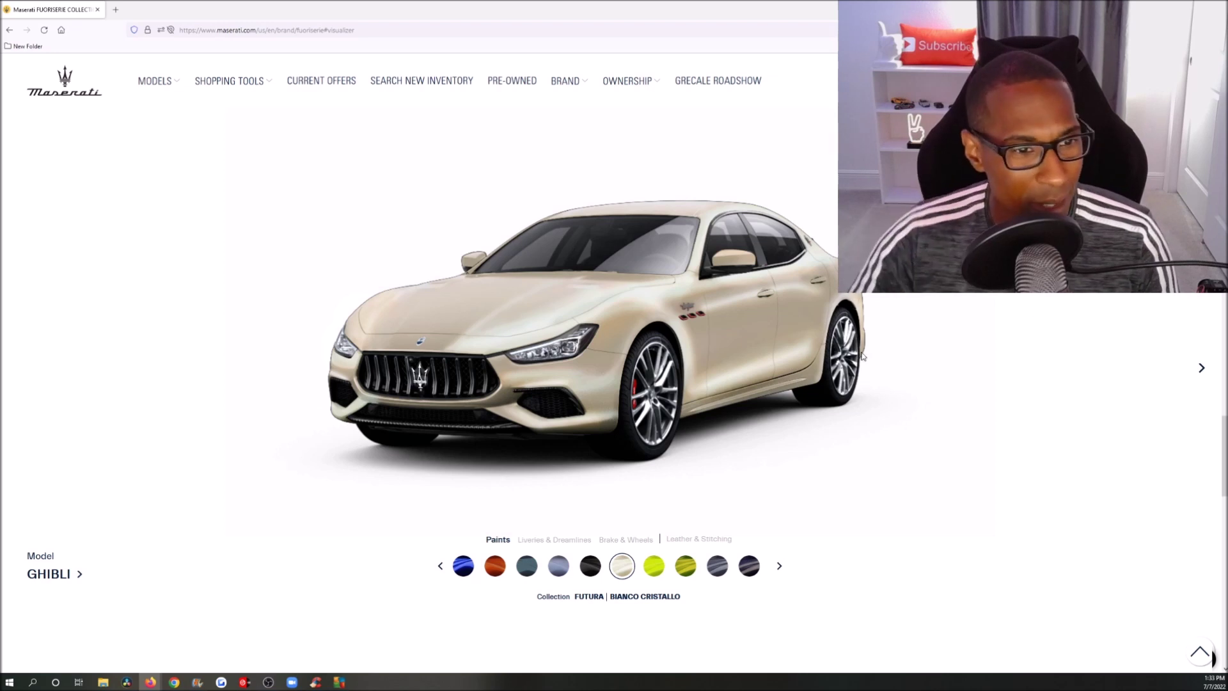
Compare the greens, Blue Graphite, Night Interaction and Grigio Pietra, then settle on Blu Denim
left_click(653, 566)
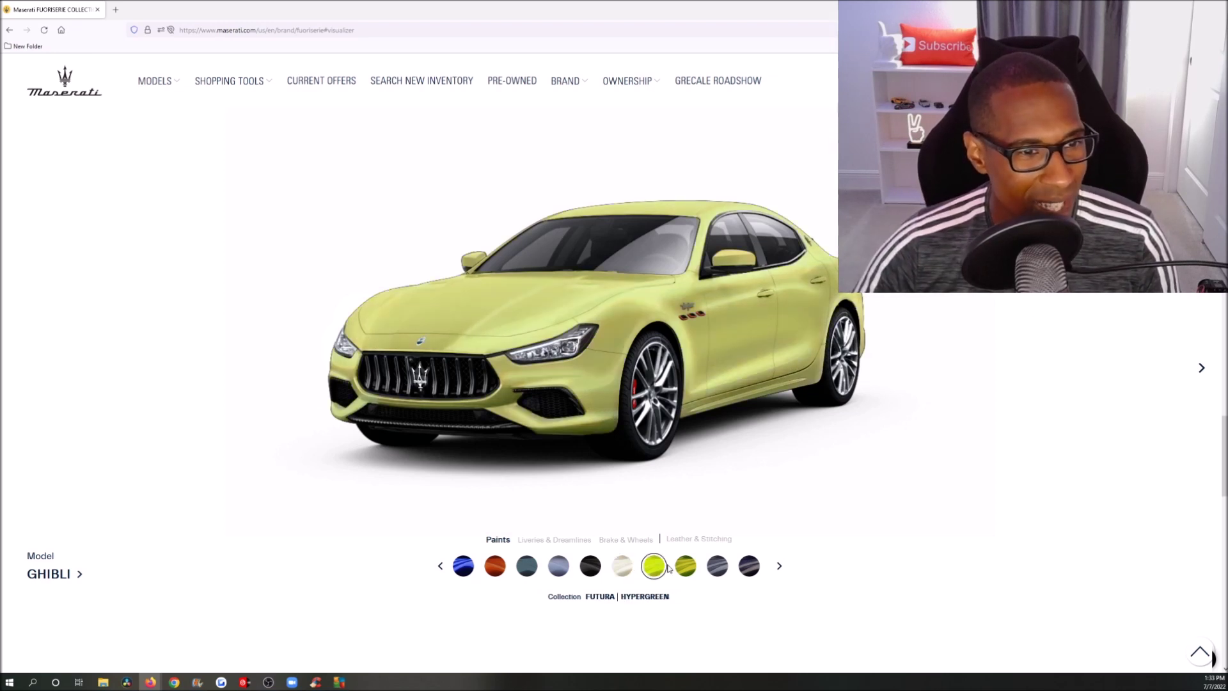
left_click(687, 570)
left_click(715, 574)
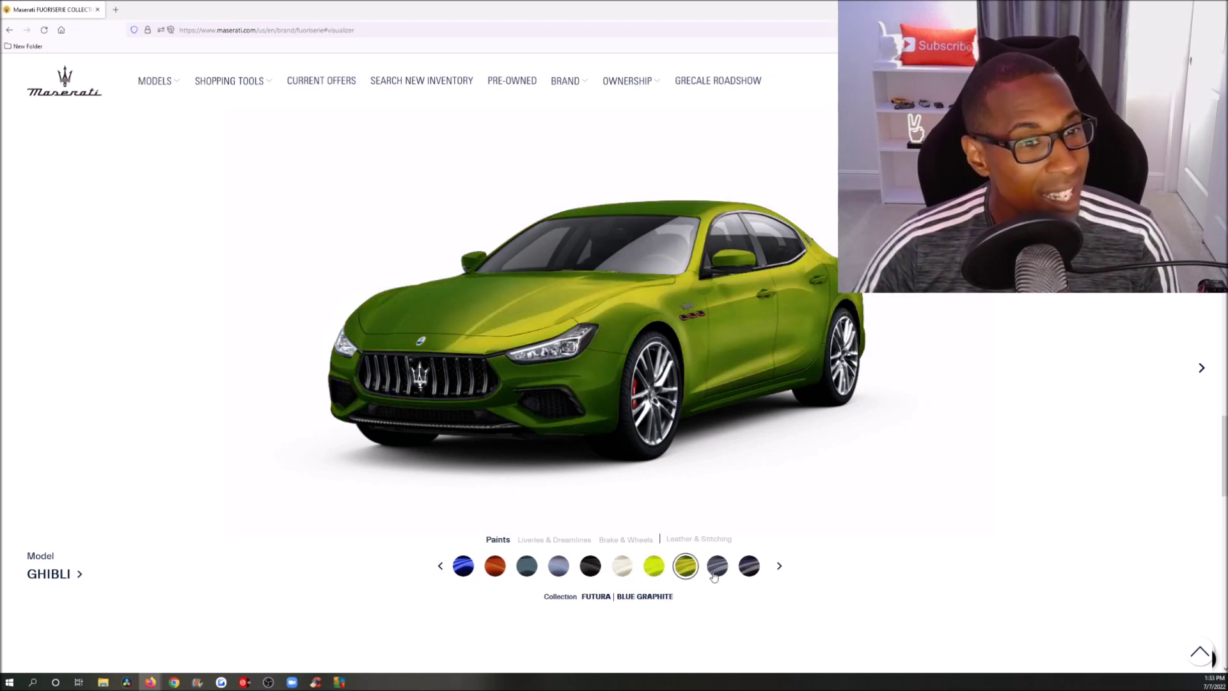
left_click(742, 567)
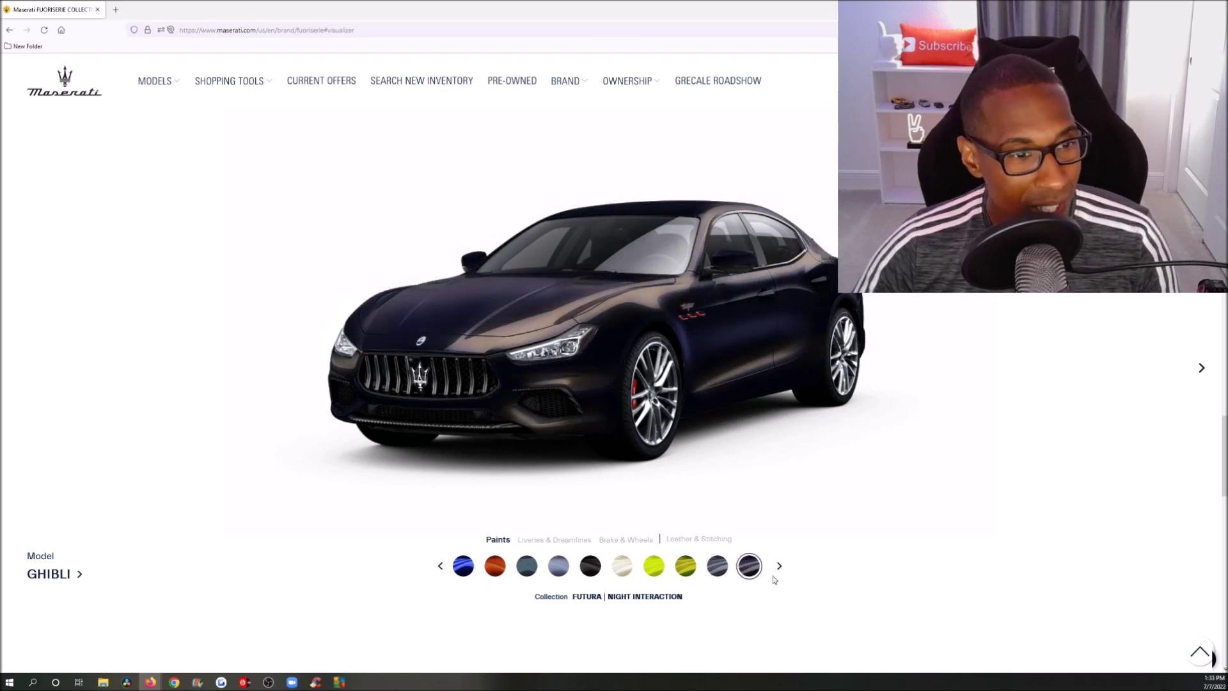
left_click(779, 568)
left_click(756, 568)
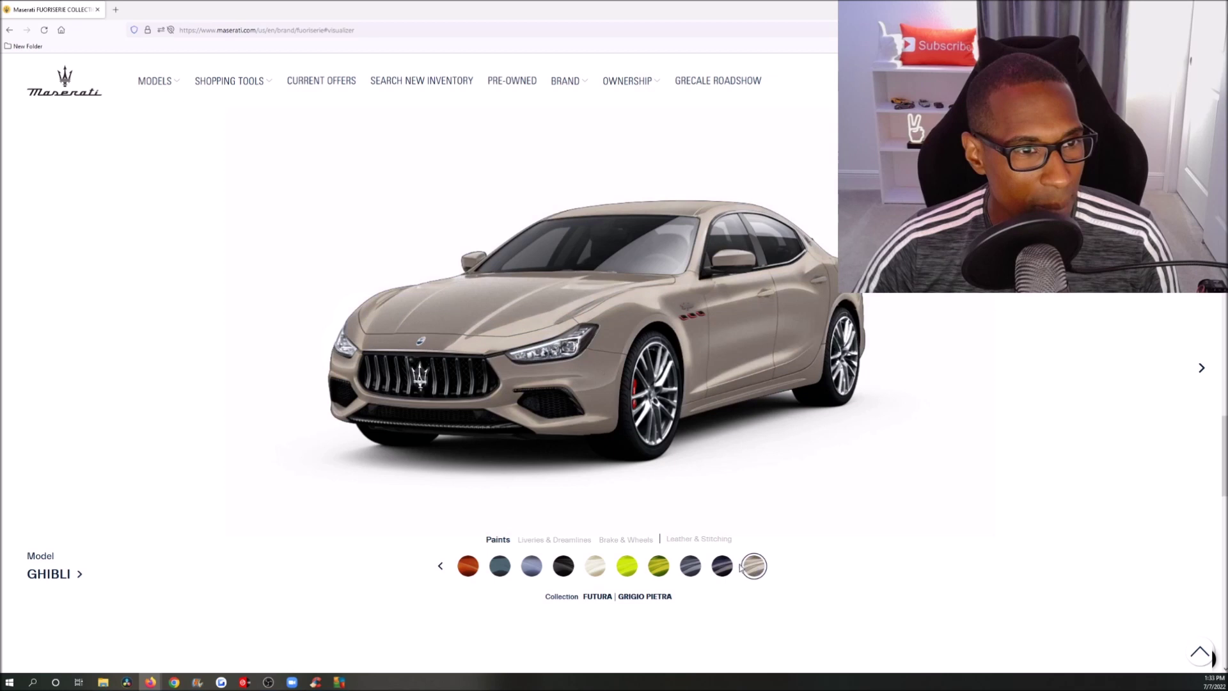
left_click(500, 567)
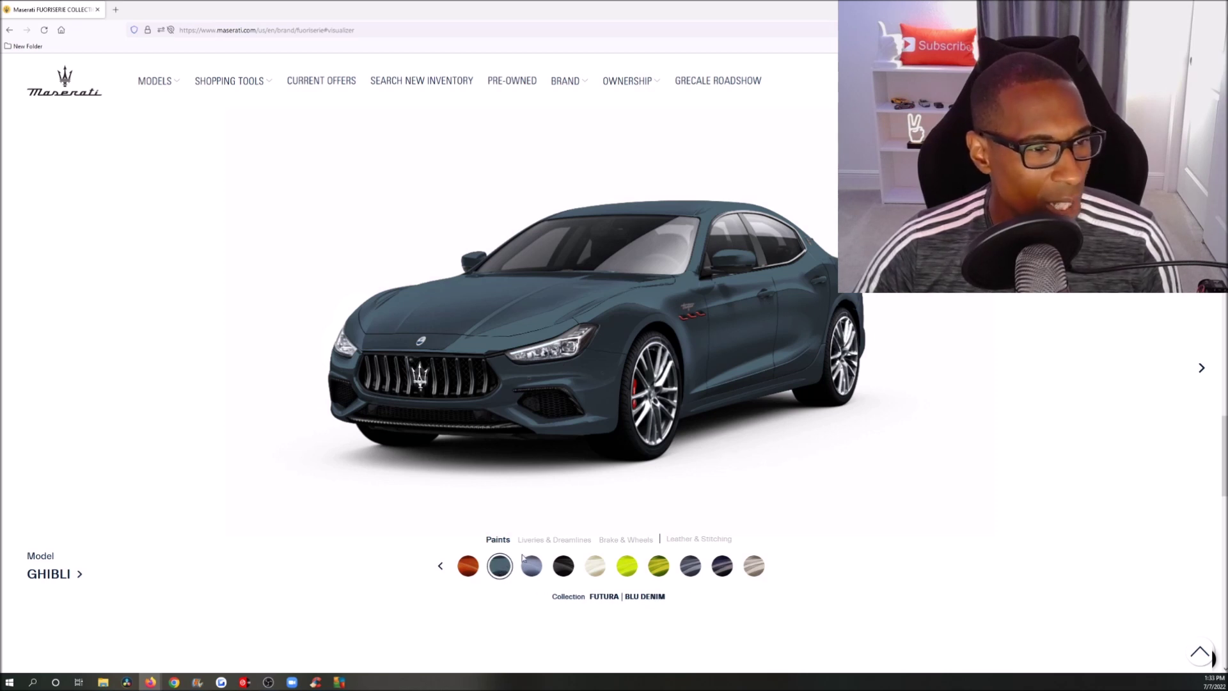
left_click(549, 541)
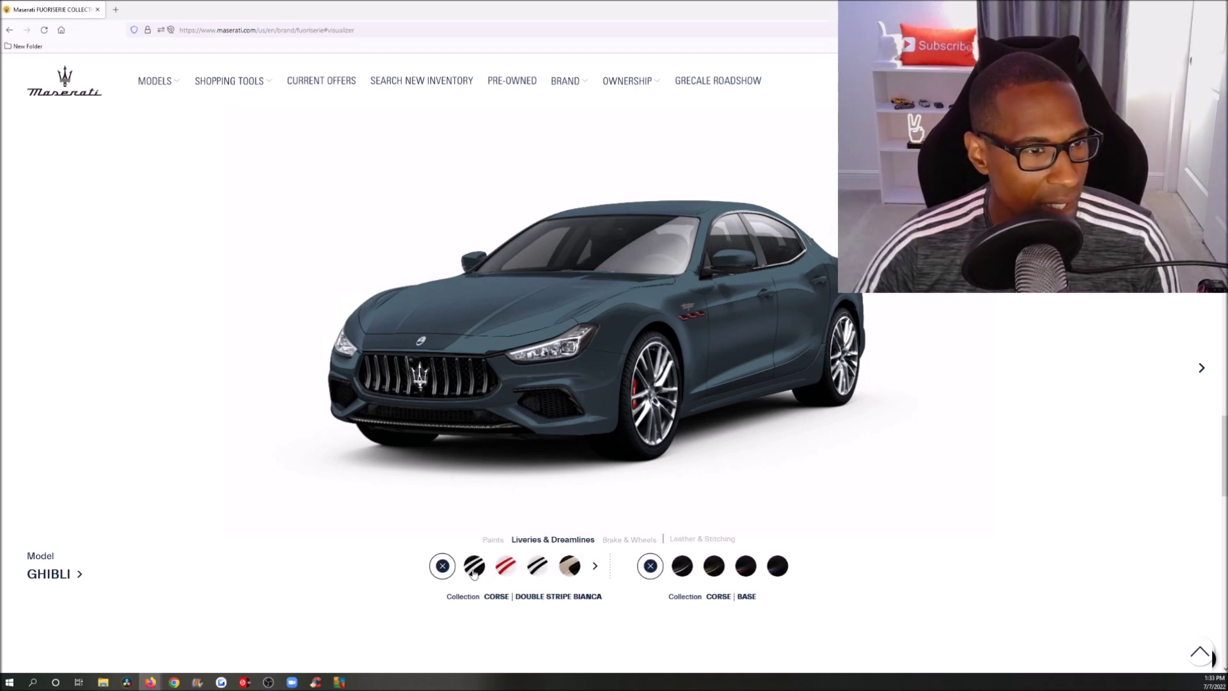
Try white, red, Rosso Corse and black double stripes and the Birdcage Bianco Avorio livery
left_click(475, 568)
left_click(502, 569)
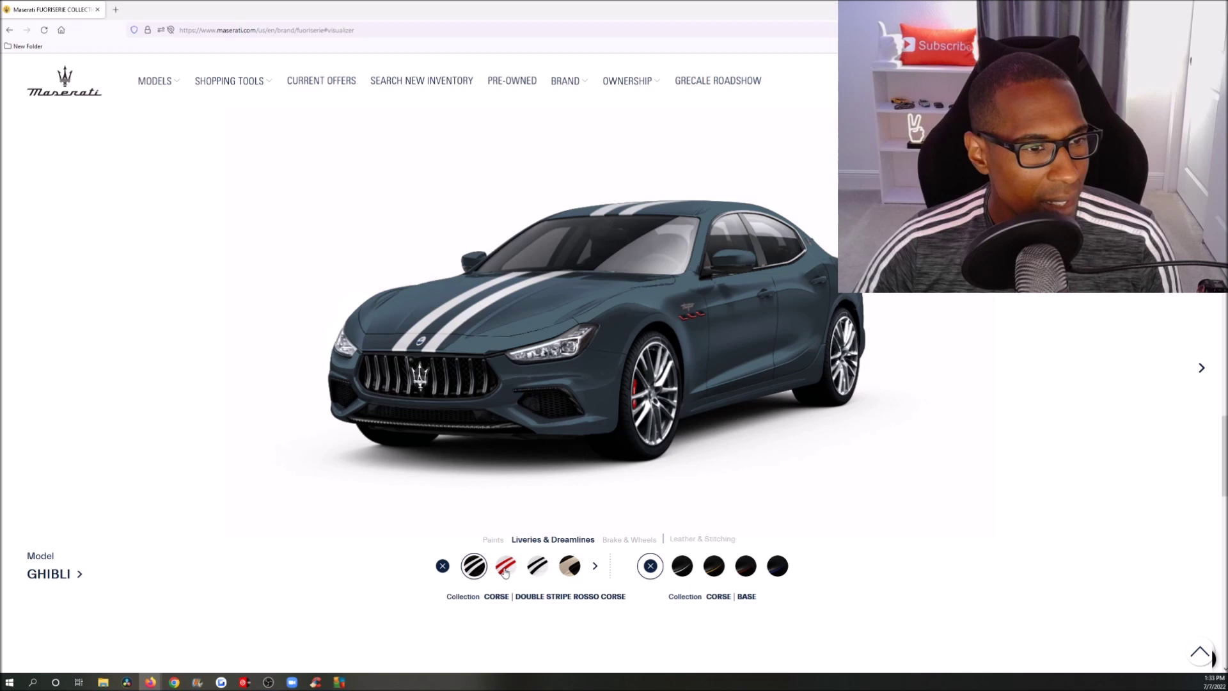
left_click(480, 570)
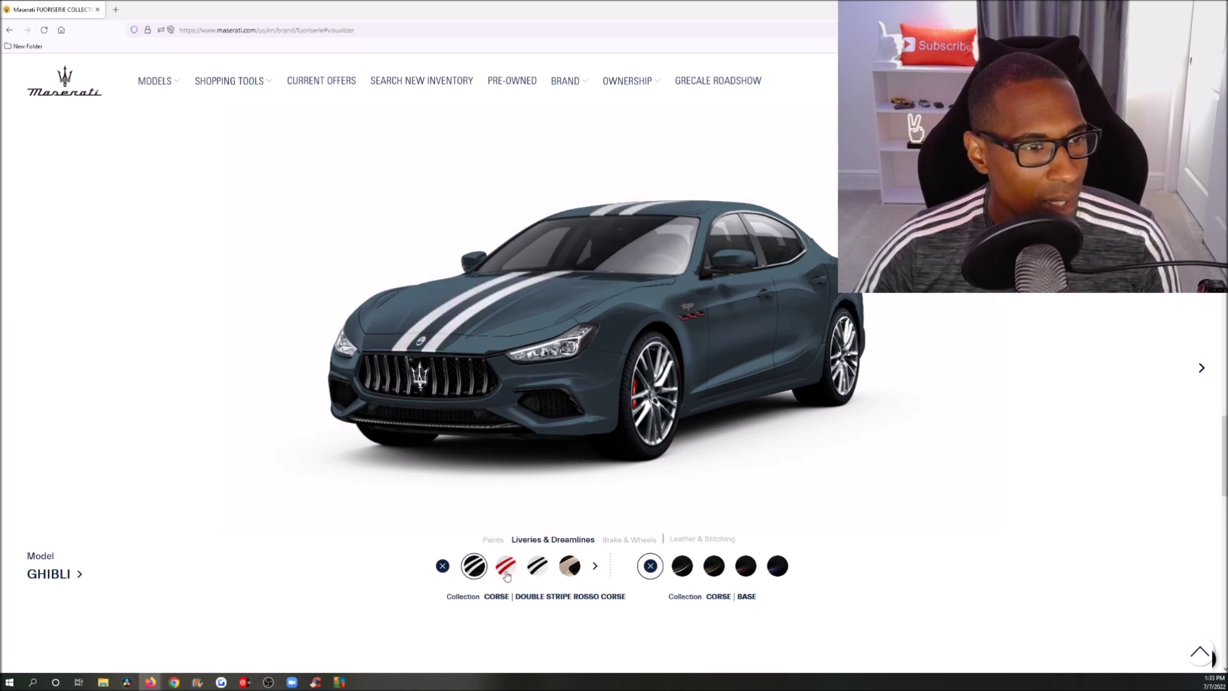
left_click(507, 569)
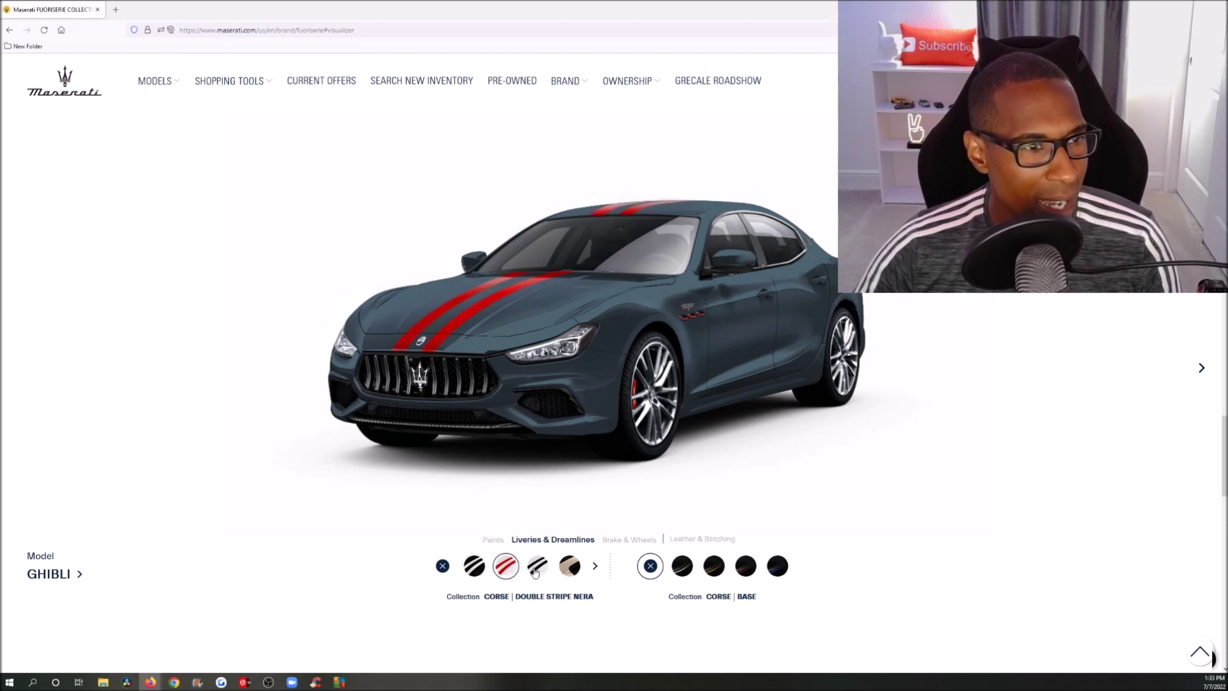
left_click(536, 569)
left_click(567, 571)
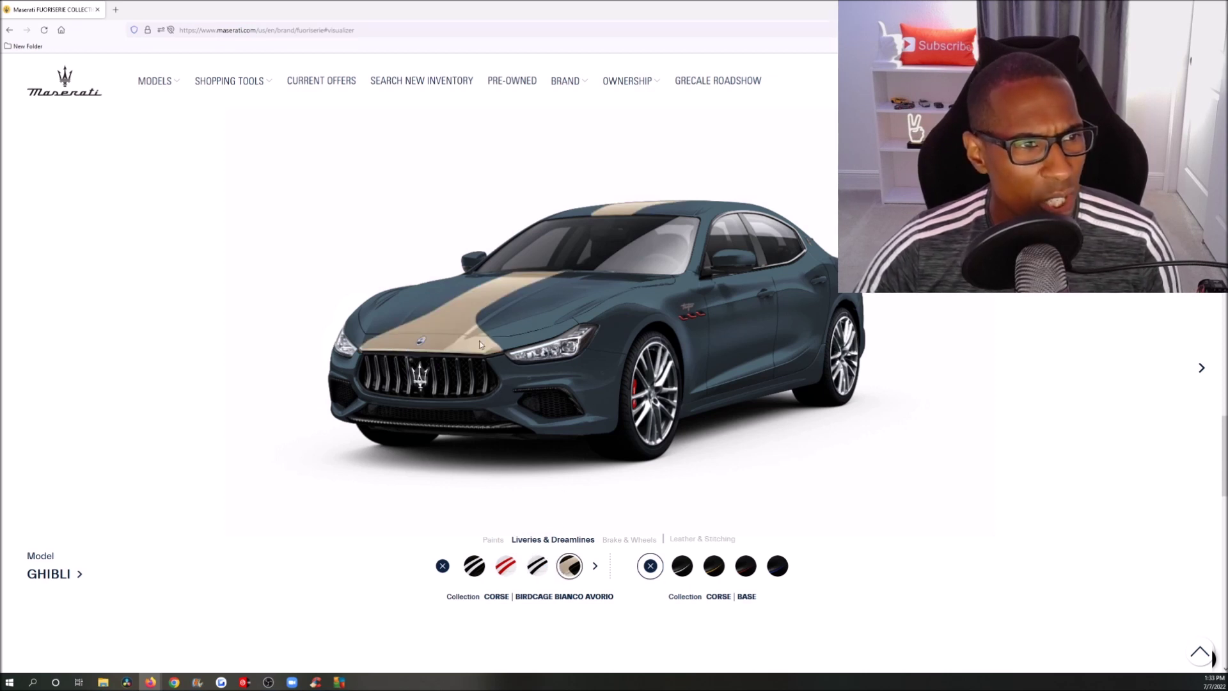
left_click(1201, 370)
left_click(1202, 374)
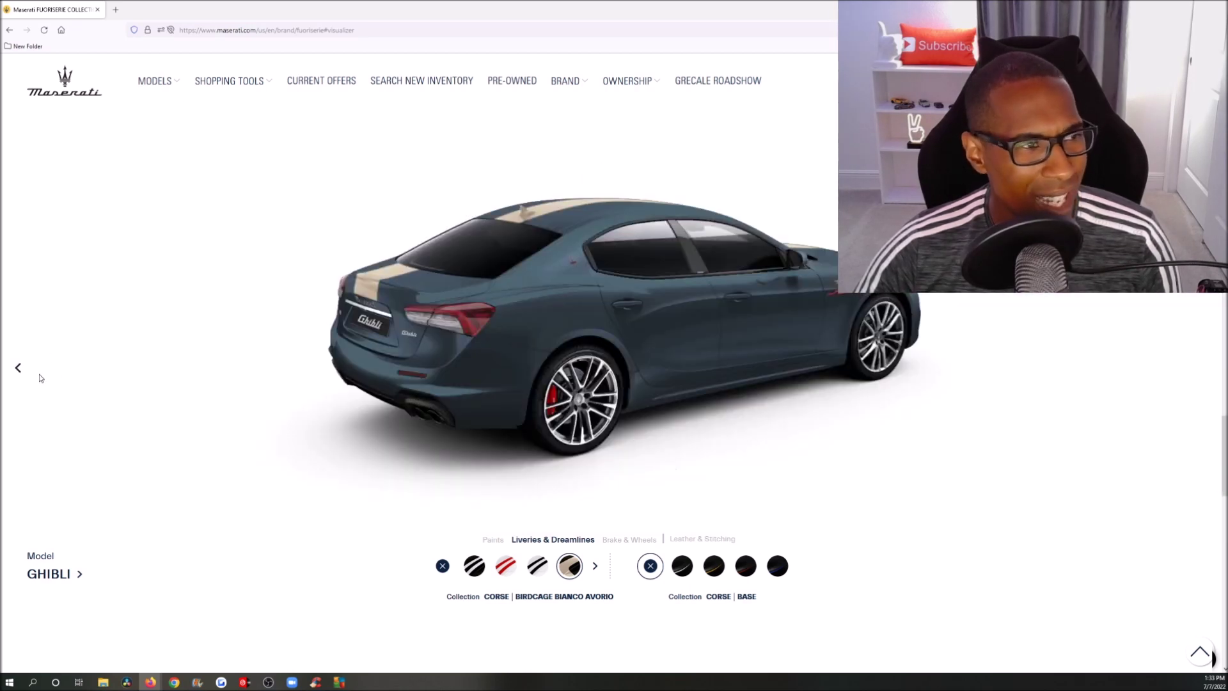
left_click(17, 370)
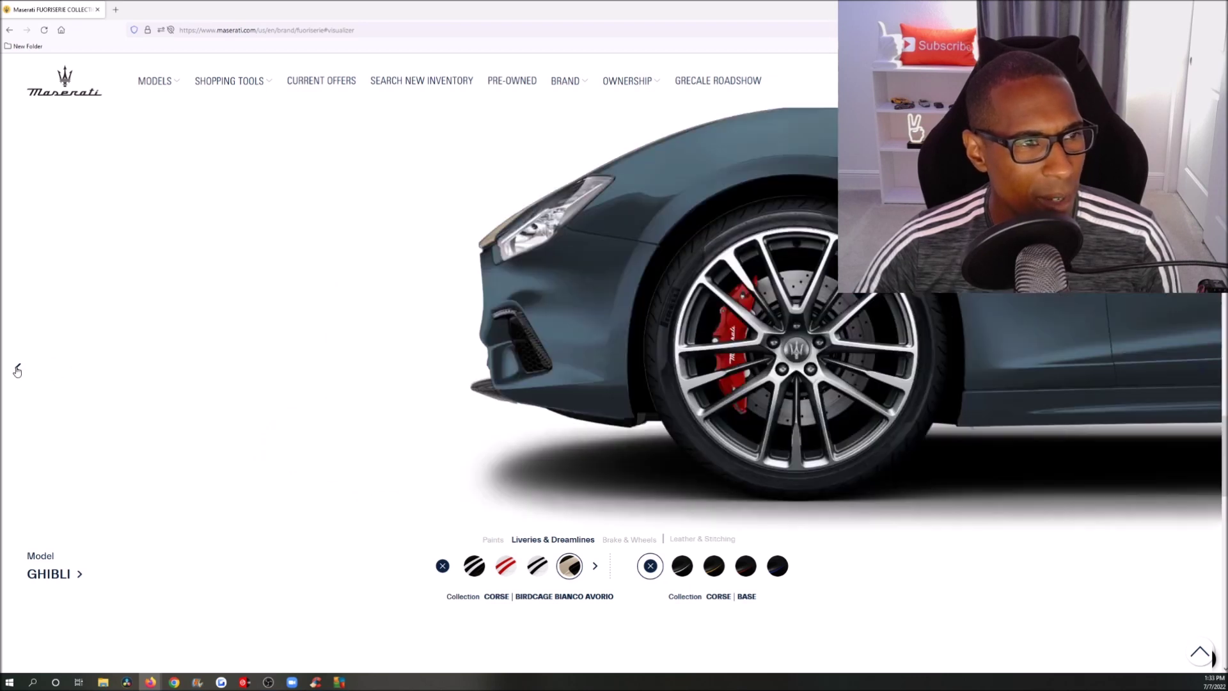
left_click(16, 369)
Set Bianco dreamline accents and white Double Stripe Bianca after trying yellow, red and Blu Emblema
left_click(684, 566)
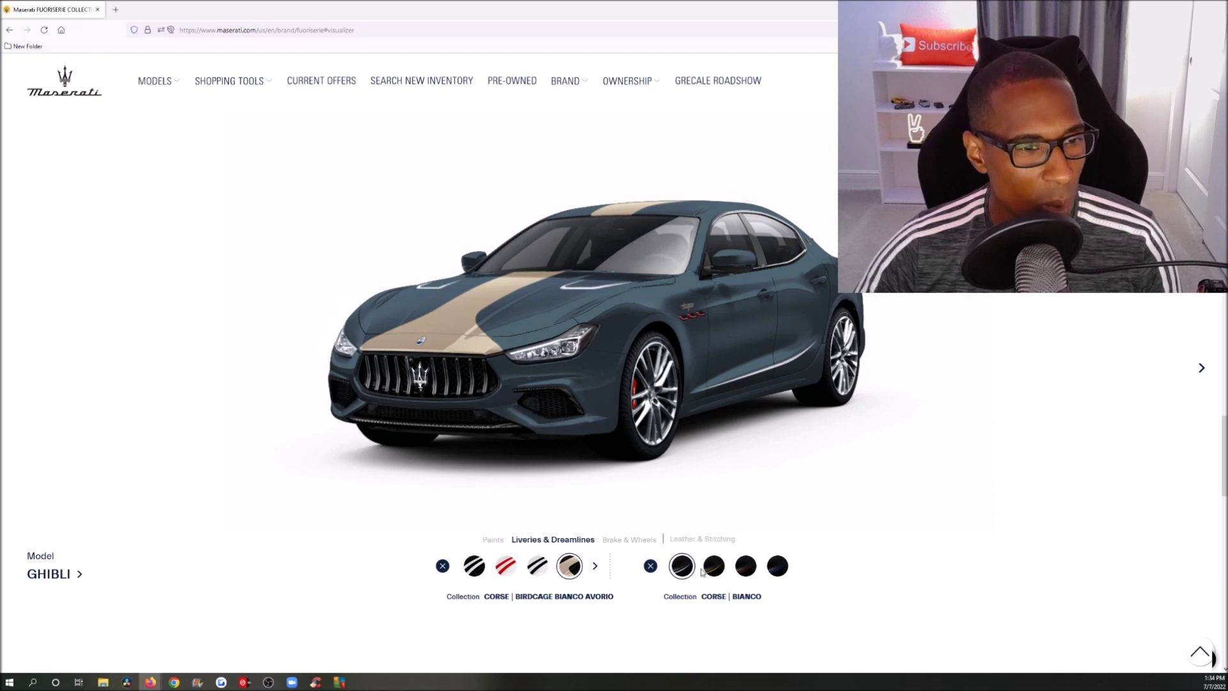
left_click(713, 569)
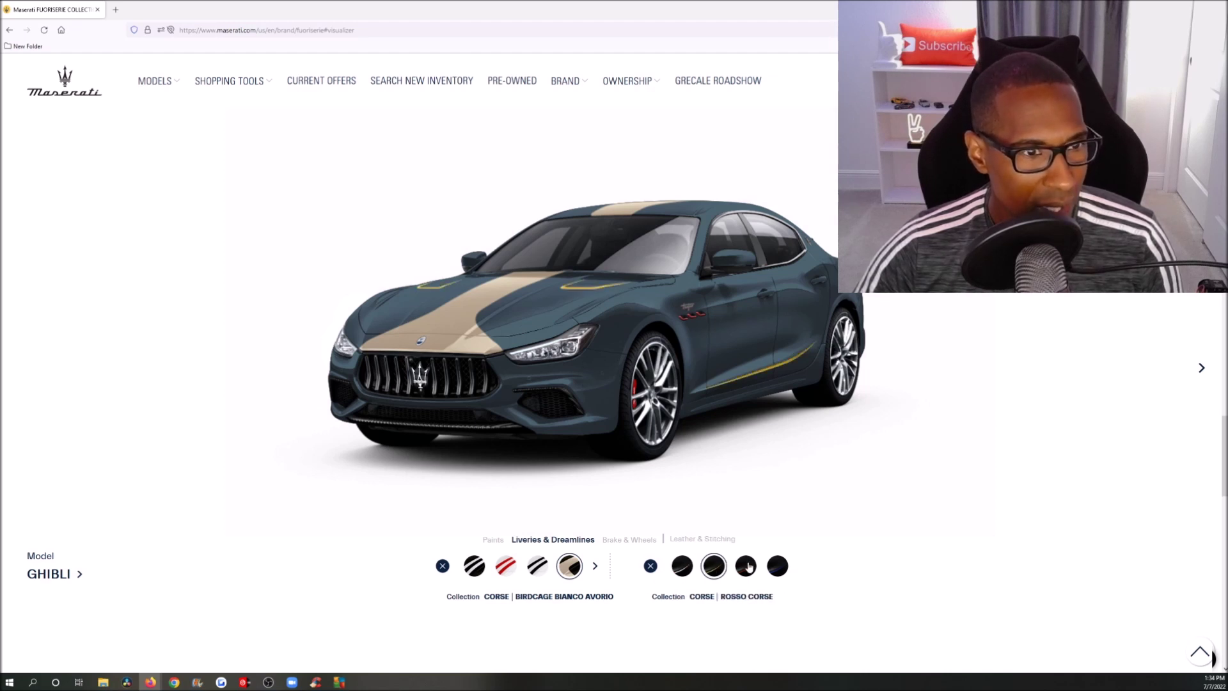
left_click(749, 567)
left_click(778, 567)
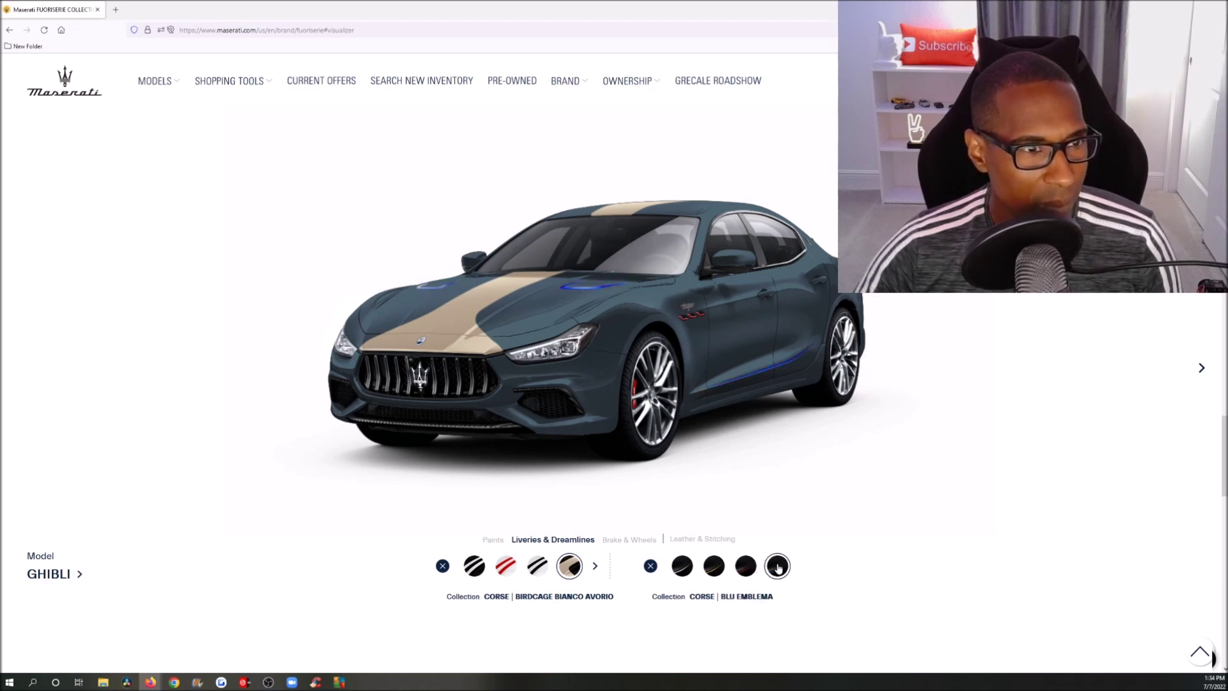
left_click(682, 567)
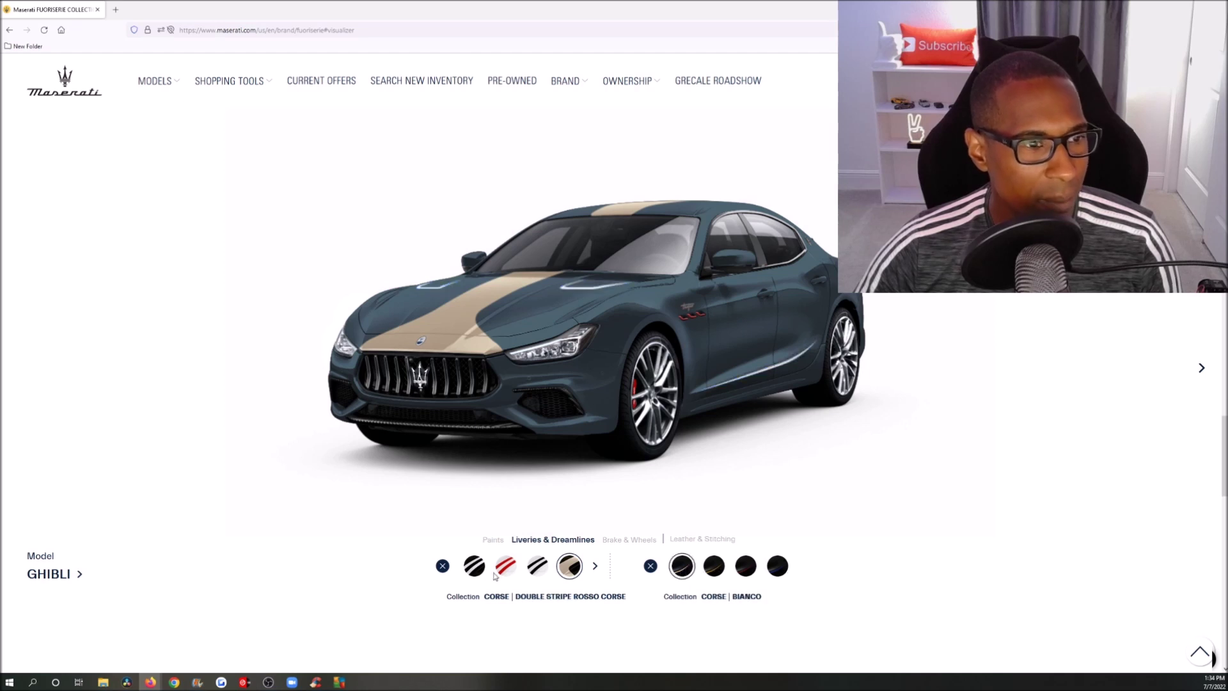
left_click(473, 570)
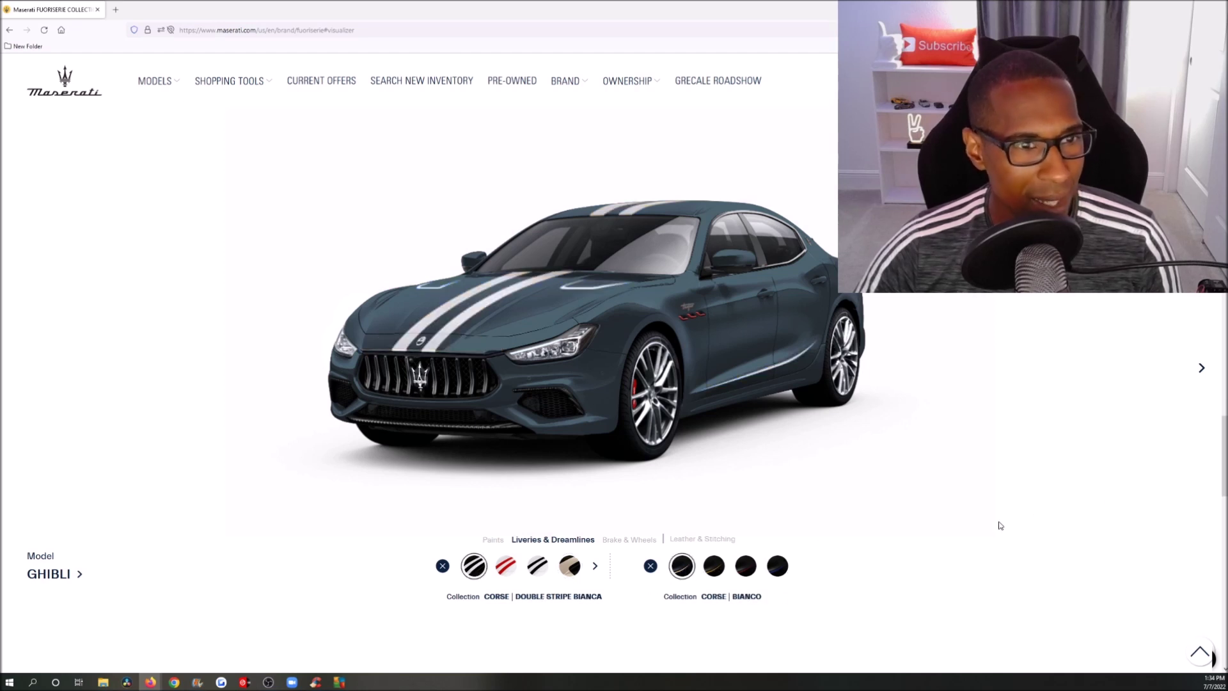
left_click(1203, 369)
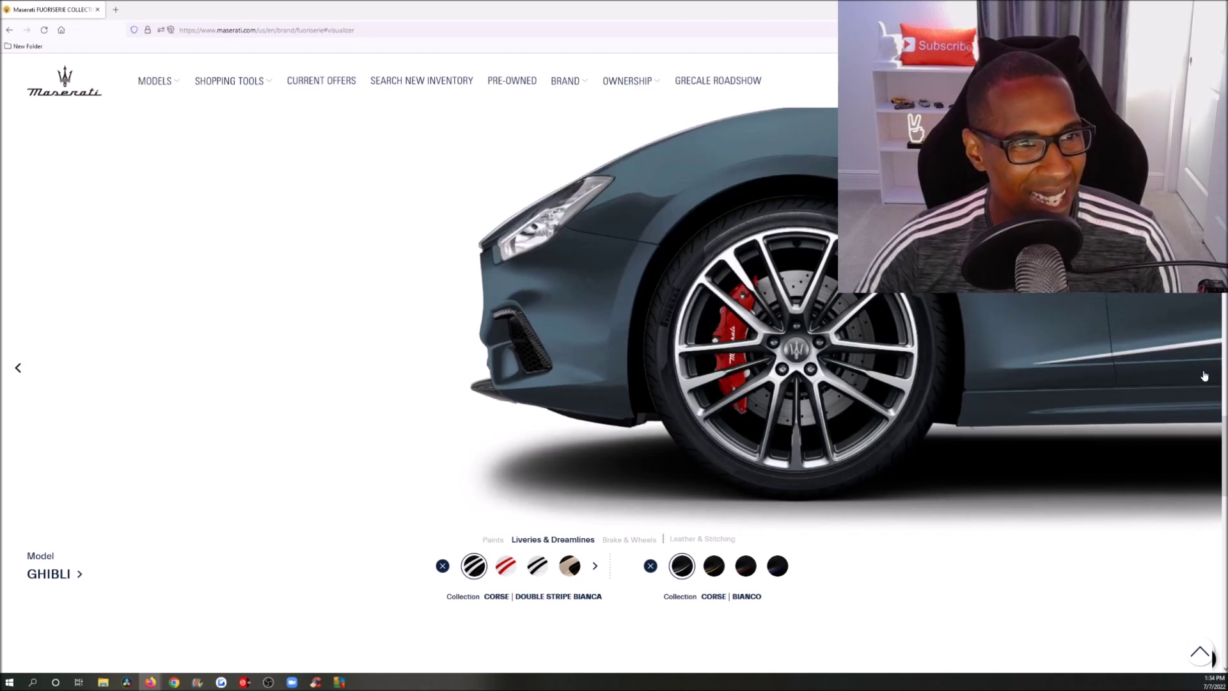
left_click(1205, 376)
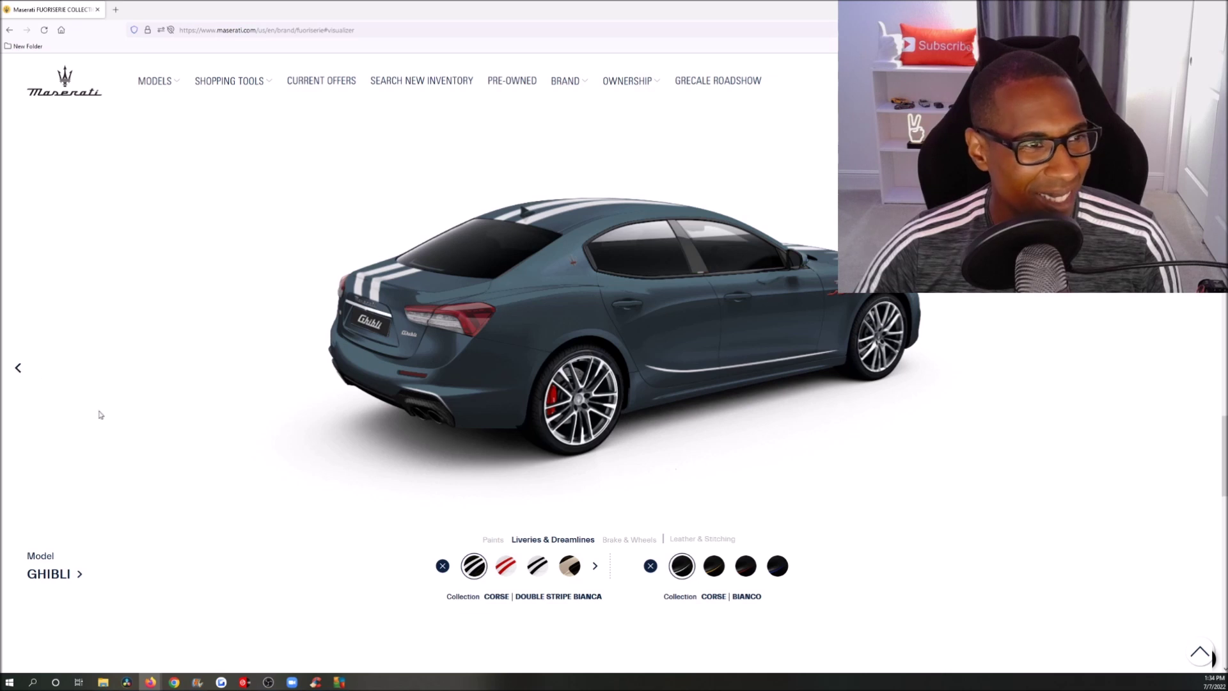
left_click(643, 545)
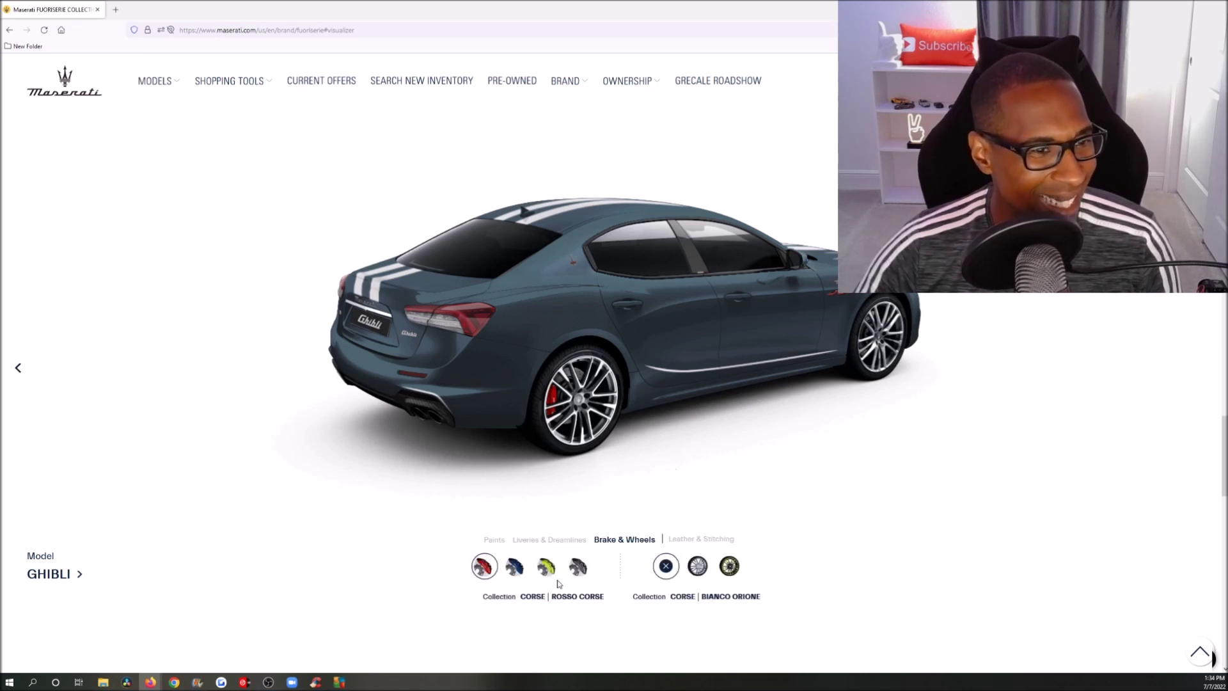
Fit silver polished calipers, comparing white-and-blue against black-and-lime wheels
left_click(18, 368)
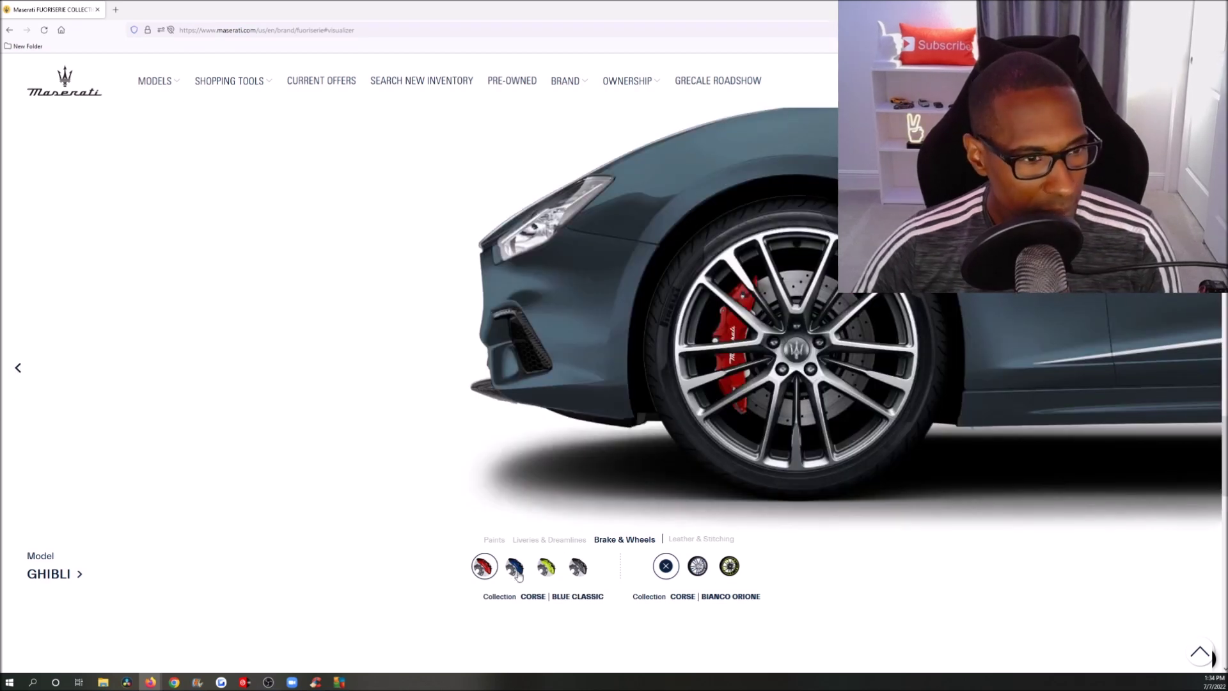
left_click(515, 566)
left_click(548, 568)
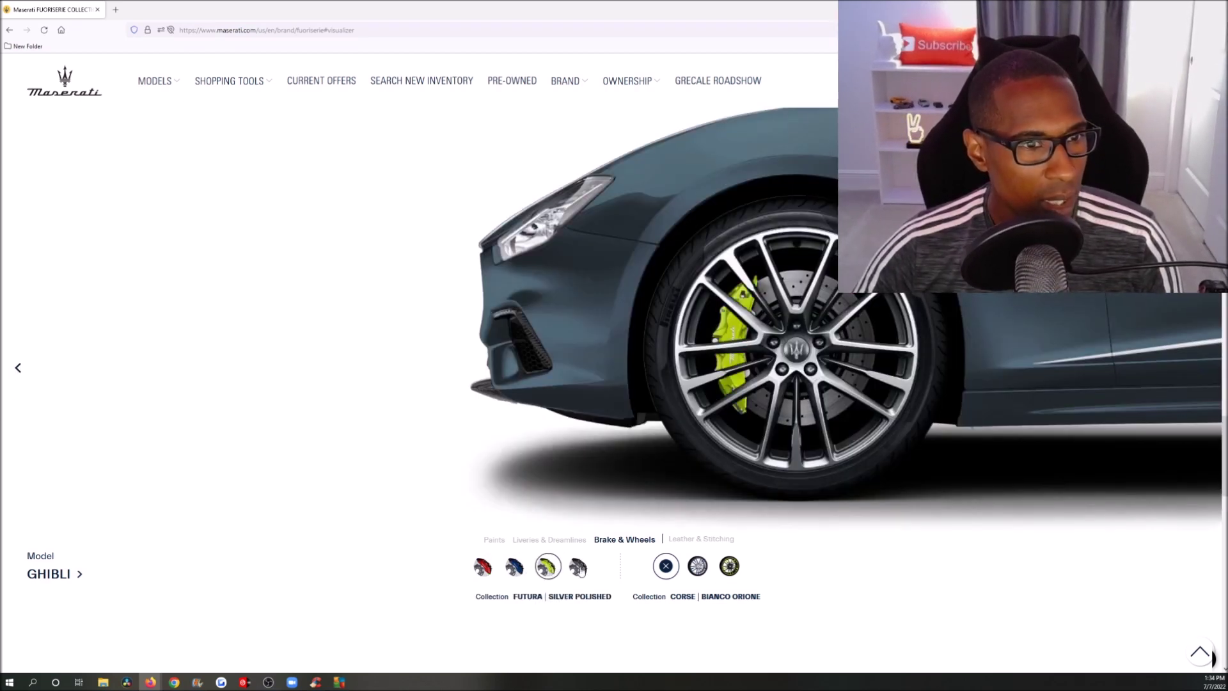
left_click(579, 567)
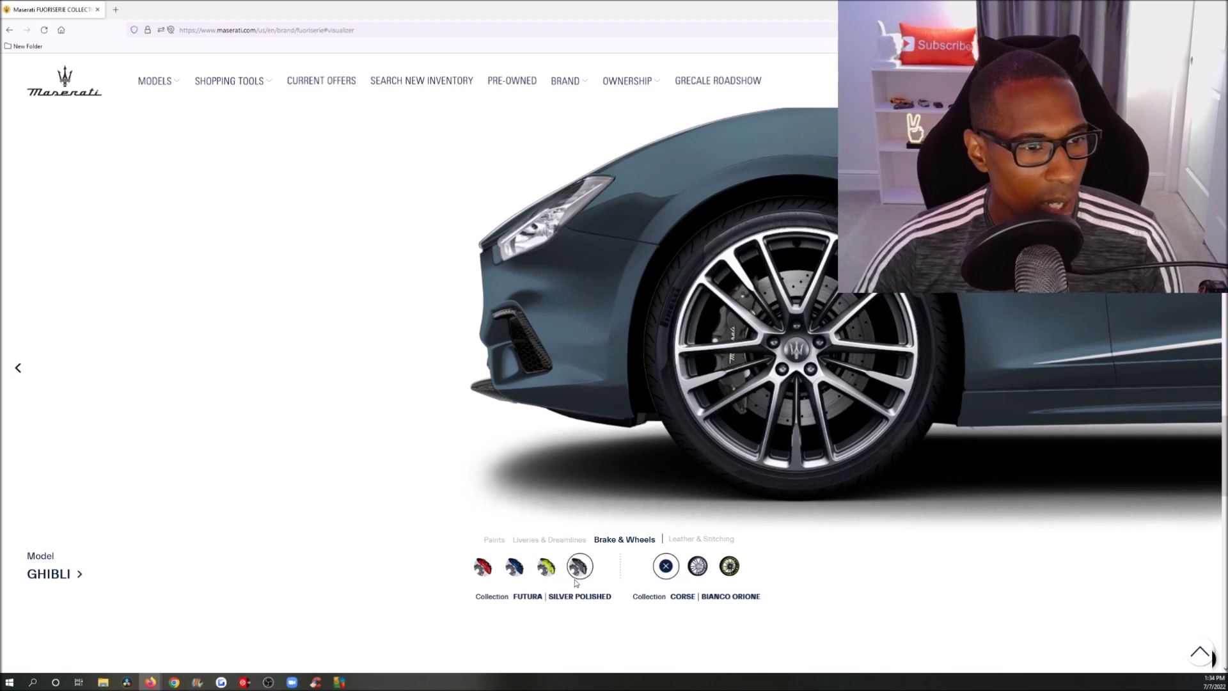
left_click(698, 567)
left_click(698, 570)
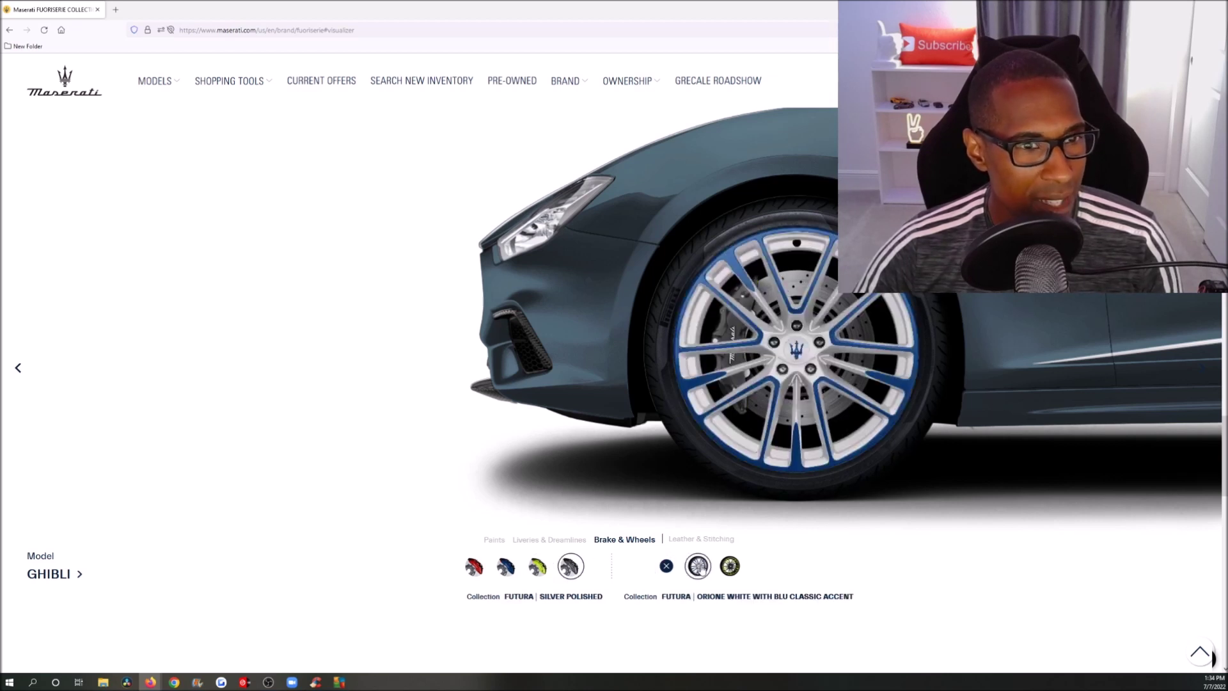
left_click(730, 566)
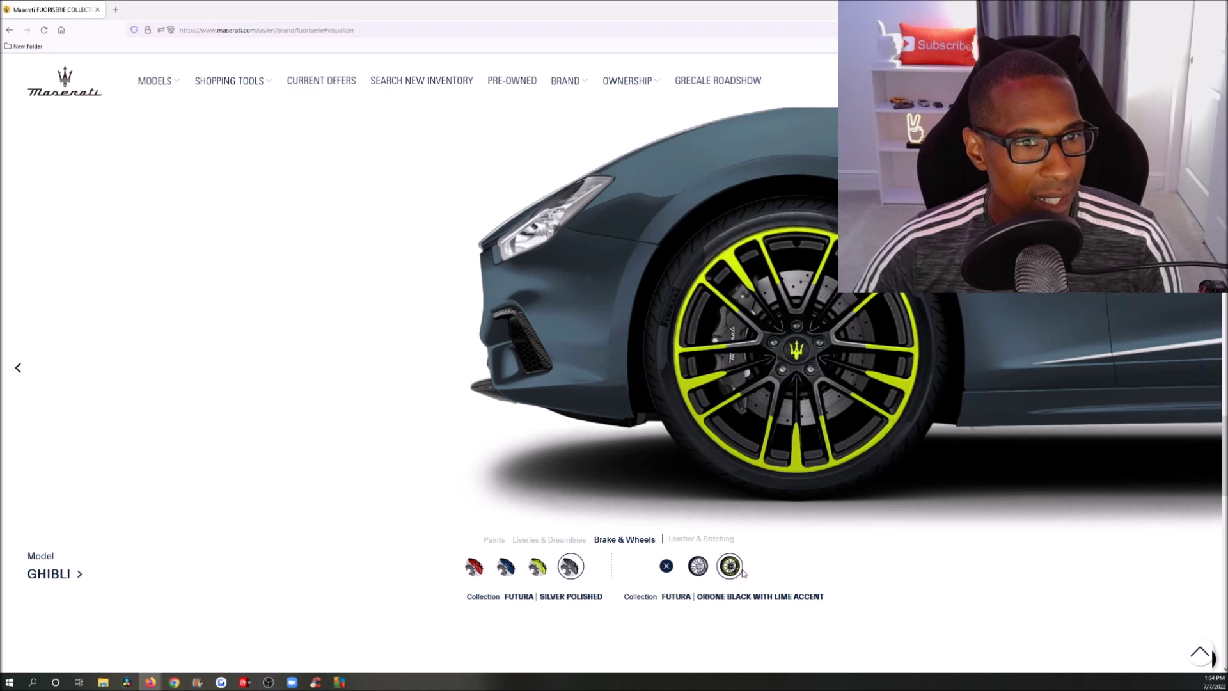
left_click(699, 567)
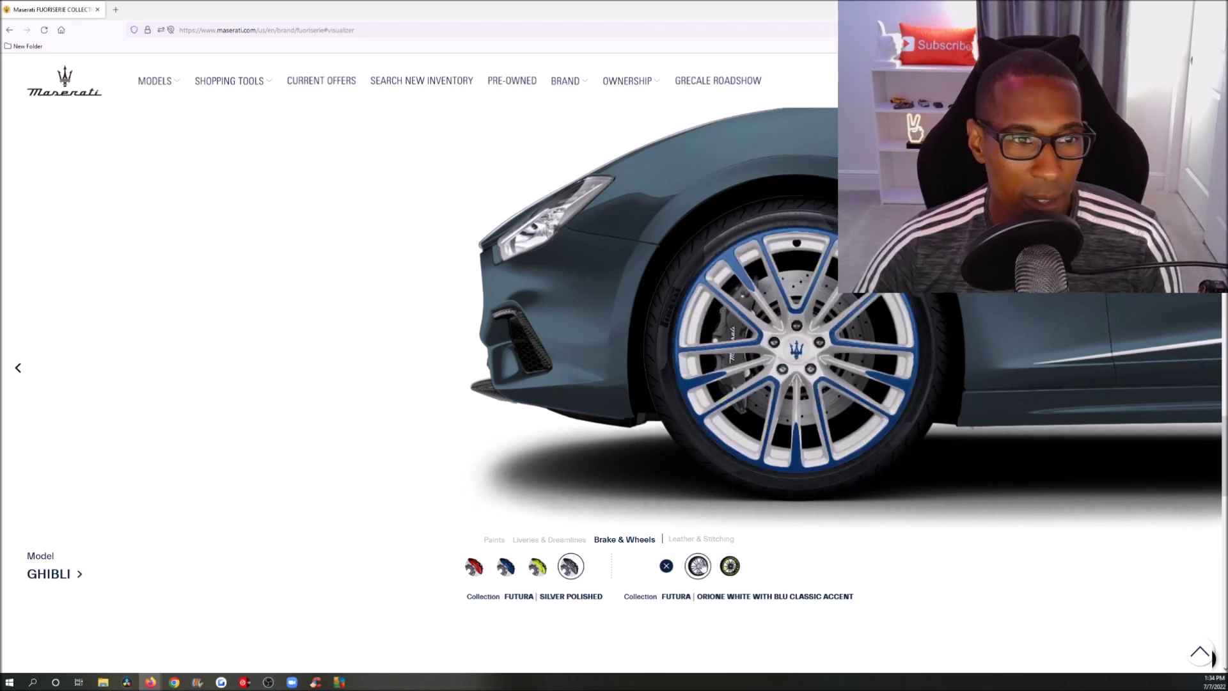
left_click(732, 567)
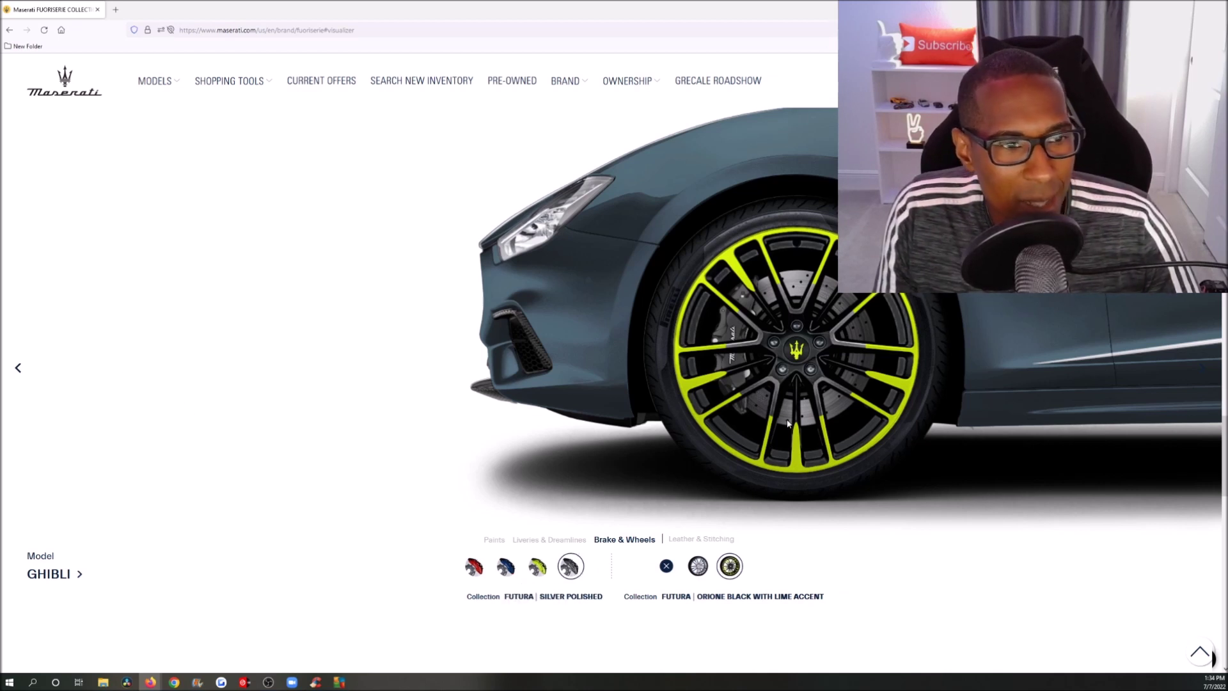
left_click(698, 566)
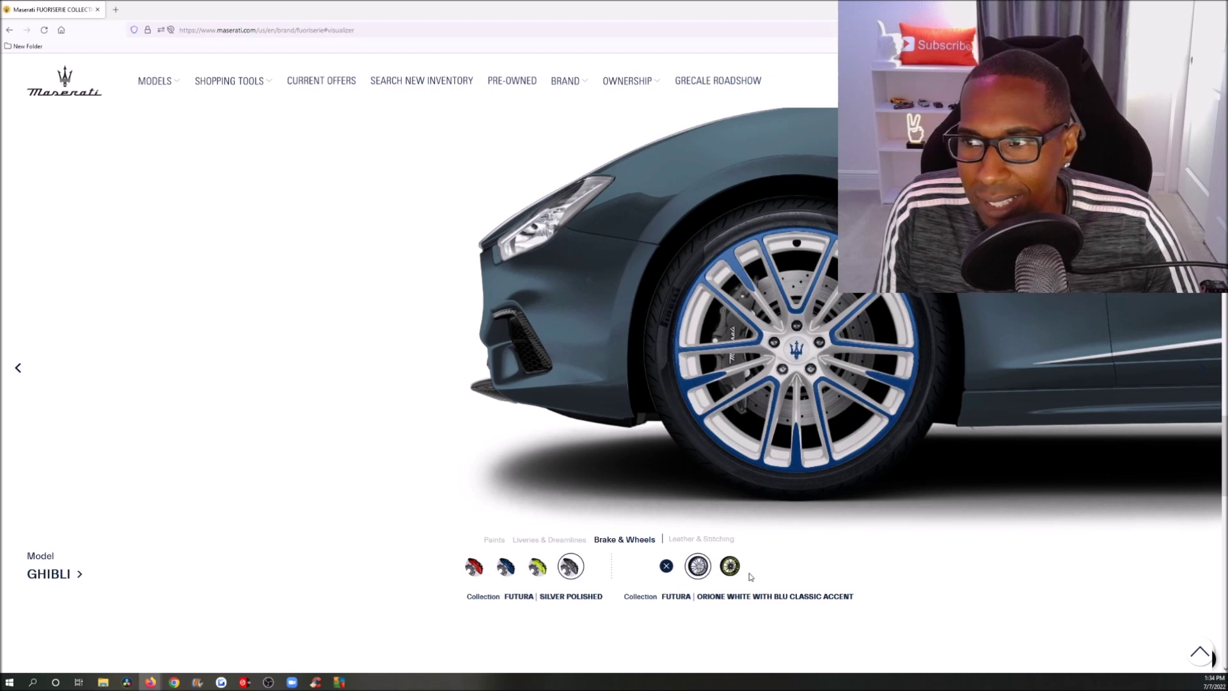
View the whole striped car from the front, then reset the wheels to standard Bianco Orione
left_click(531, 545)
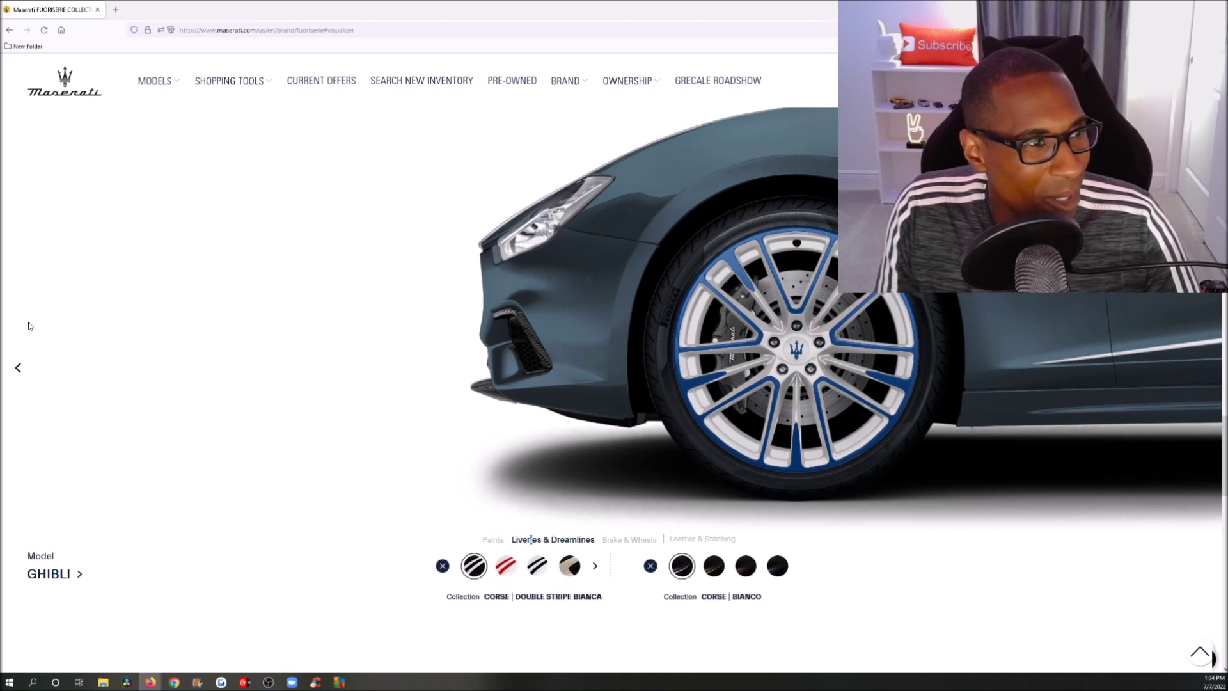
left_click(18, 368)
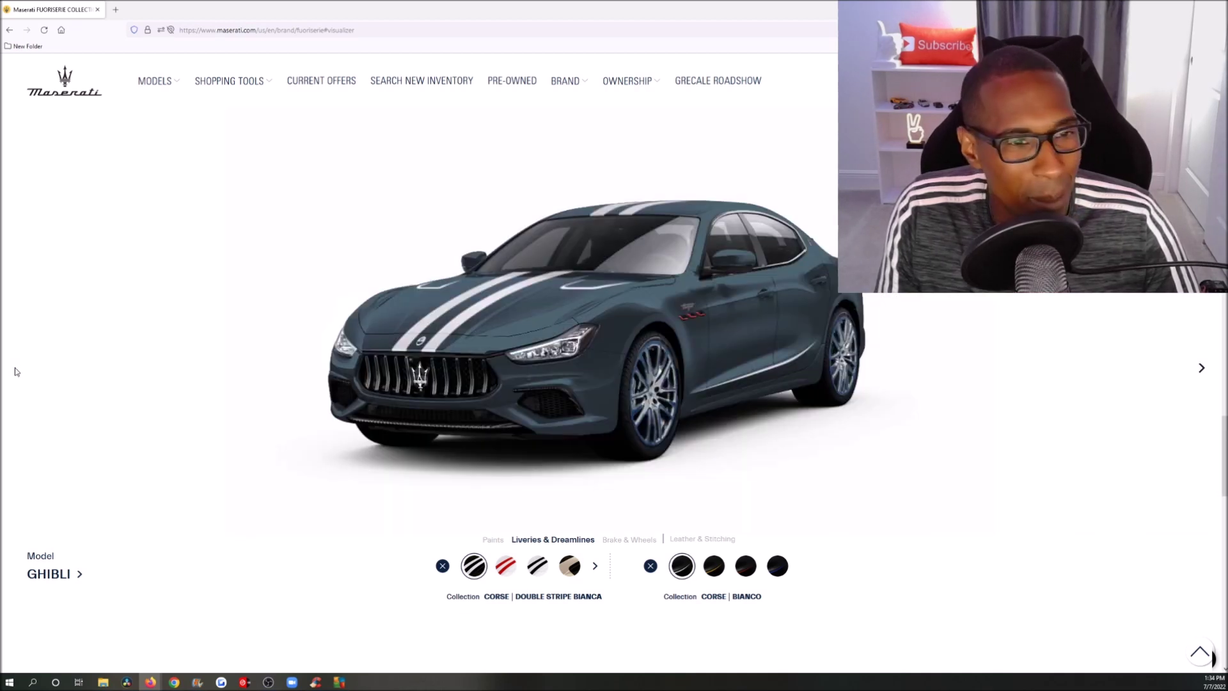
left_click(627, 543)
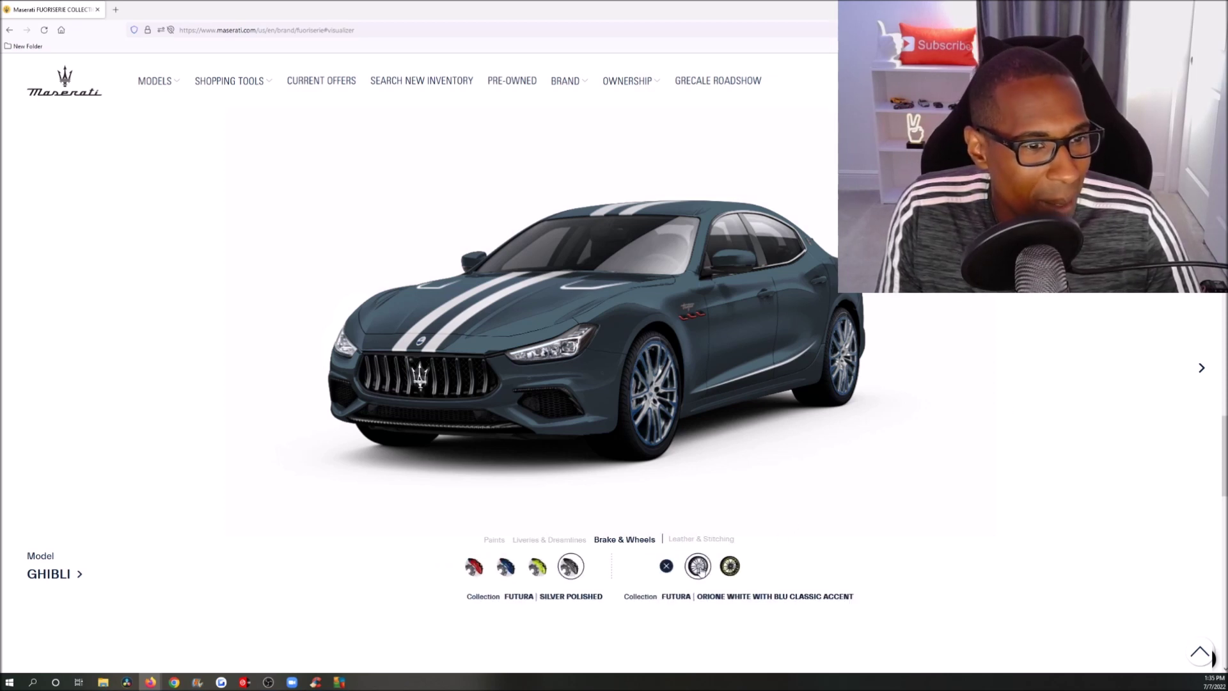
left_click(669, 567)
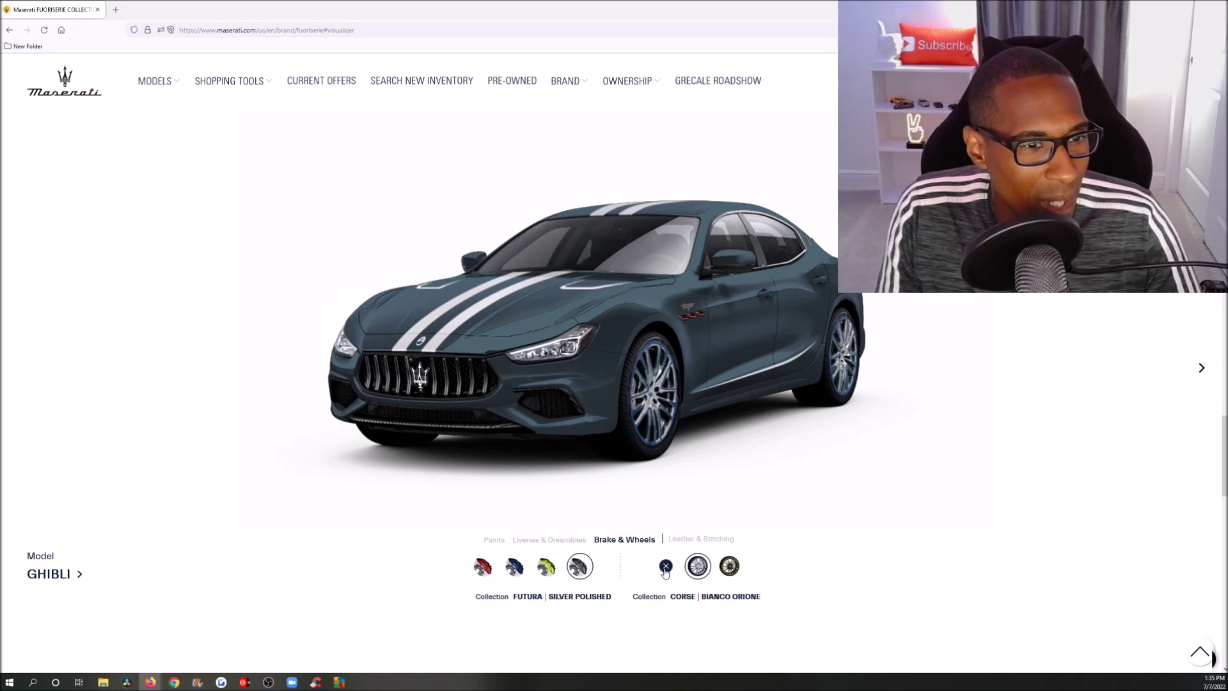
left_click(708, 540)
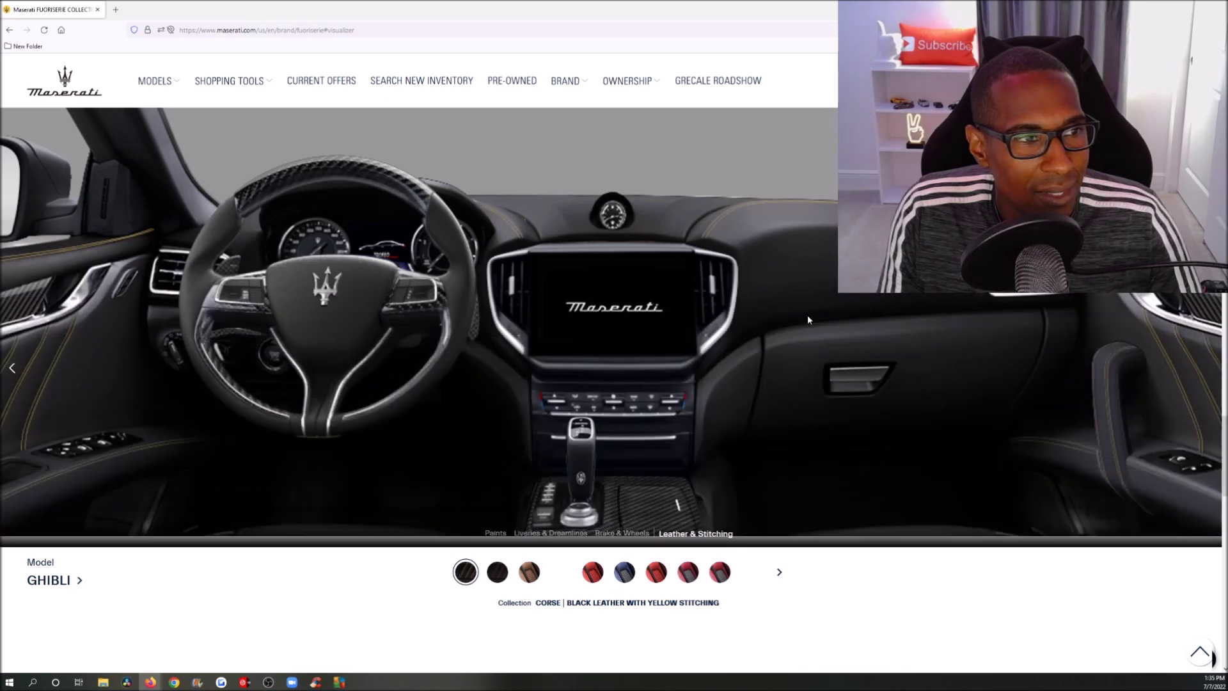
Browse interior leathers: black with coral stitching, pale terracotta variants, Living Coral red and blue
left_click(13, 369)
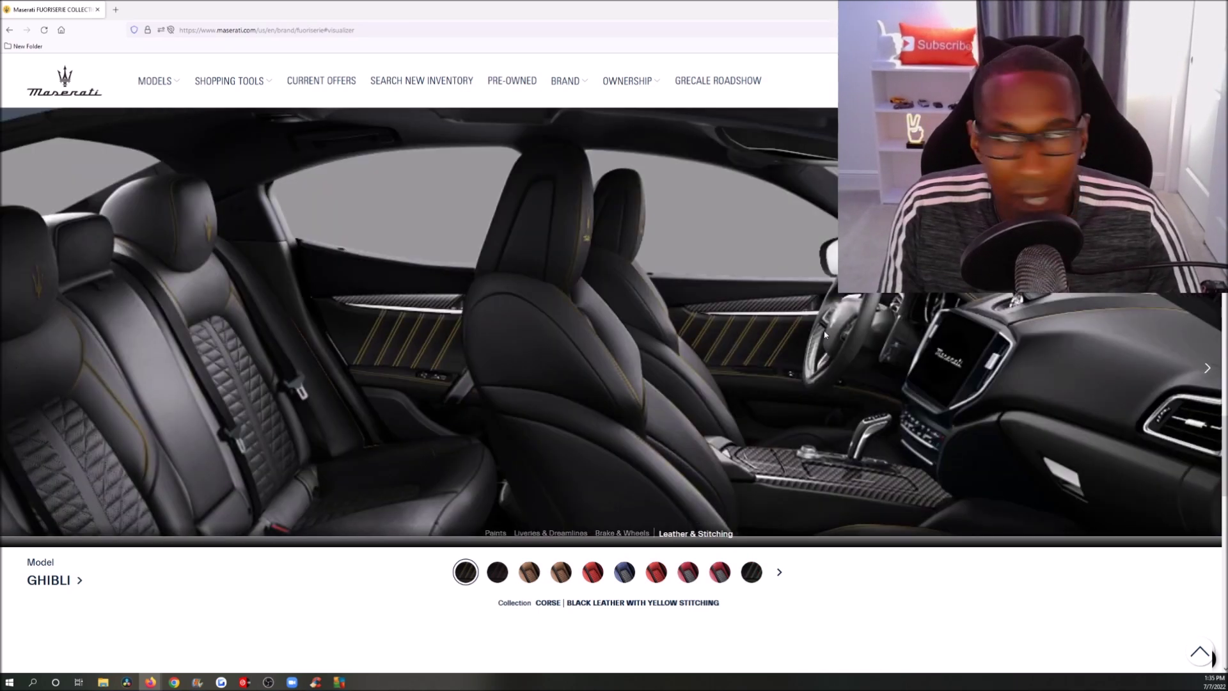
left_click(494, 575)
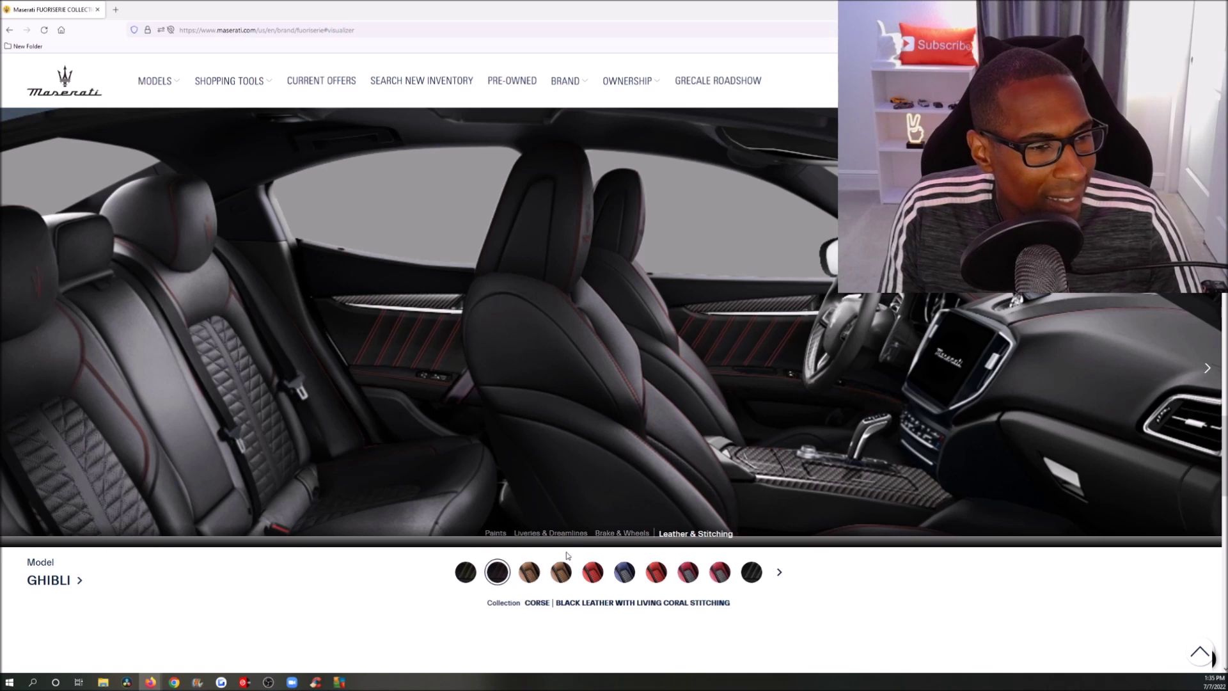
left_click(529, 574)
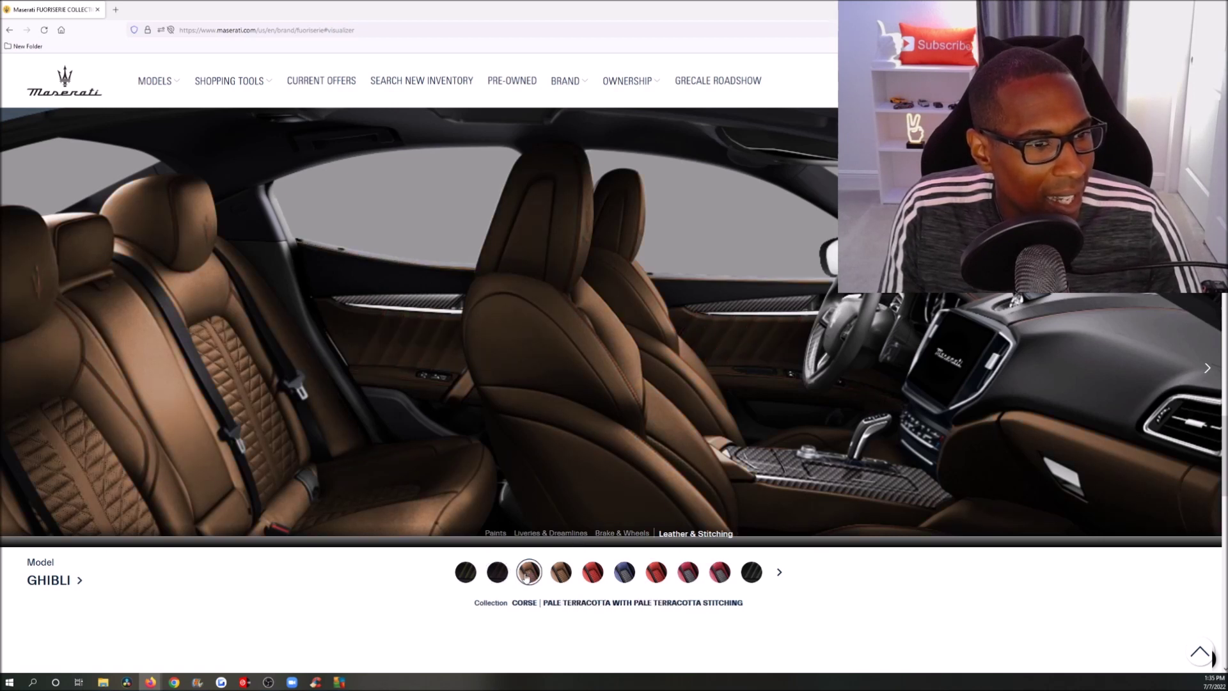
left_click(561, 572)
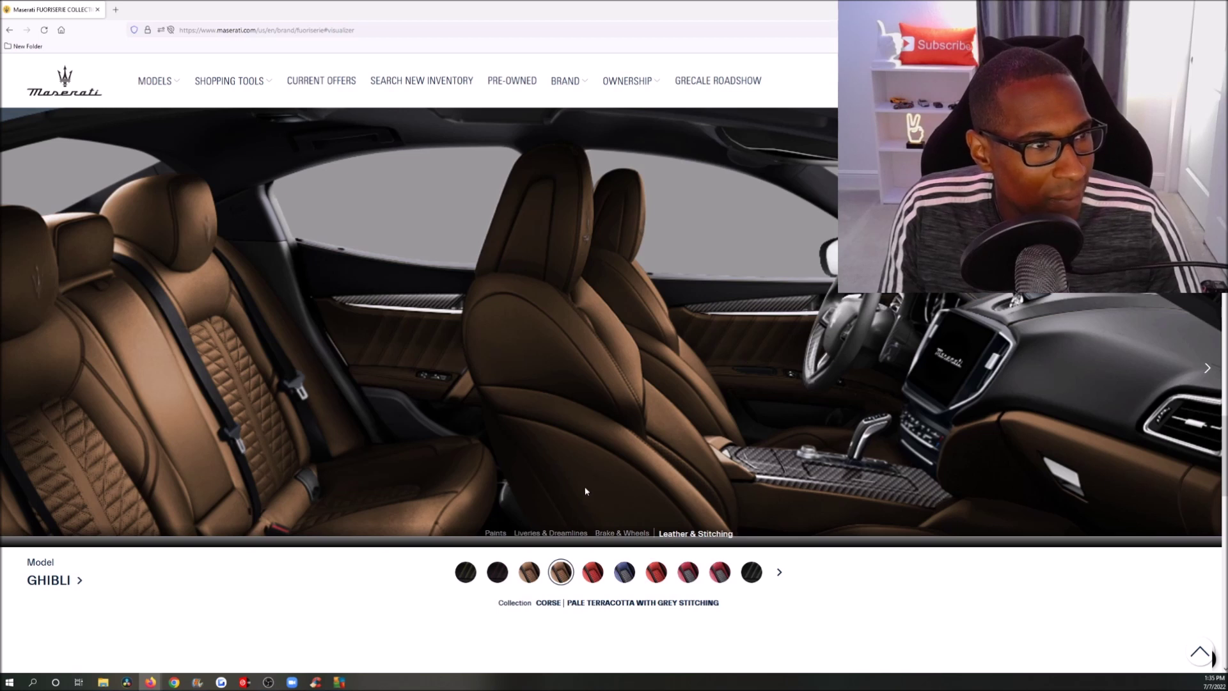
left_click(592, 572)
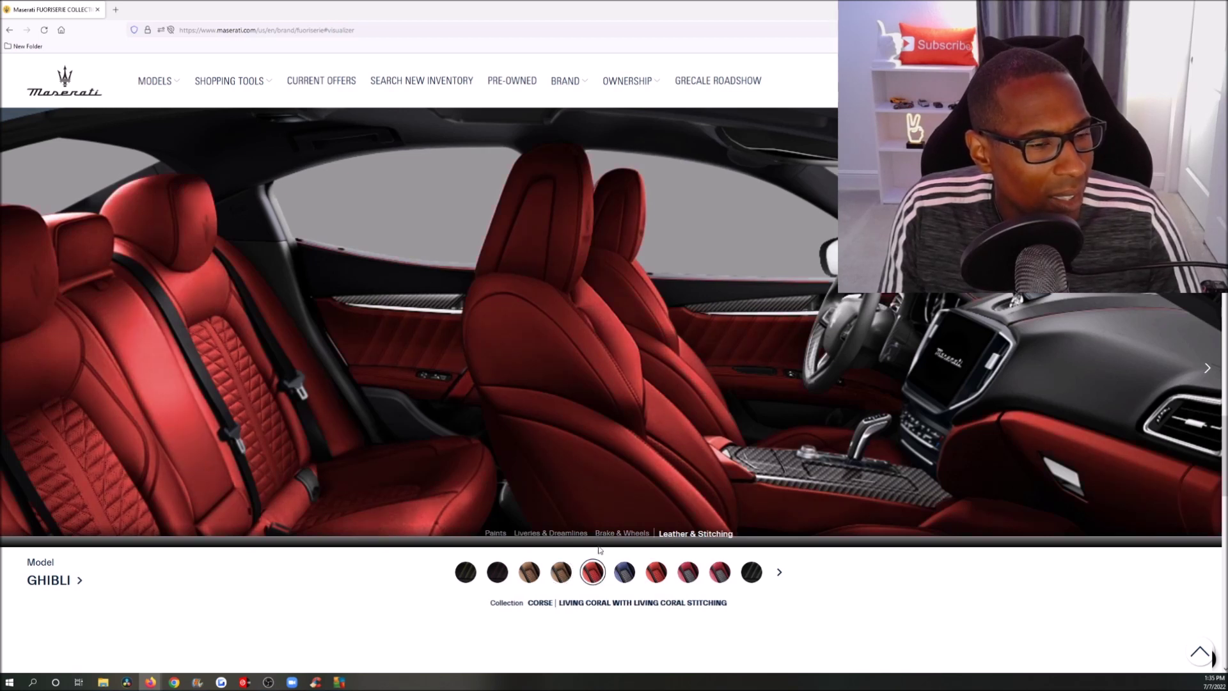
left_click(624, 572)
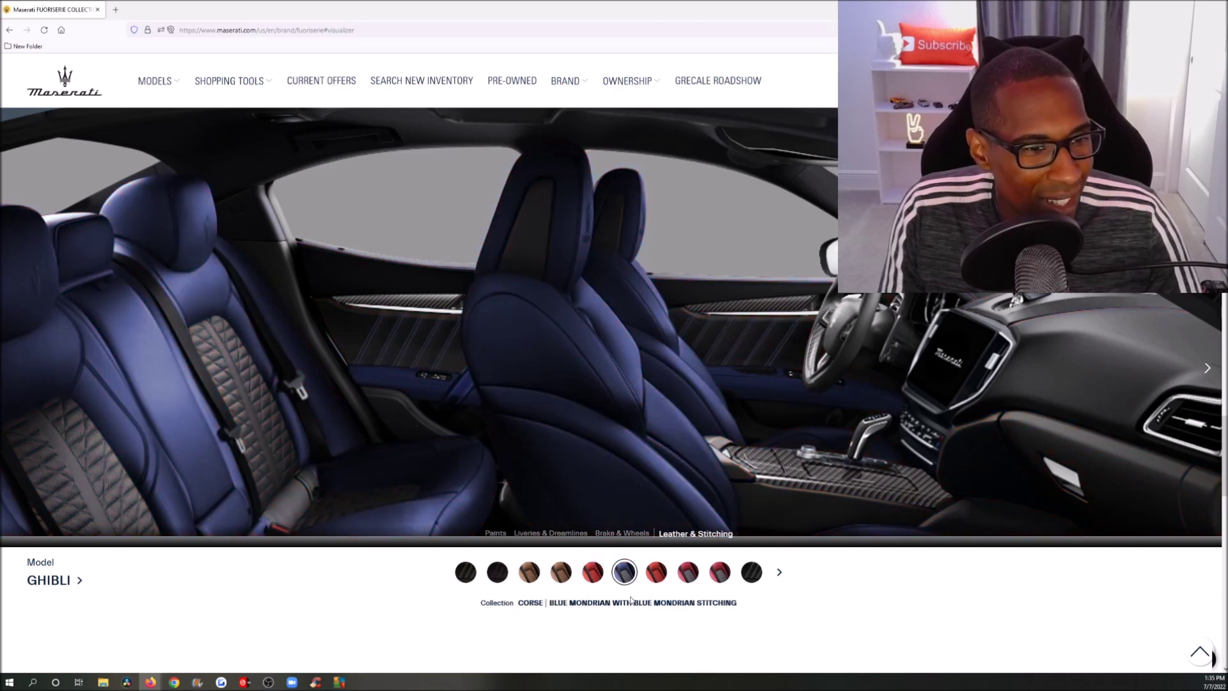
left_click(657, 574)
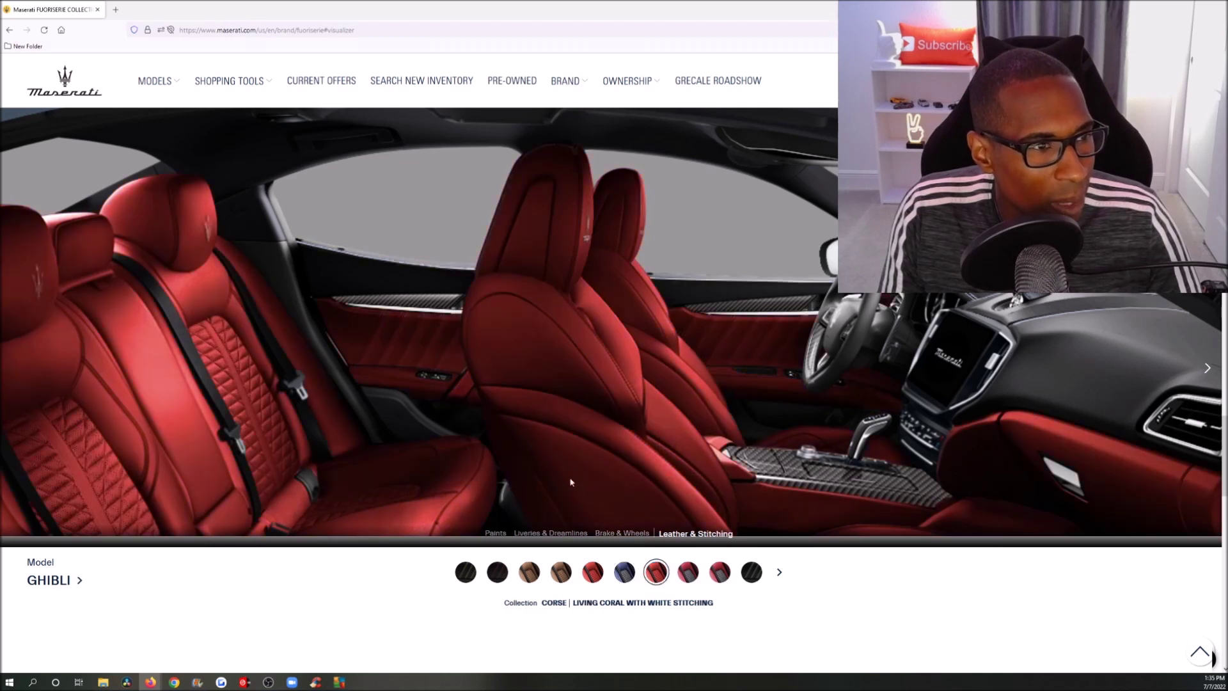
left_click(689, 572)
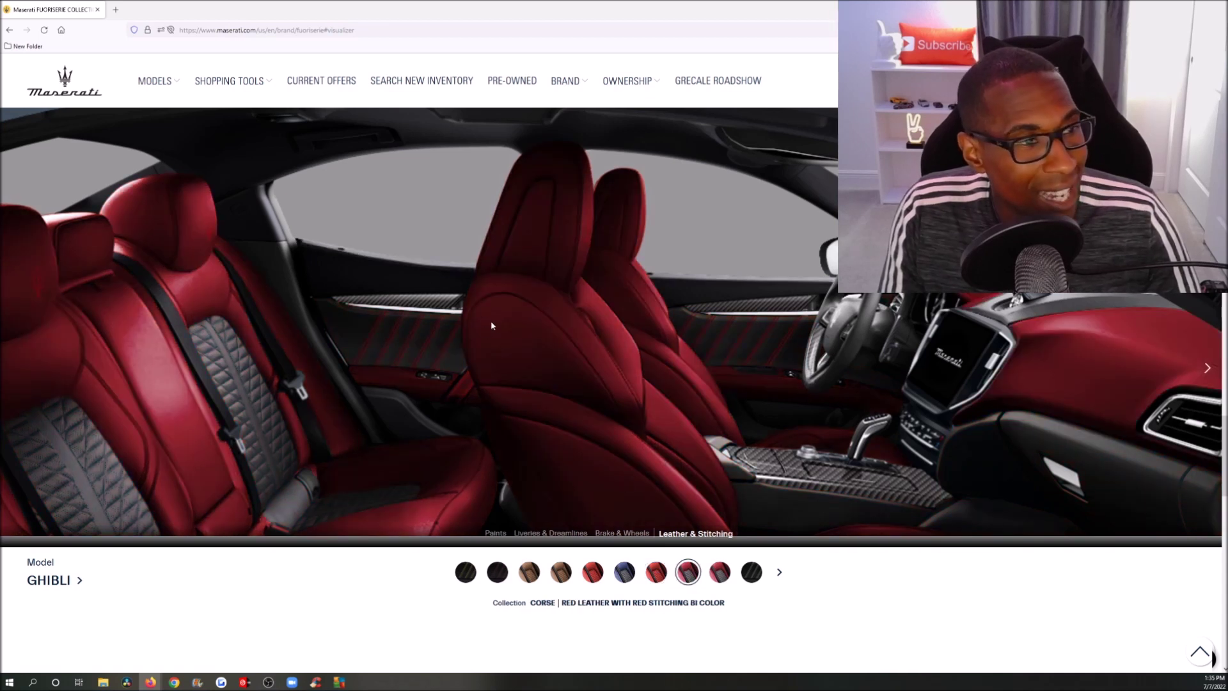
Choose red leather with white bi-colour stitching and check it from dashboard and side views
scroll(503, 333, "down", 1)
scroll(532, 345, "up", 2)
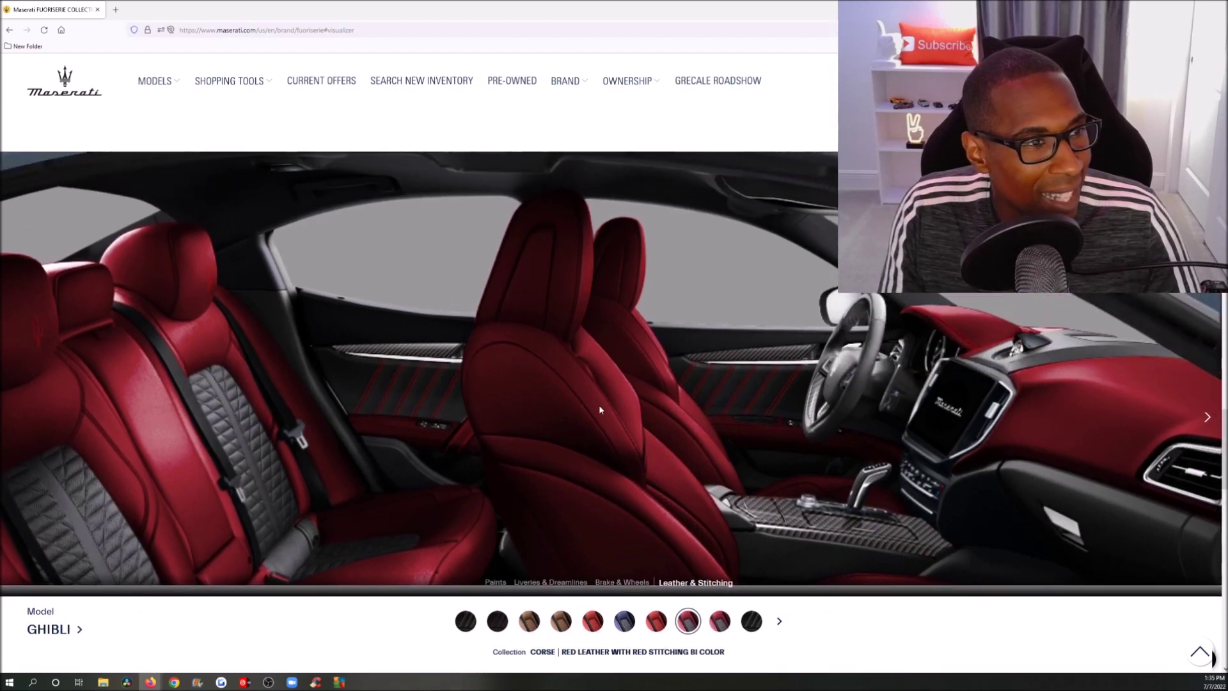
scroll(455, 433, "down", 1)
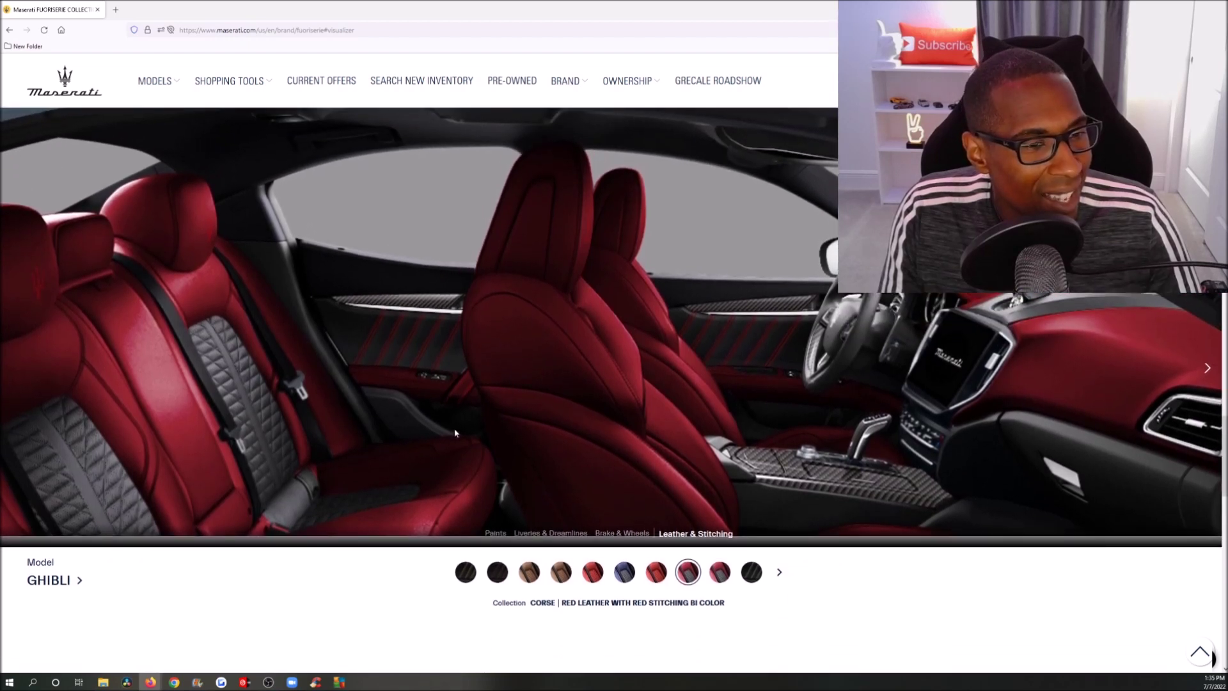
left_click(718, 576)
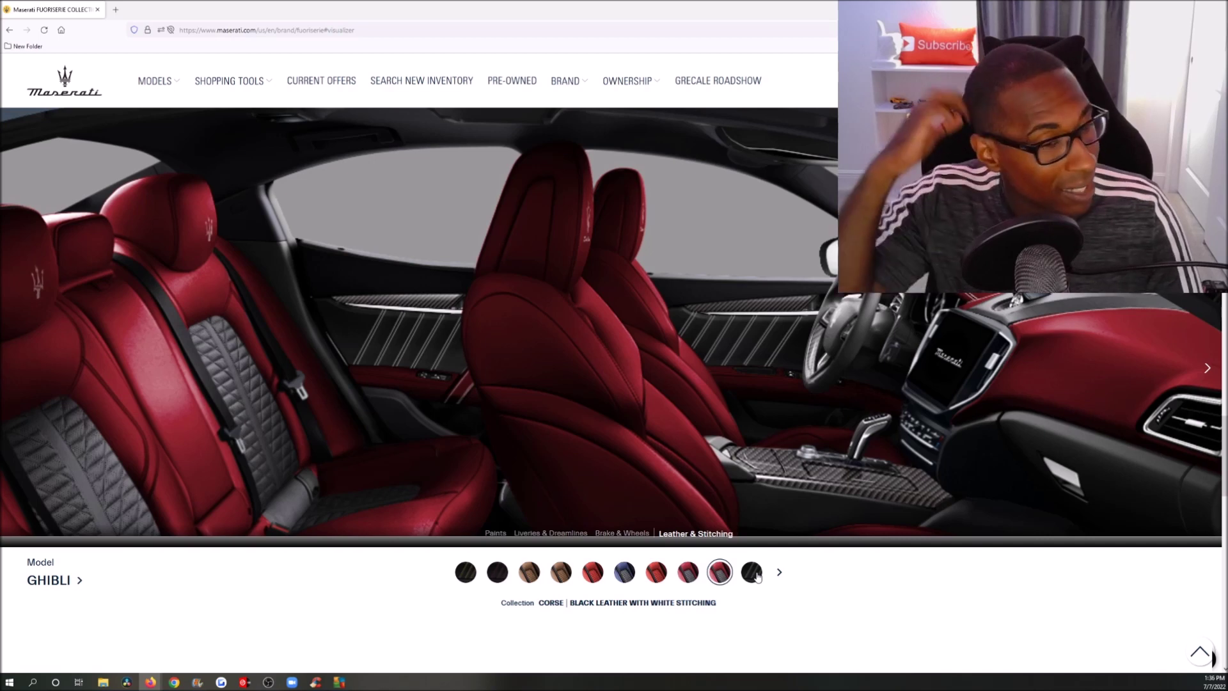
left_click(1207, 370)
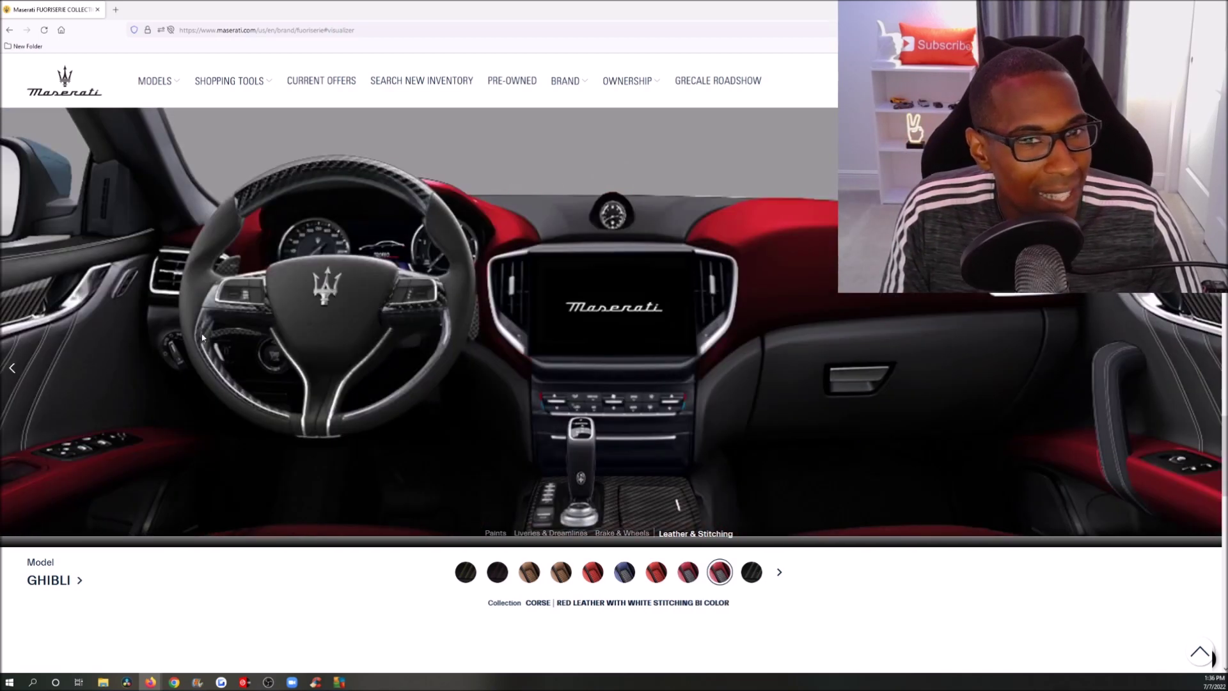
left_click(13, 368)
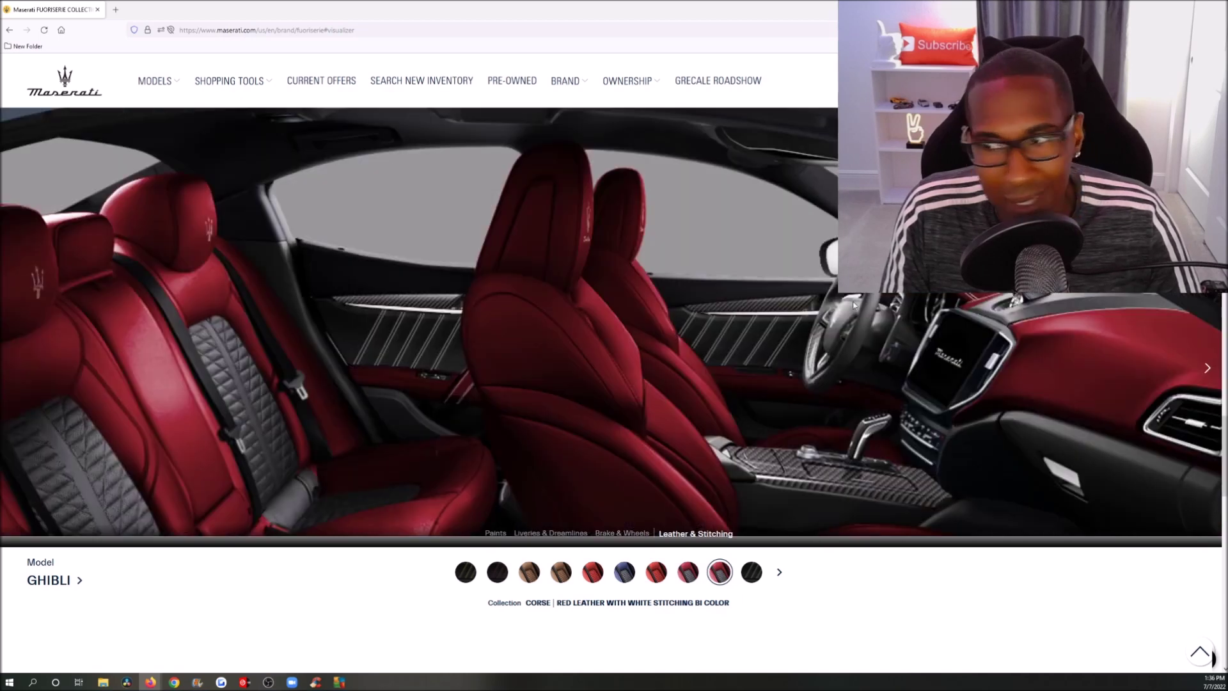
scroll(686, 413, "up", 1)
scroll(685, 424, "down", 2)
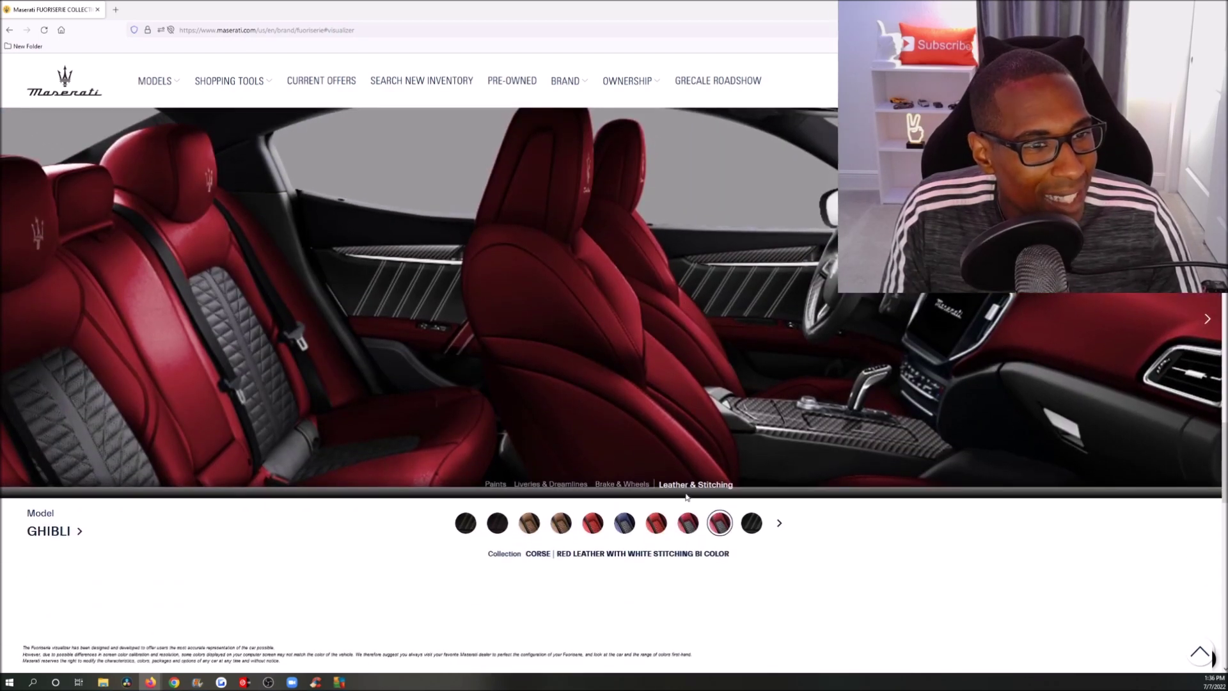
left_click(493, 486)
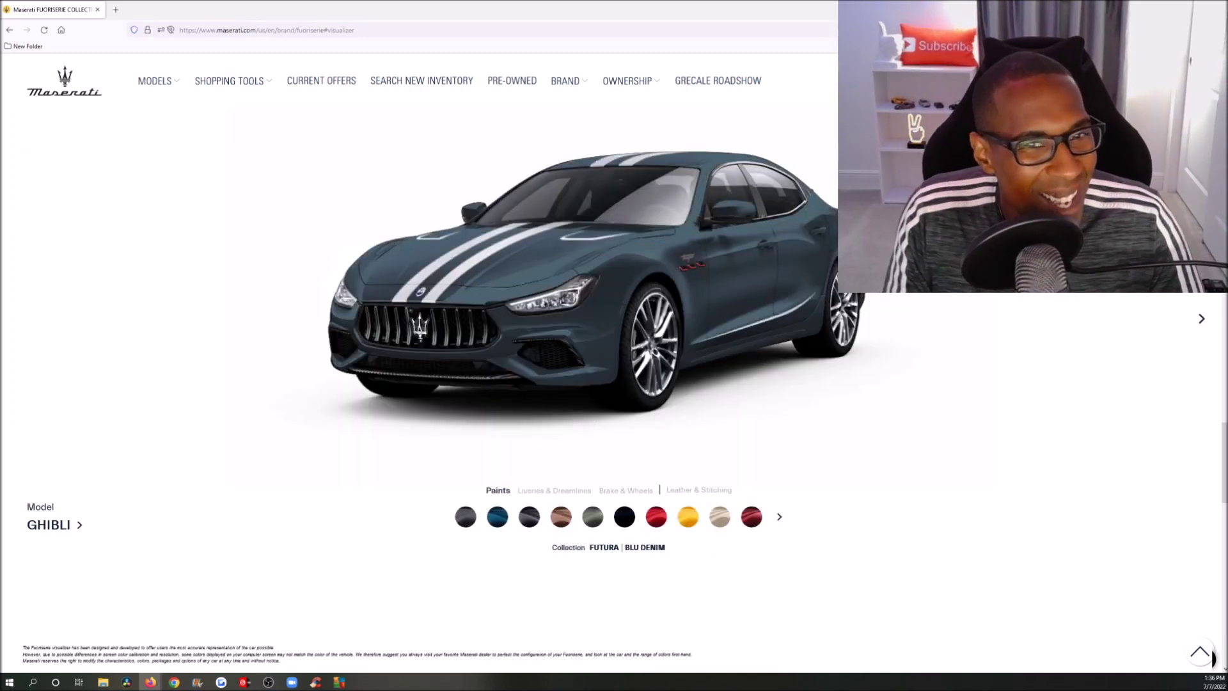
left_click(1203, 321)
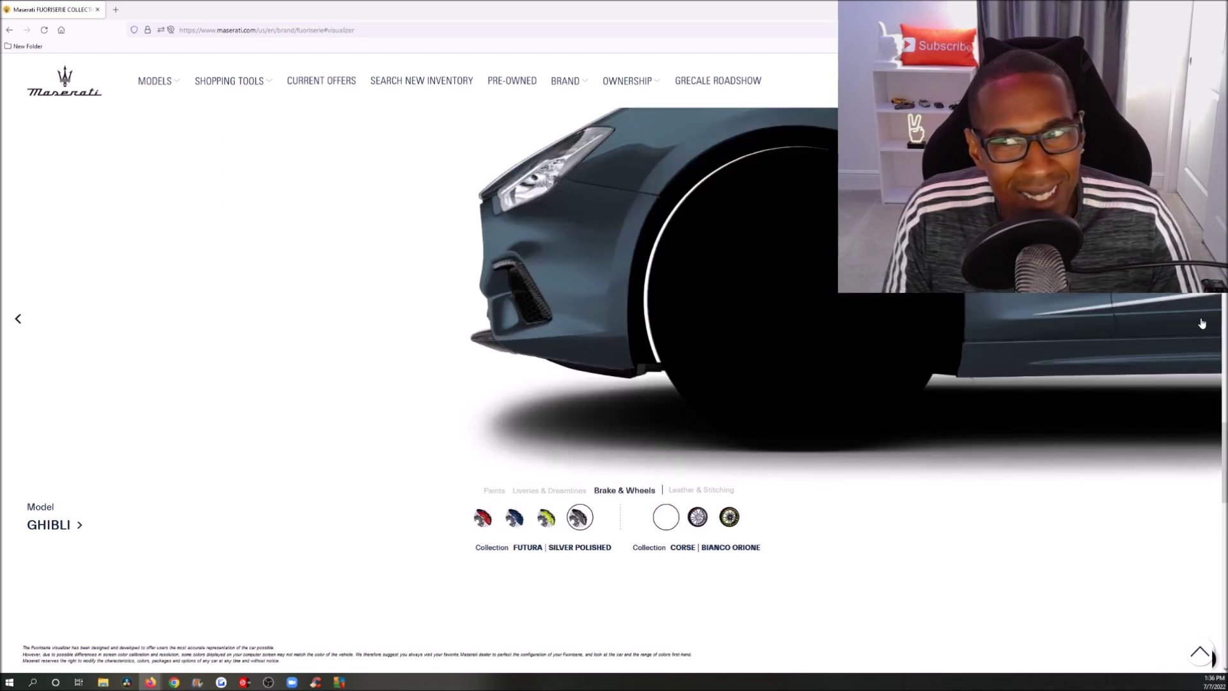
scroll(1200, 398, "up", 3)
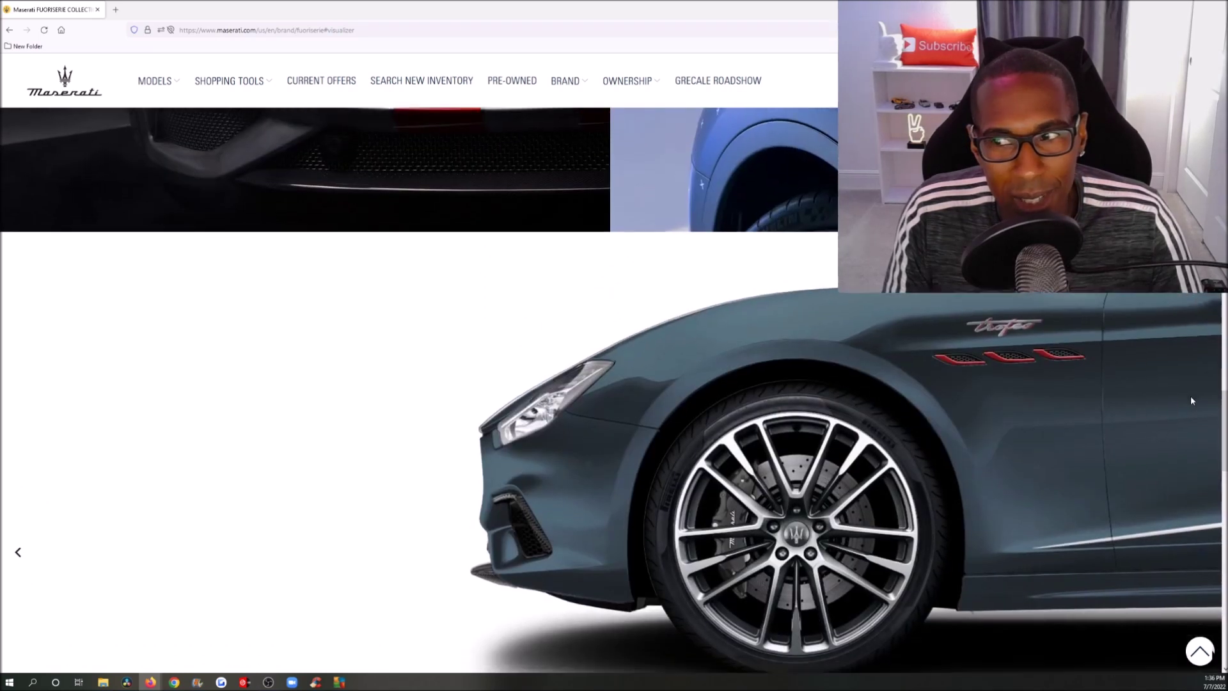
scroll(1192, 401, "down", 1)
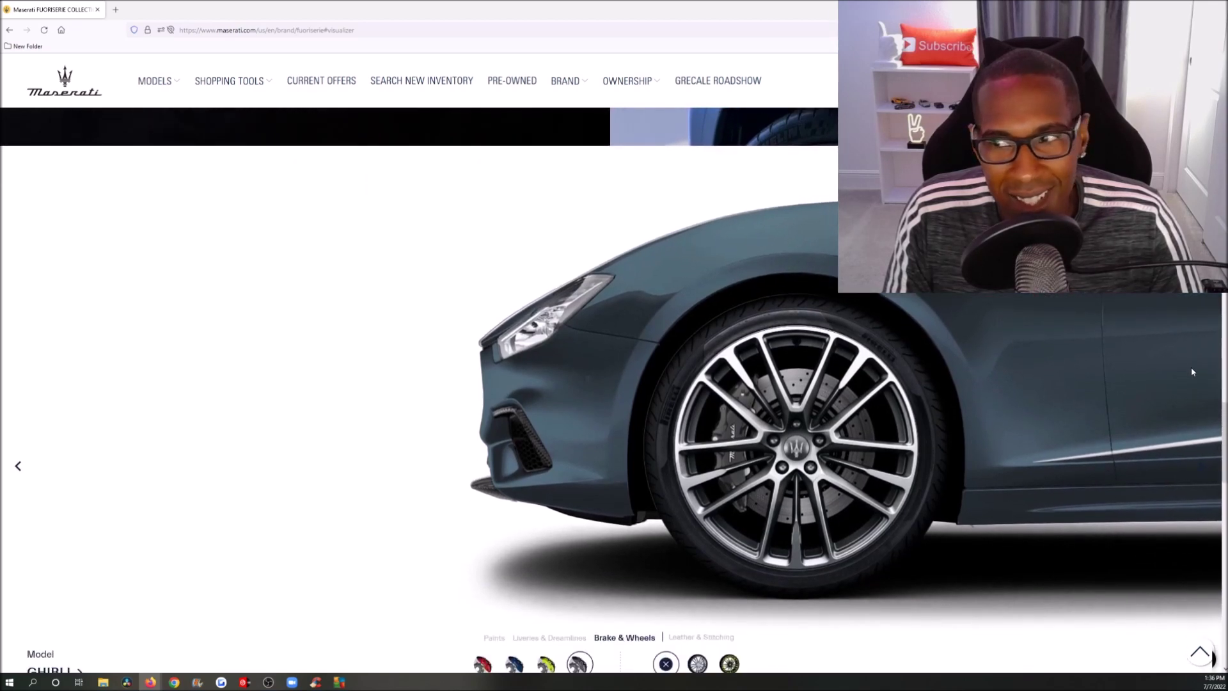
scroll(1192, 371, "down", 3)
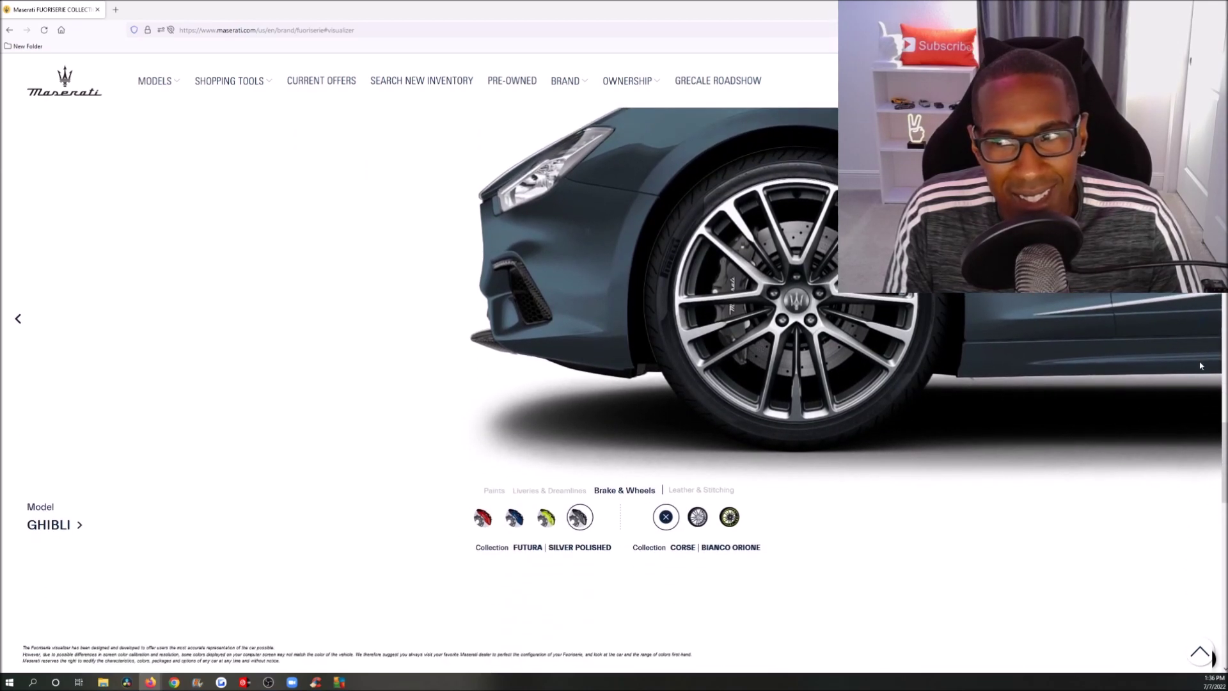
scroll(1185, 312, "down", 1)
scroll(225, 355, "up", 4)
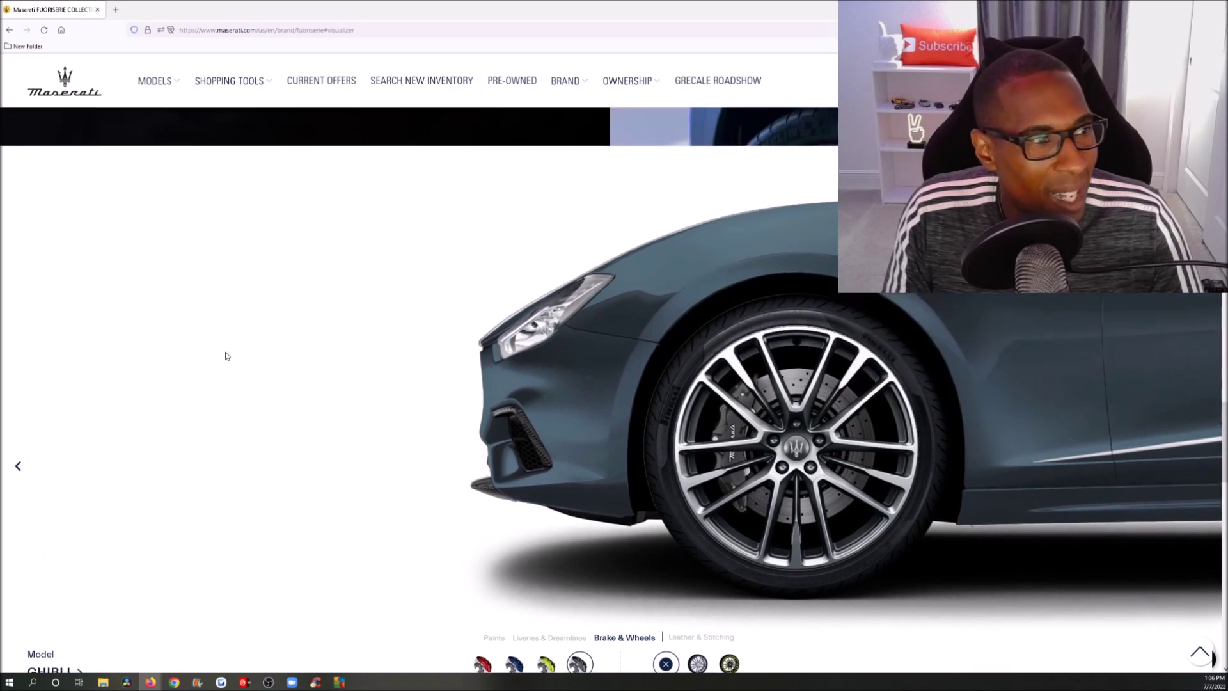
left_click(19, 466)
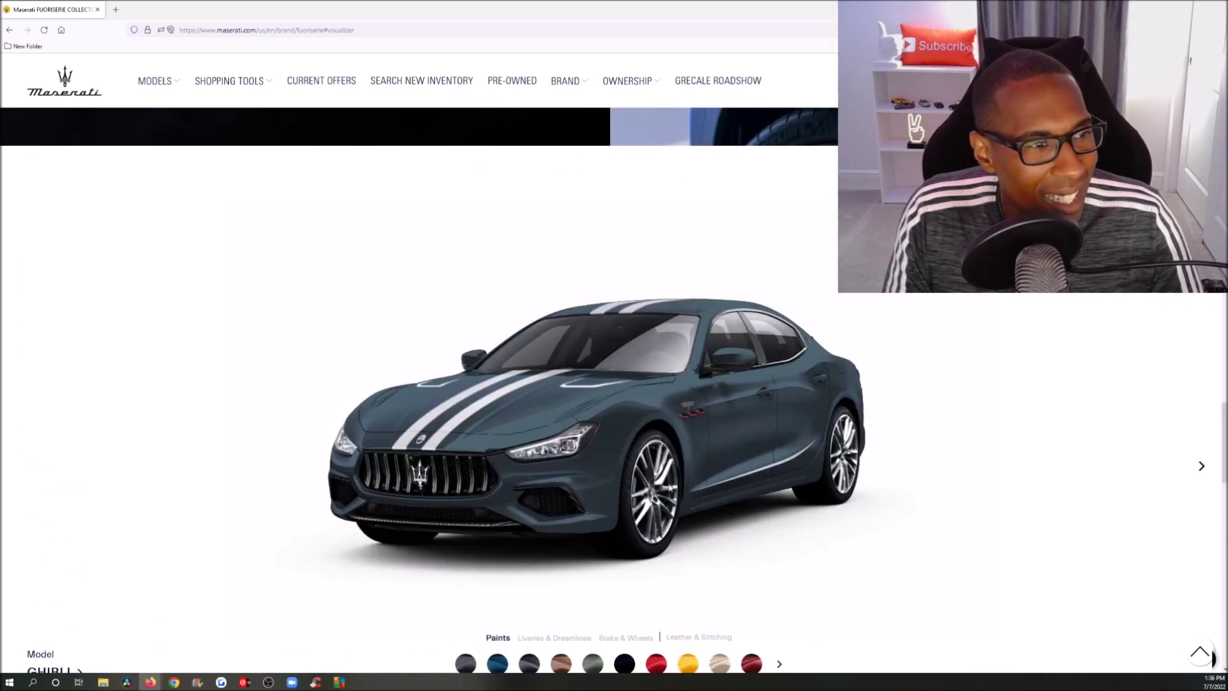
left_click(1202, 466)
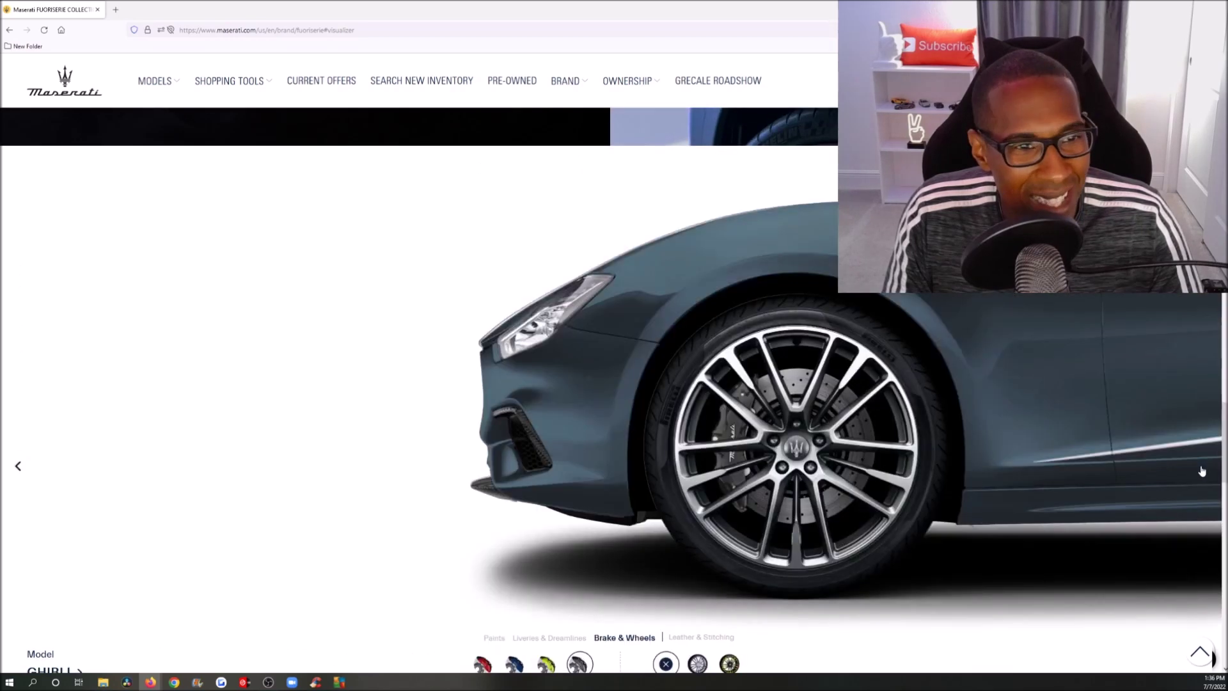
scroll(1203, 464, "down", 1)
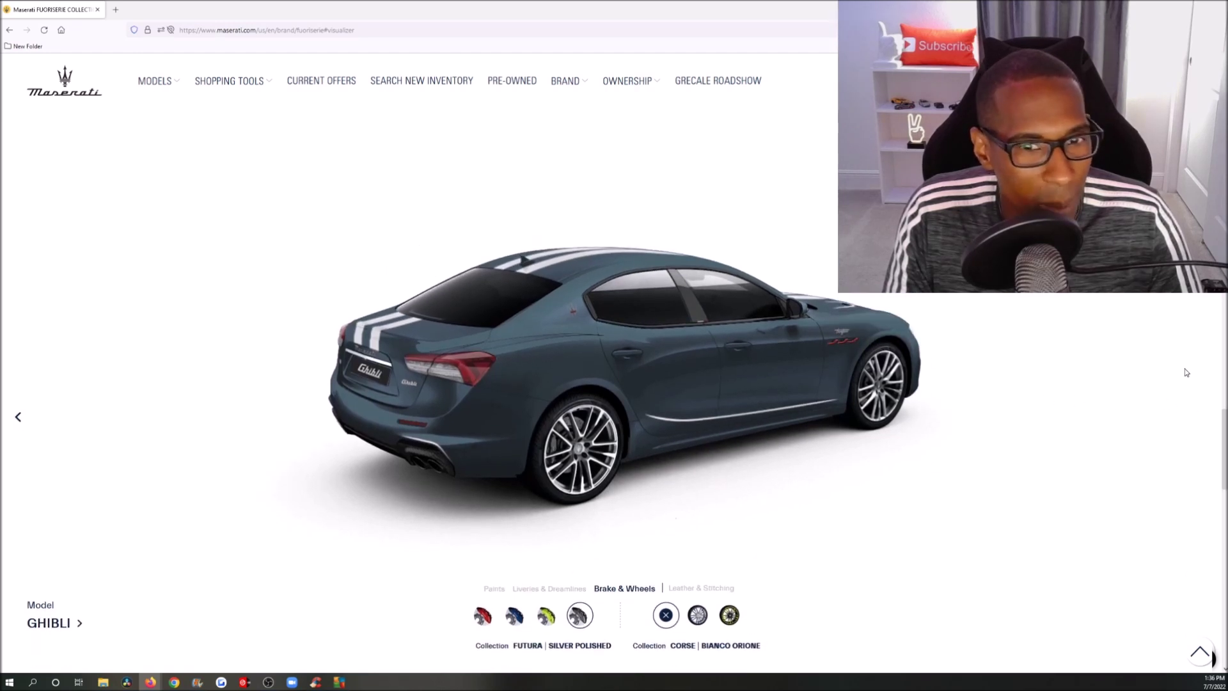
scroll(574, 418, "down", 2)
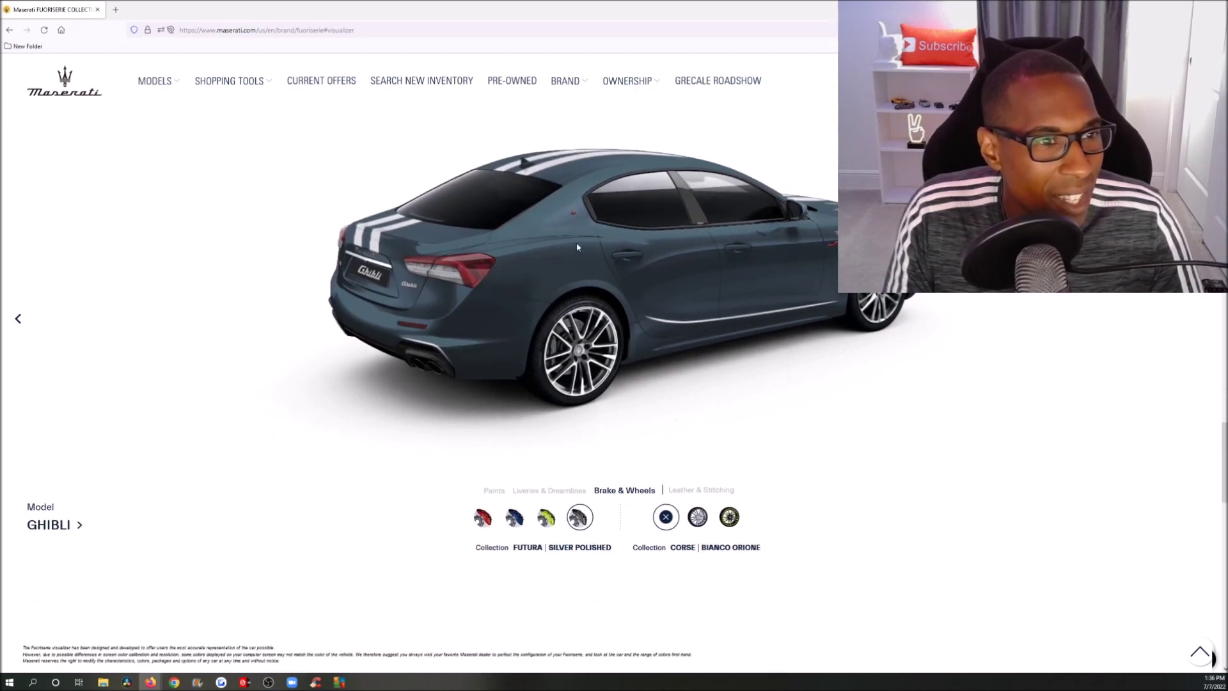
left_click(65, 521)
Switch the configurator to the Quattroporte and turn it to a front three-quarter view
left_click(556, 515)
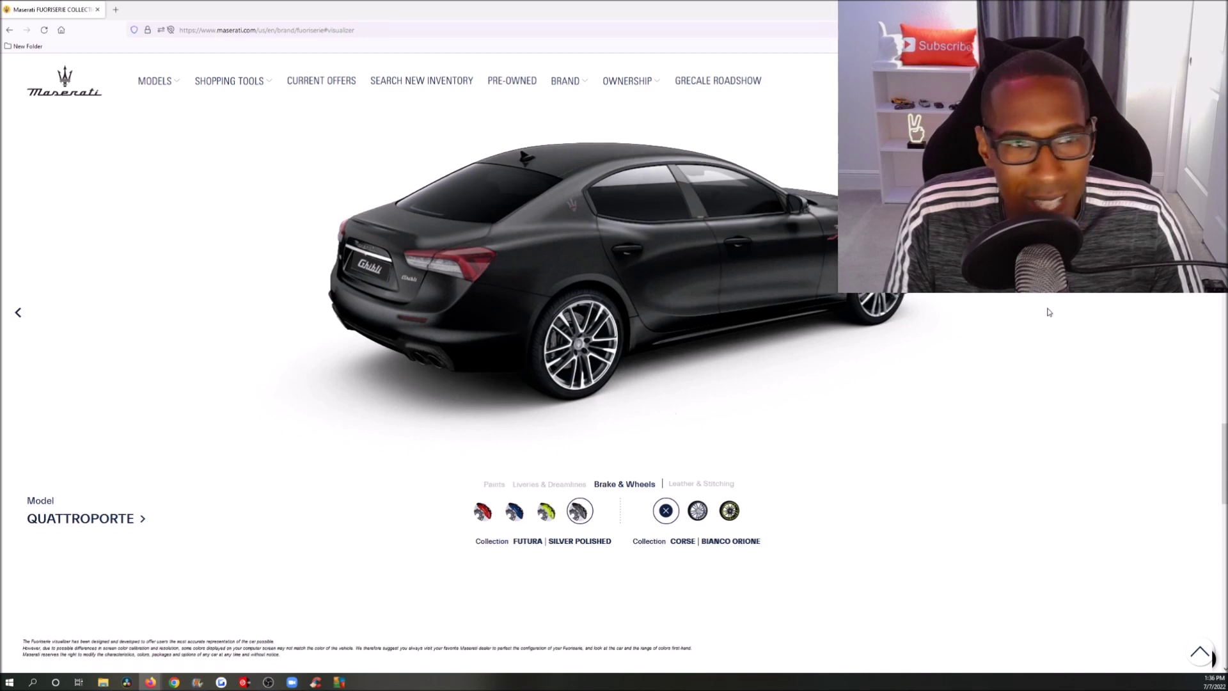
scroll(891, 316, "down", 1)
scroll(891, 317, "up", 2)
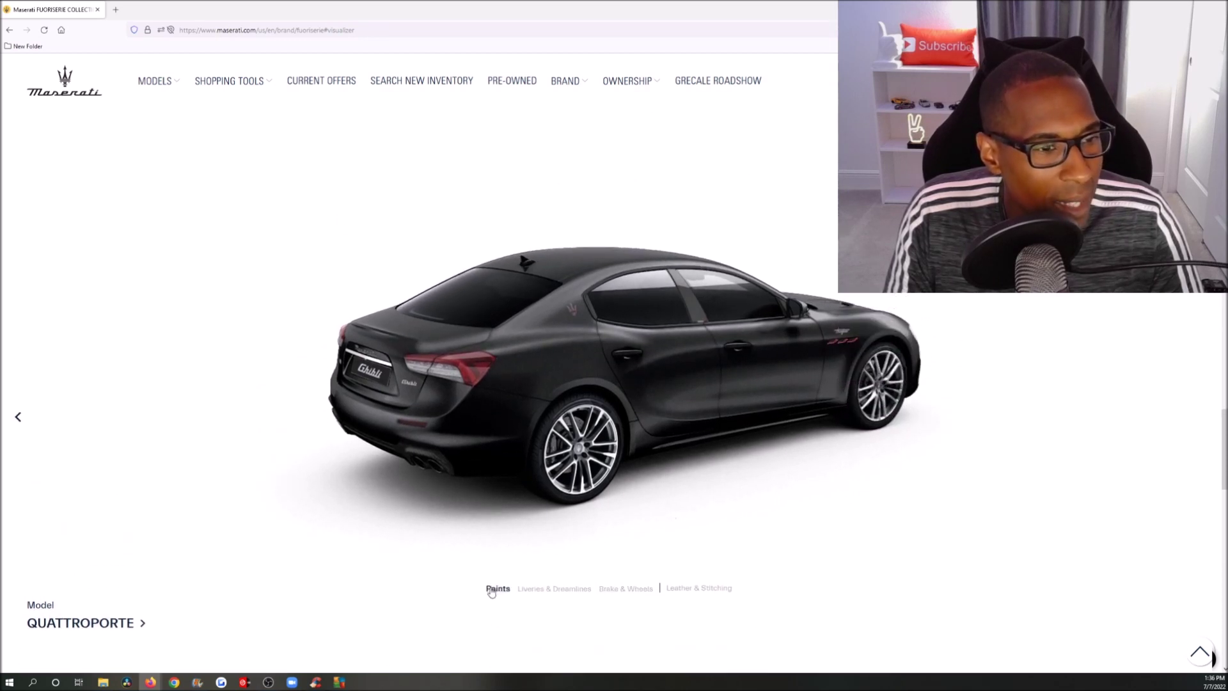
scroll(673, 563, "down", 1)
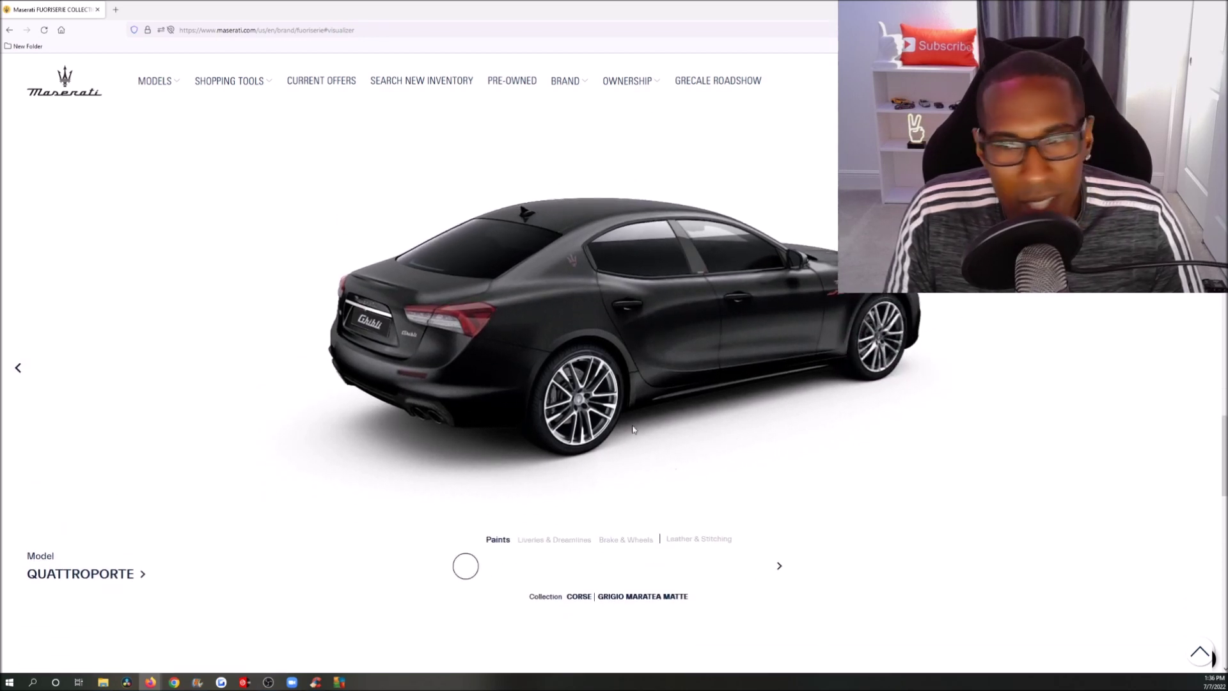
left_click(18, 370)
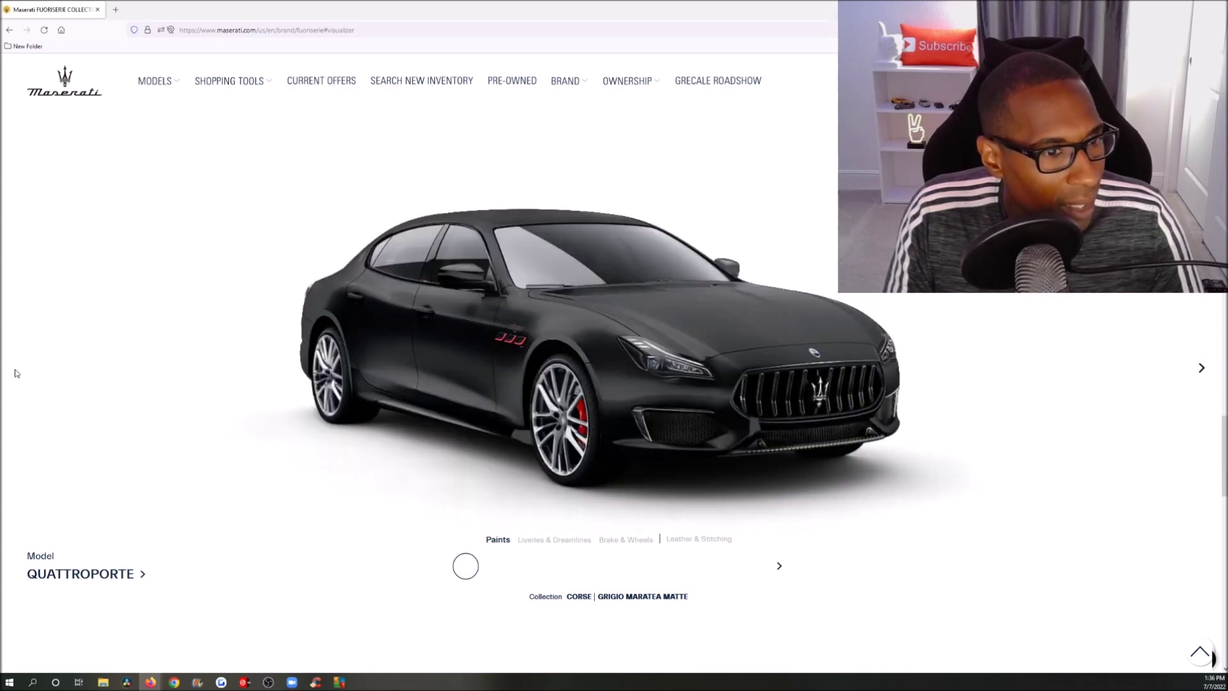
scroll(671, 393, "up", 1)
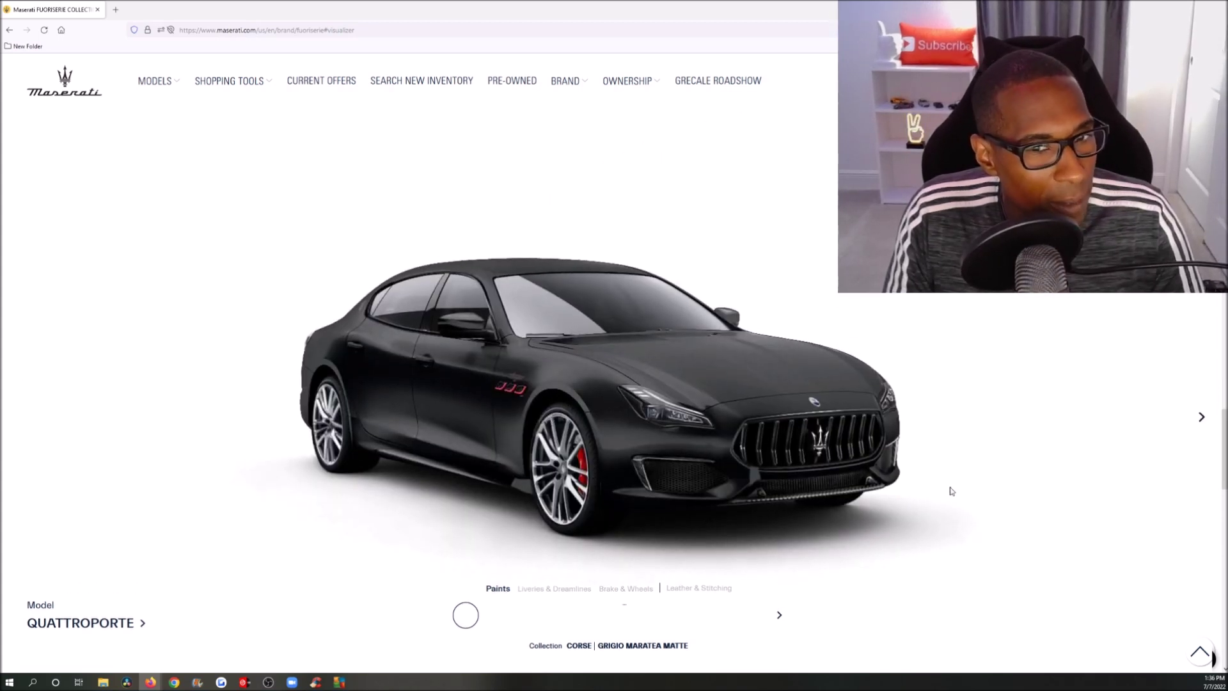
scroll(670, 441, "down", 2)
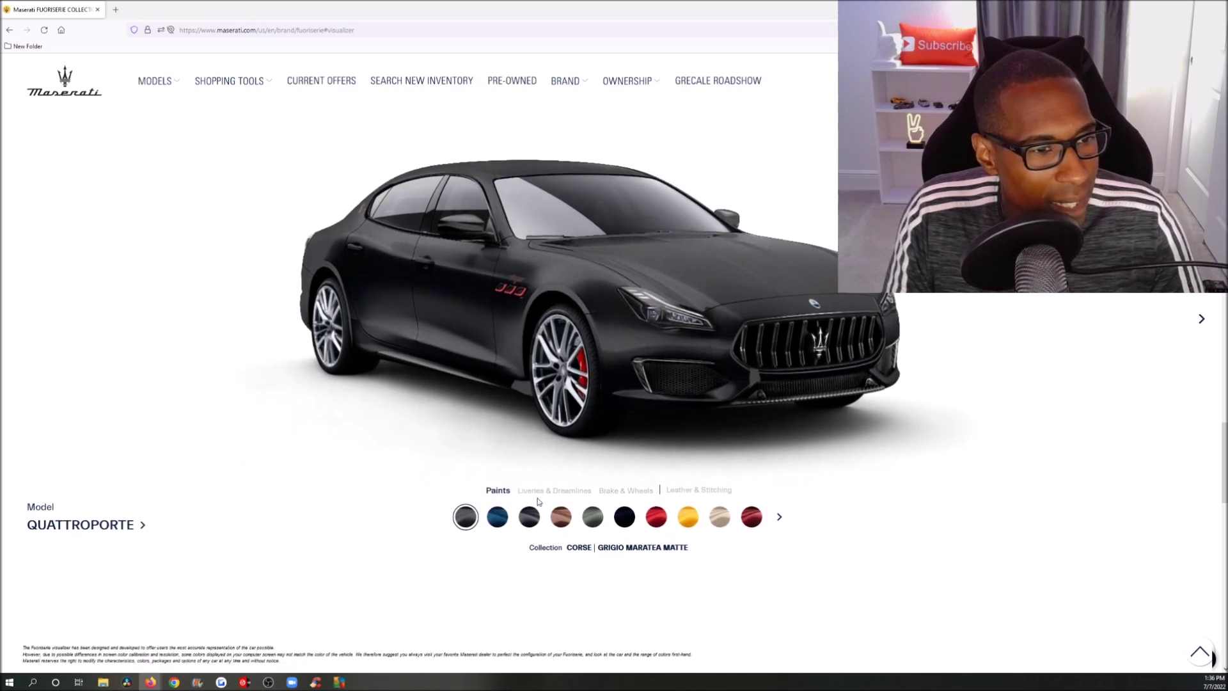
scroll(541, 504, "up", 1)
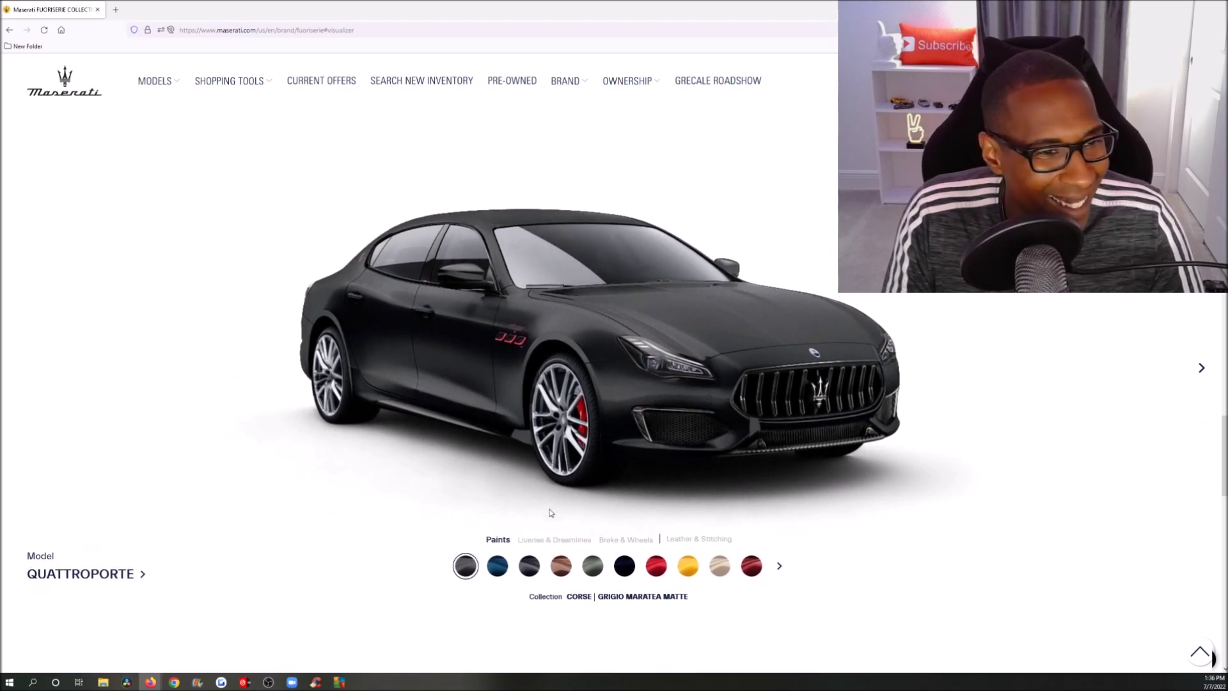
Preview the first paint set: blue, dark navy, bronze, green, black, red, yellow, beige, Bordeaux
left_click(498, 567)
left_click(533, 569)
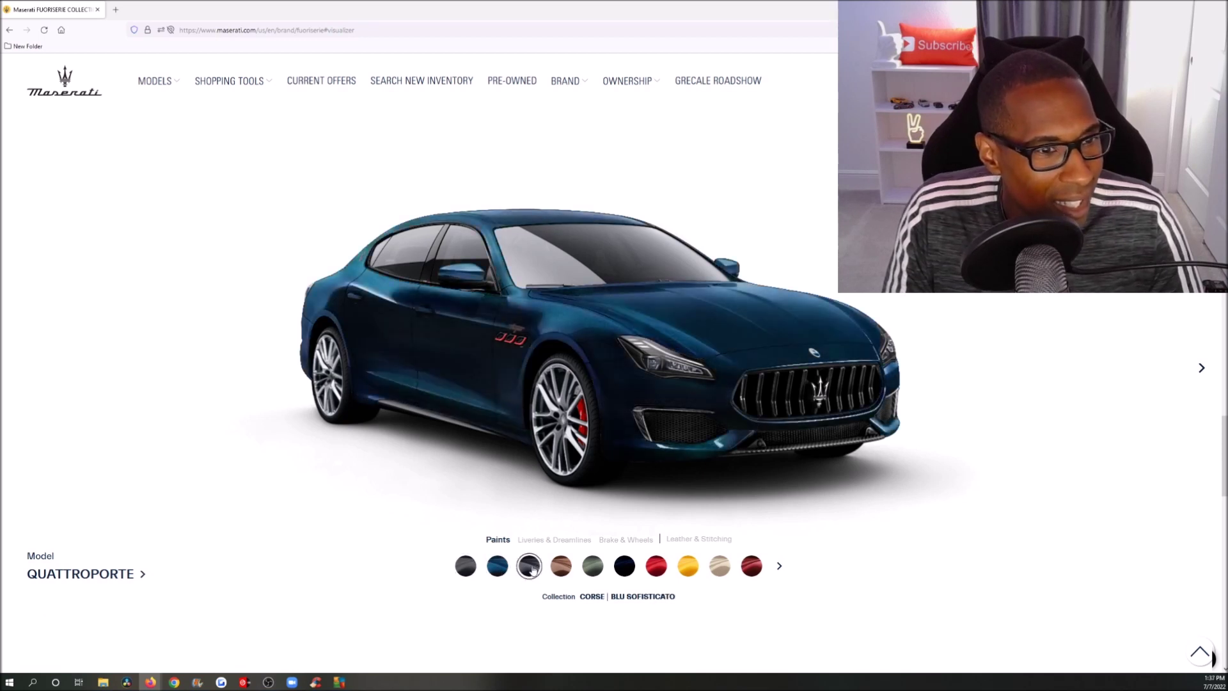
left_click(568, 569)
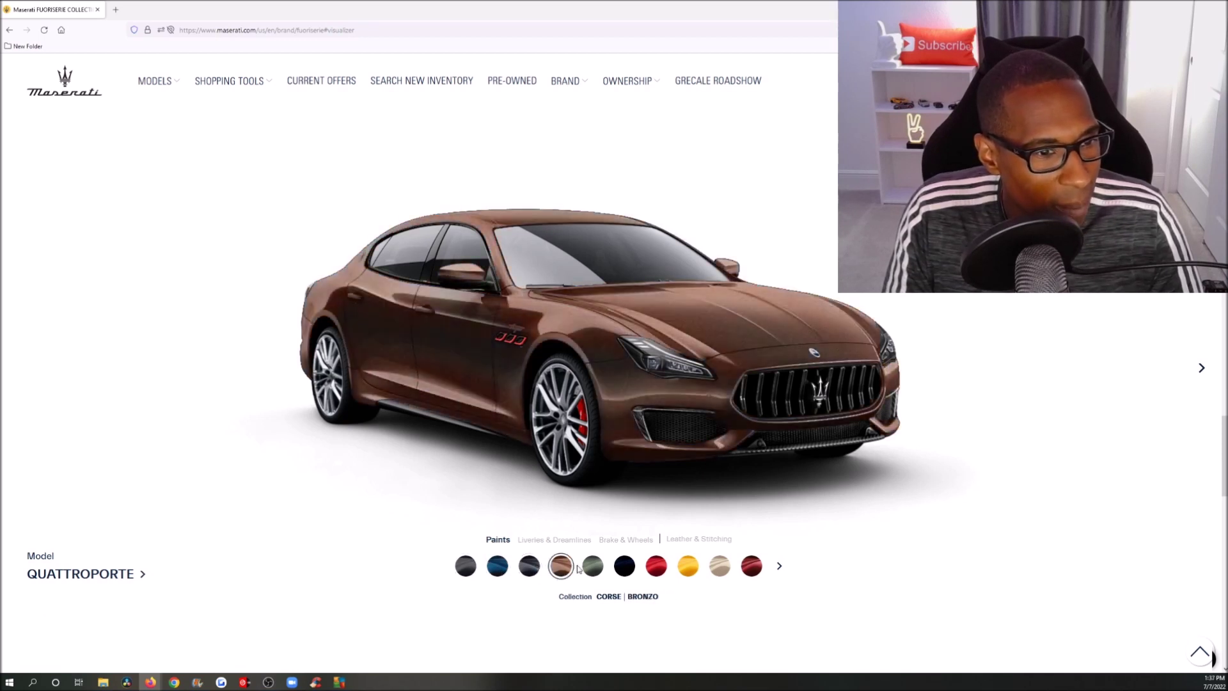
left_click(595, 571)
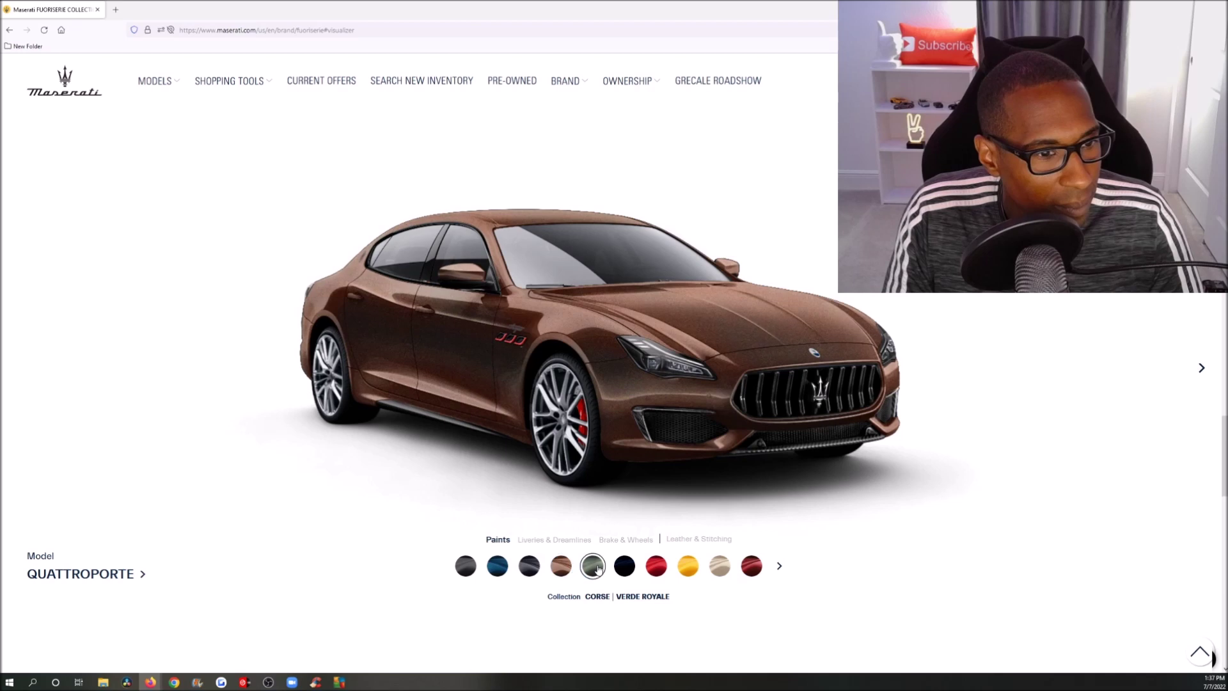
left_click(632, 567)
left_click(657, 567)
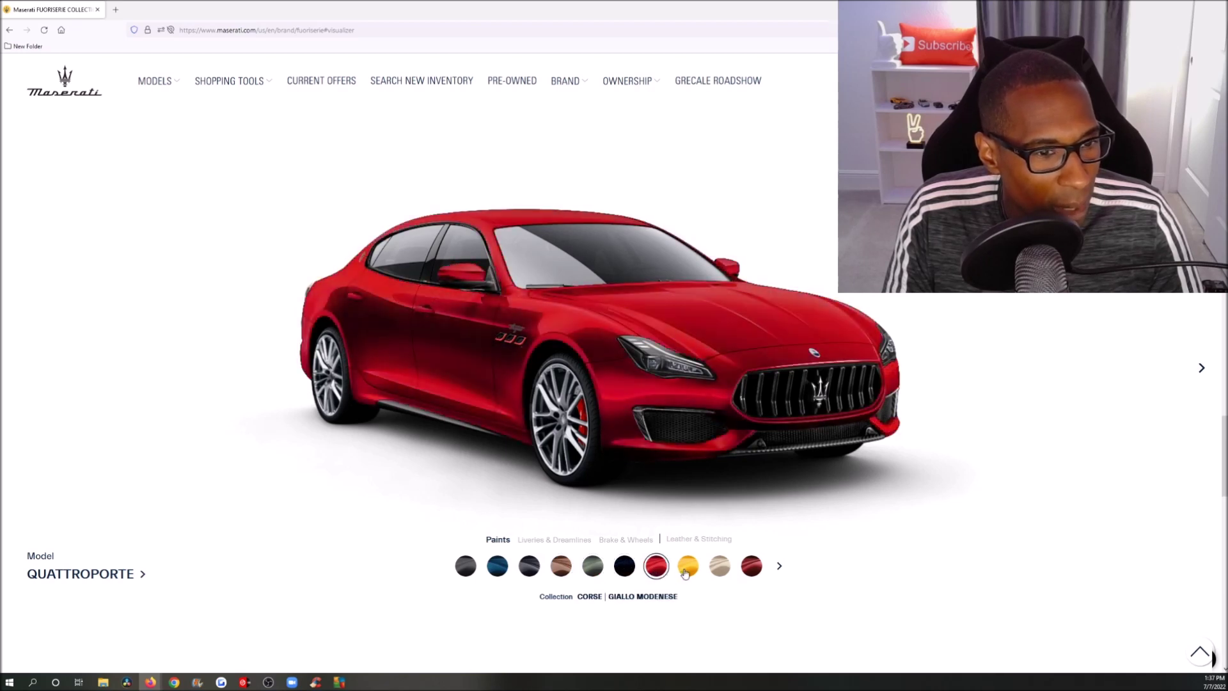
left_click(686, 570)
left_click(719, 568)
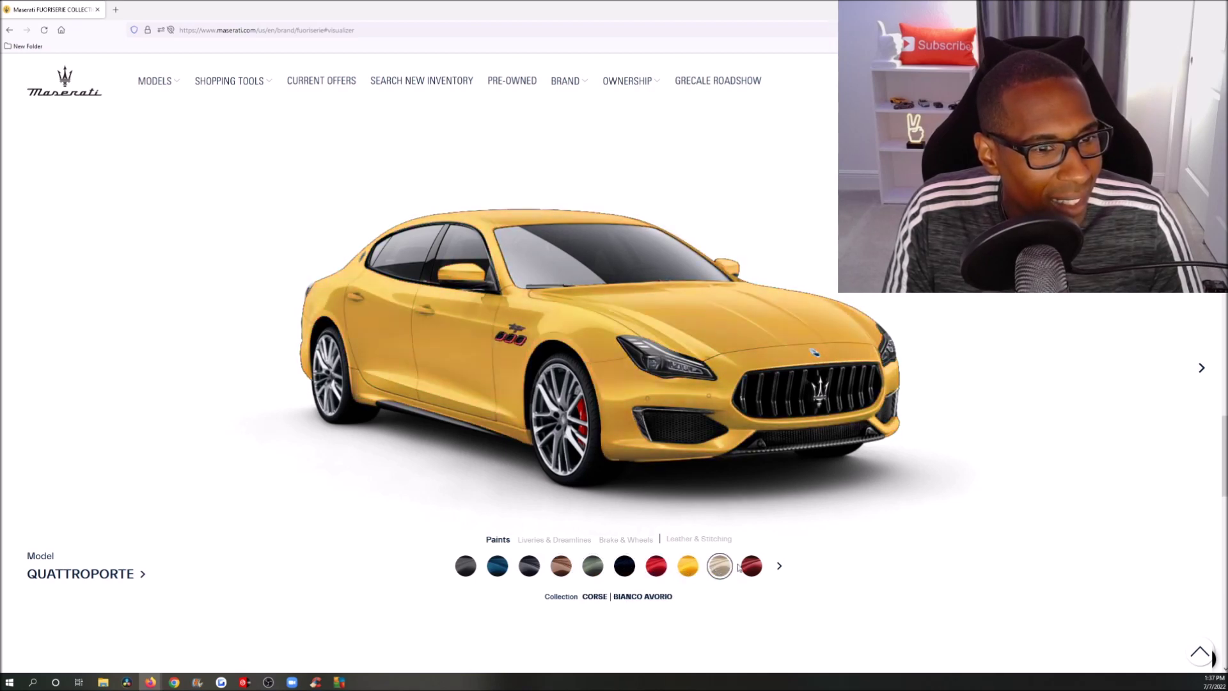
left_click(753, 568)
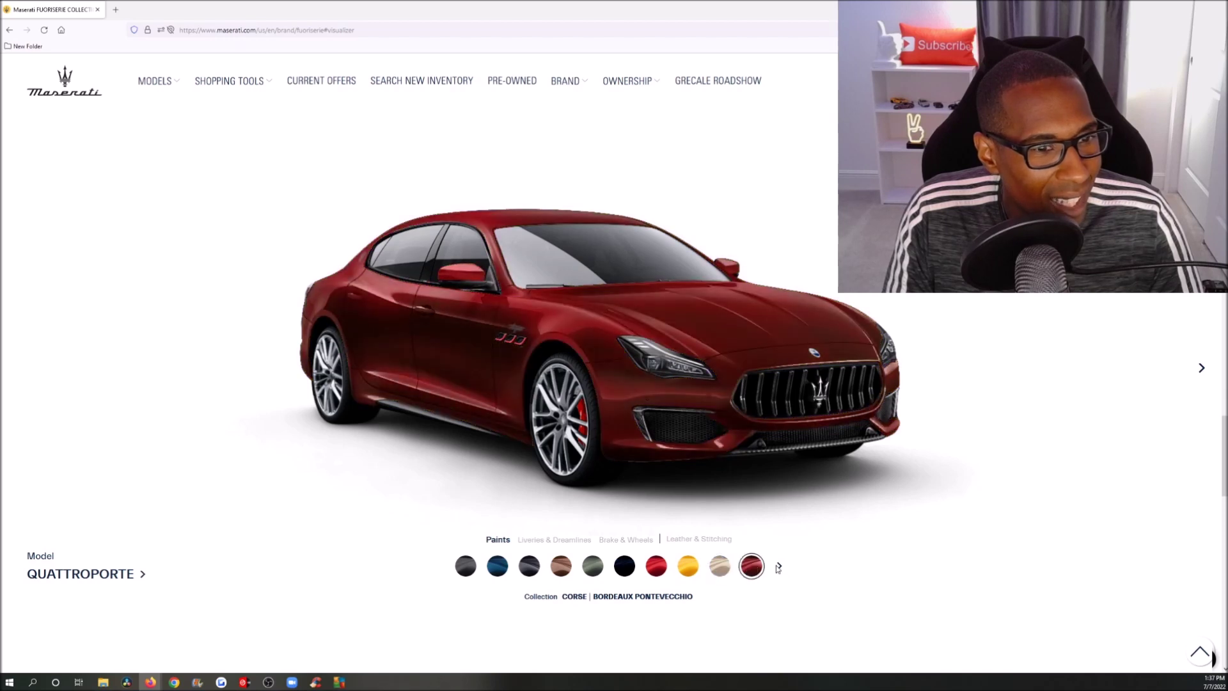
left_click(779, 568)
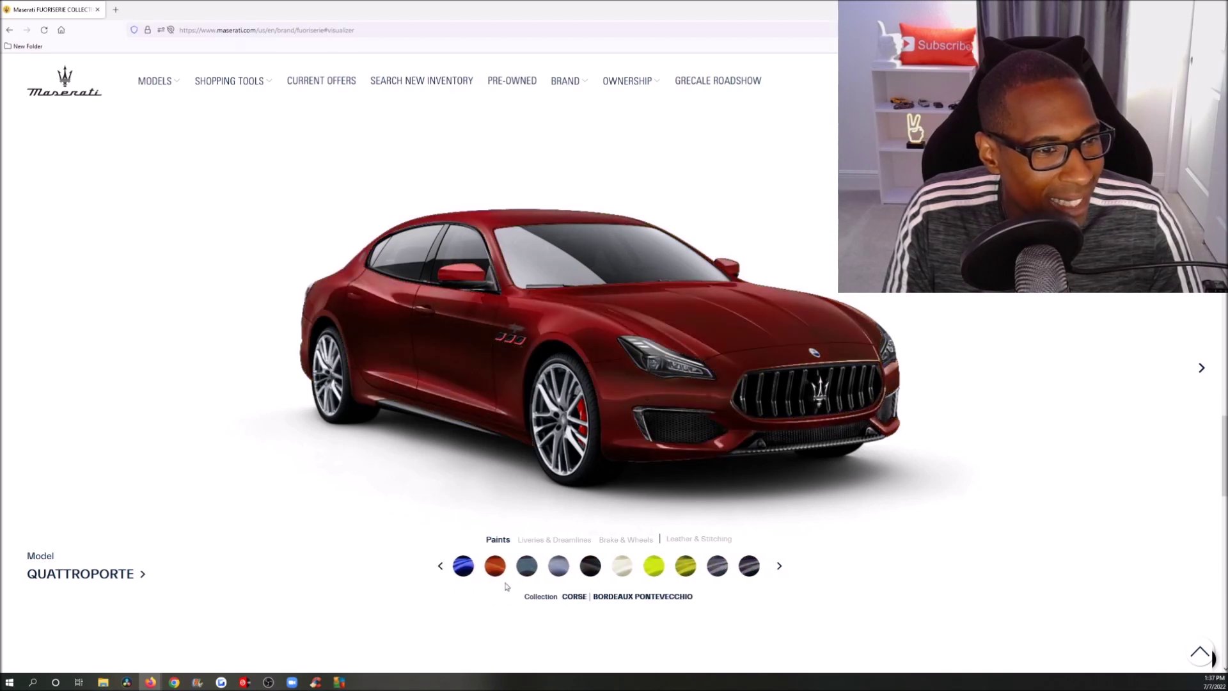
Try Blu Inchiostro, Azzurro Astro Matte, black, white, greens, dark grey, dark blue, beige and Orange Zest
left_click(463, 566)
left_click(559, 566)
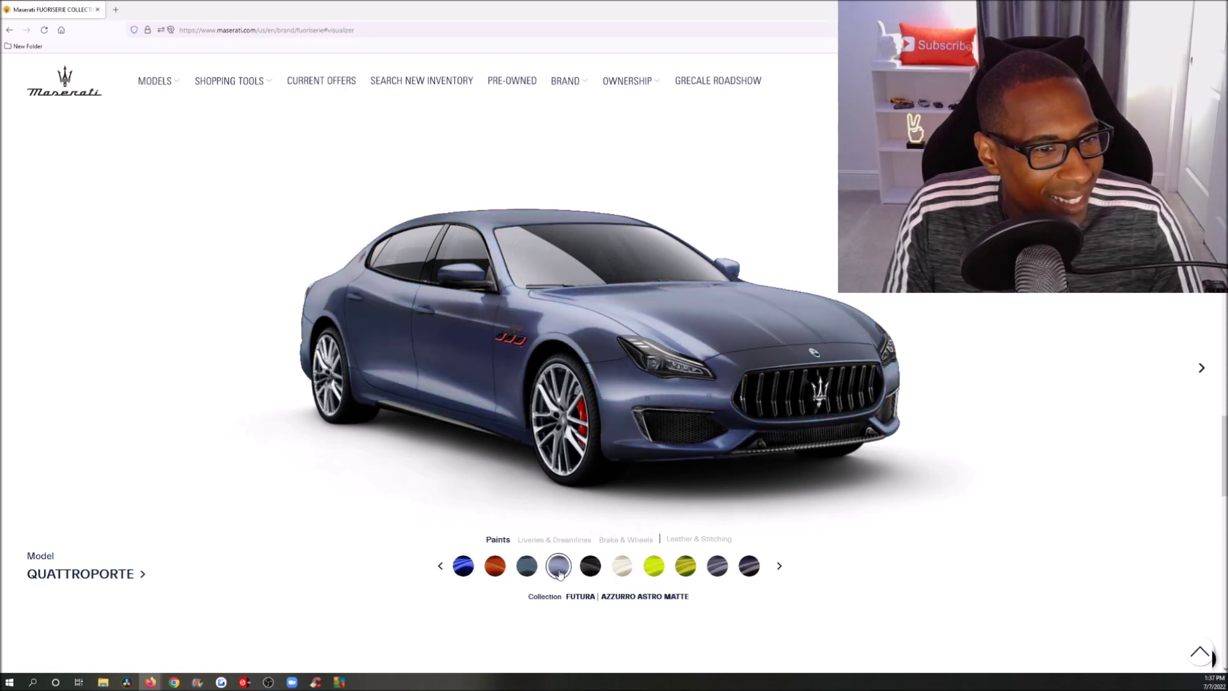
left_click(591, 567)
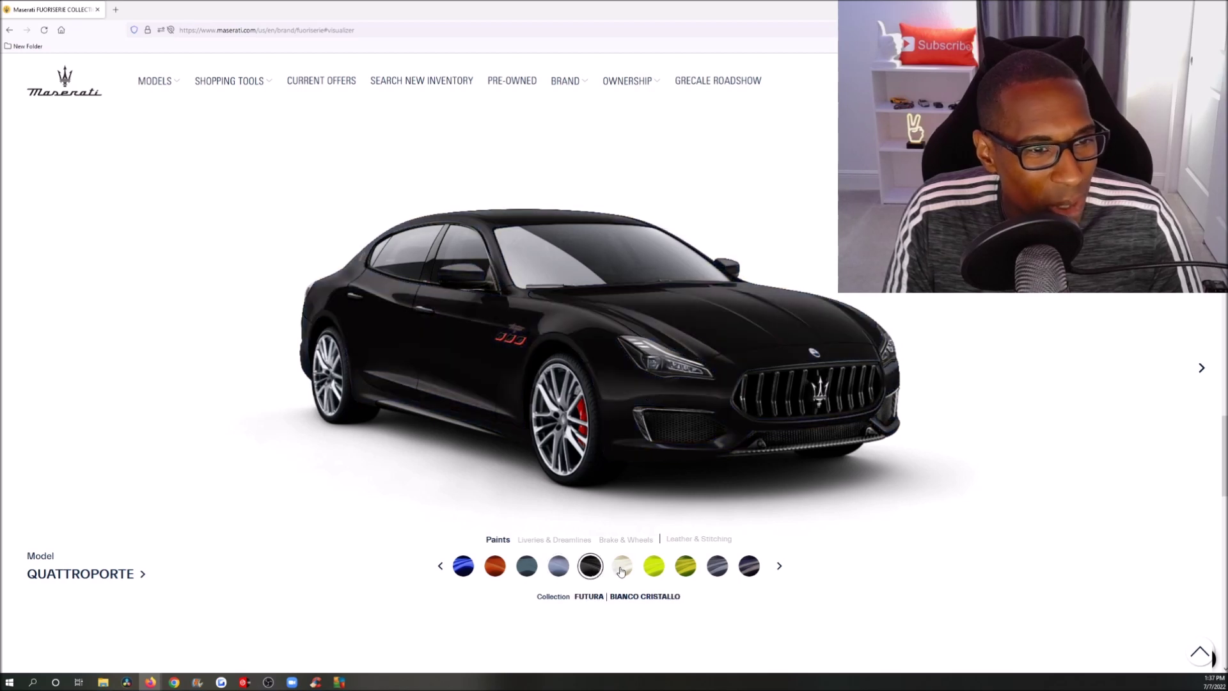
left_click(621, 568)
left_click(654, 567)
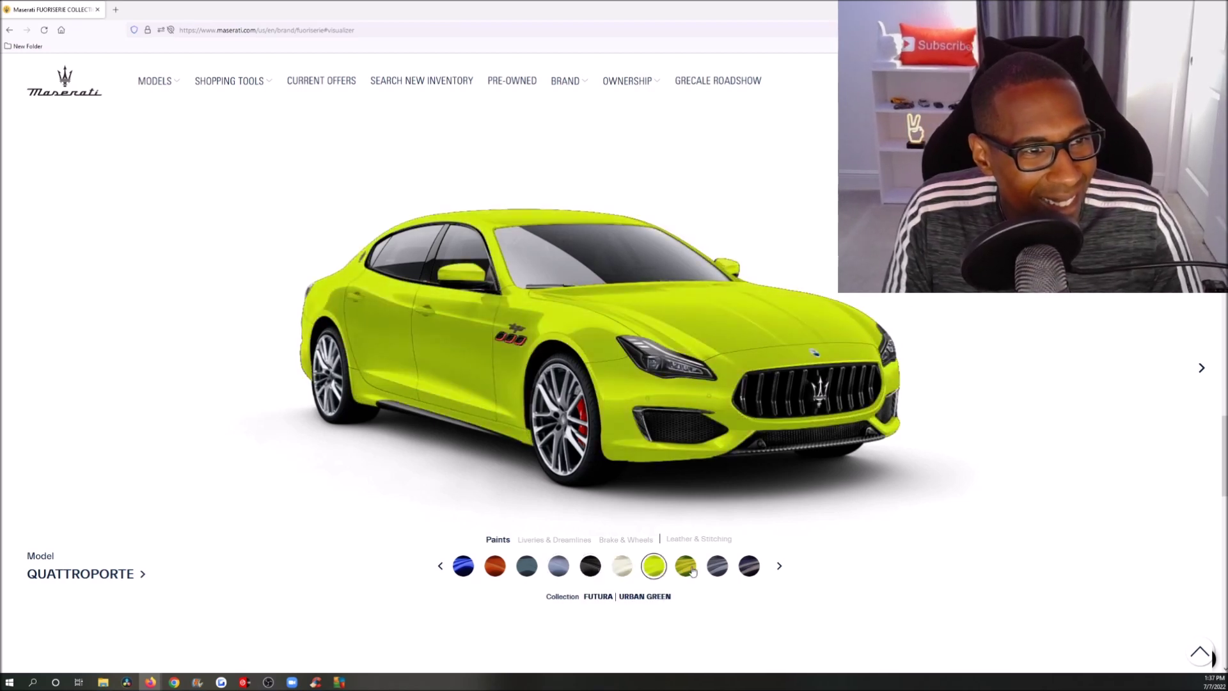
left_click(688, 569)
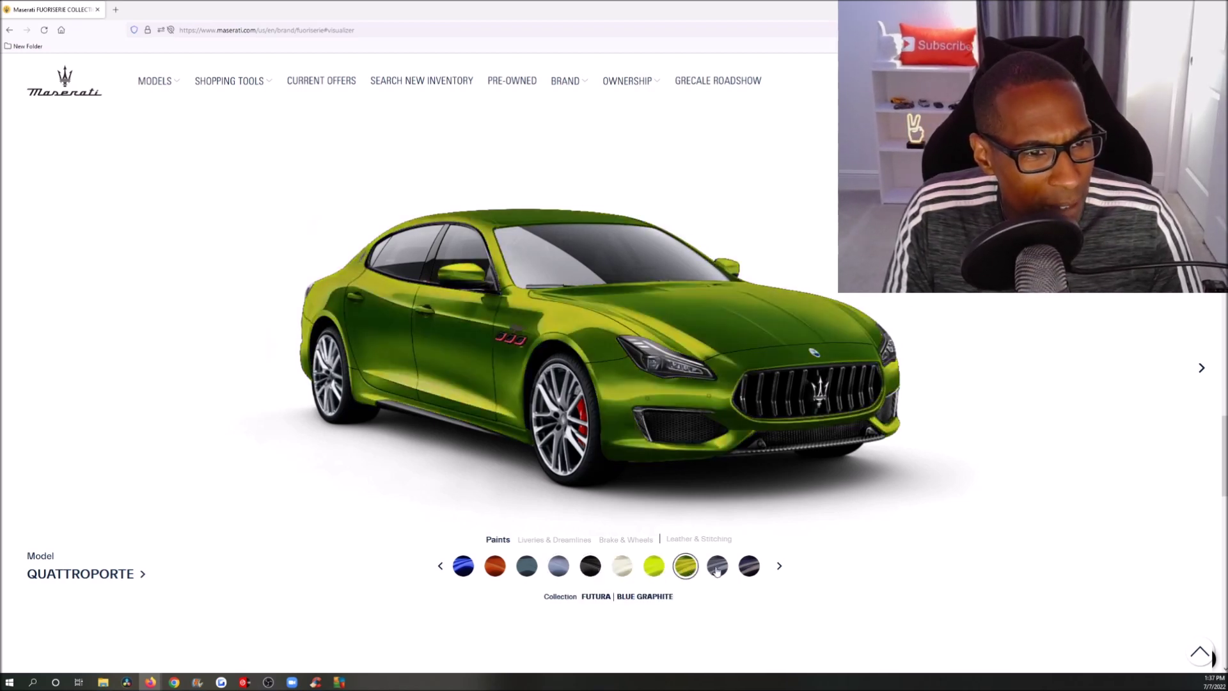
left_click(717, 566)
left_click(751, 569)
left_click(778, 566)
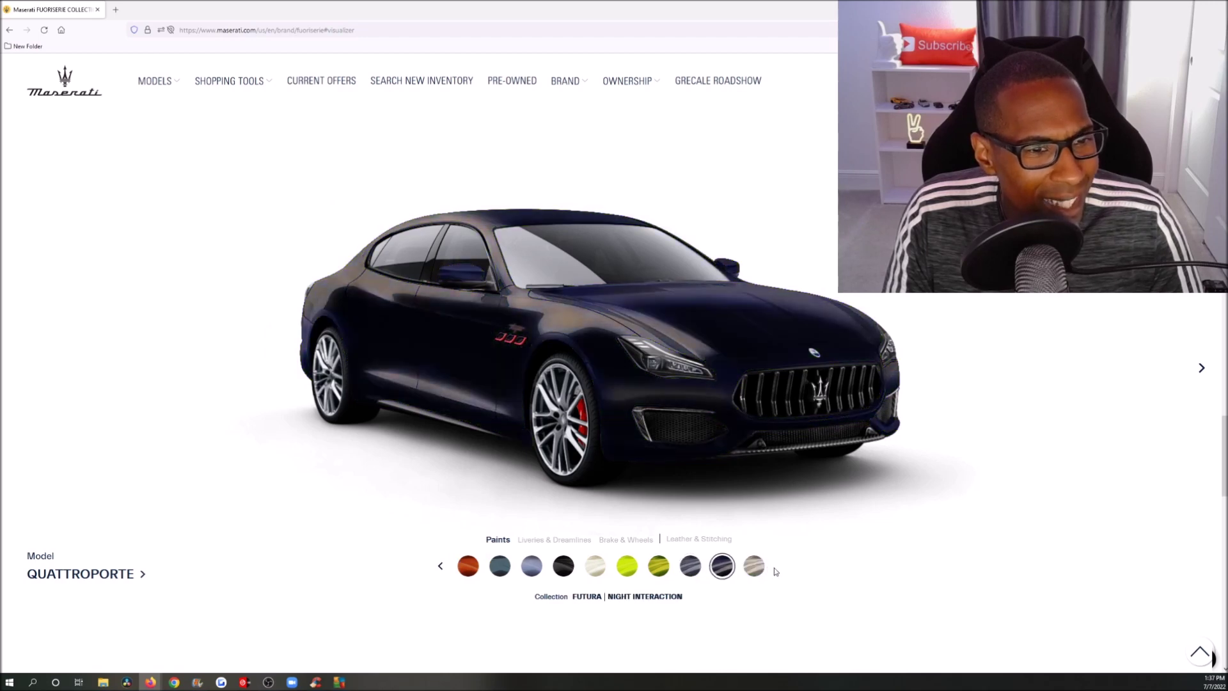
left_click(750, 568)
left_click(474, 569)
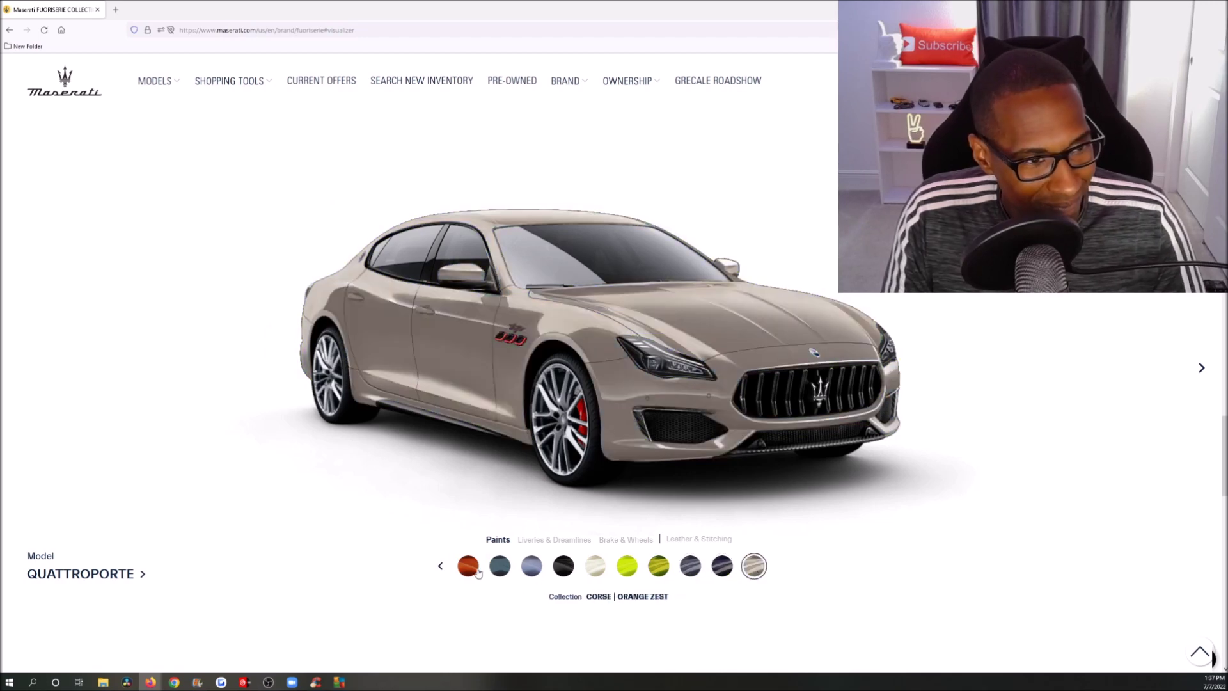
Compare bronze, Bianco Avorio, yellow and Blu Maserati, then settle on Corse Verde Royale green
left_click(441, 567)
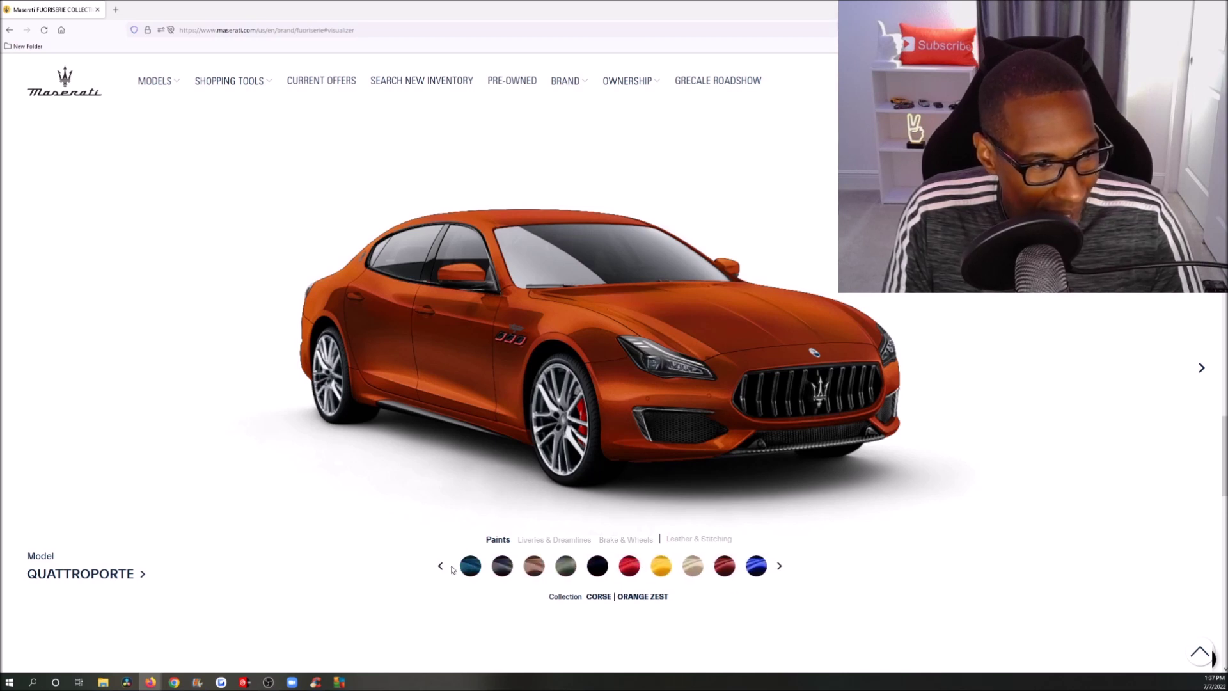
left_click(526, 568)
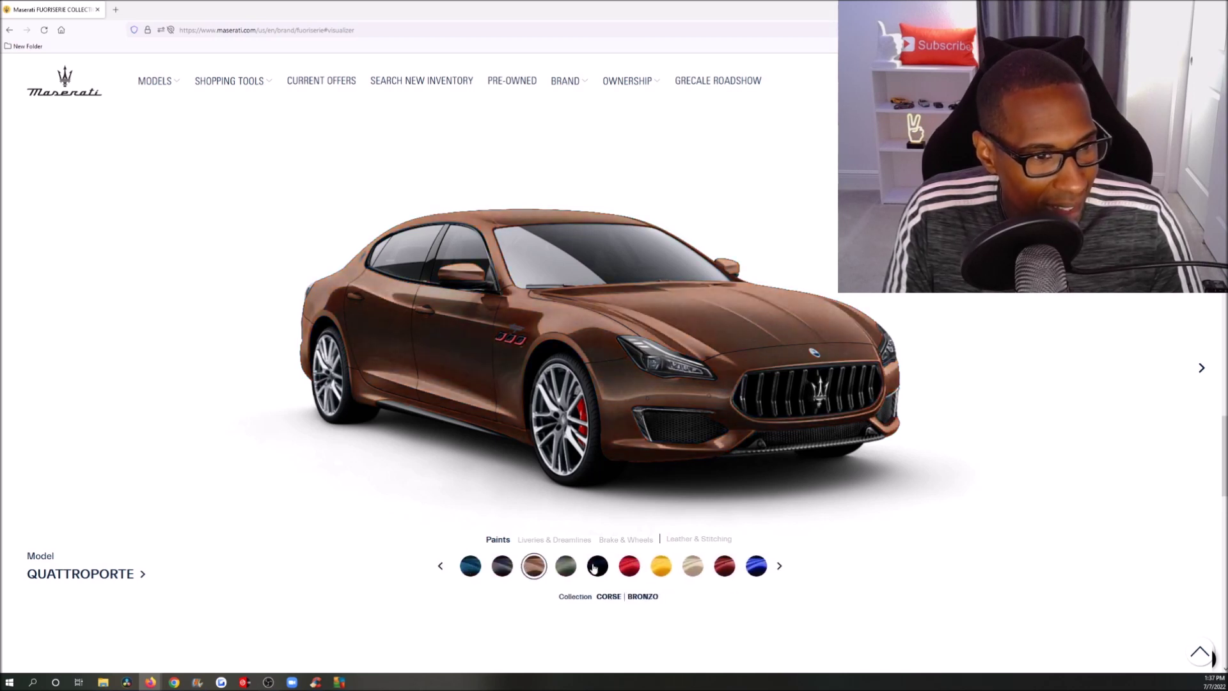
left_click(693, 567)
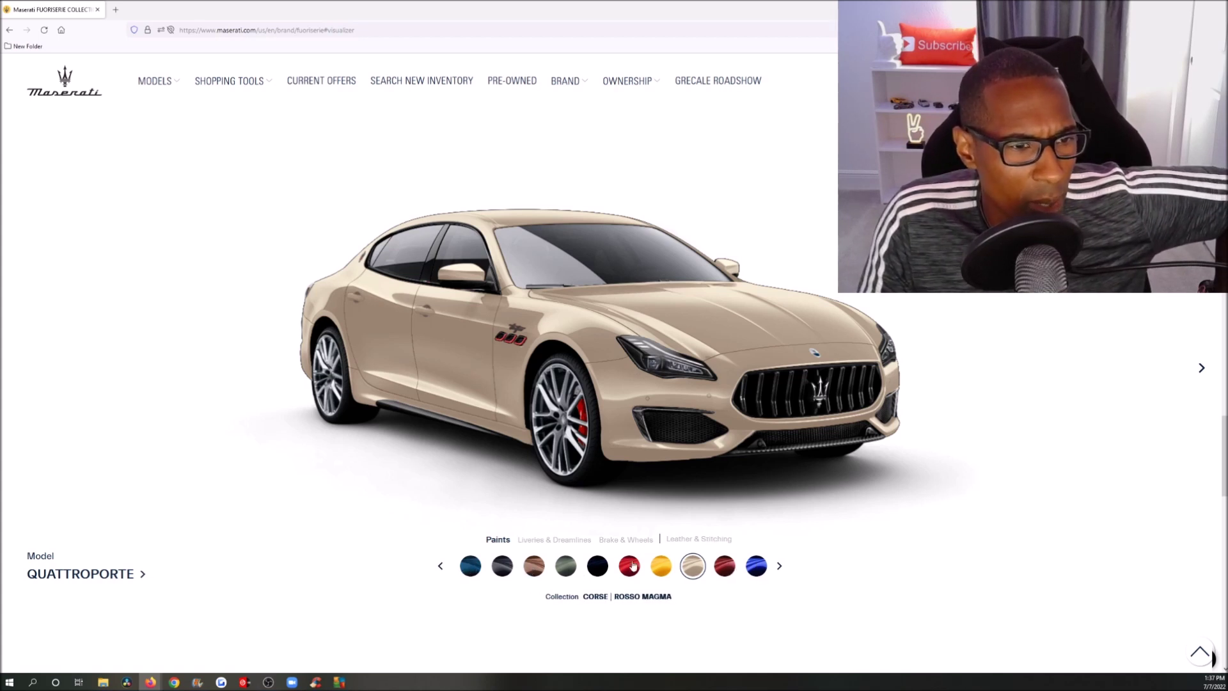
left_click(661, 566)
left_click(757, 566)
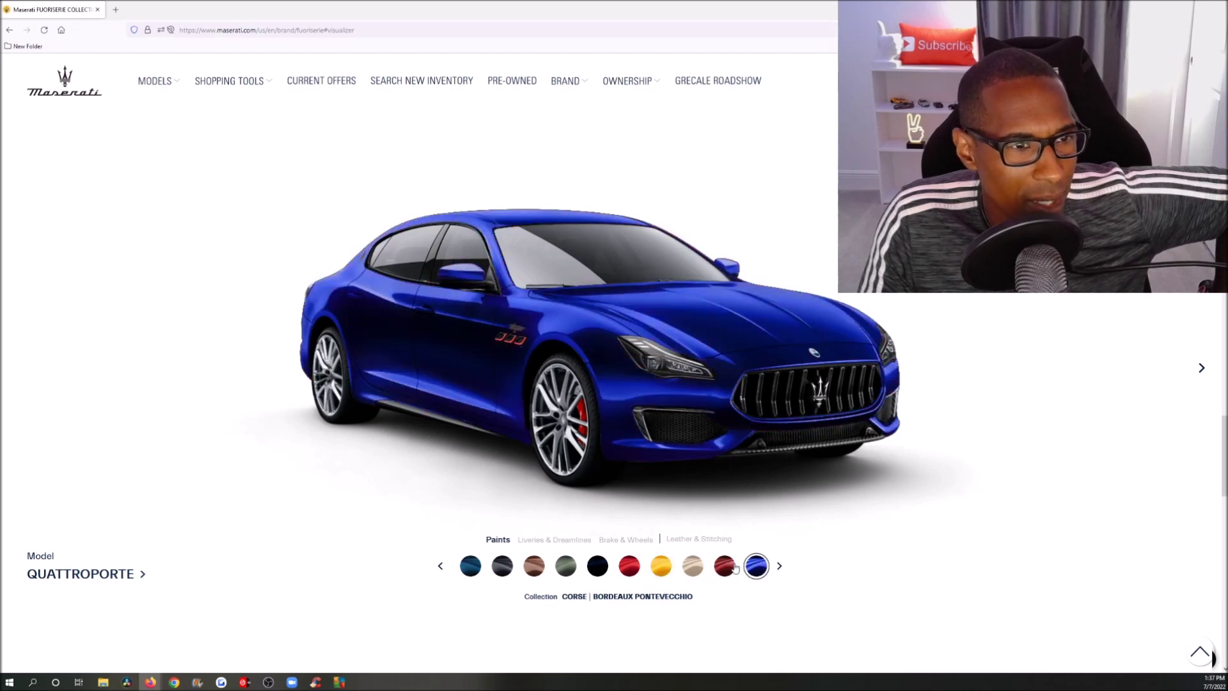
left_click(565, 566)
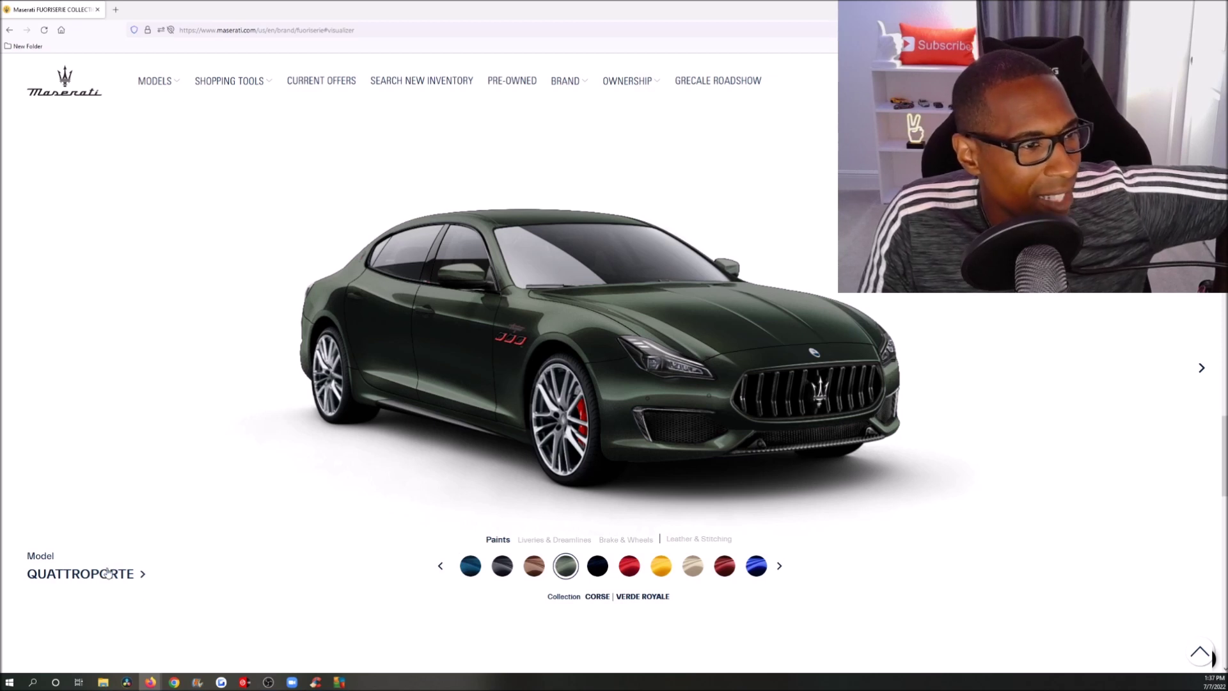
Preview the white, red and black double-stripe and Birdcage Bianco Avorio liveries, then remove the livery
left_click(547, 541)
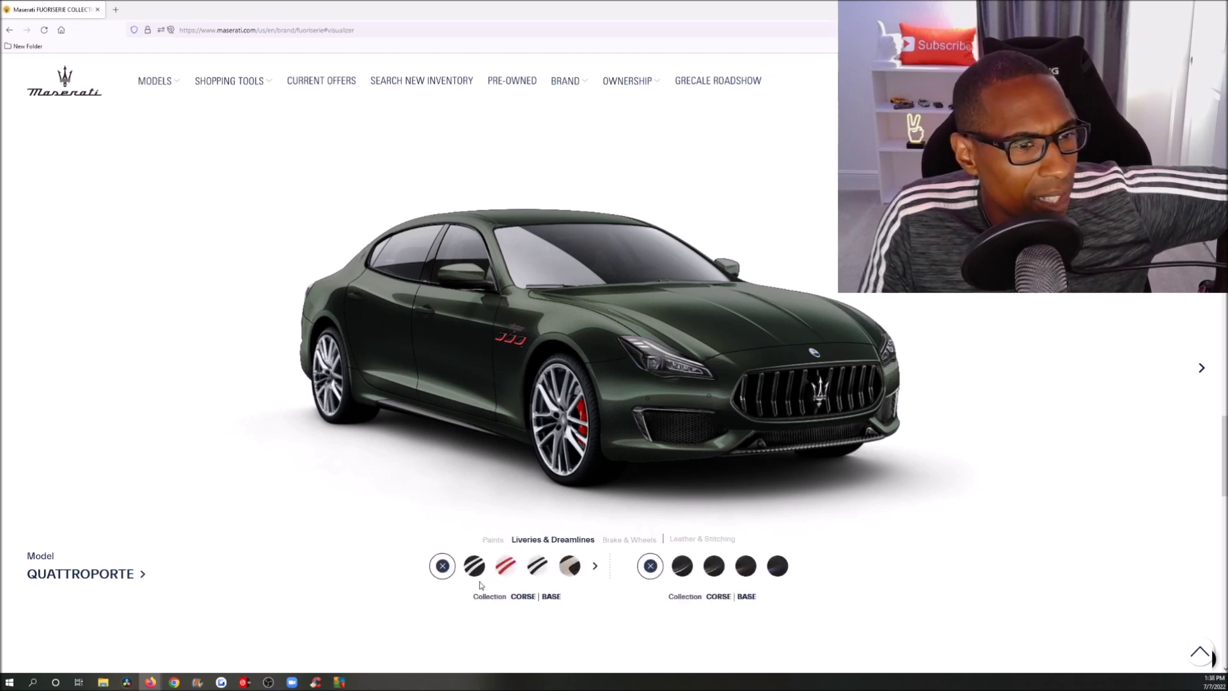
left_click(473, 572)
left_click(507, 576)
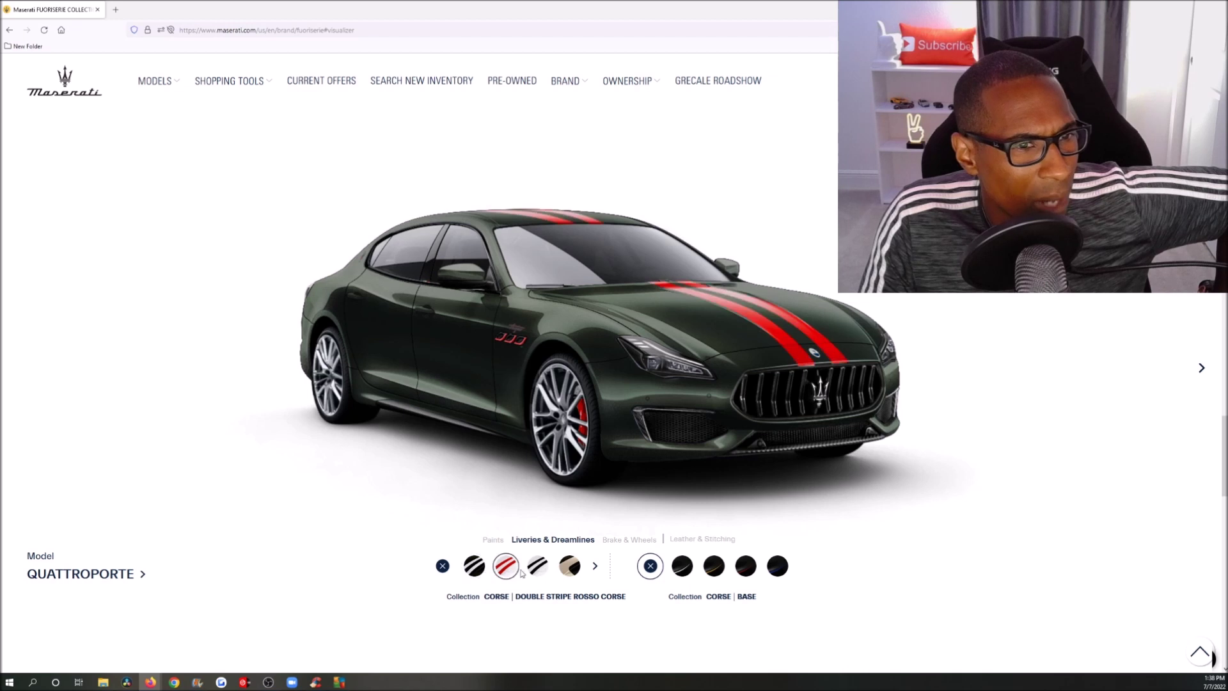
left_click(541, 571)
left_click(570, 566)
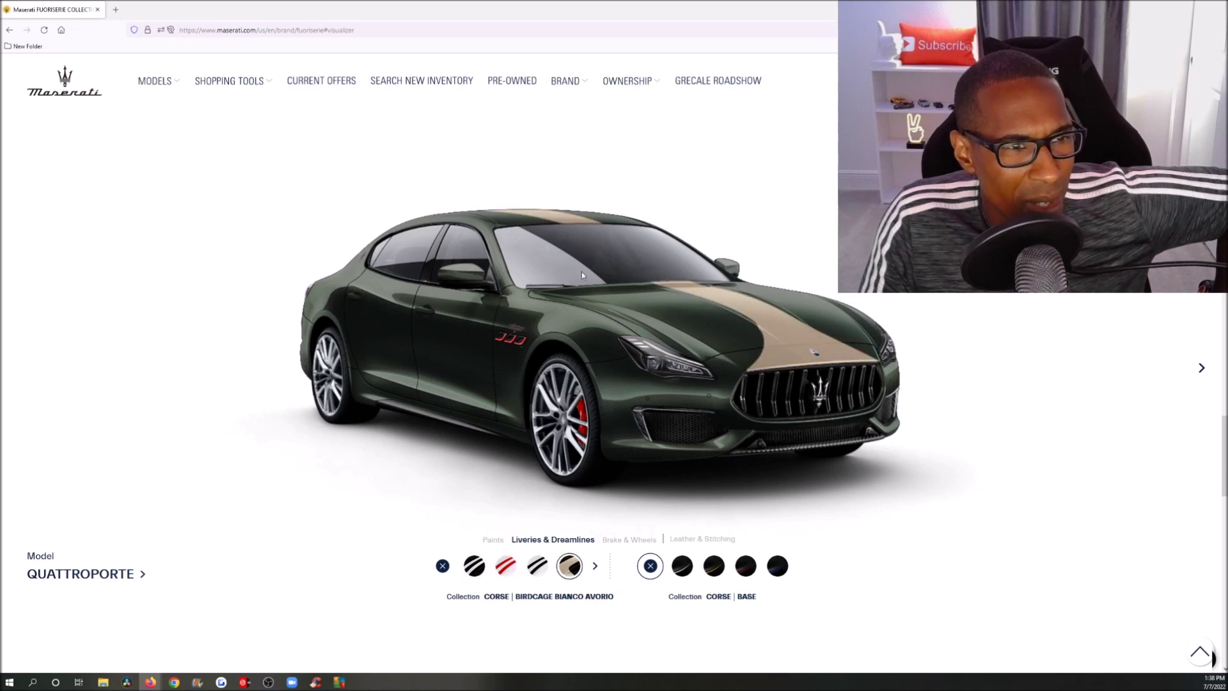
left_click(443, 566)
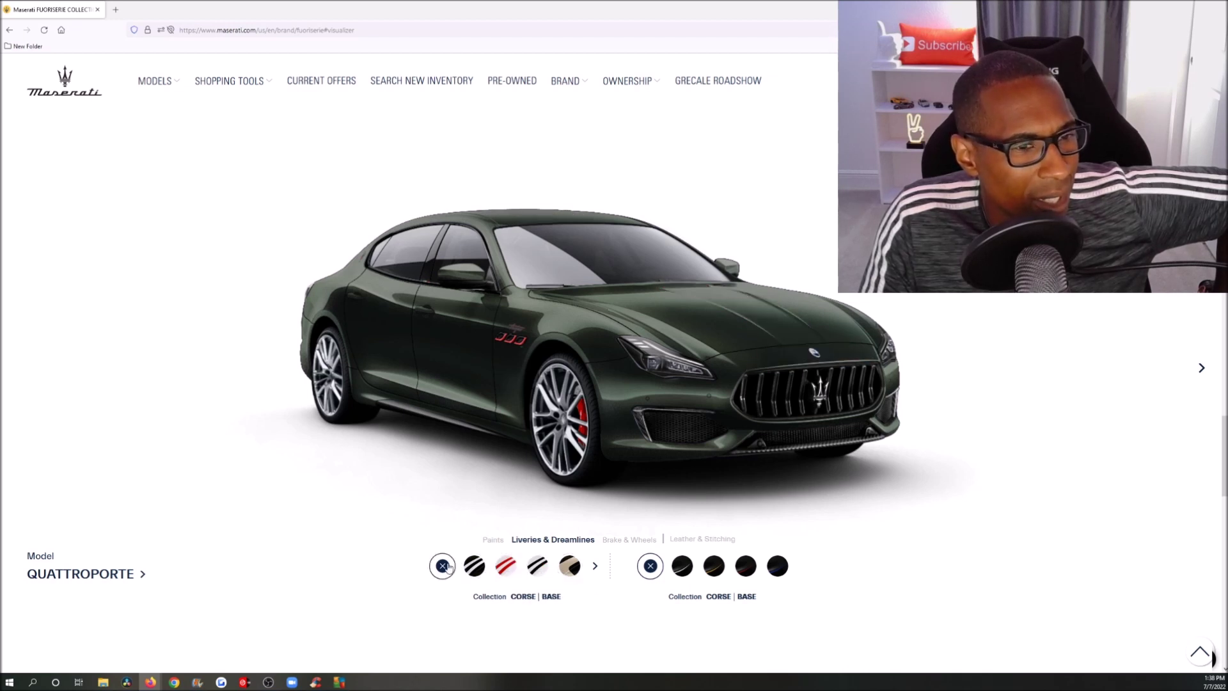
Try Bianco, Giallo Avia Pervia, Rosso Corse and Blu Emblema dreamlines, settling on Rosso Corse red
left_click(680, 570)
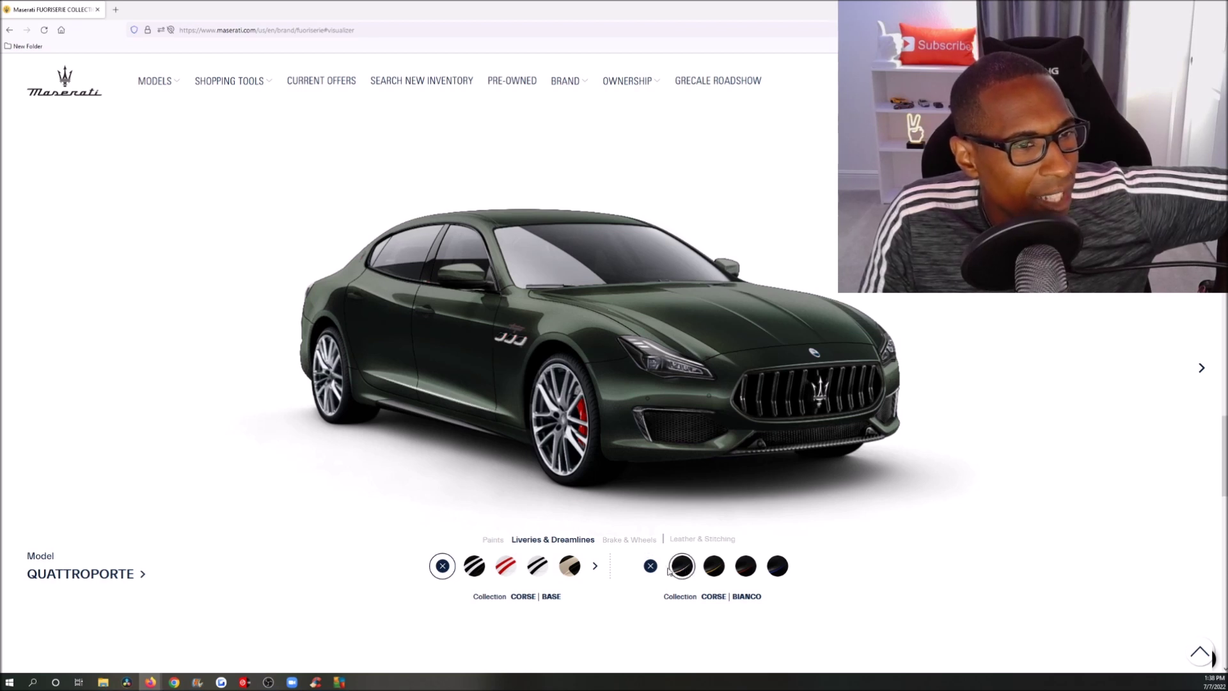
left_click(709, 571)
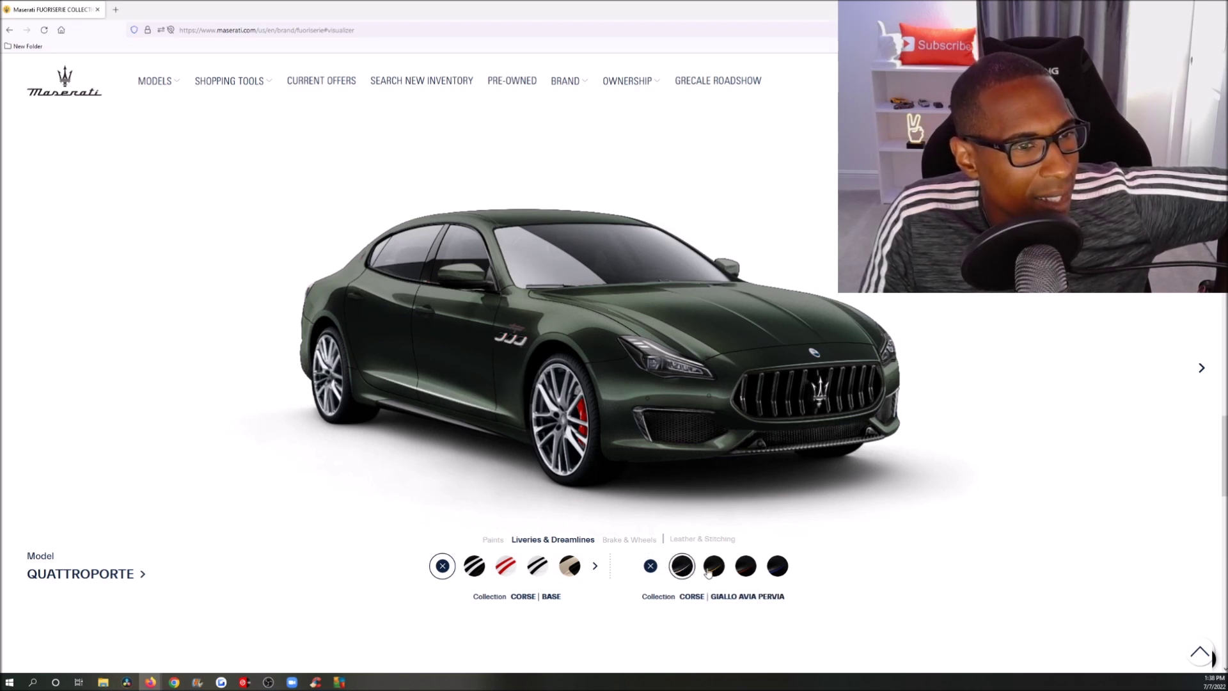
left_click(744, 568)
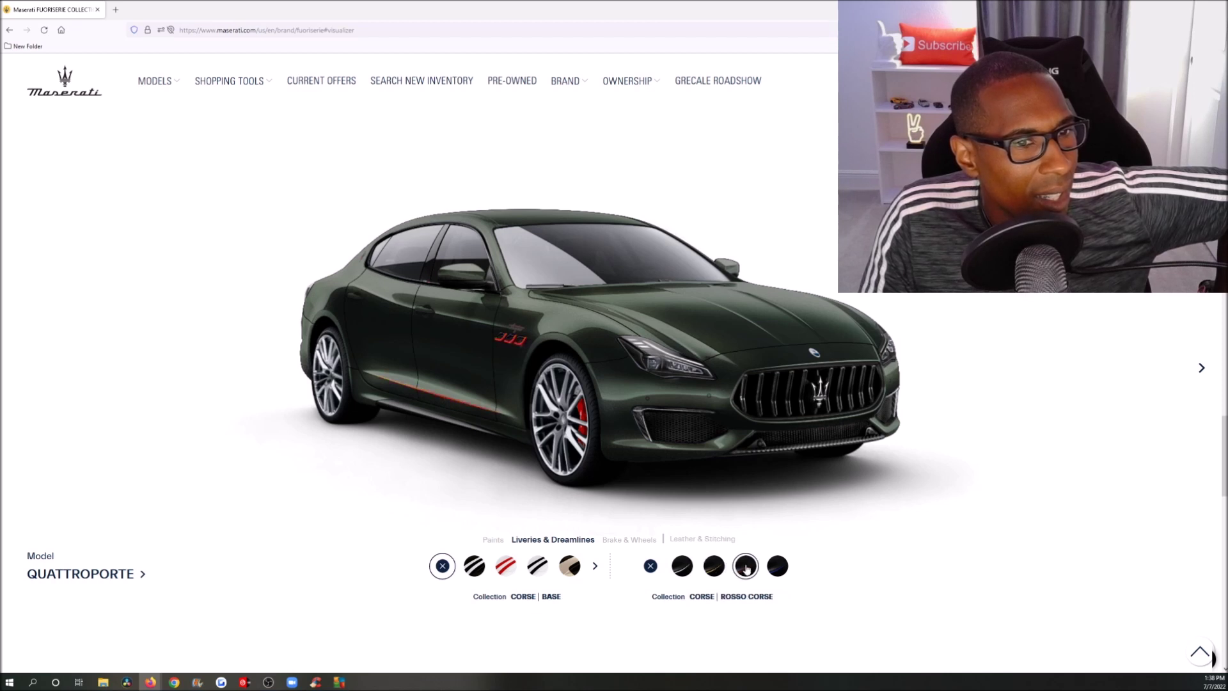
left_click(777, 567)
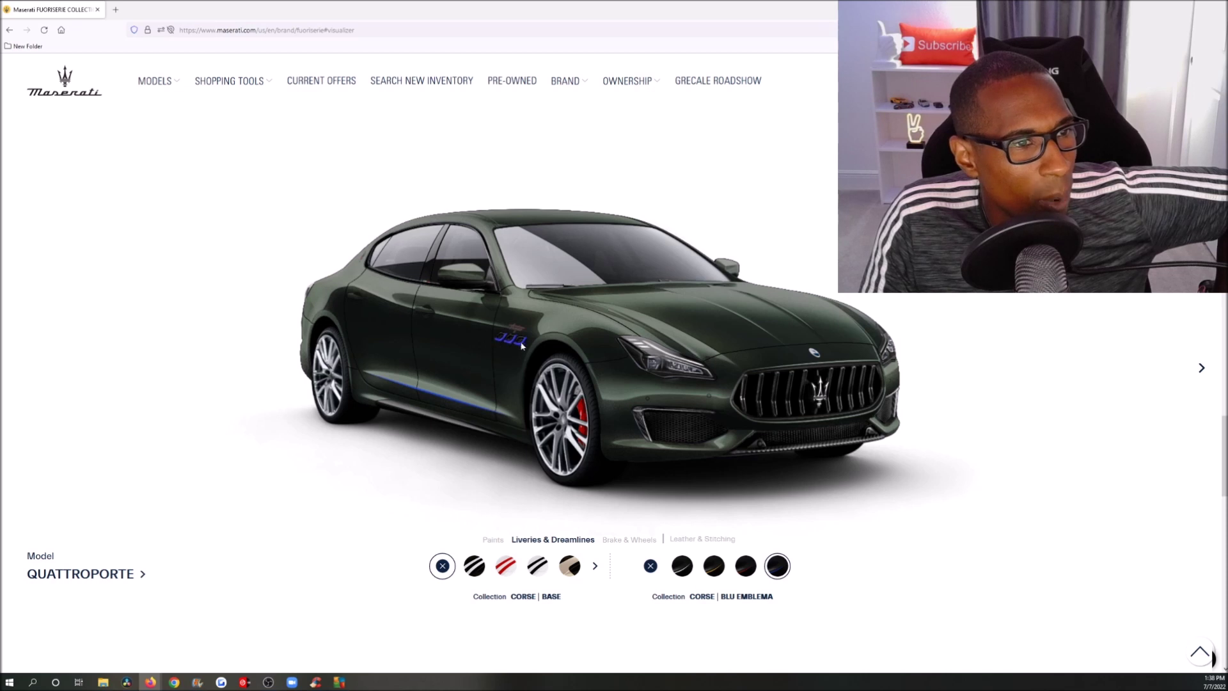
left_click(1203, 368)
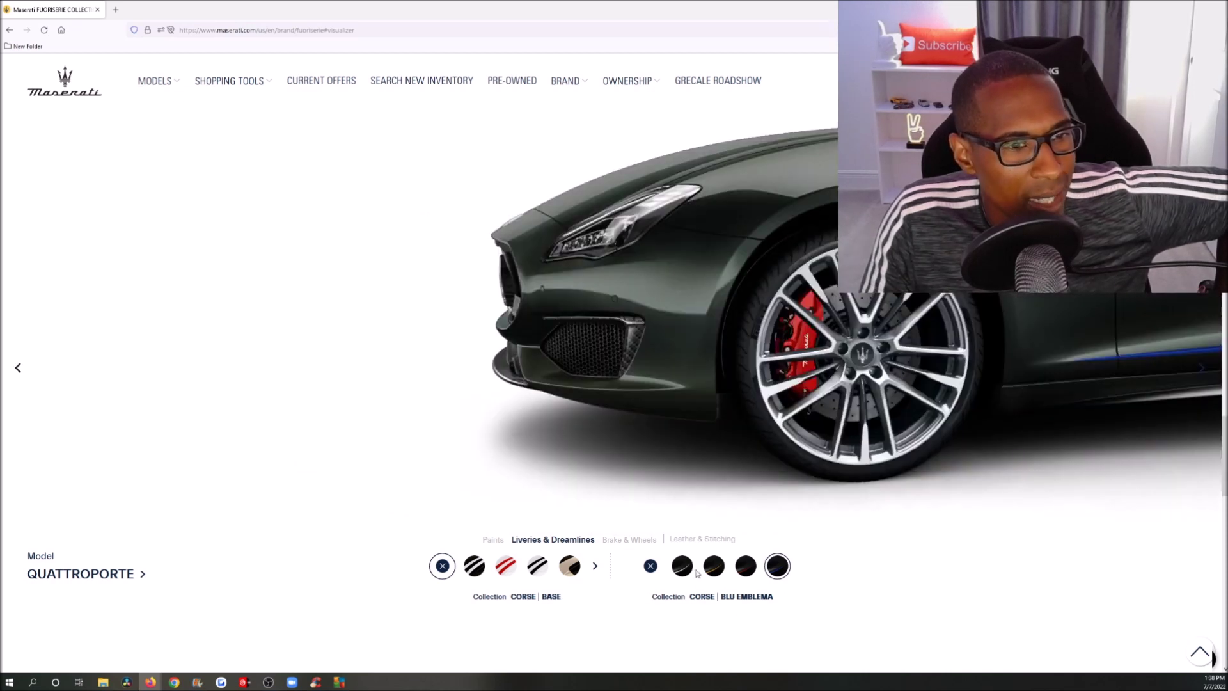
left_click(685, 569)
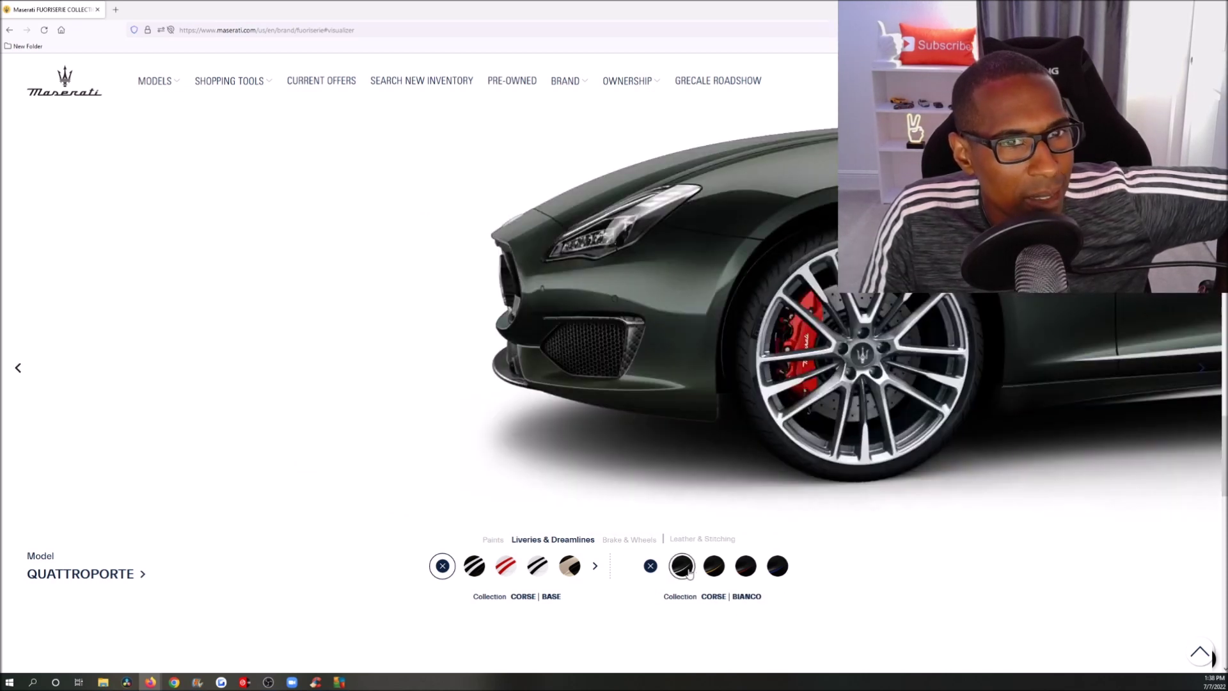
left_click(744, 567)
left_click(776, 567)
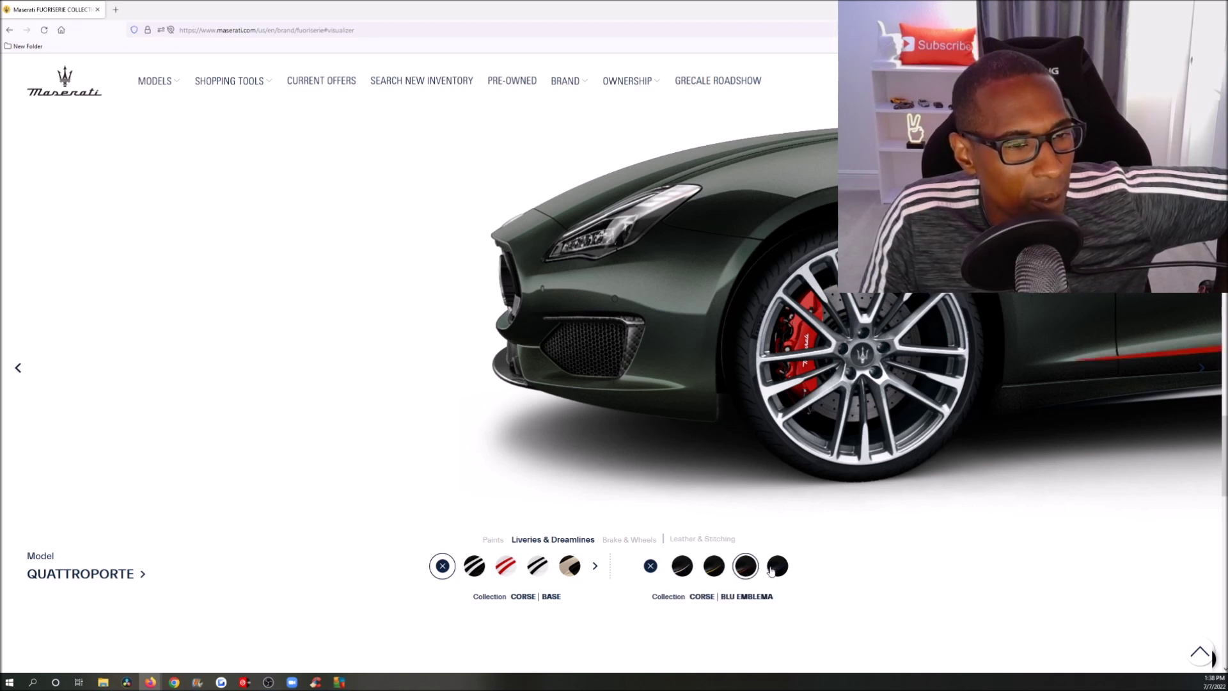
left_click(682, 566)
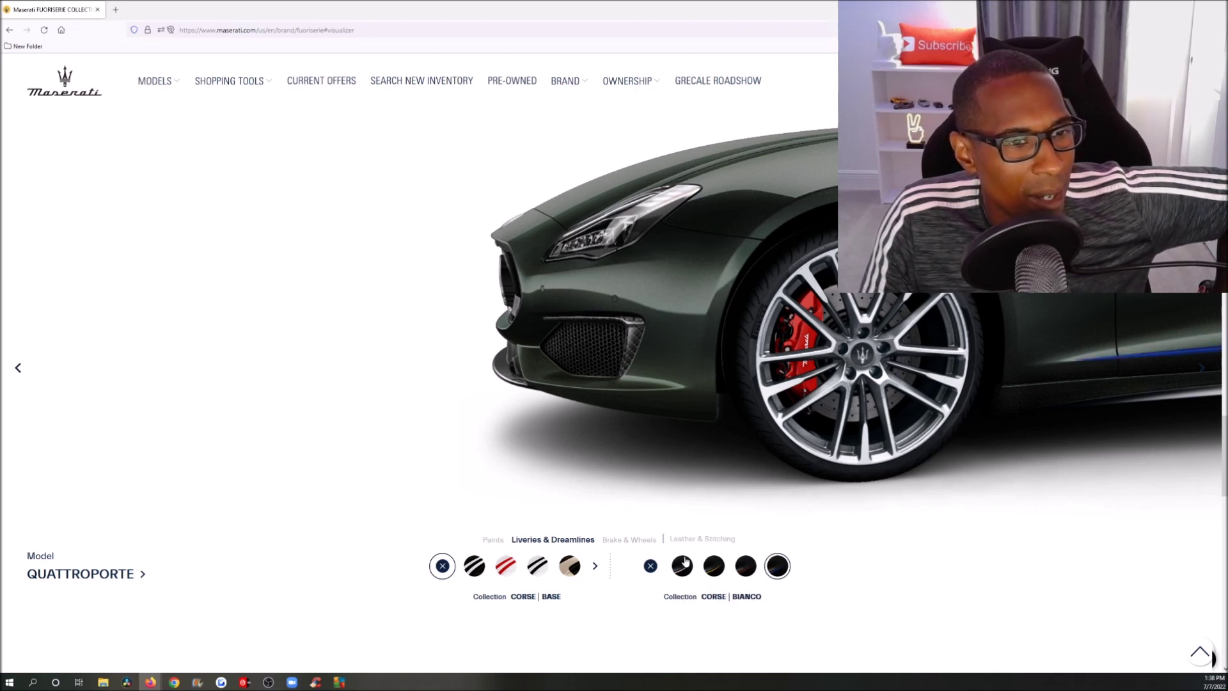
left_click(745, 566)
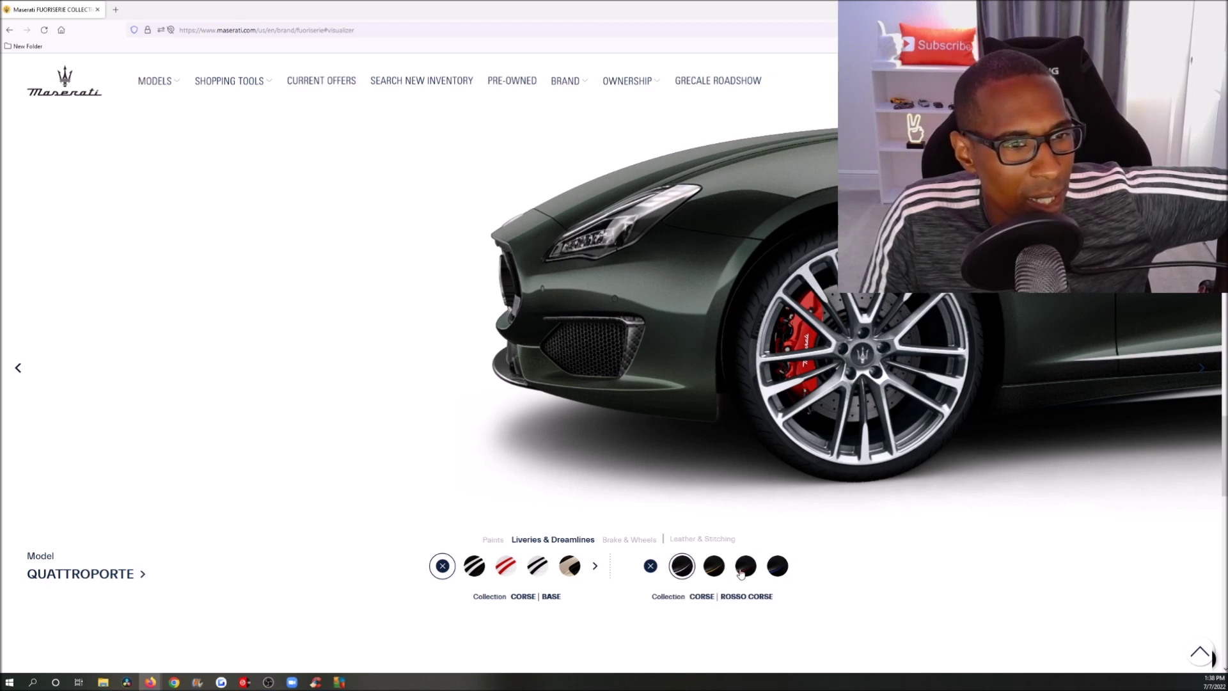
Compare Bianco and red dreamlines from the rear, then remove the dreamline accents
left_click(18, 371)
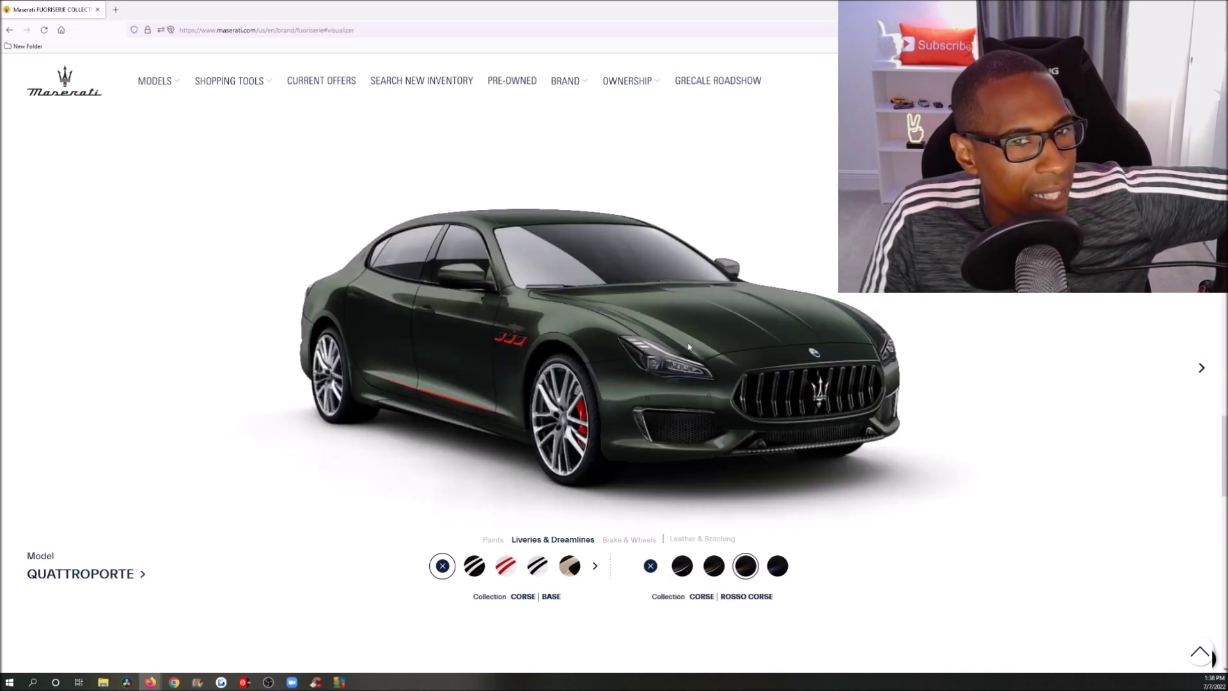
left_click(1202, 371)
left_click(1202, 370)
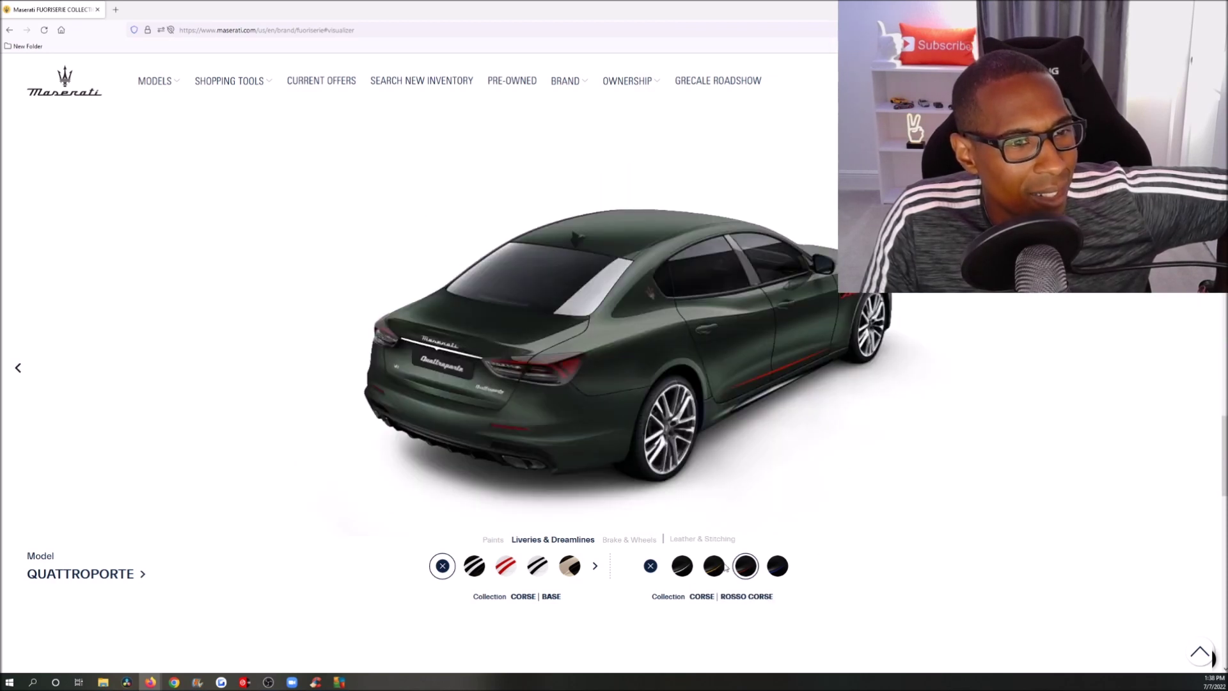
left_click(682, 566)
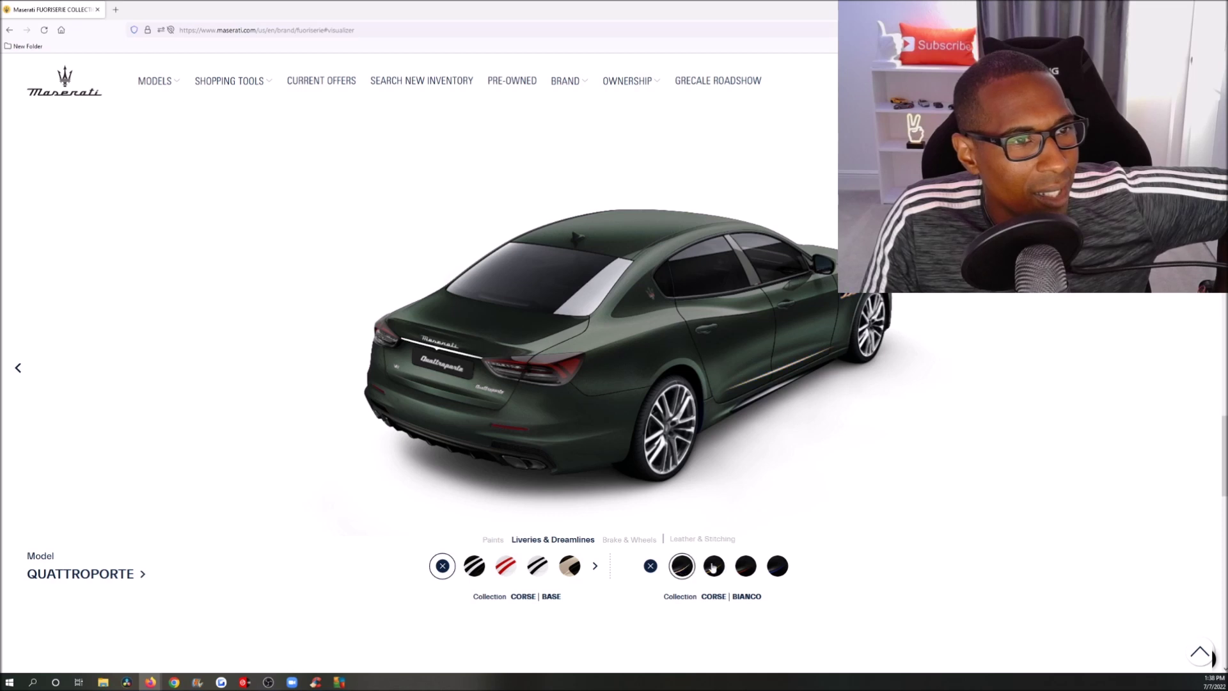
left_click(747, 563)
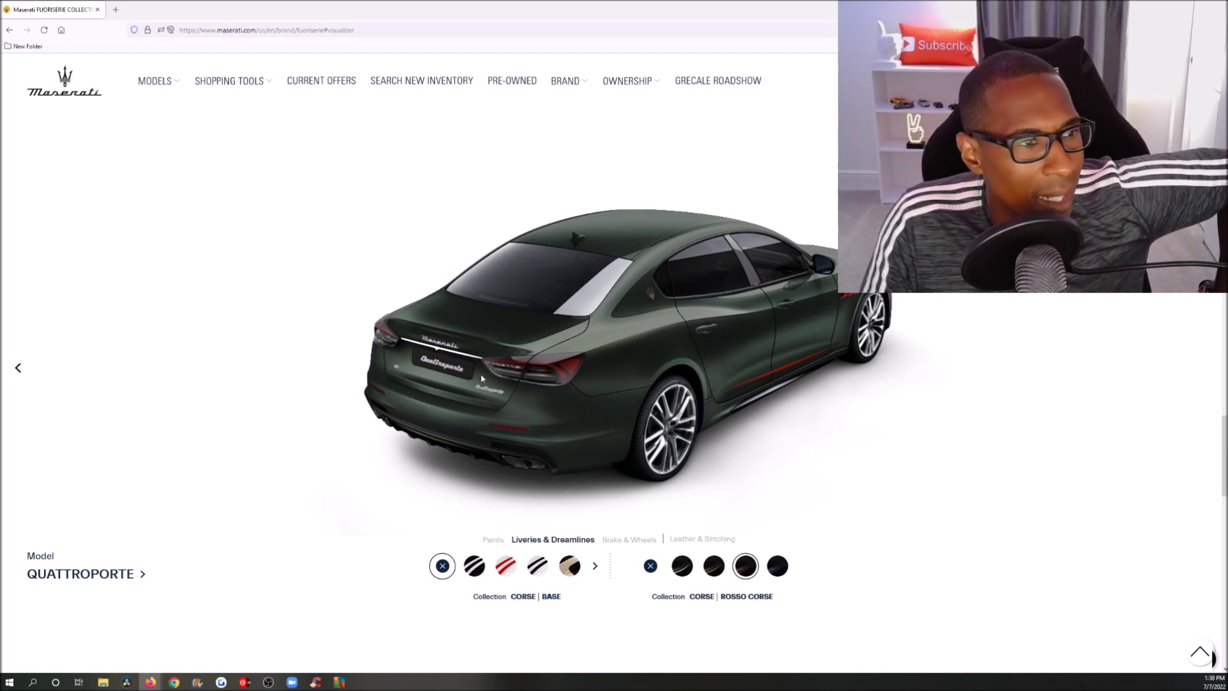
left_click(15, 372)
left_click(18, 373)
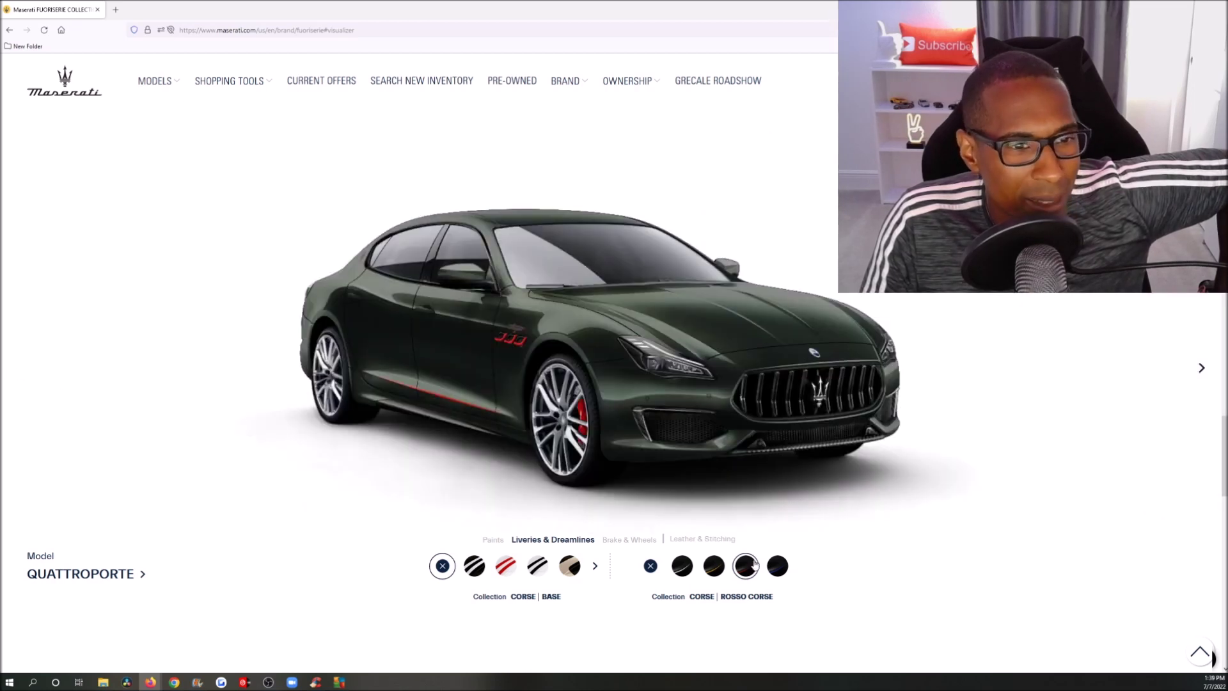
left_click(650, 567)
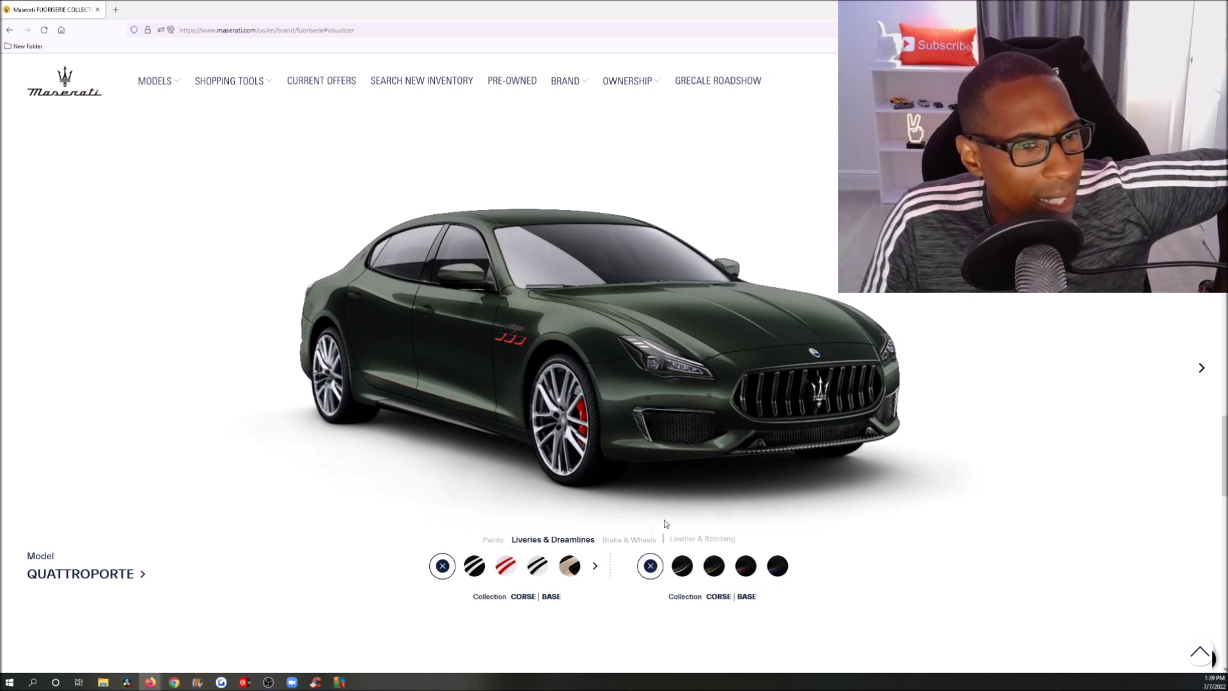
Preview Blue Classic, lime green and silver polished calipers, returning them to Rosso Corse red
left_click(626, 544)
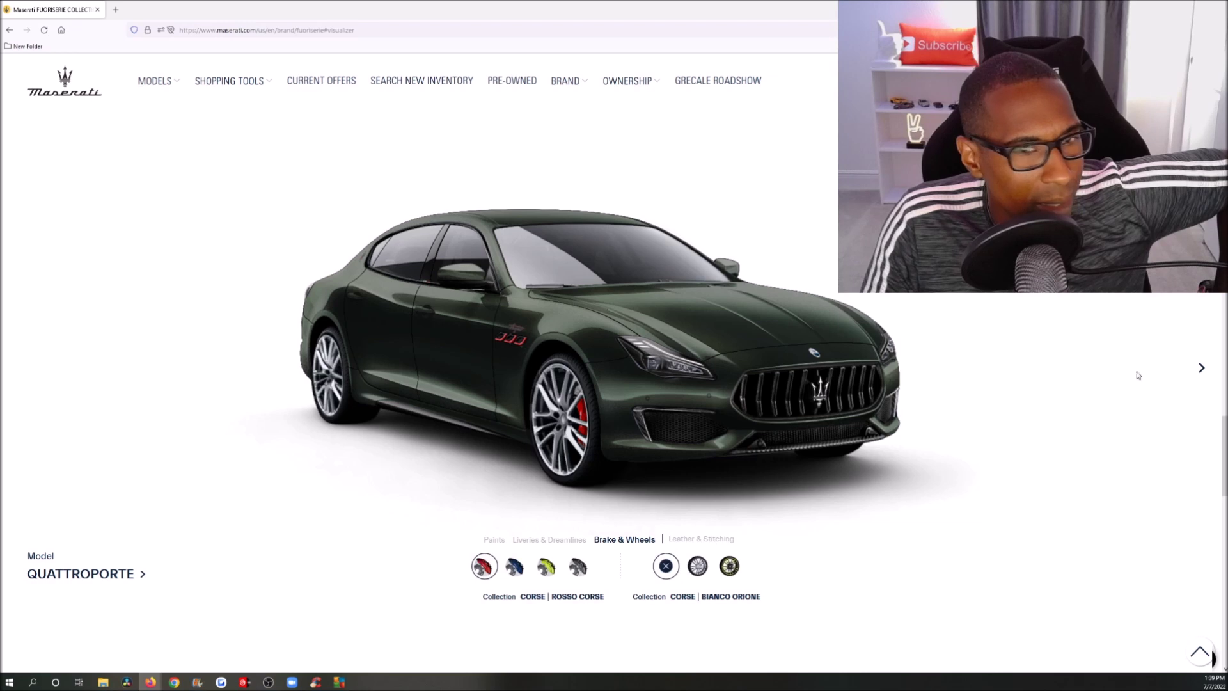
left_click(1203, 370)
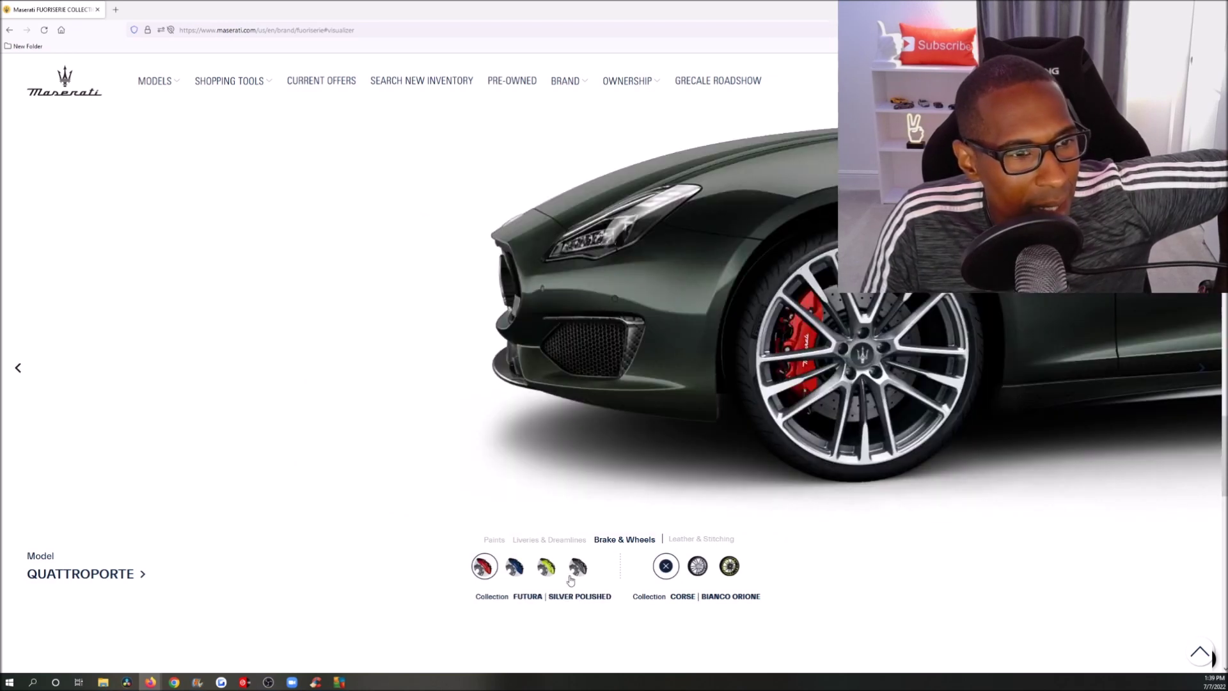
left_click(517, 567)
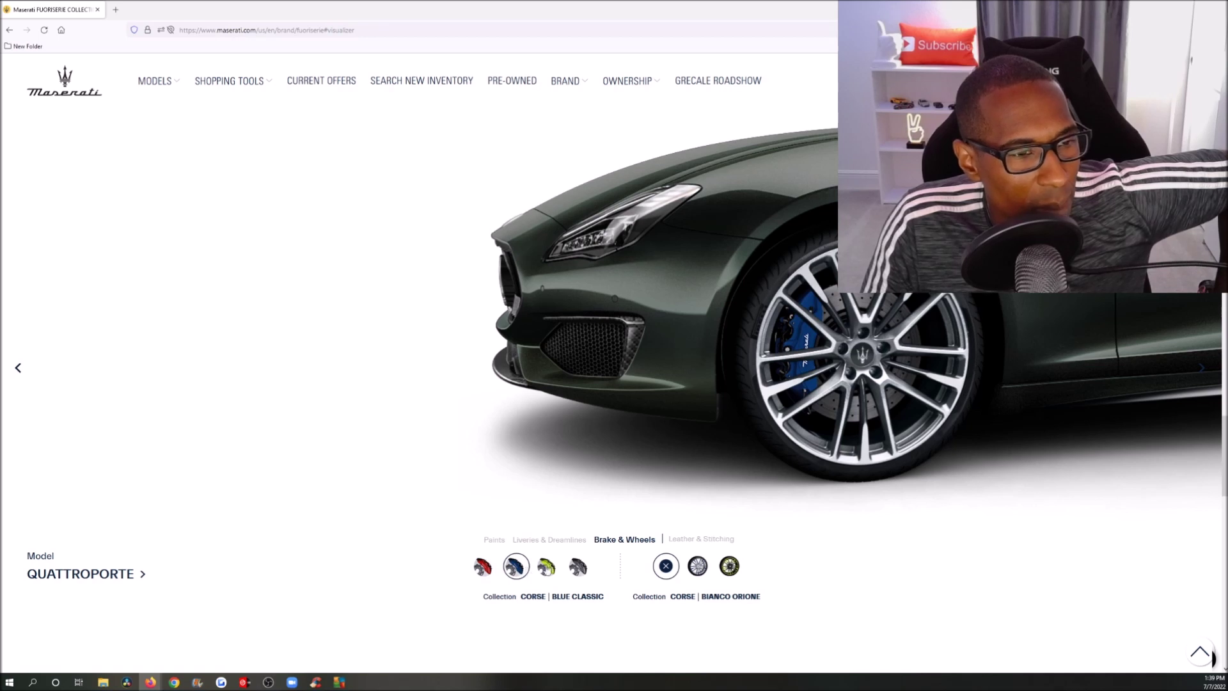
left_click(546, 568)
left_click(579, 567)
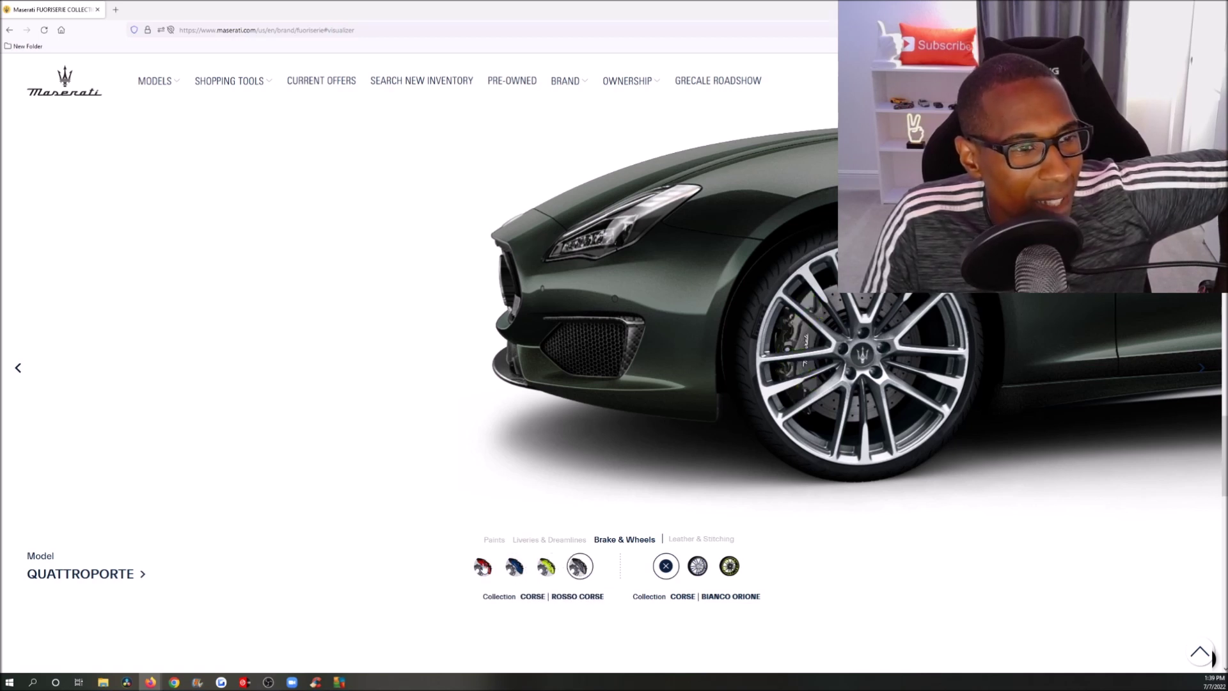
left_click(484, 567)
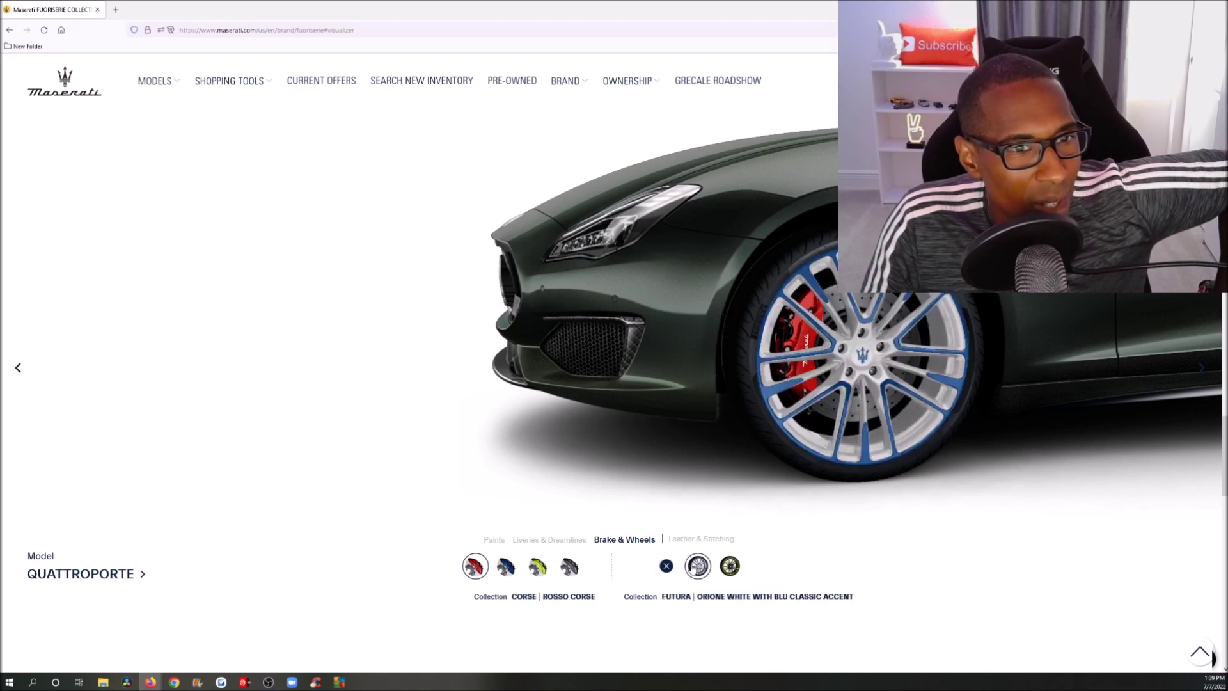
Try the black lime-accent wheels, revert to standard silver wheels, and go to Leather & Stitching
left_click(730, 567)
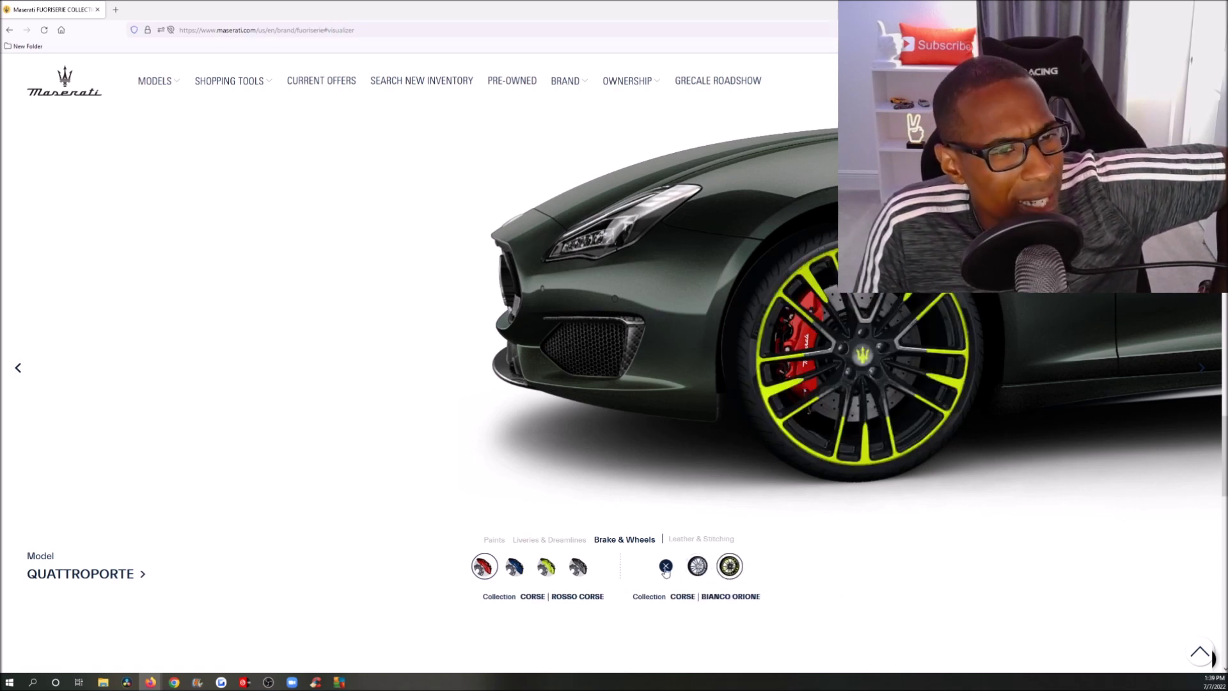
left_click(666, 567)
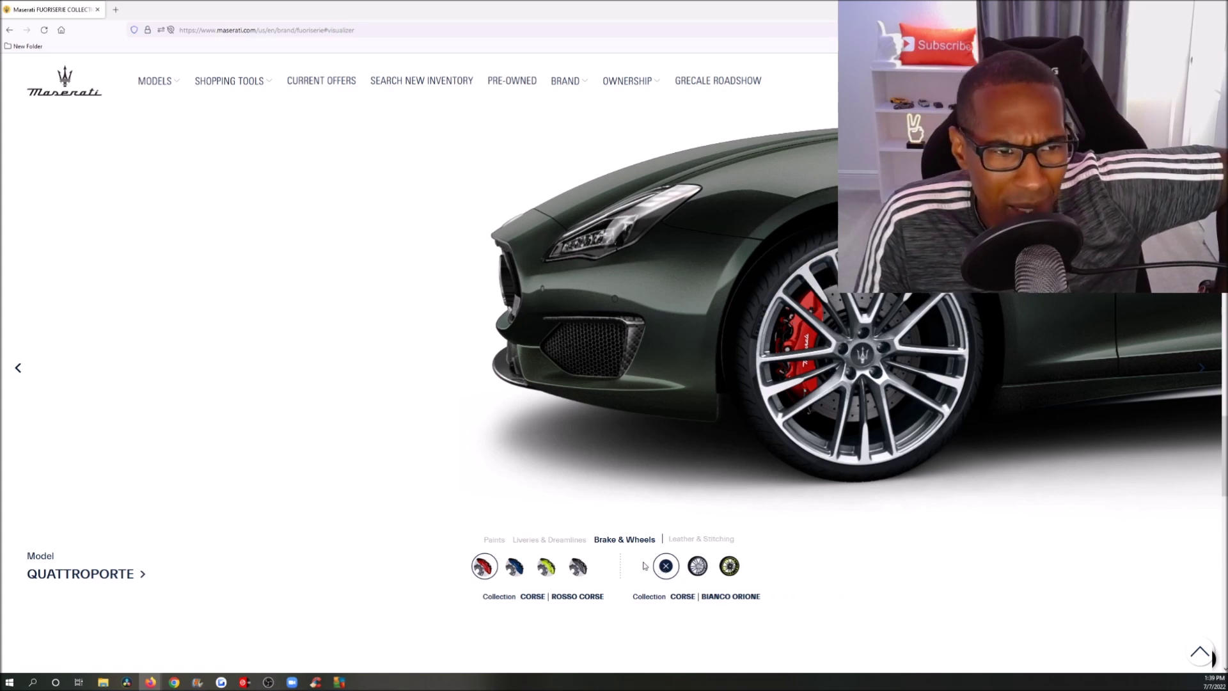
left_click(712, 541)
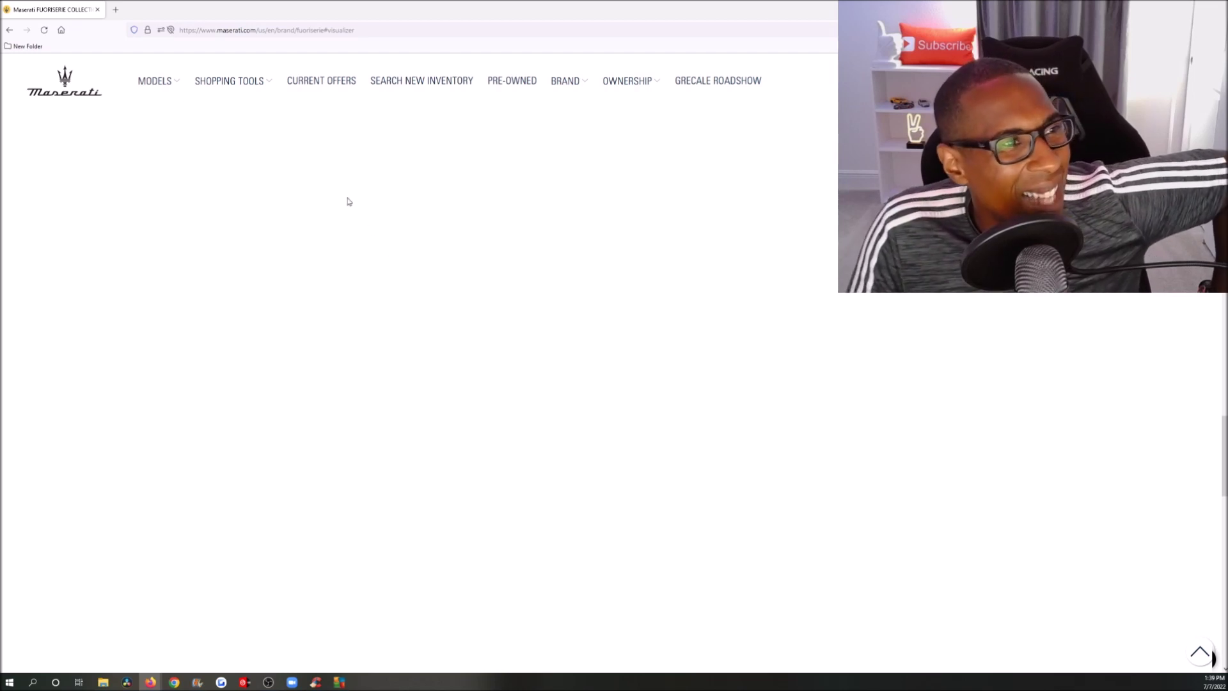
Try STYLE YOUR CAR twice, then reload the blank visualizer page in the browser
mouse_move(229, 80)
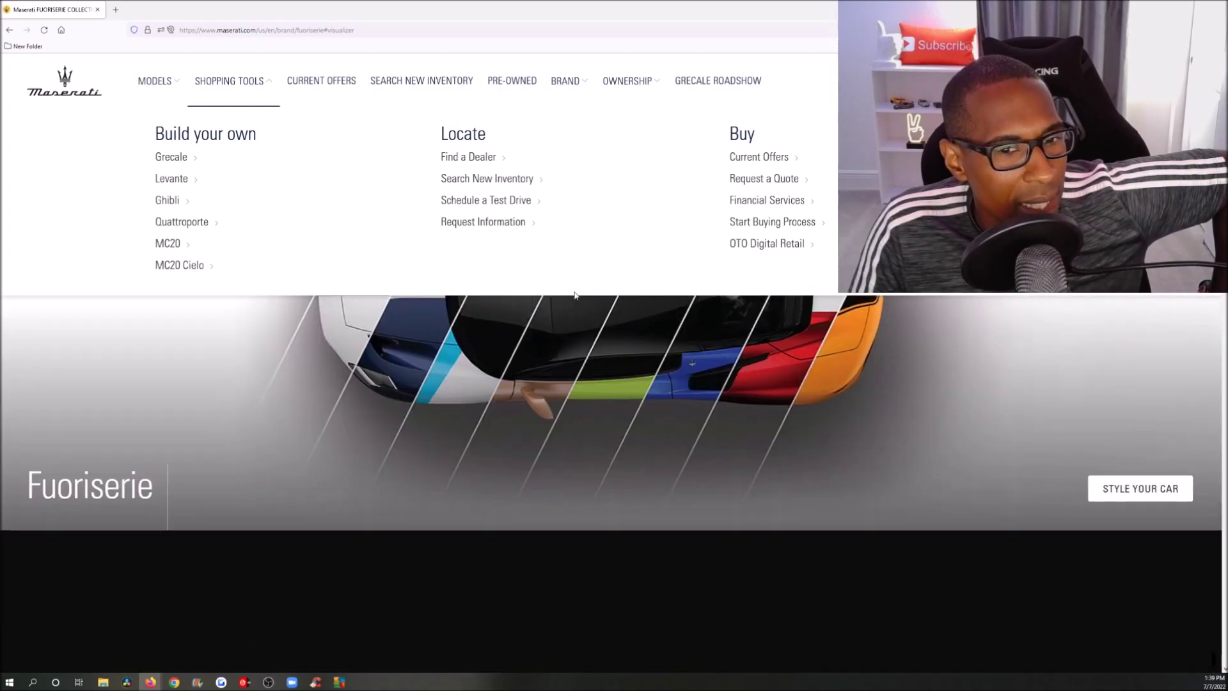
scroll(575, 295, "down", 10)
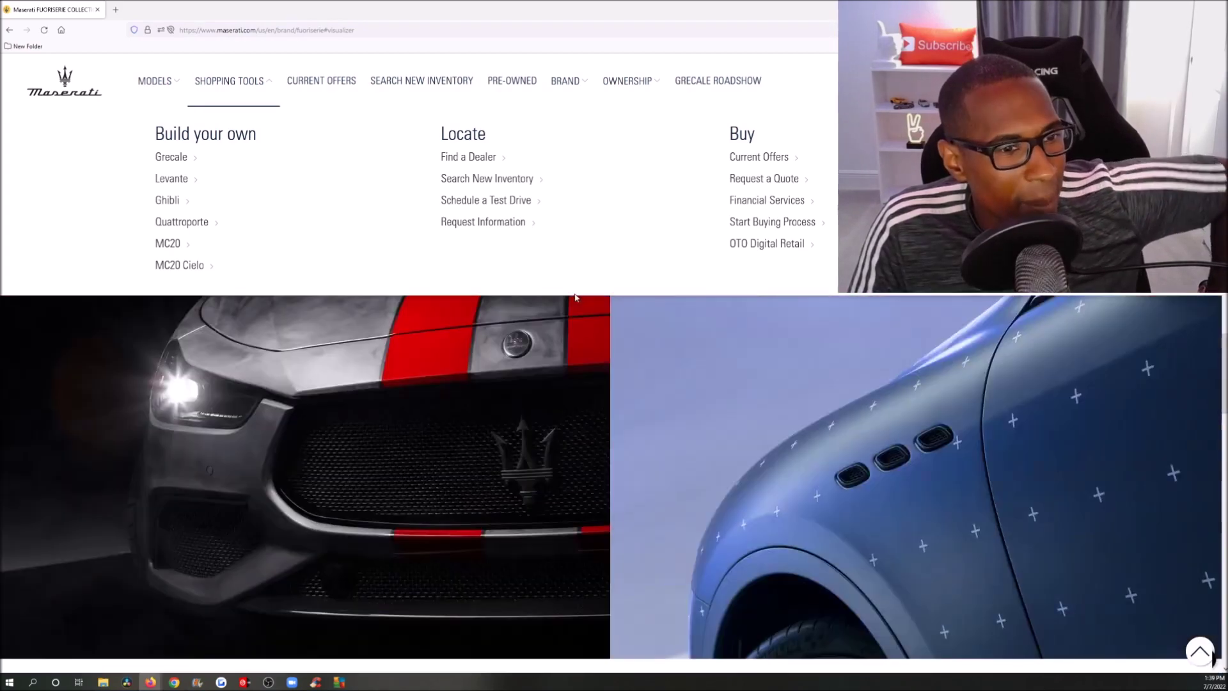
scroll(314, 409, "up", 10)
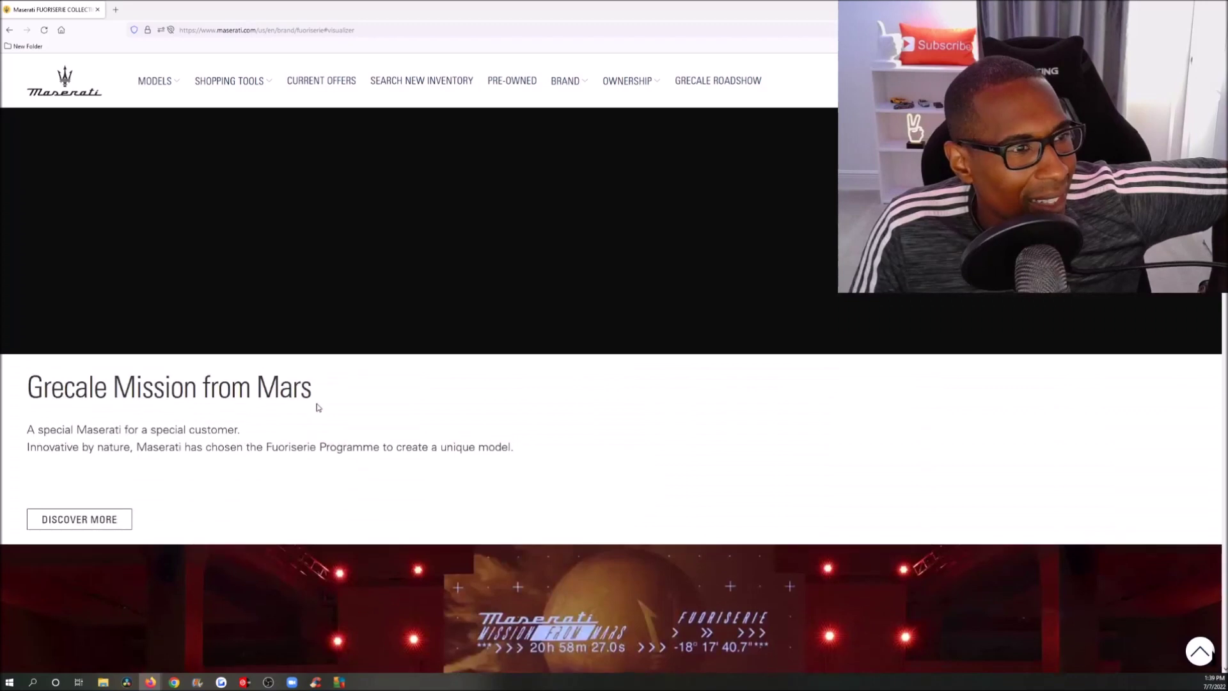
scroll(319, 411, "up", 8)
left_click(1128, 486)
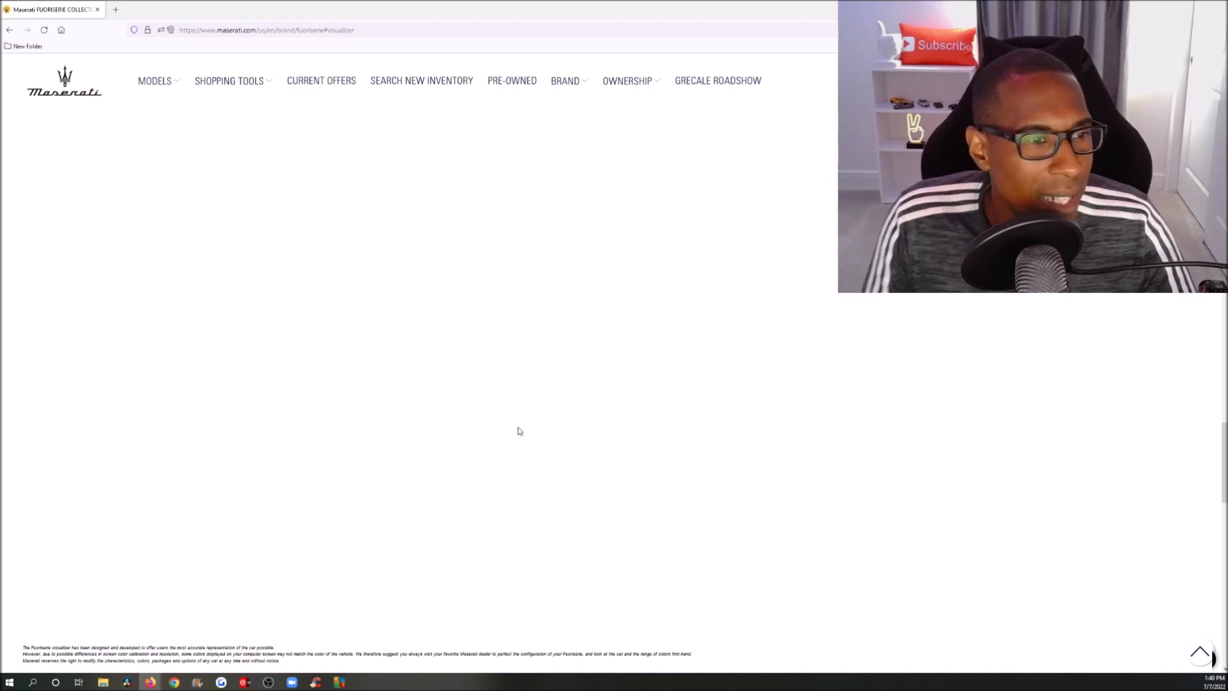
scroll(538, 428, "up", 15)
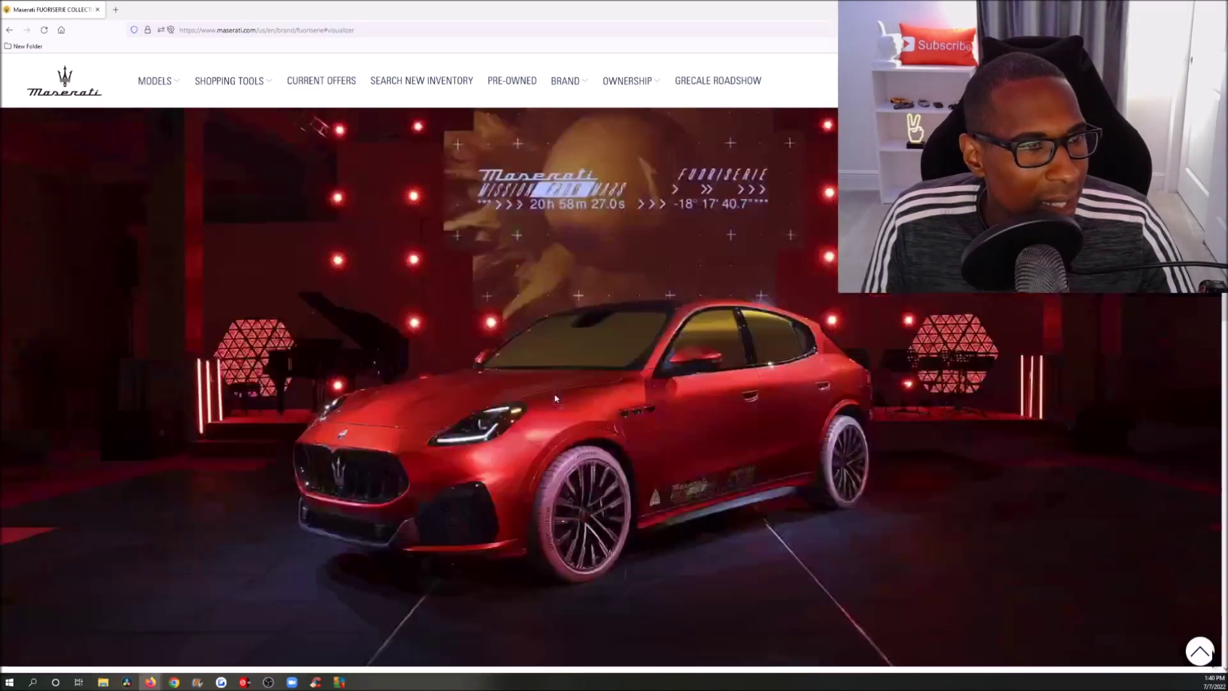
scroll(555, 399, "up", 10)
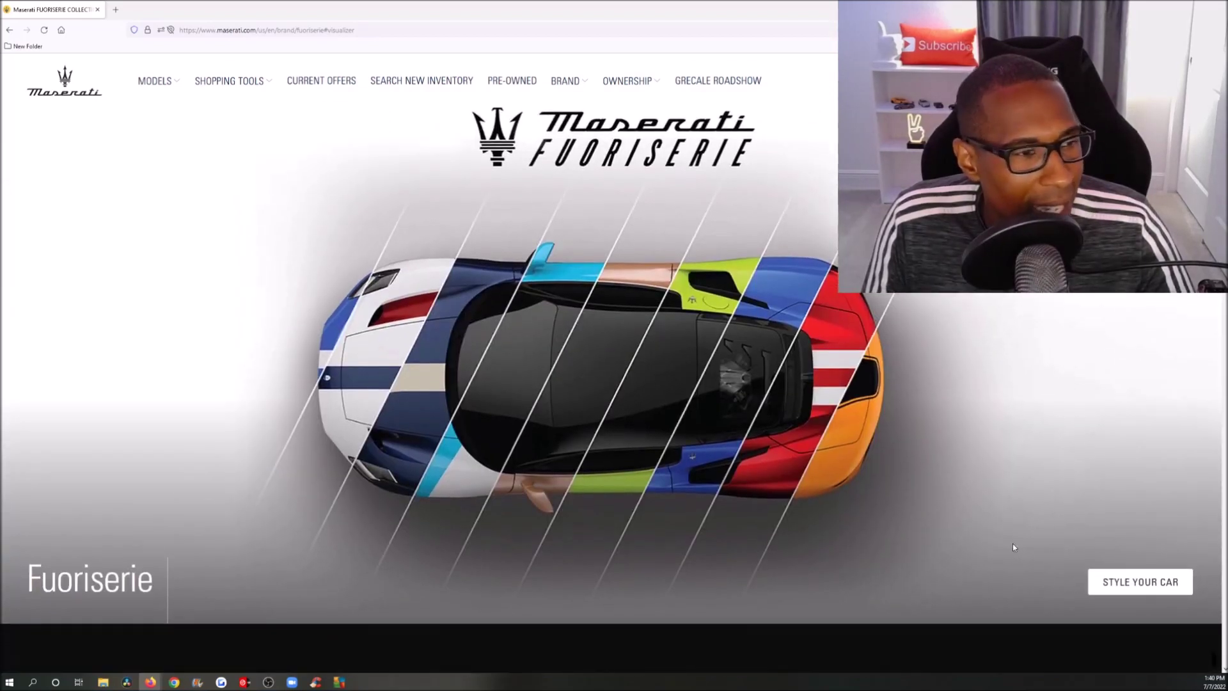
left_click(1126, 579)
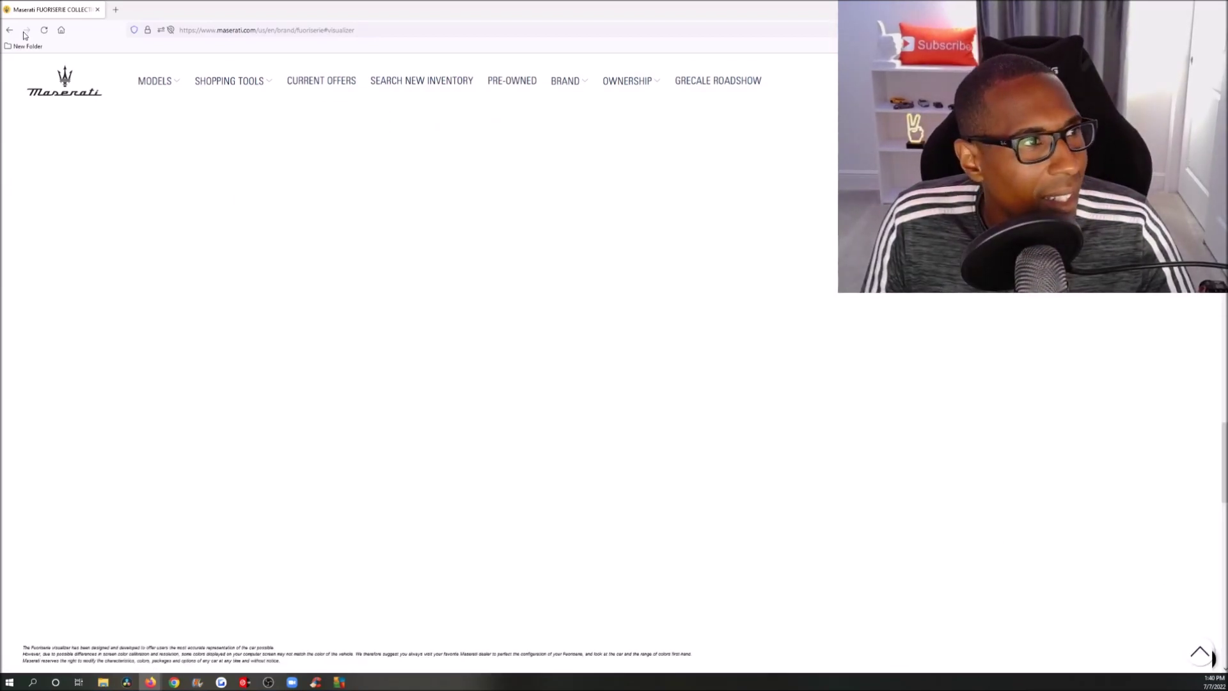
left_click(44, 30)
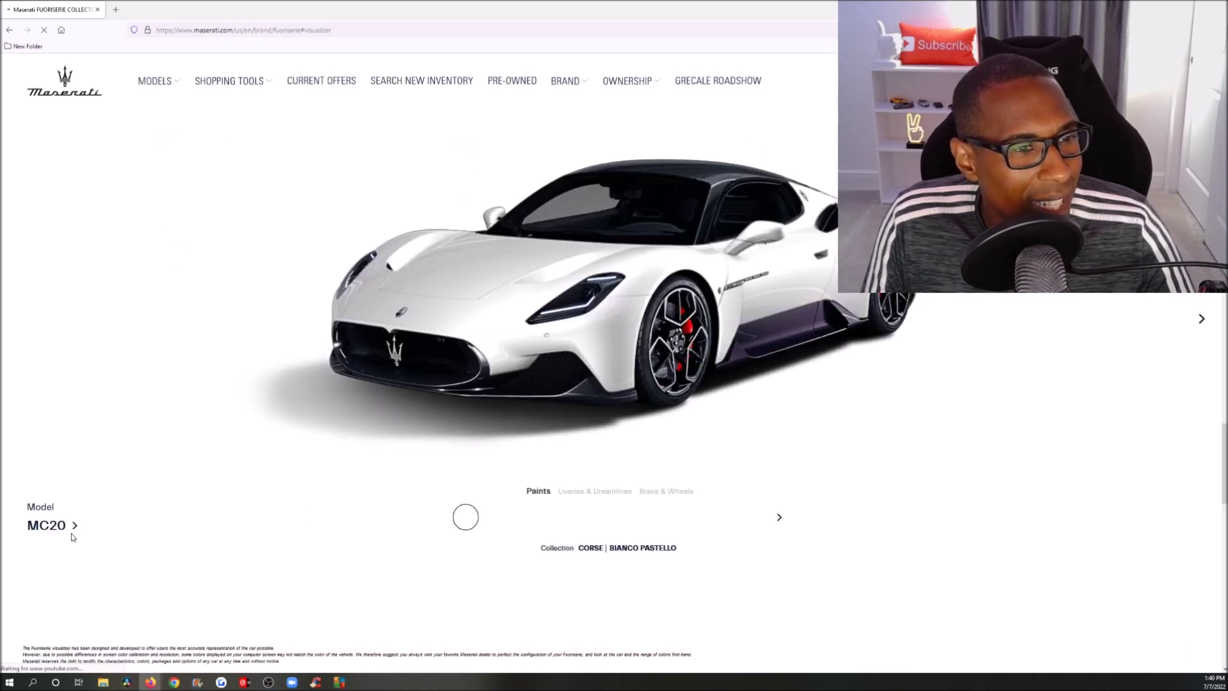
Change the model from MC20 to Quattroporte and show its Leather & Stitching choices
left_click(57, 525)
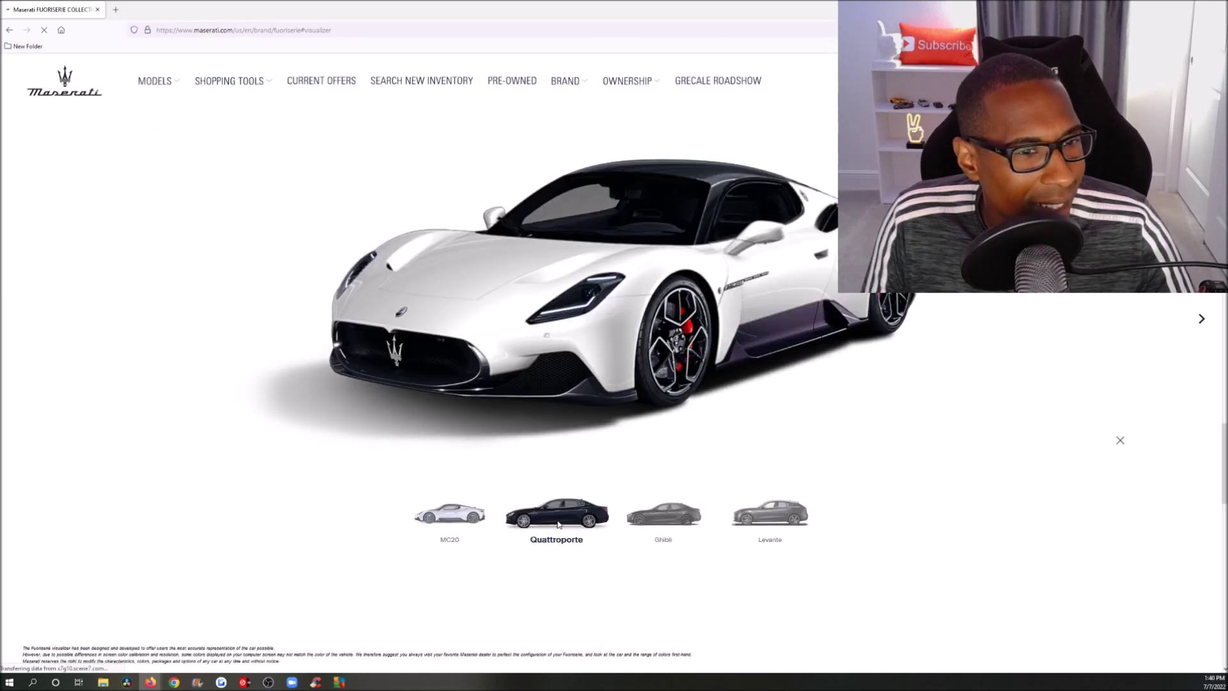
left_click(558, 520)
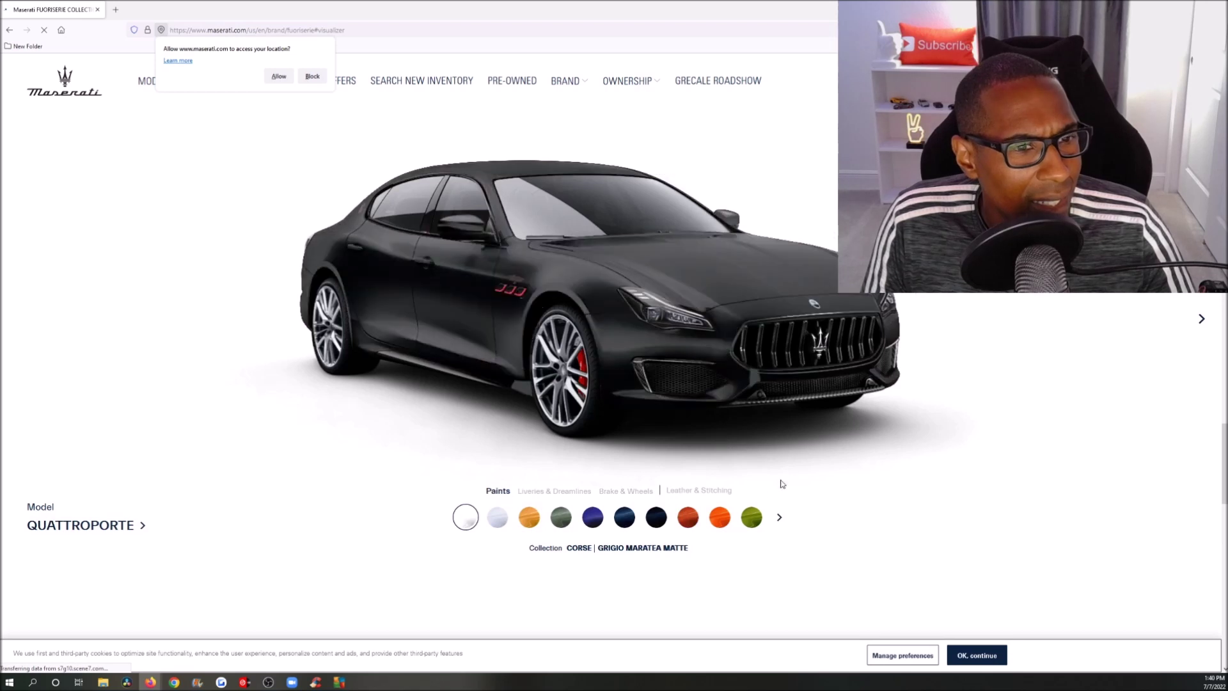
left_click(713, 493)
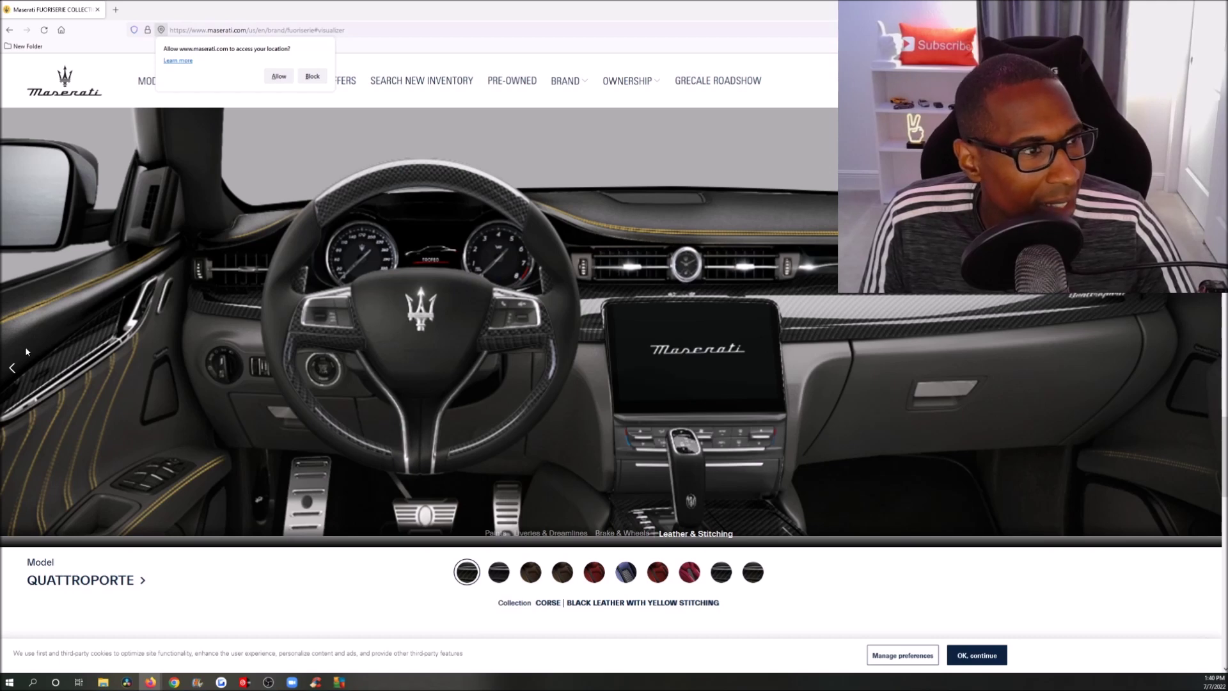
From the seat view, preview red-stitched black, Pale Terracotta, red and Blue Mondrian interiors
left_click(14, 368)
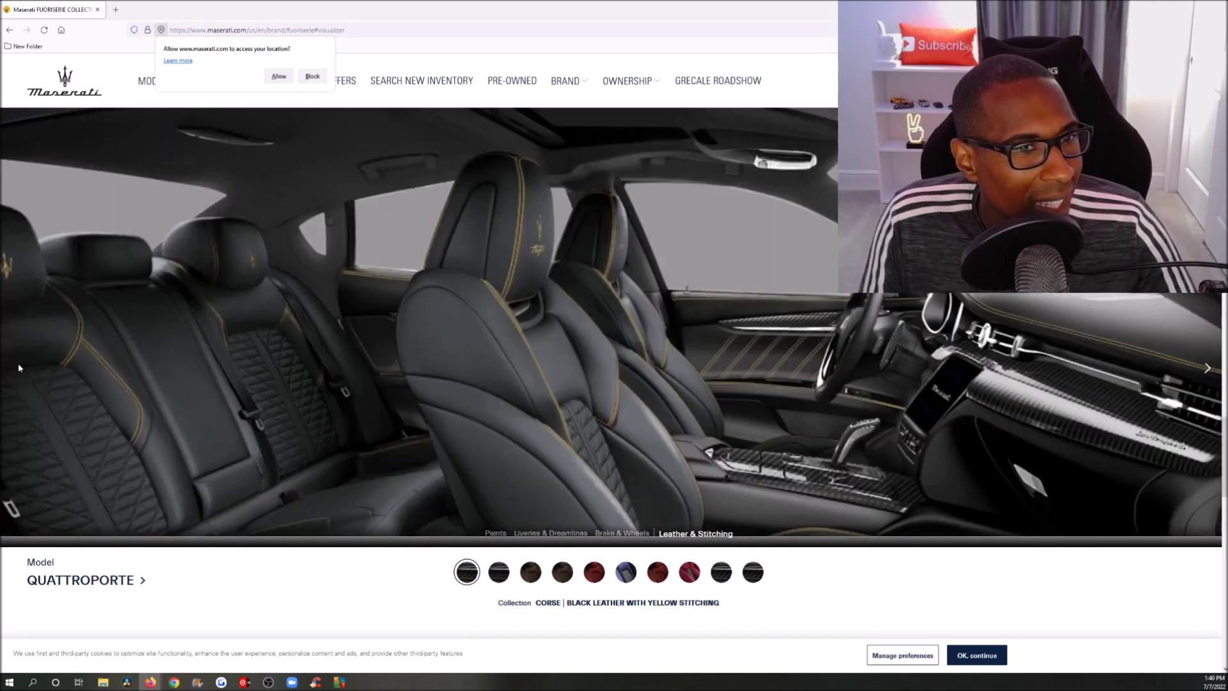
left_click(499, 573)
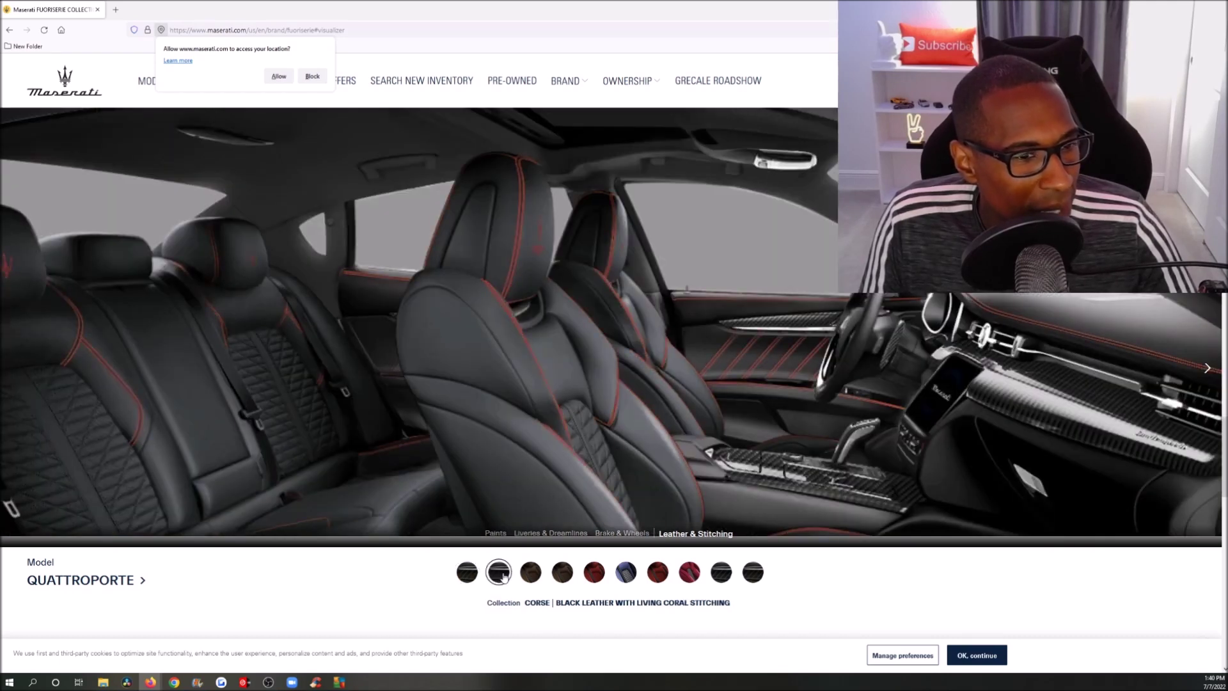
left_click(528, 575)
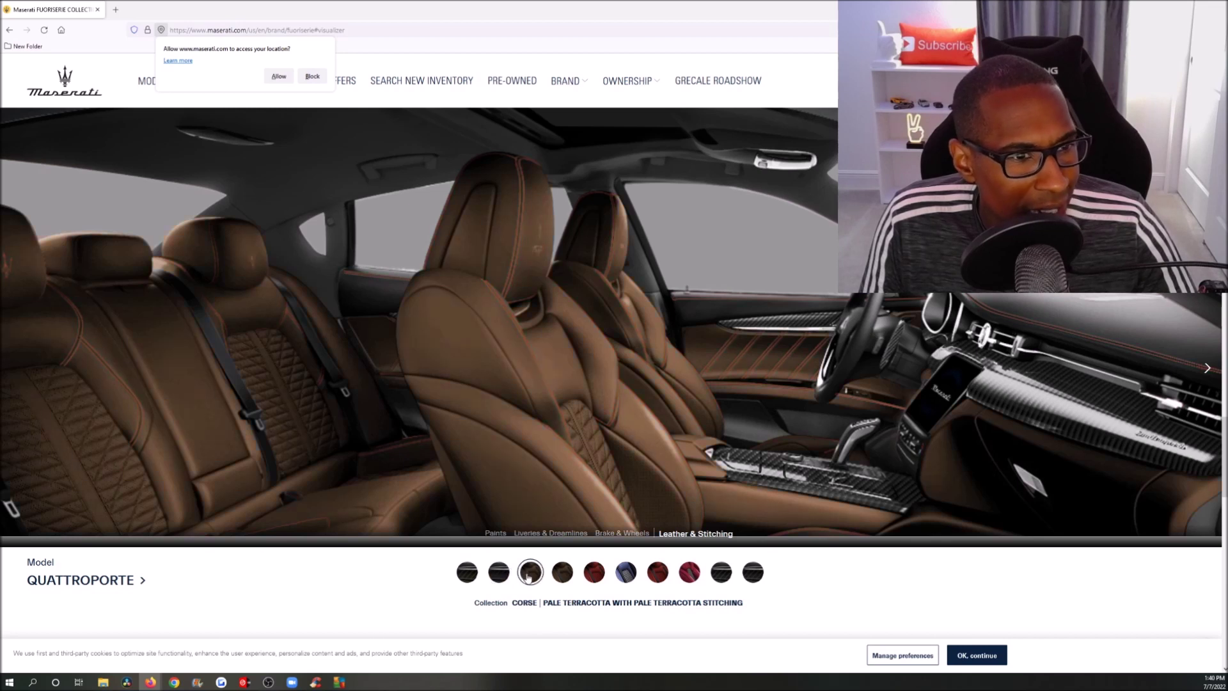
left_click(563, 572)
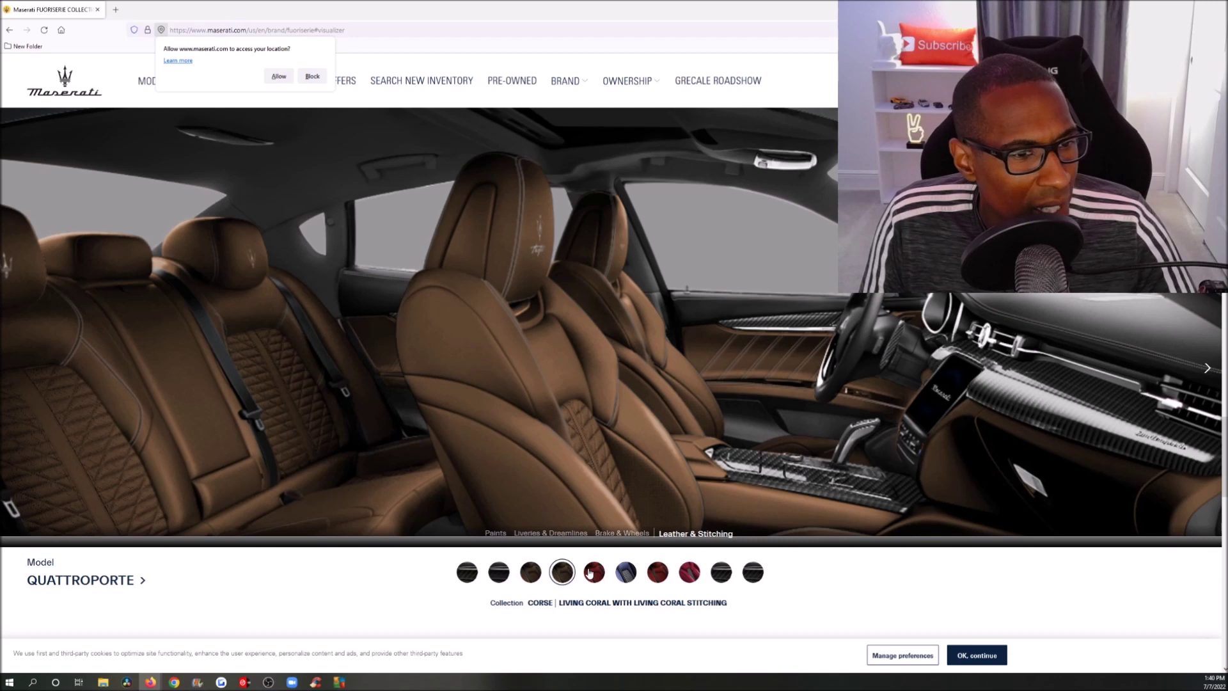
left_click(589, 574)
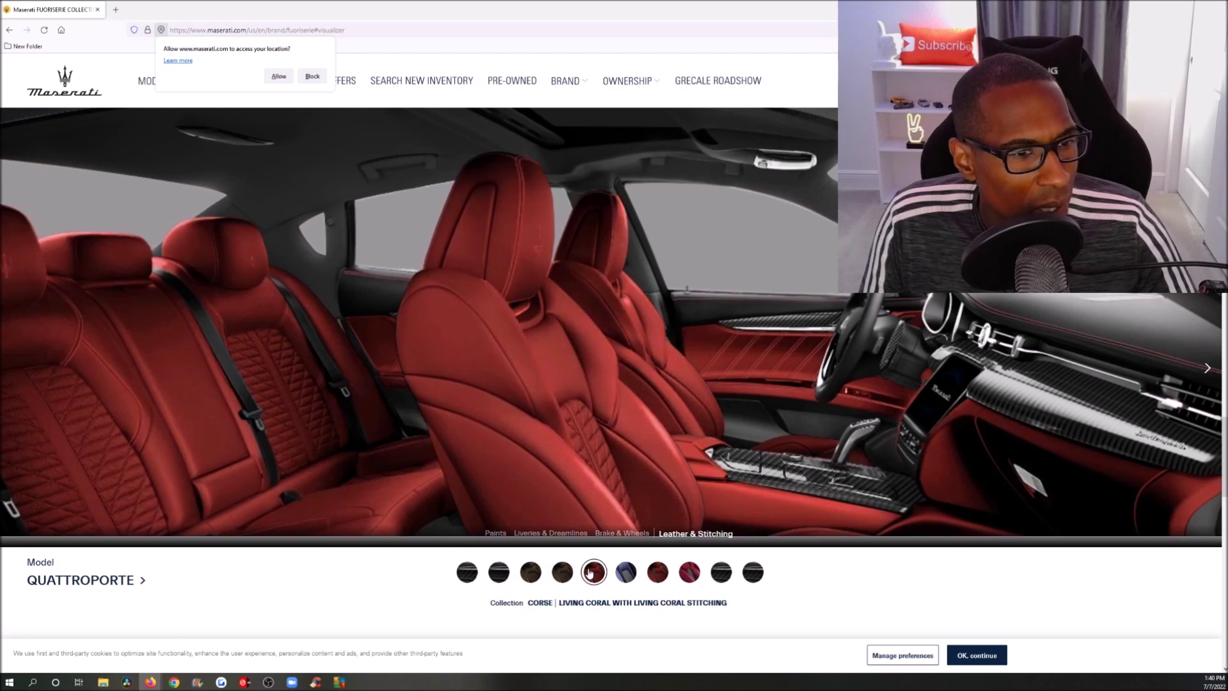
left_click(627, 574)
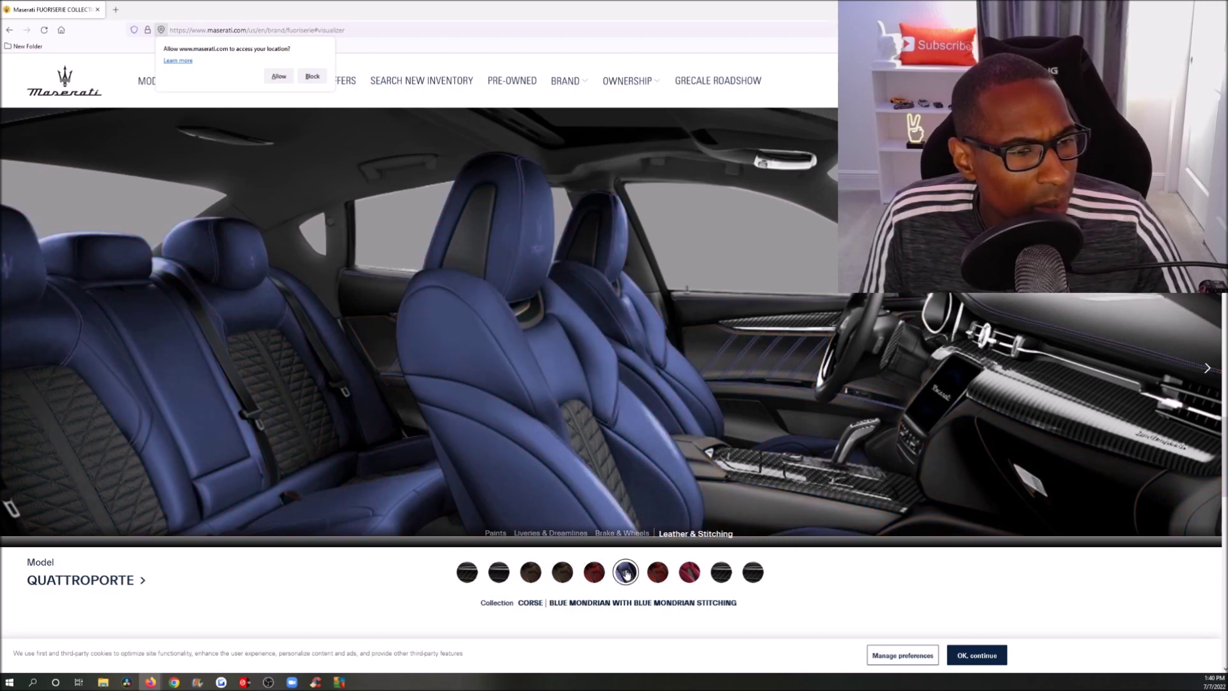
Try Living Coral, burgundy-black and white-stitched black, settling on black leather with lime stitching
left_click(659, 574)
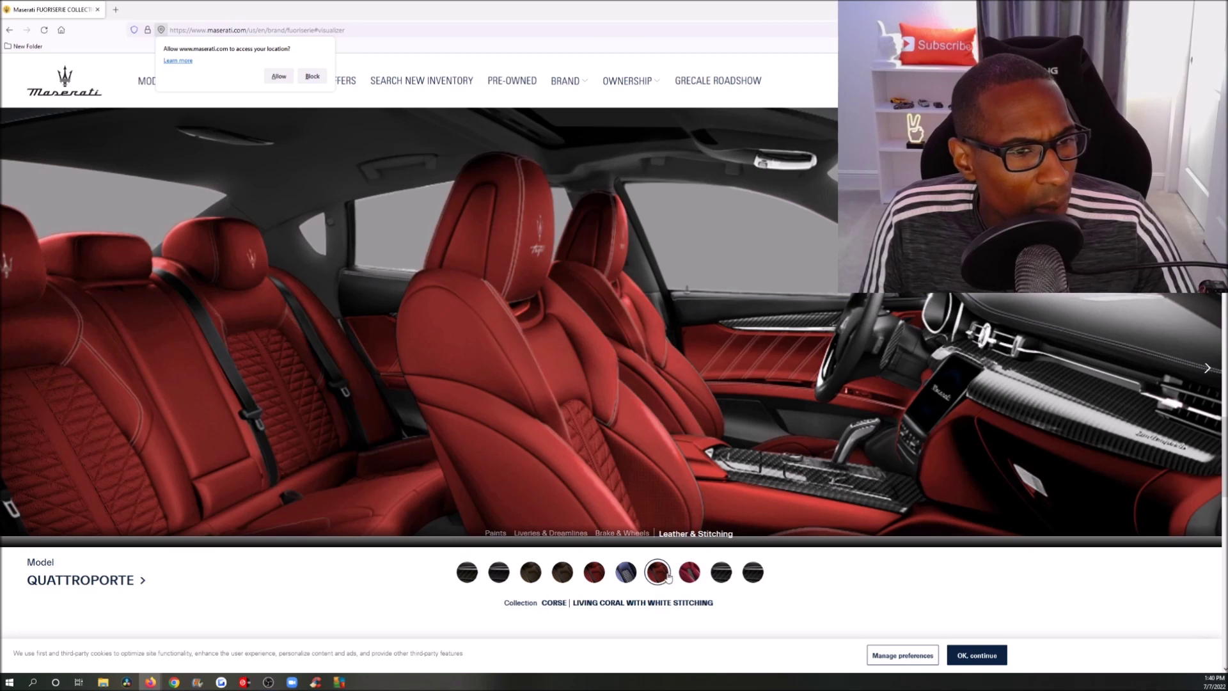
left_click(686, 577)
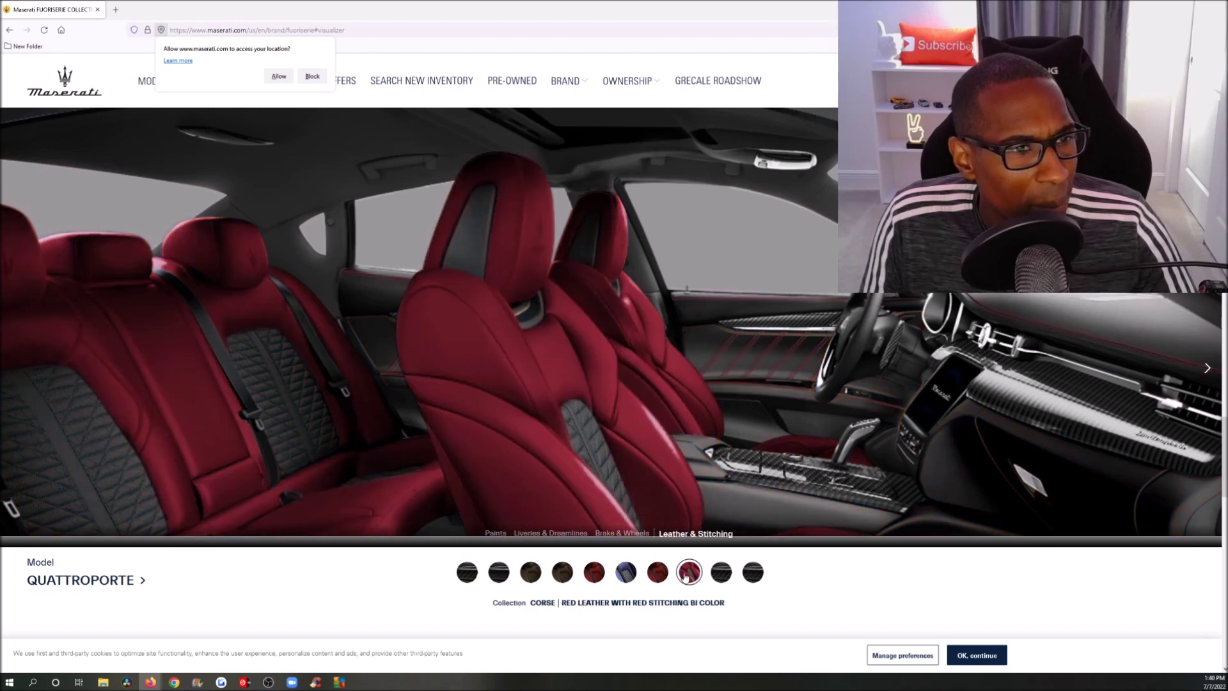
left_click(717, 576)
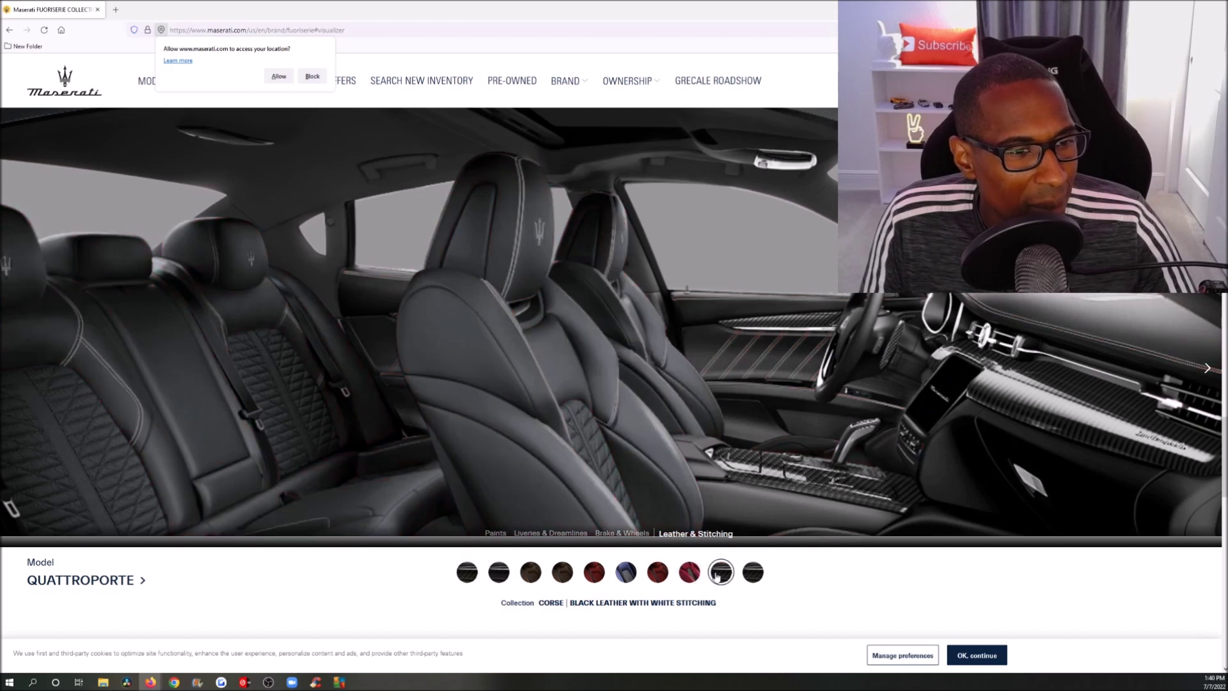
left_click(755, 572)
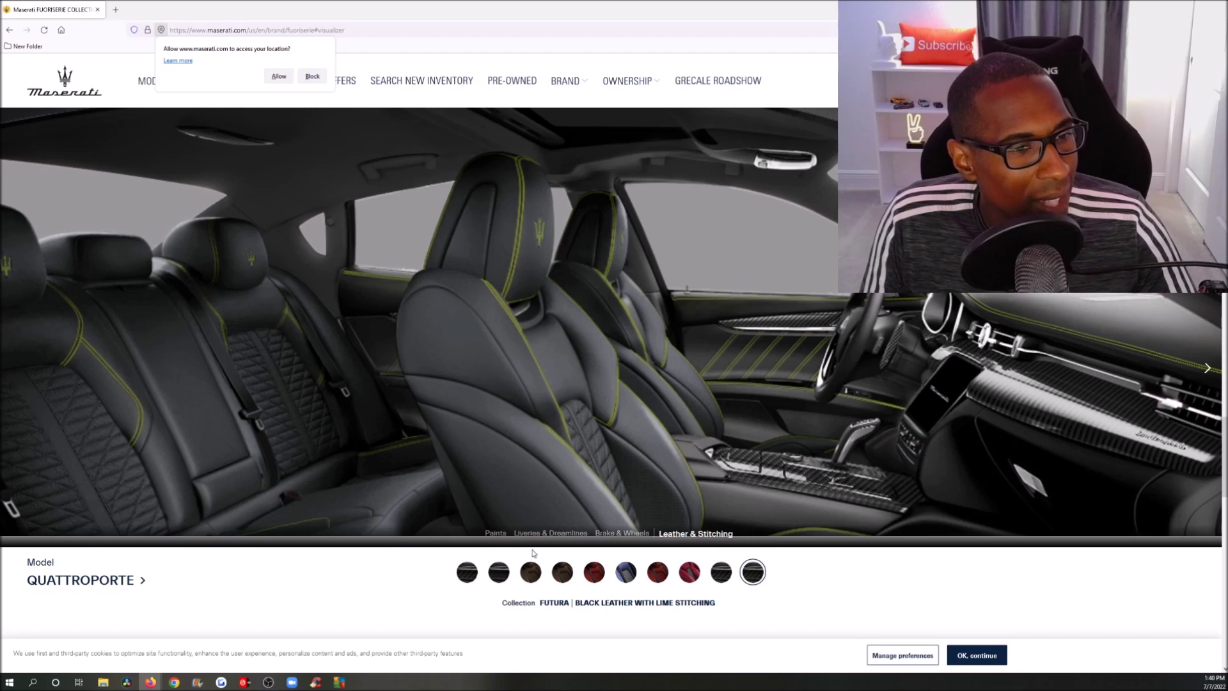
left_click(620, 533)
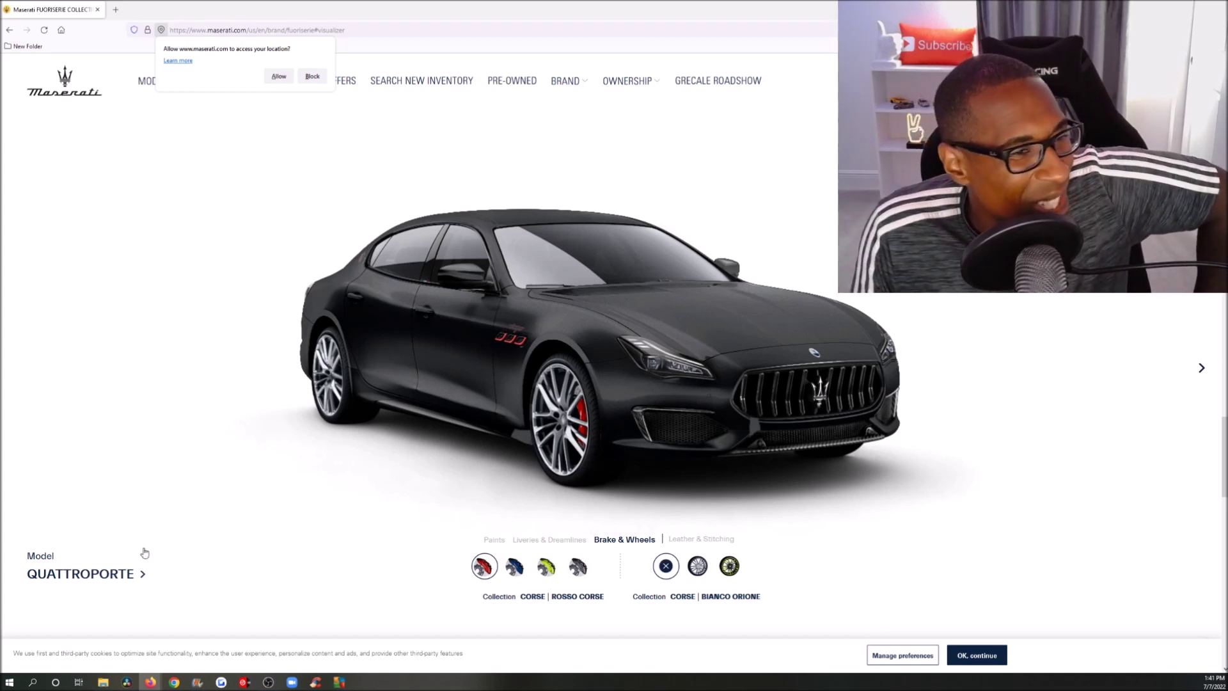
Switch the configurator back to the MC20 and paint it Bianco Audace Glossy
scroll(96, 512, "down", 2)
left_click(56, 479)
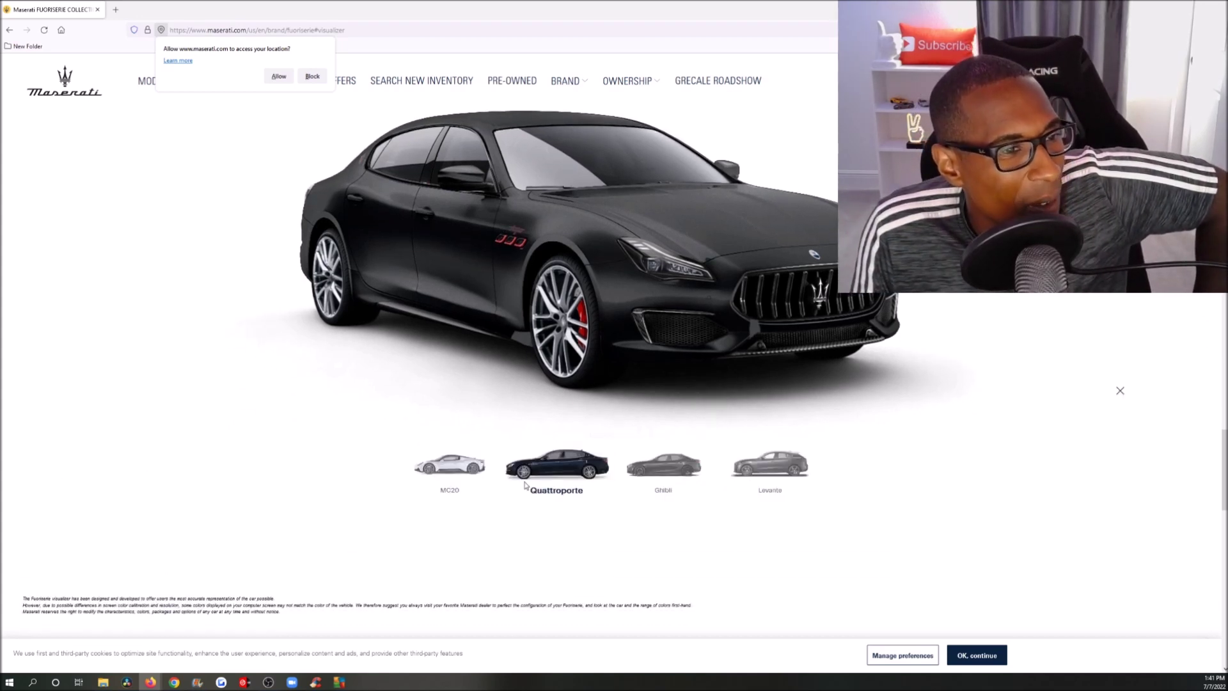
left_click(450, 465)
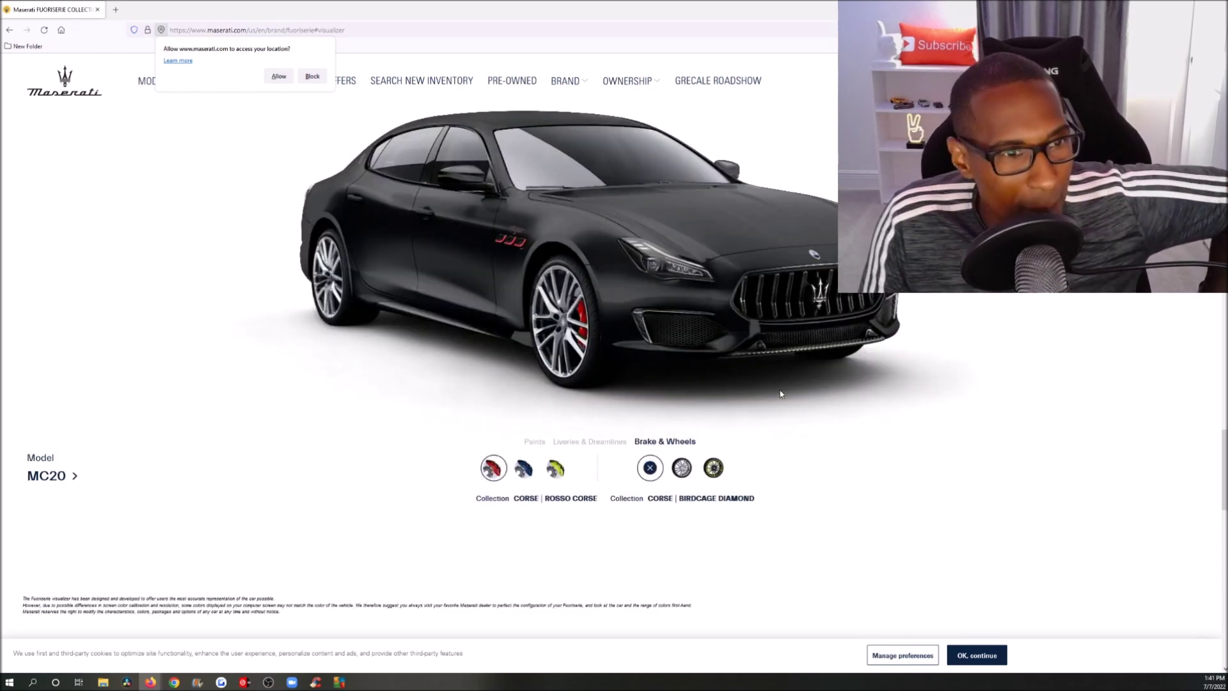
scroll(768, 384, "up", 2)
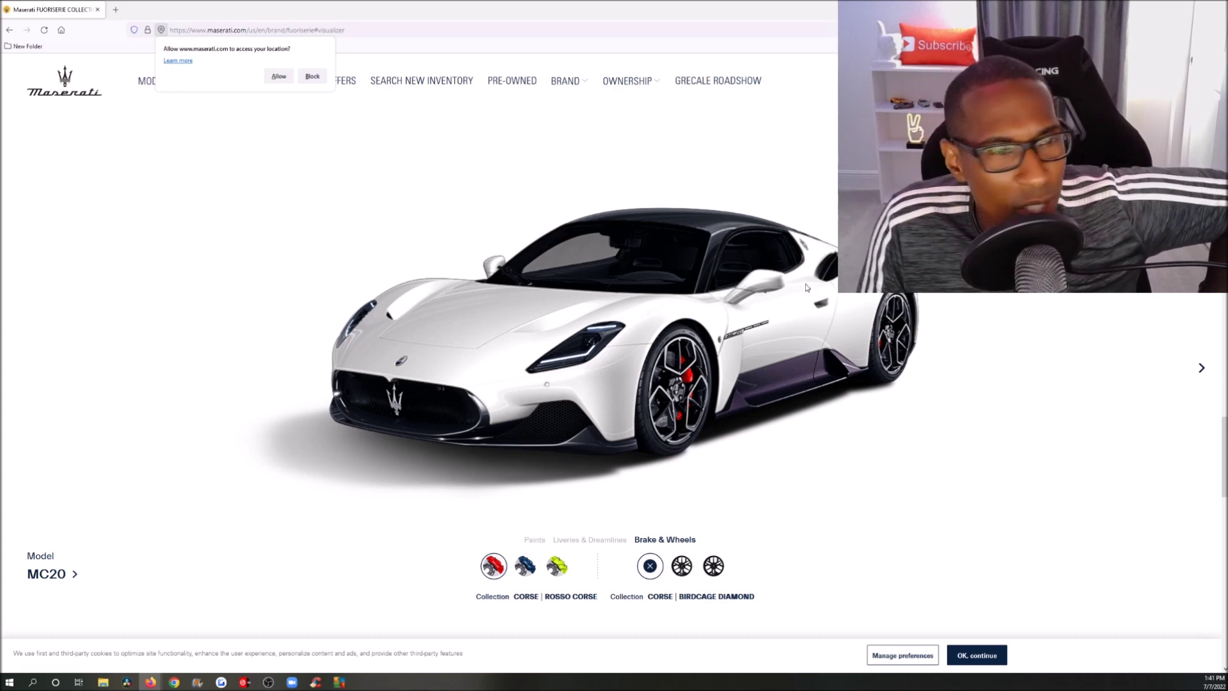
scroll(810, 291, "up", 1)
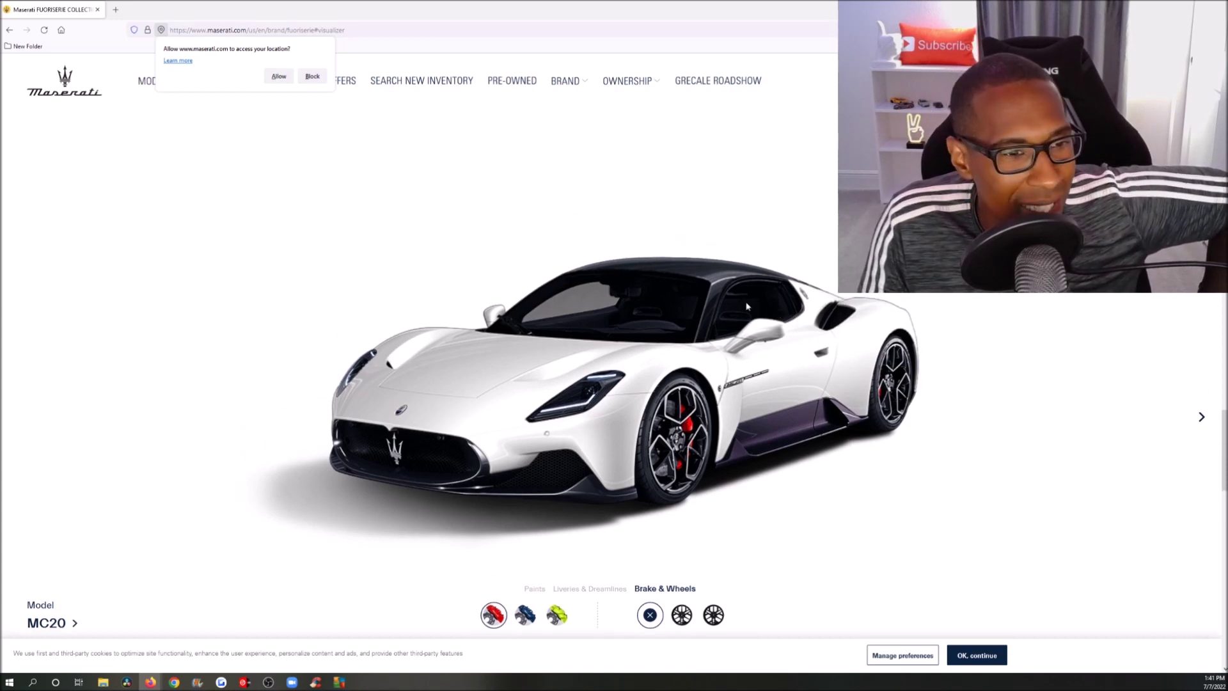
left_click(532, 591)
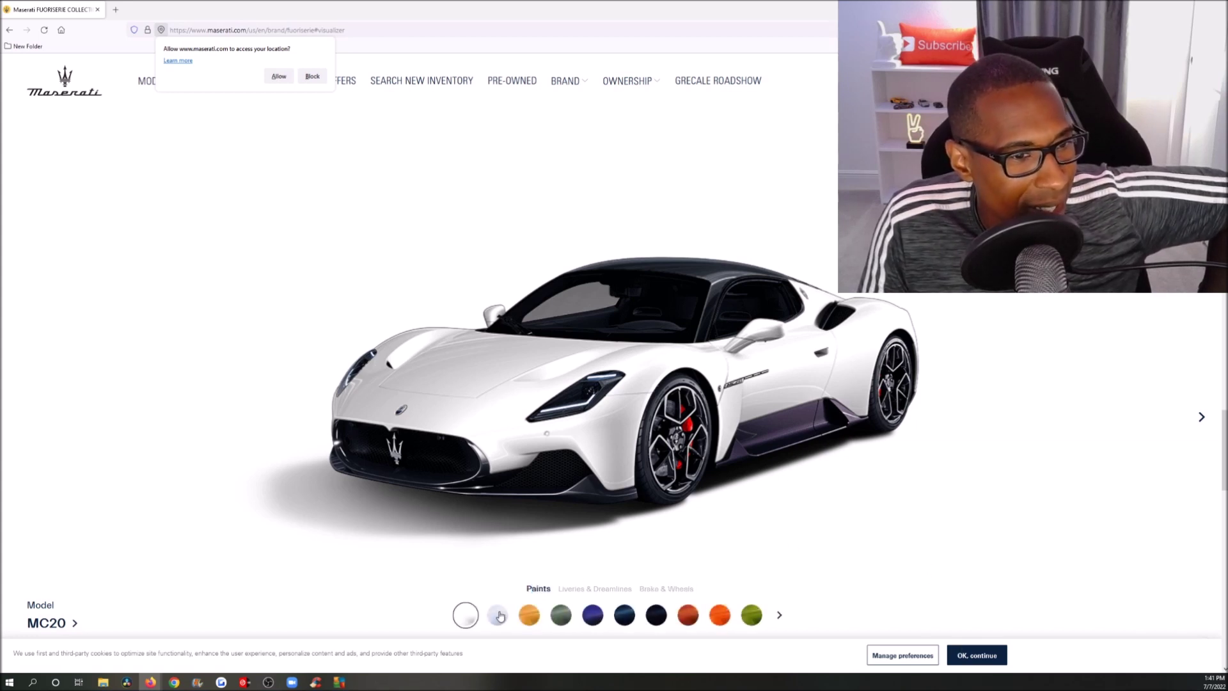
scroll(506, 611, "down", 1)
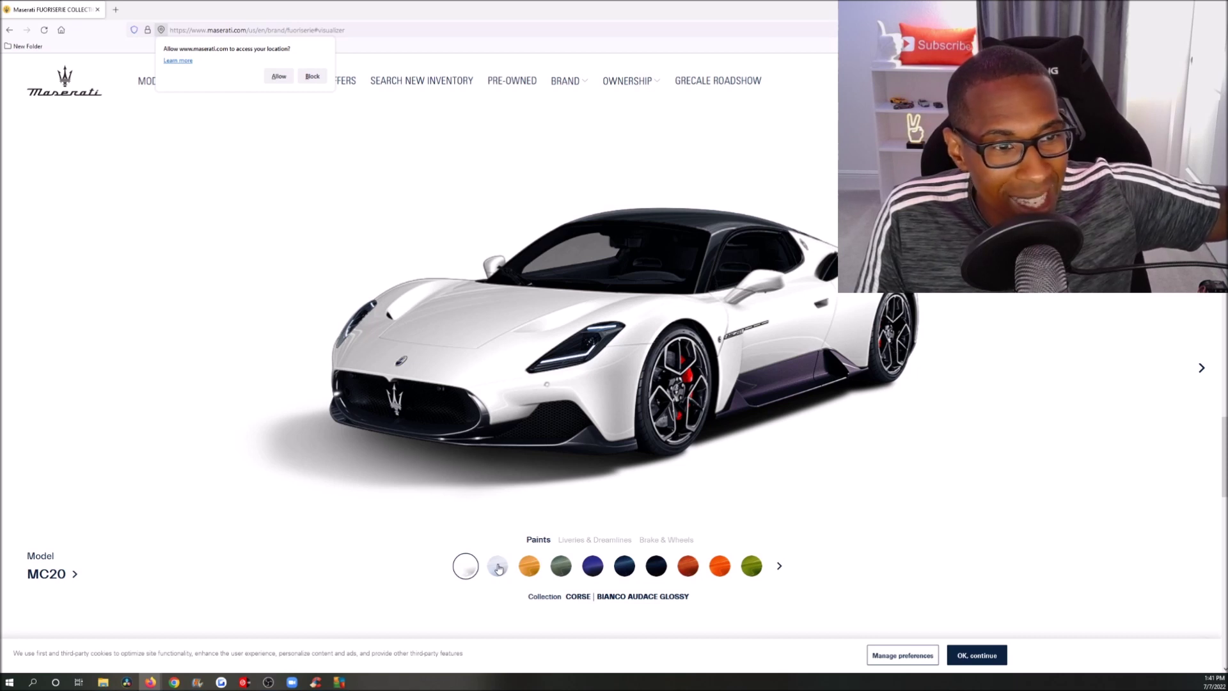
left_click(499, 567)
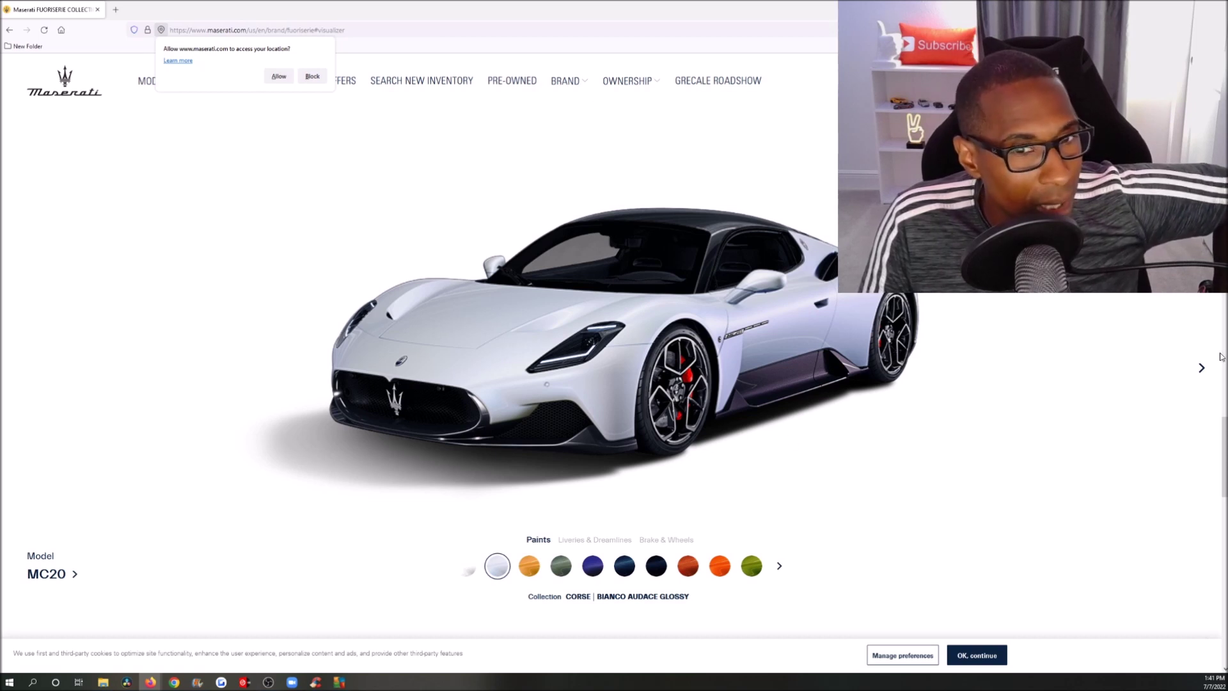
Check the front-wheel close-up twice, ending on the full car view
left_click(1200, 367)
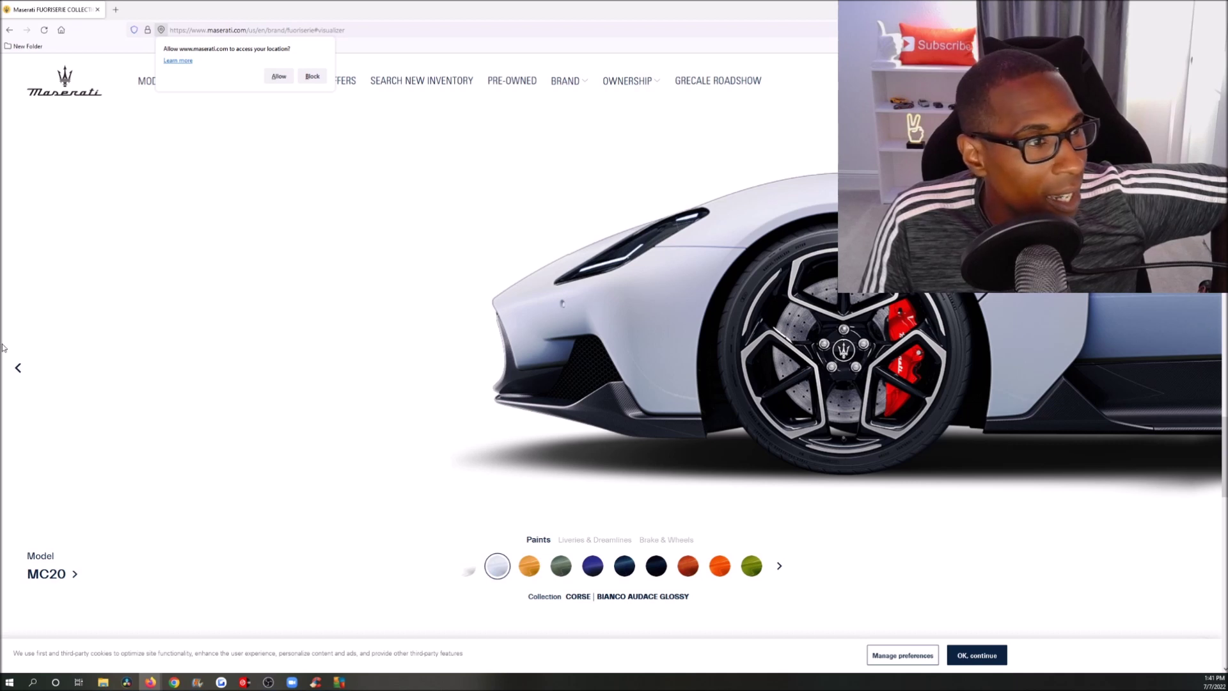
left_click(17, 369)
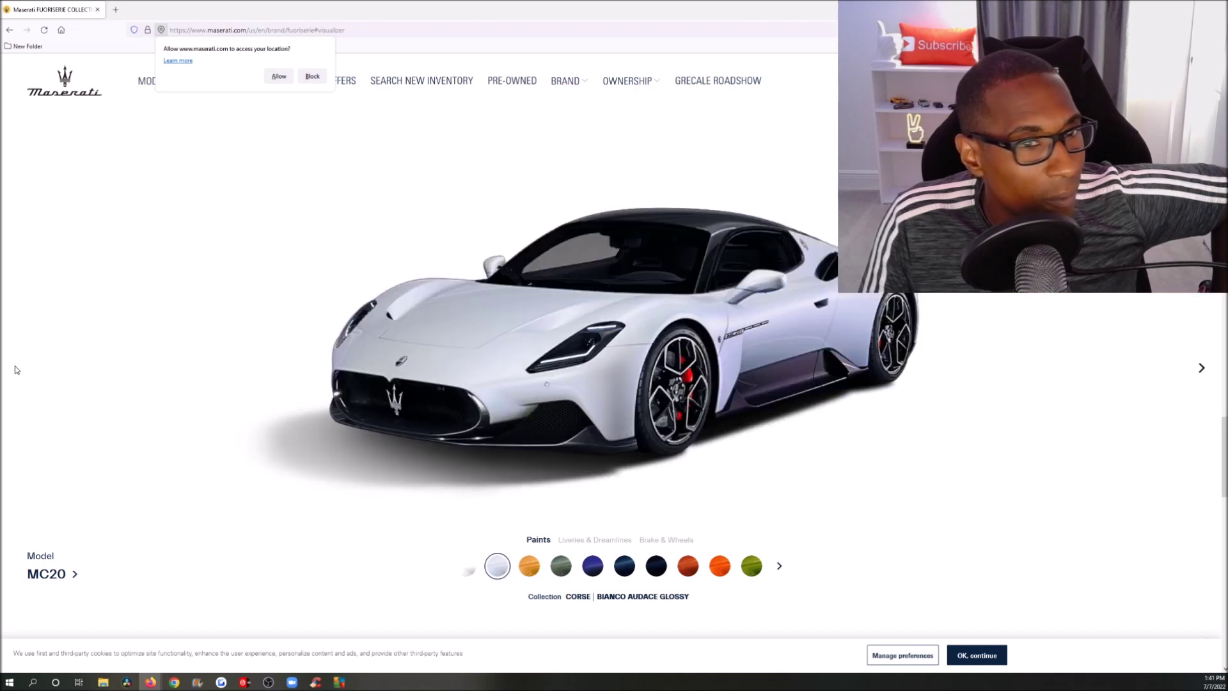
left_click(1201, 369)
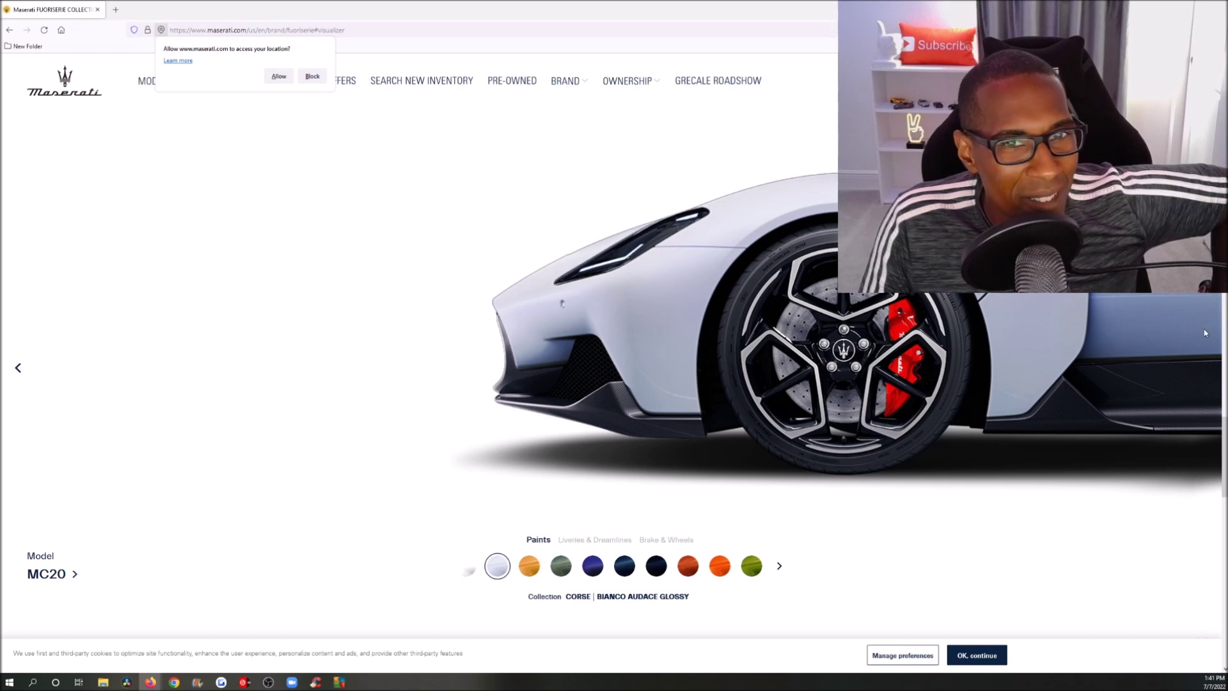
left_click(19, 375)
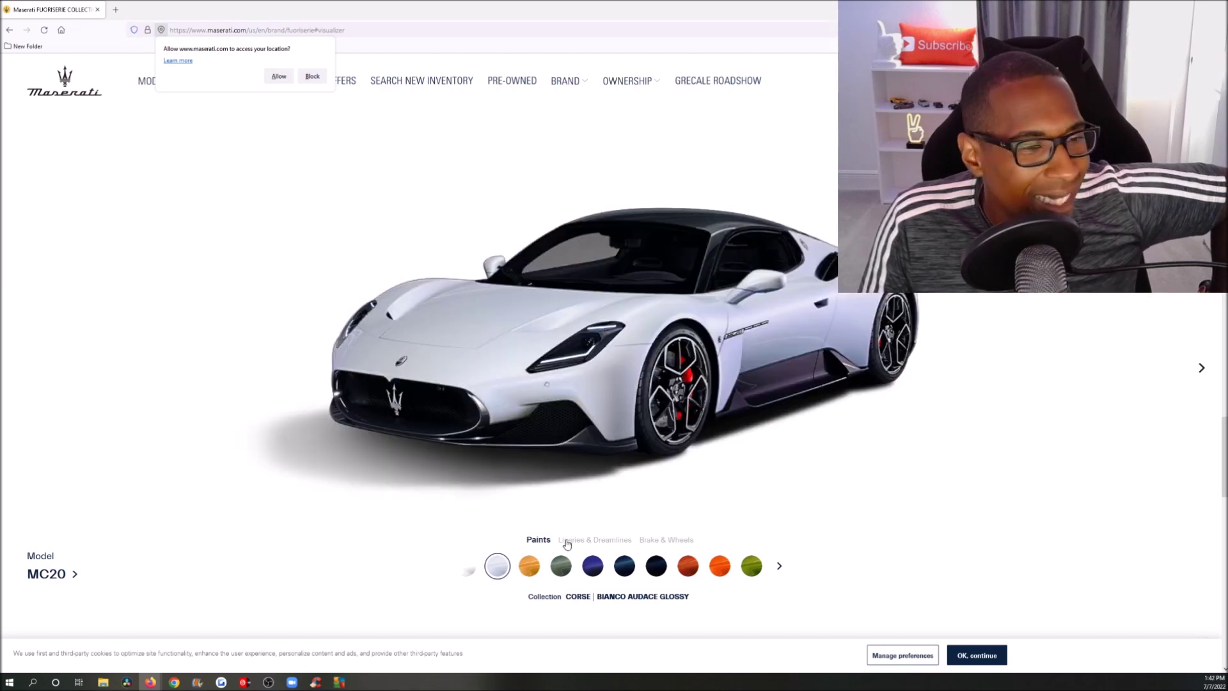
Try Vintage Ochre, Verde Royale, Blu Corse Matte, Blu Maserati, black and orange paints, then show more colours
left_click(529, 567)
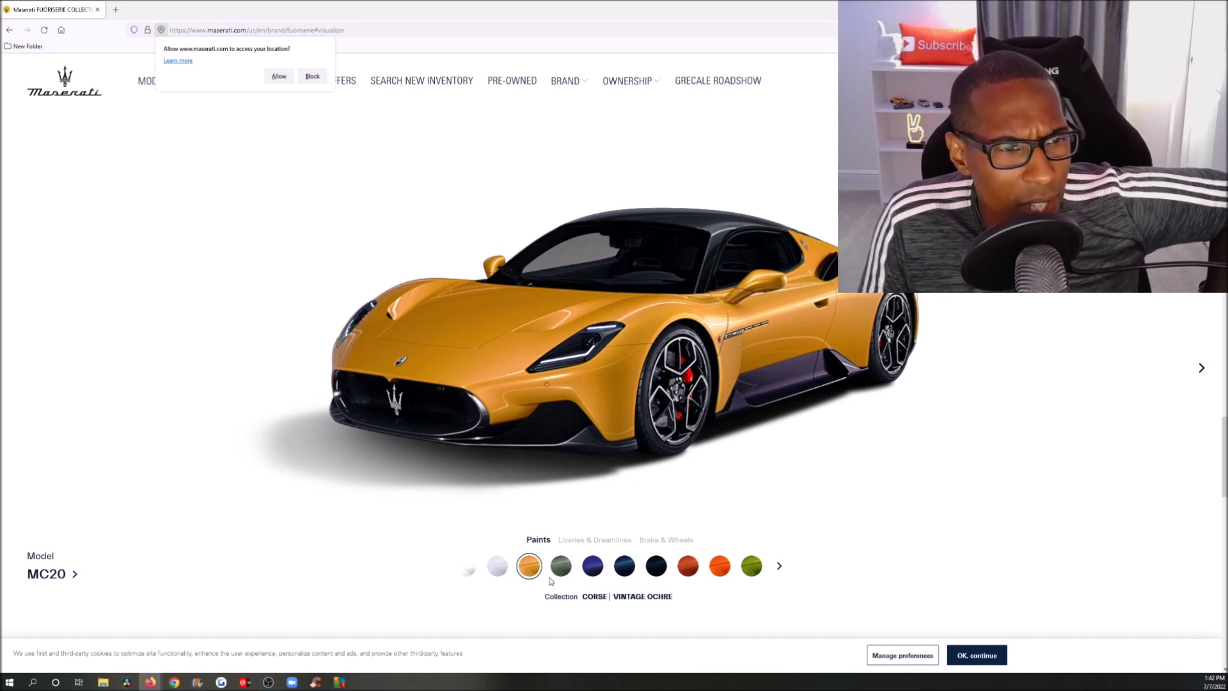
left_click(562, 567)
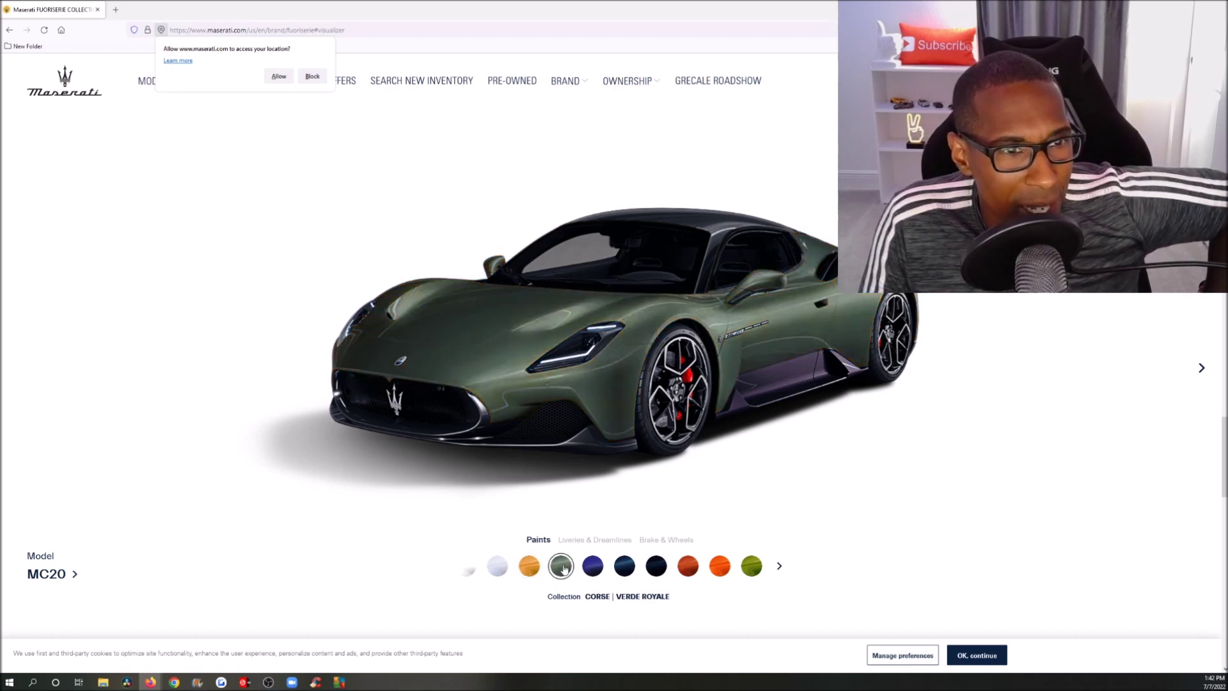
left_click(593, 567)
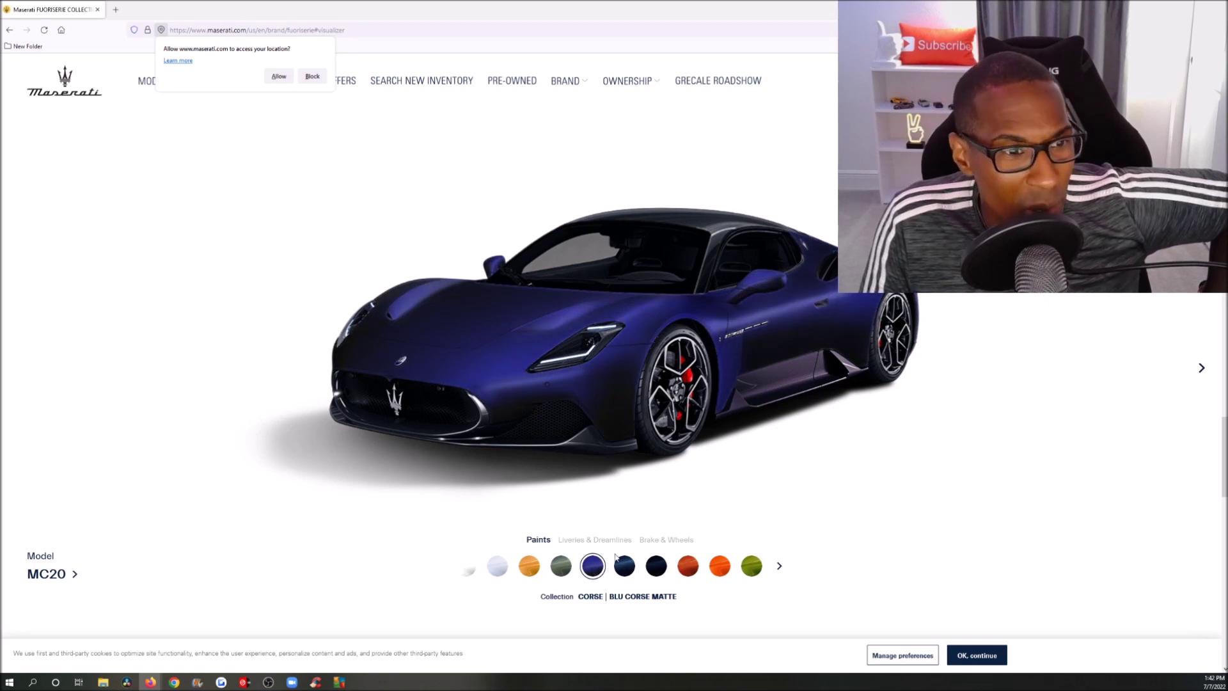
left_click(625, 565)
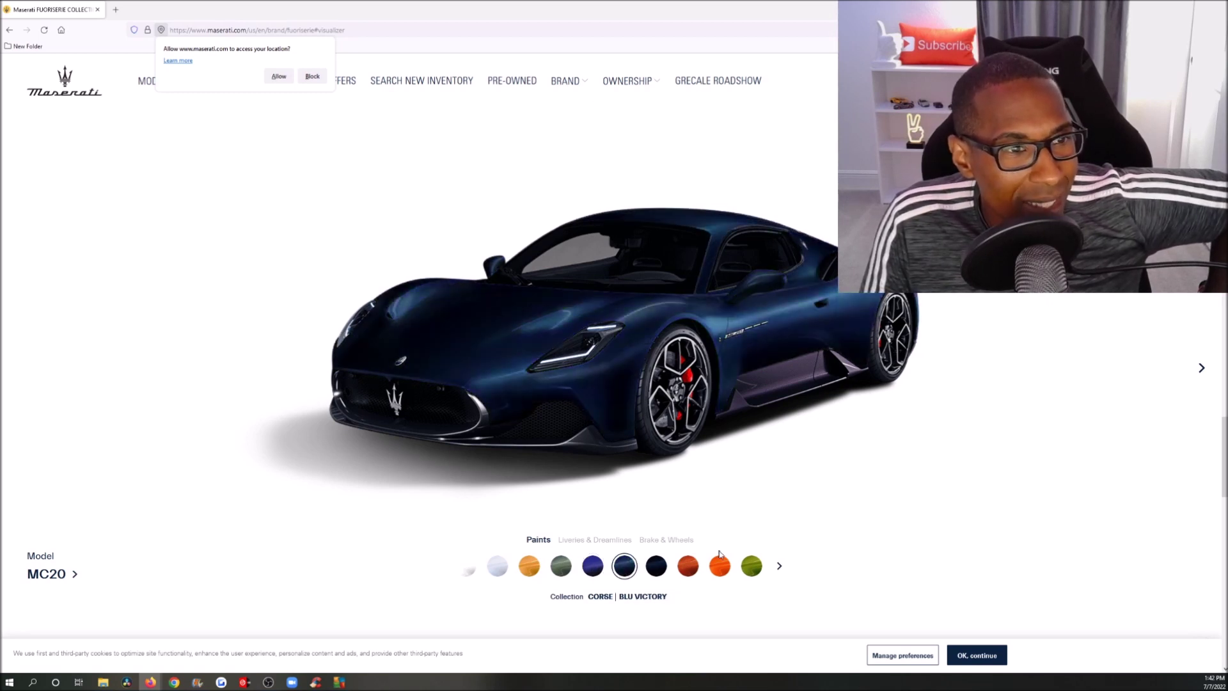
left_click(657, 568)
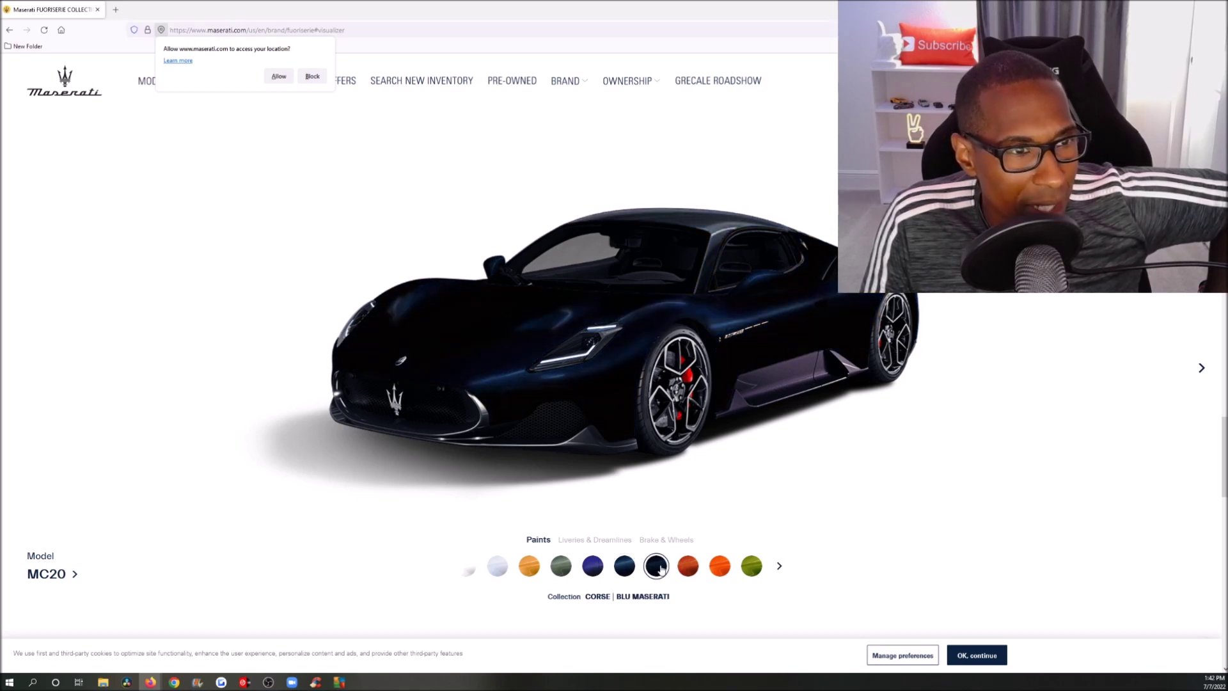
left_click(680, 569)
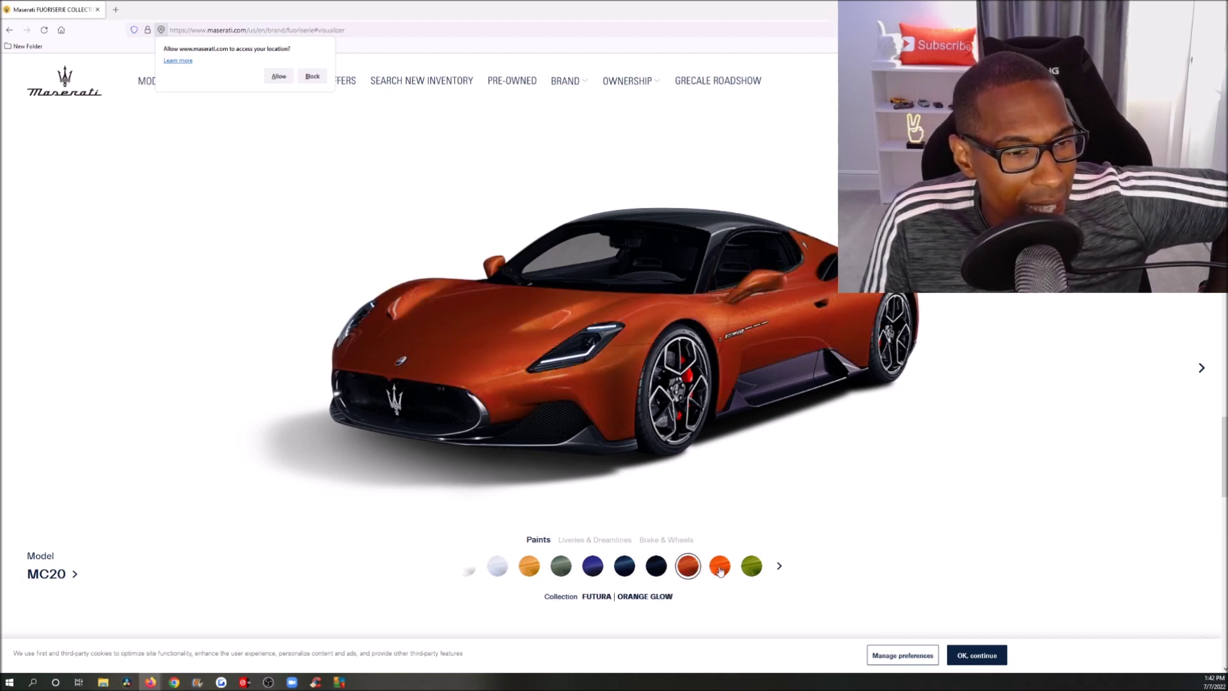
left_click(728, 567)
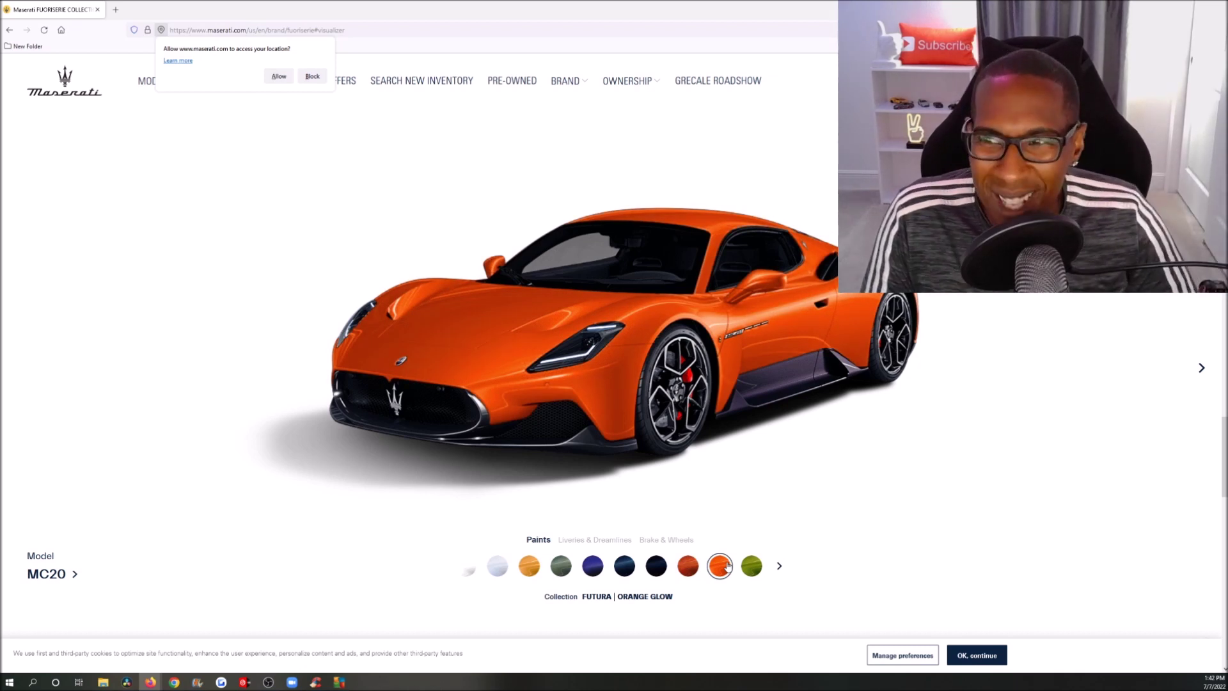
left_click(780, 566)
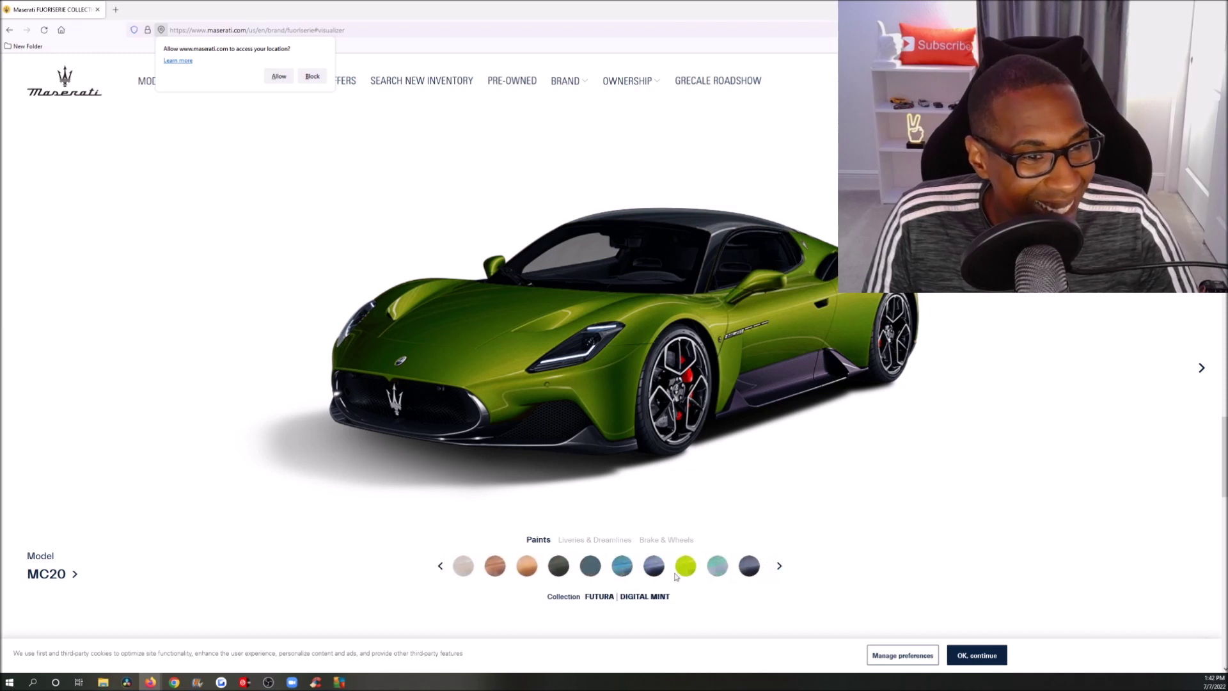
Try Bianco Alabastro, Rose Gold, Military Teal Matte, slate grey and Ai Aqua Rainbow, blocking location access
left_click(465, 569)
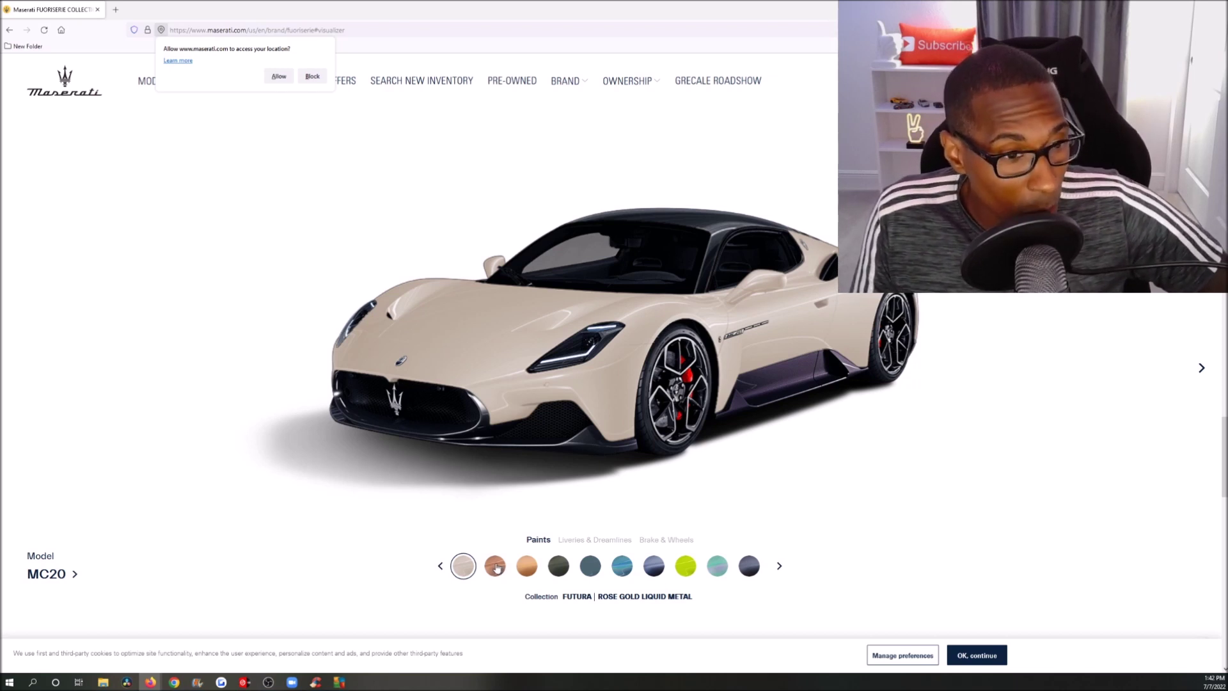
left_click(493, 567)
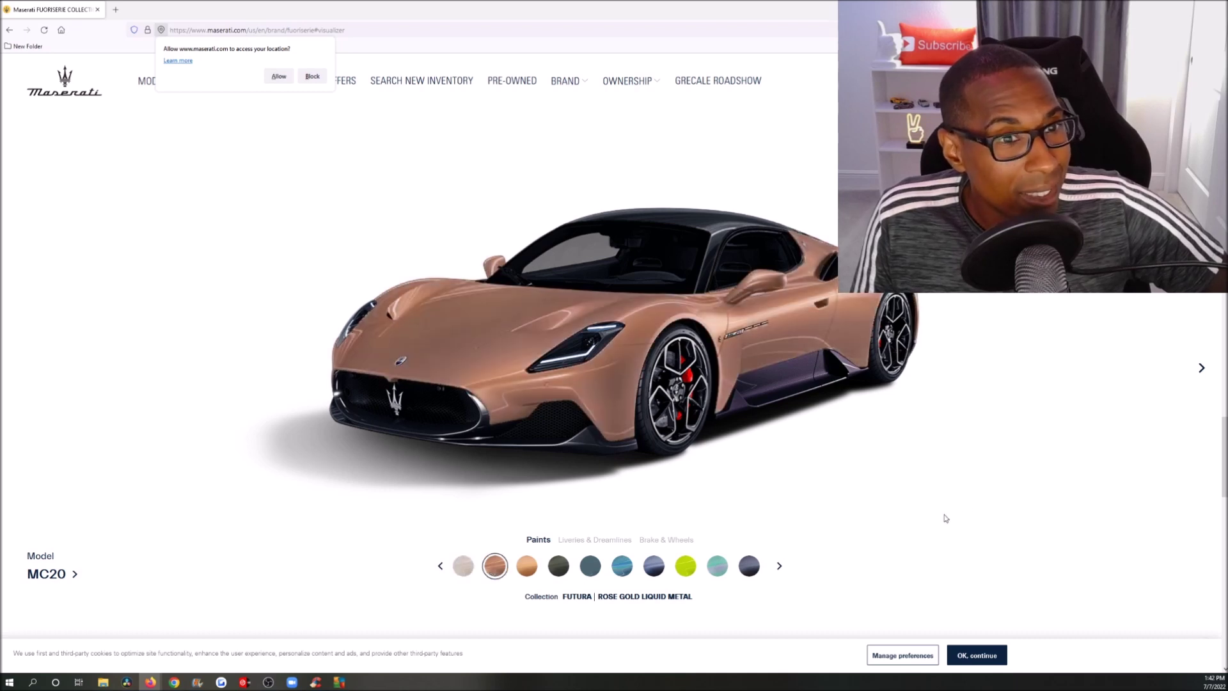
left_click(312, 76)
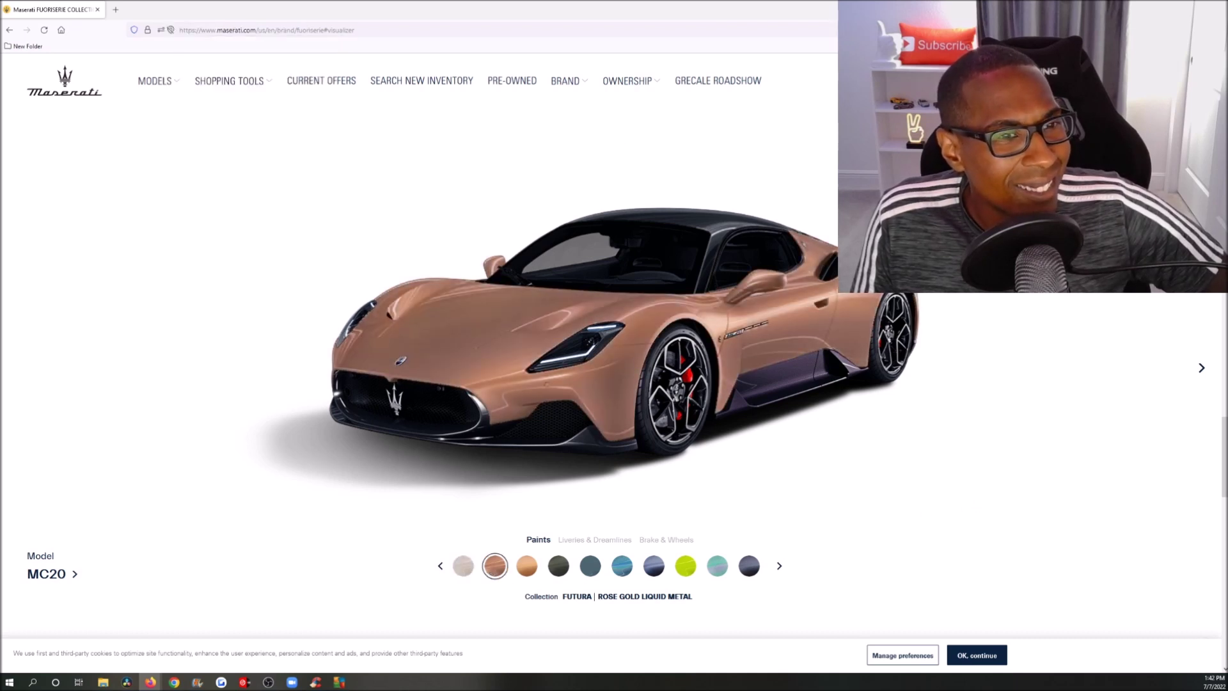
left_click(558, 567)
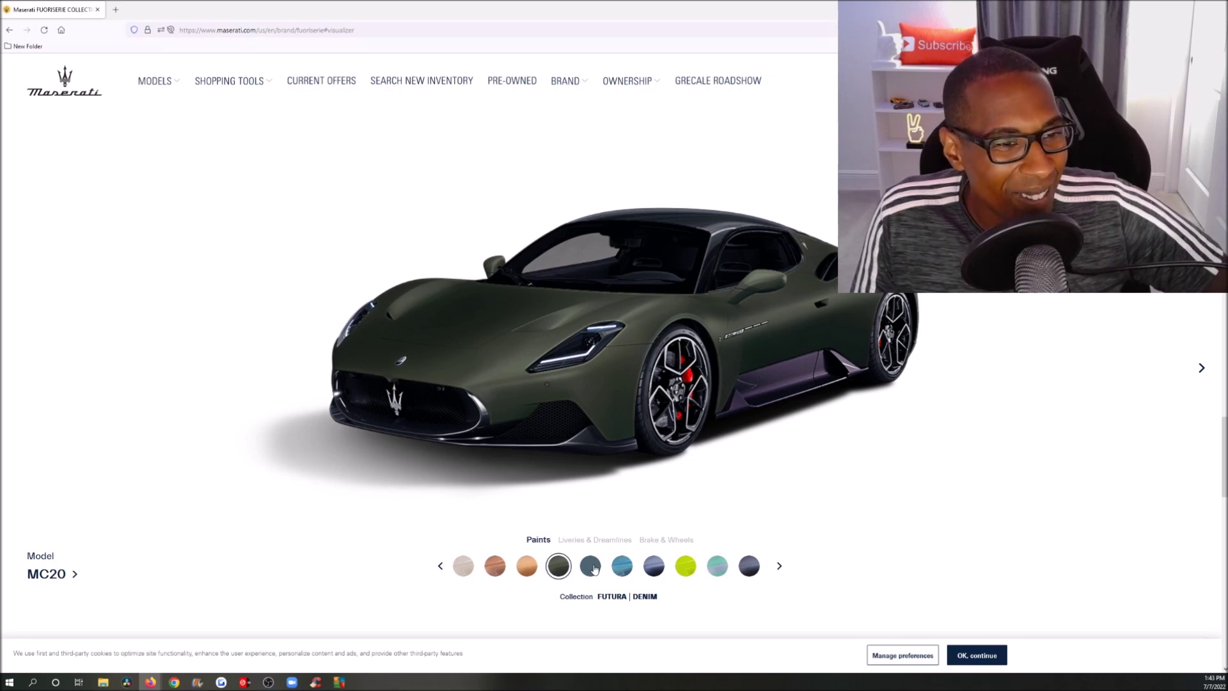
left_click(592, 567)
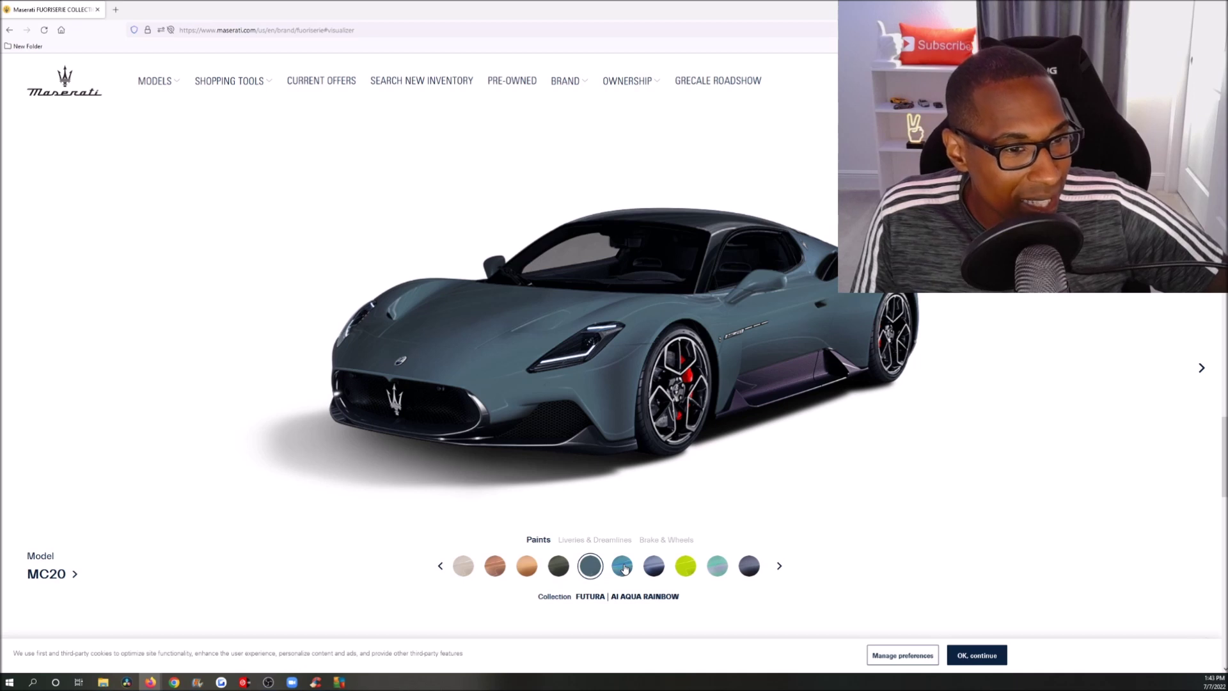
left_click(625, 568)
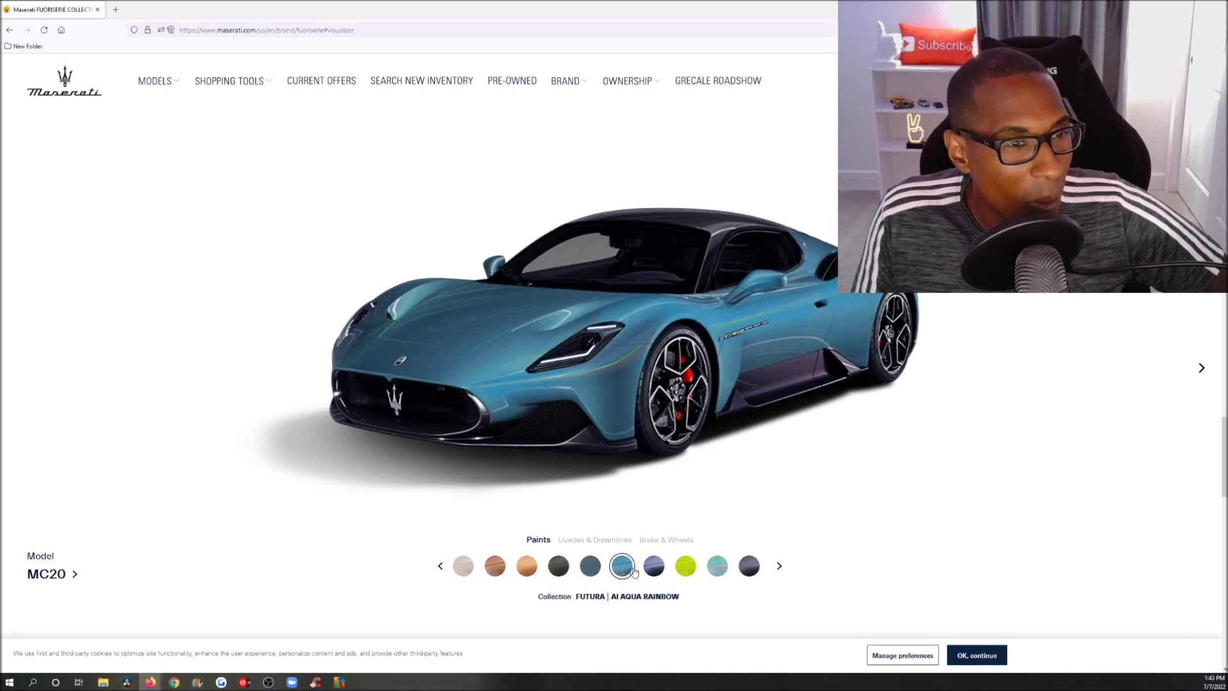
After a wheel close-up, try Azzurro Astro Matte and yellow-green, settling on Digital Mint
left_click(1203, 365)
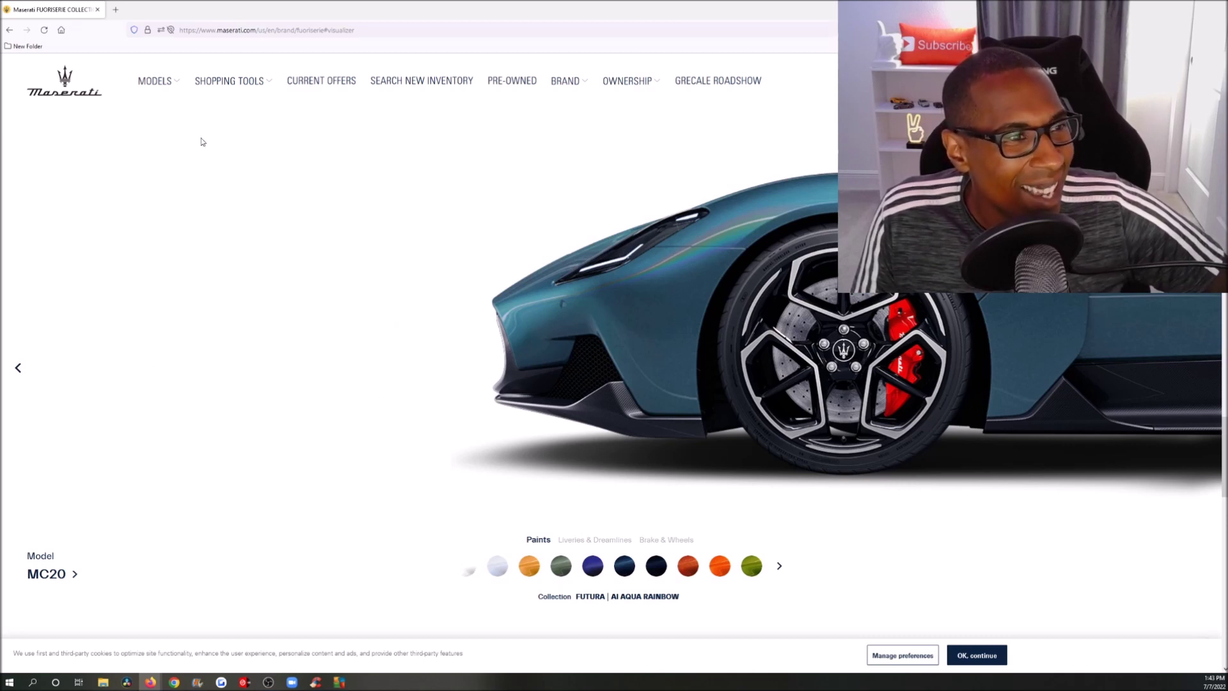
left_click(18, 369)
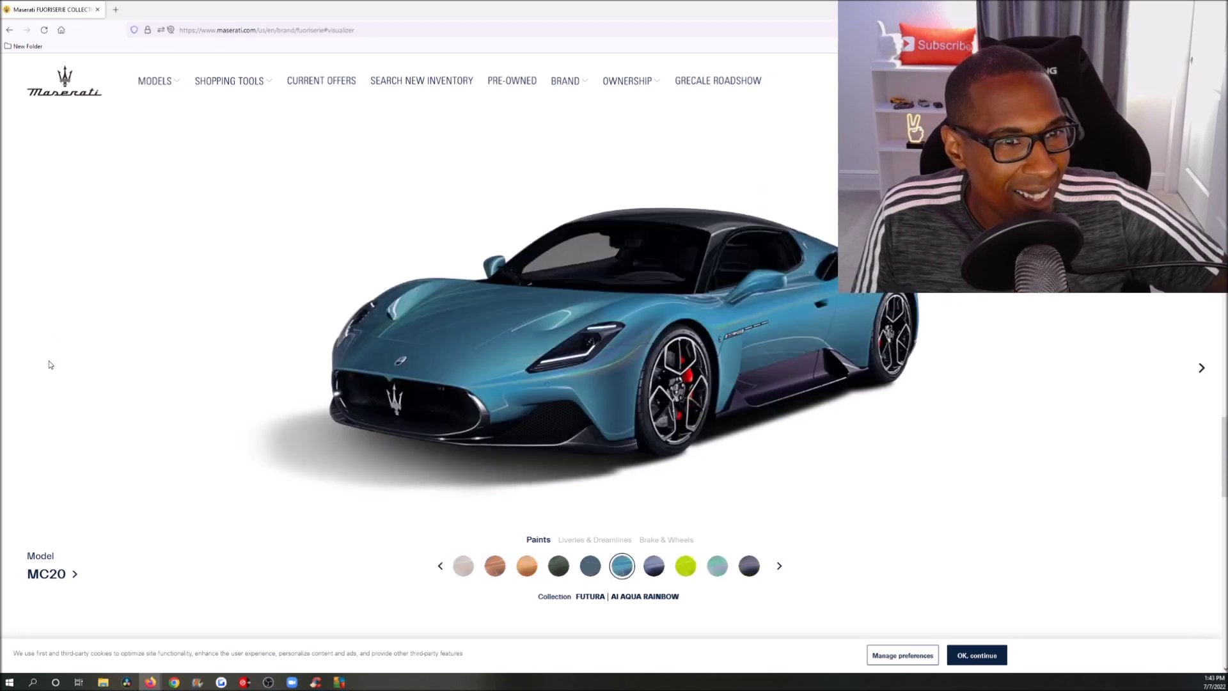
left_click(654, 567)
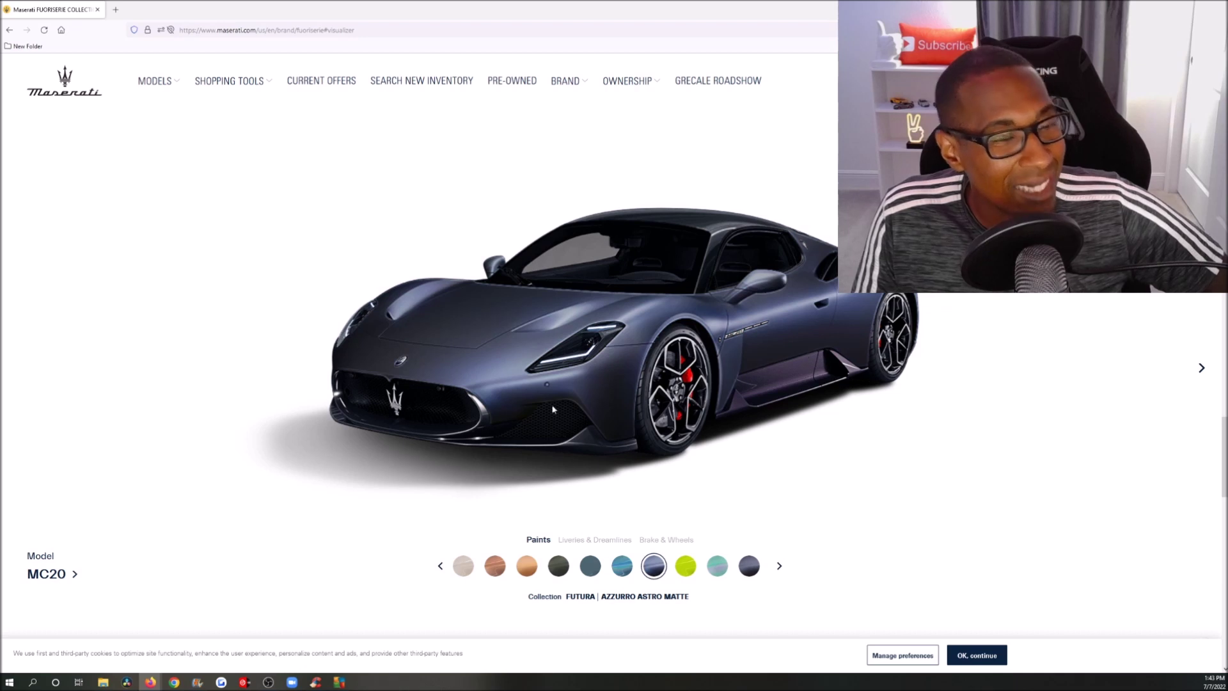
left_click(686, 567)
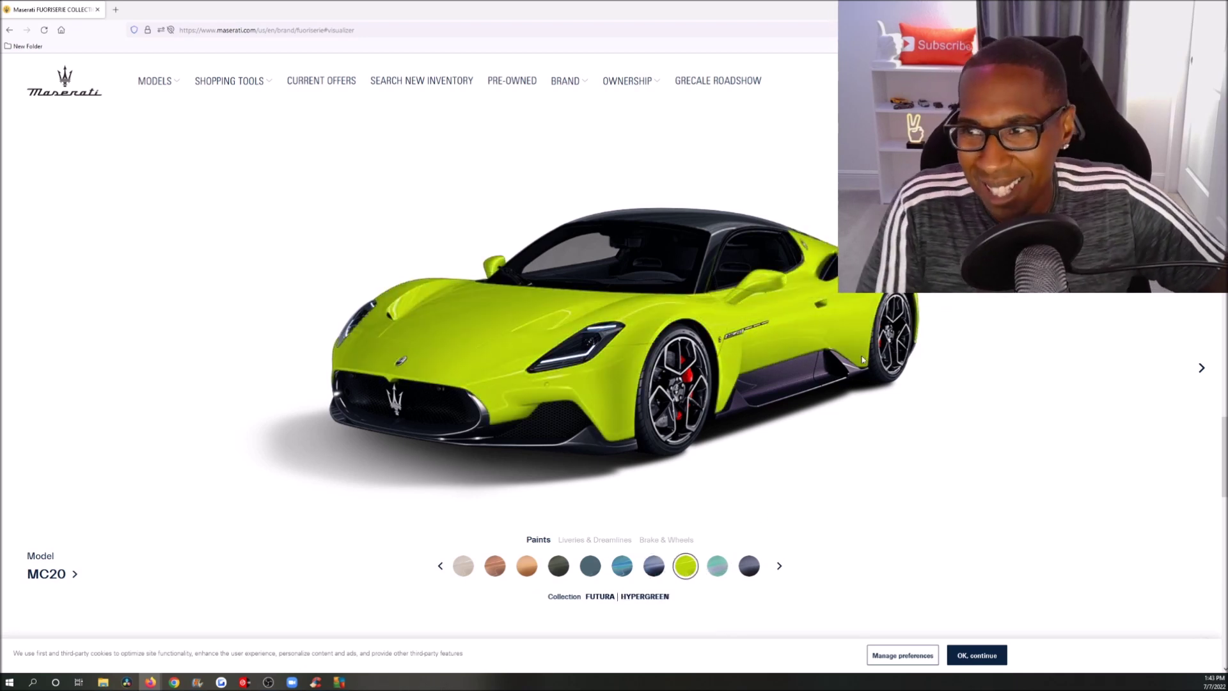
left_click(717, 566)
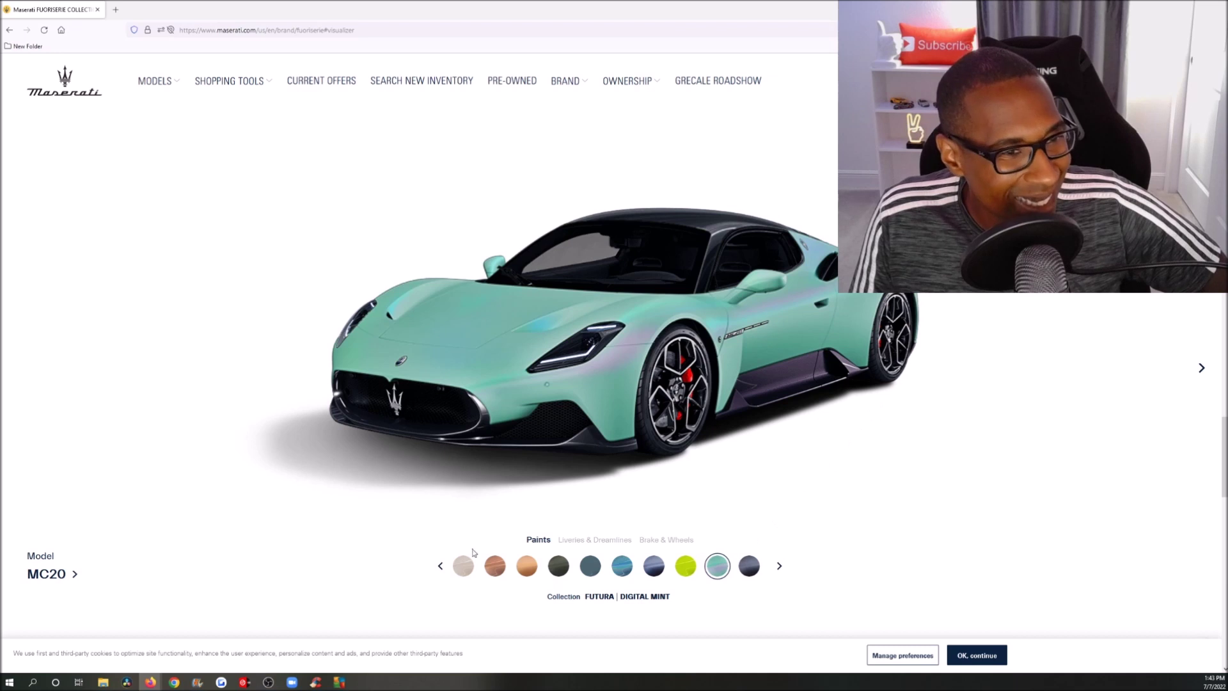
left_click(1202, 368)
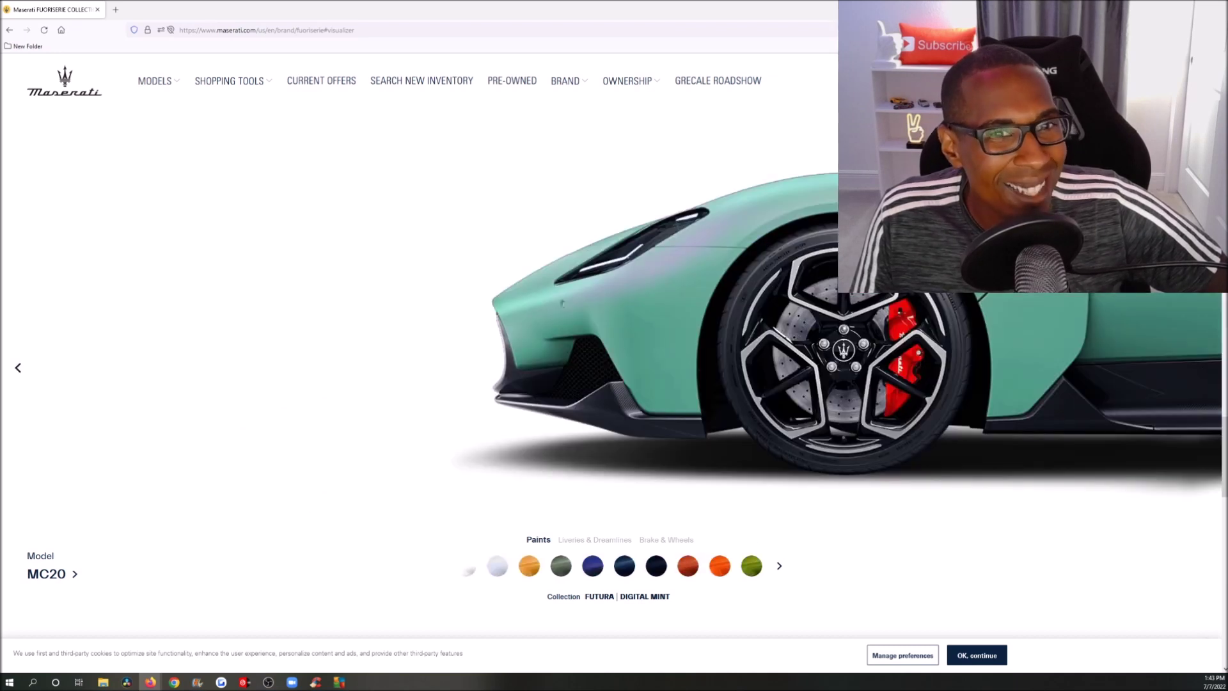
Try Blue Graphite Texturized and Blue Graphite paints, checking the front-wheel close-up
left_click(19, 370)
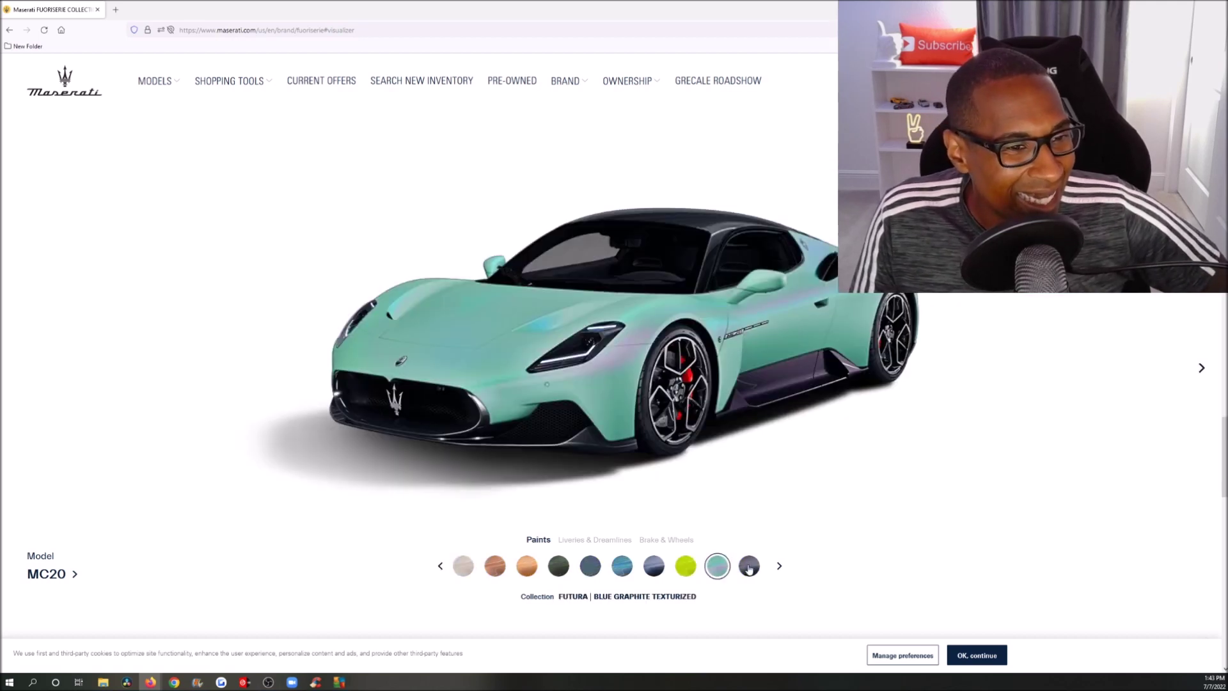
left_click(750, 567)
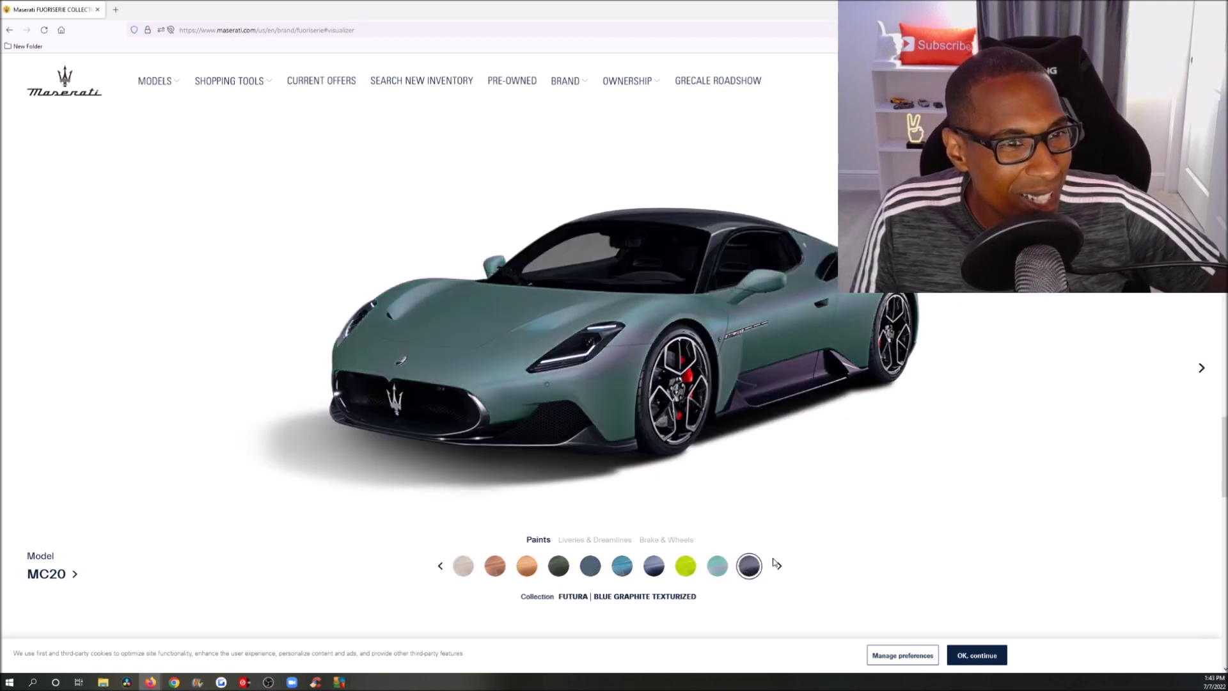
left_click(1202, 368)
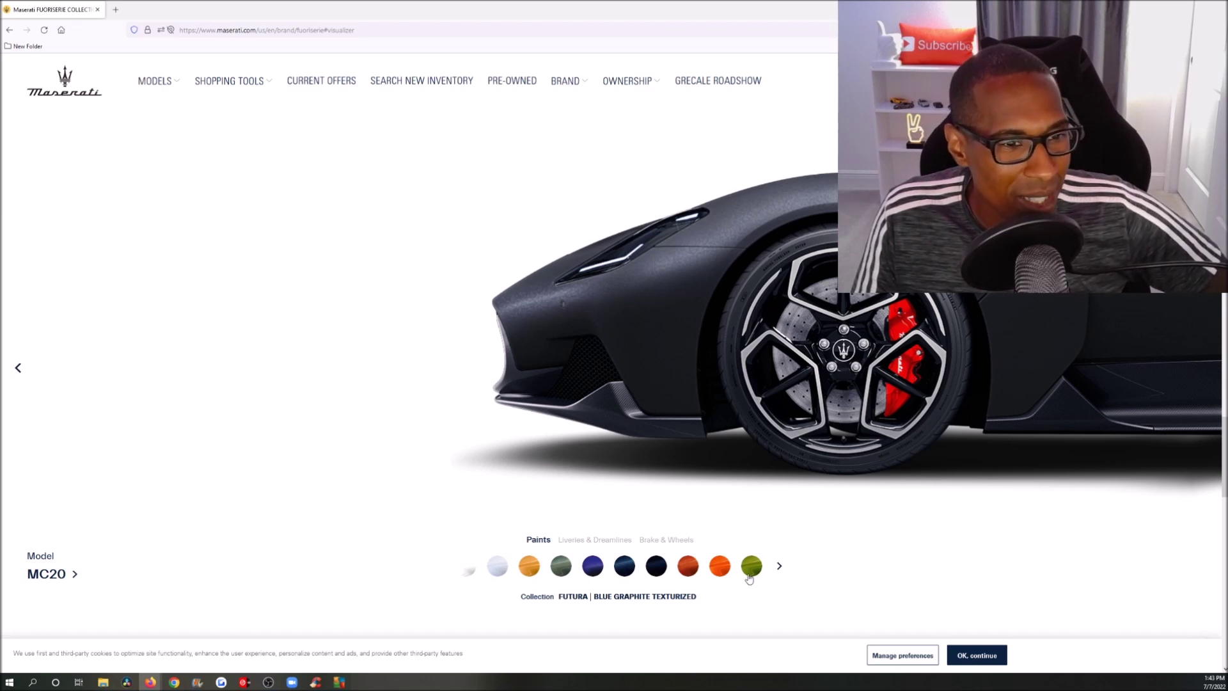
left_click(778, 567)
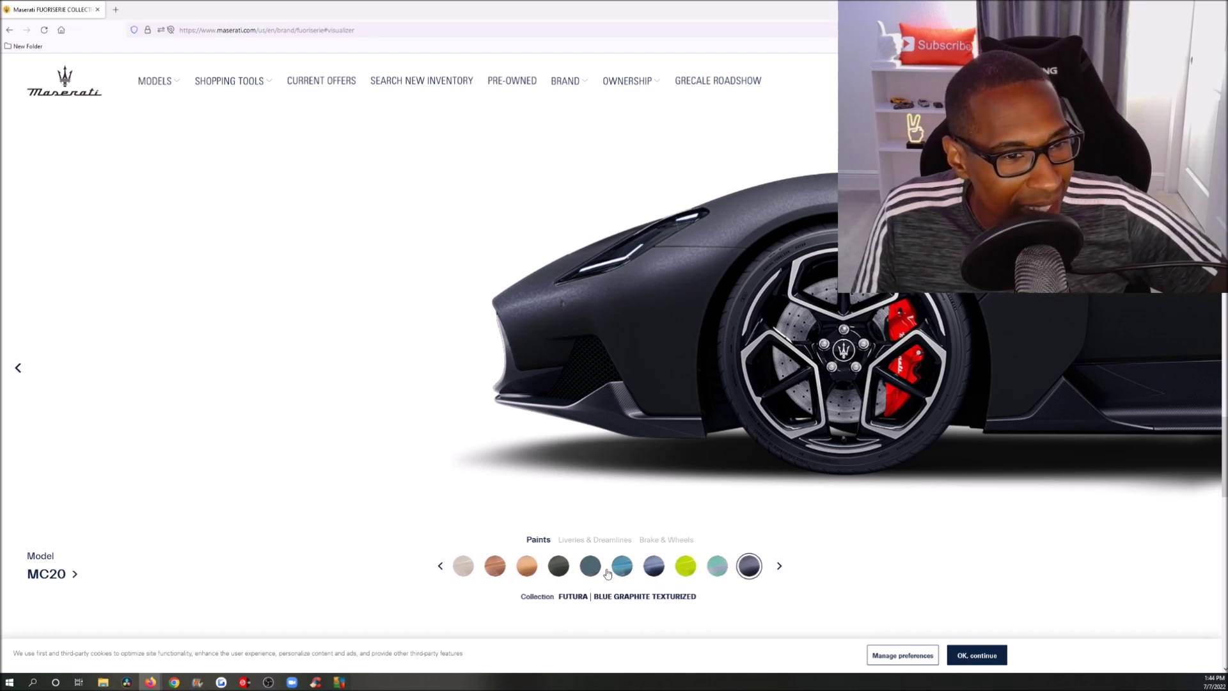
left_click(780, 568)
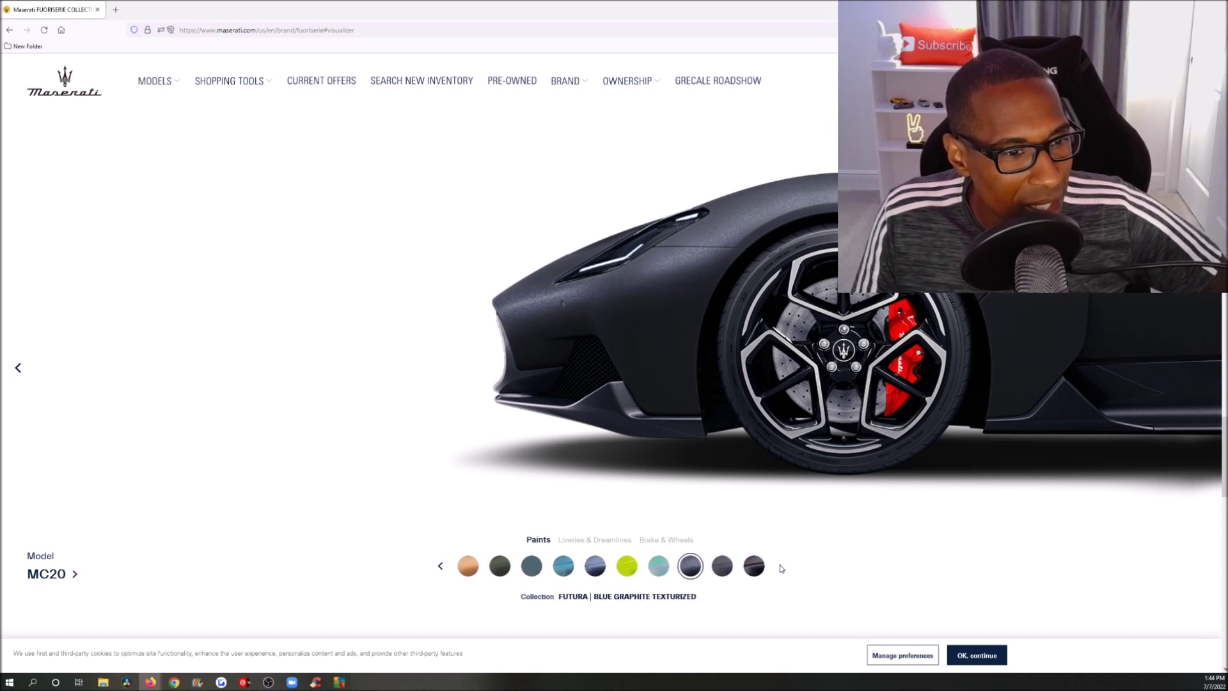
left_click(722, 567)
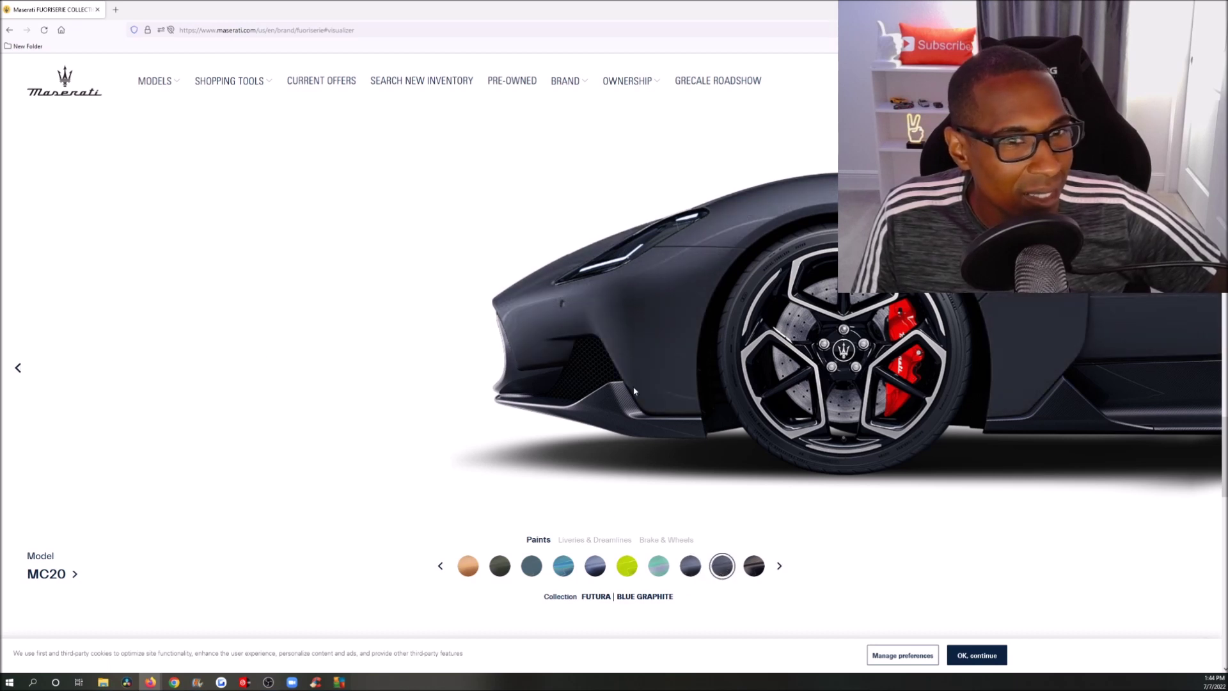
left_click(19, 375)
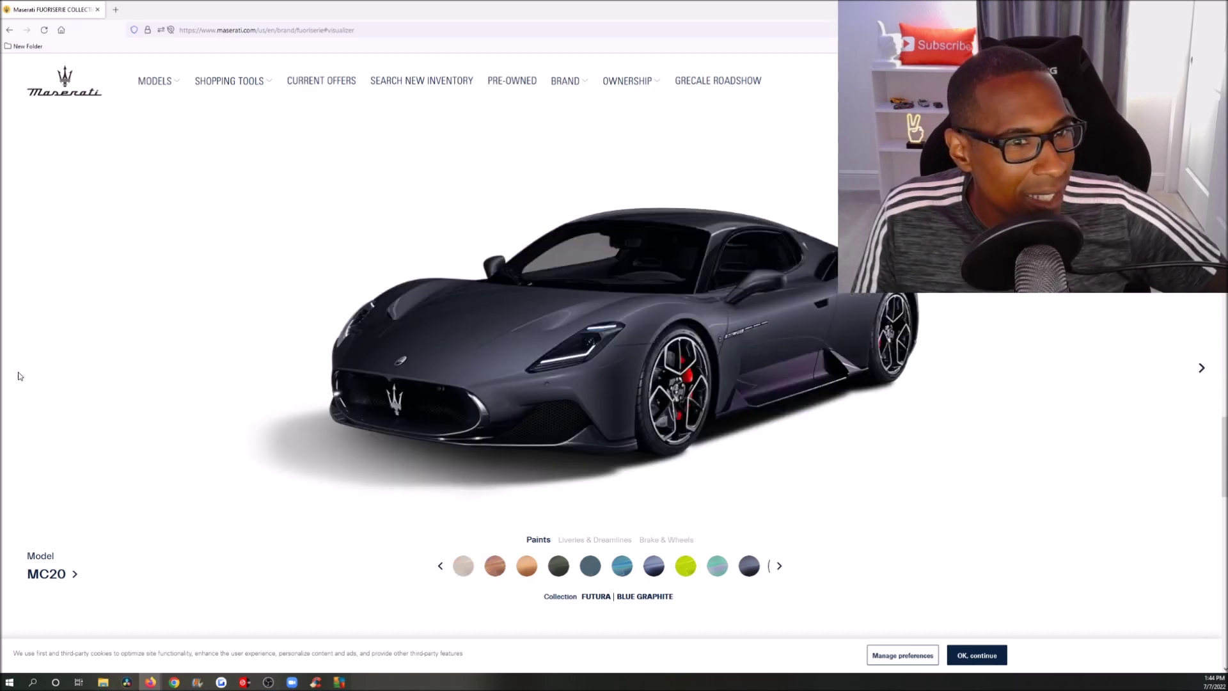
Try Night Interaction and Digital Mint, then settle on AI Aqua Rainbow paint
left_click(779, 567)
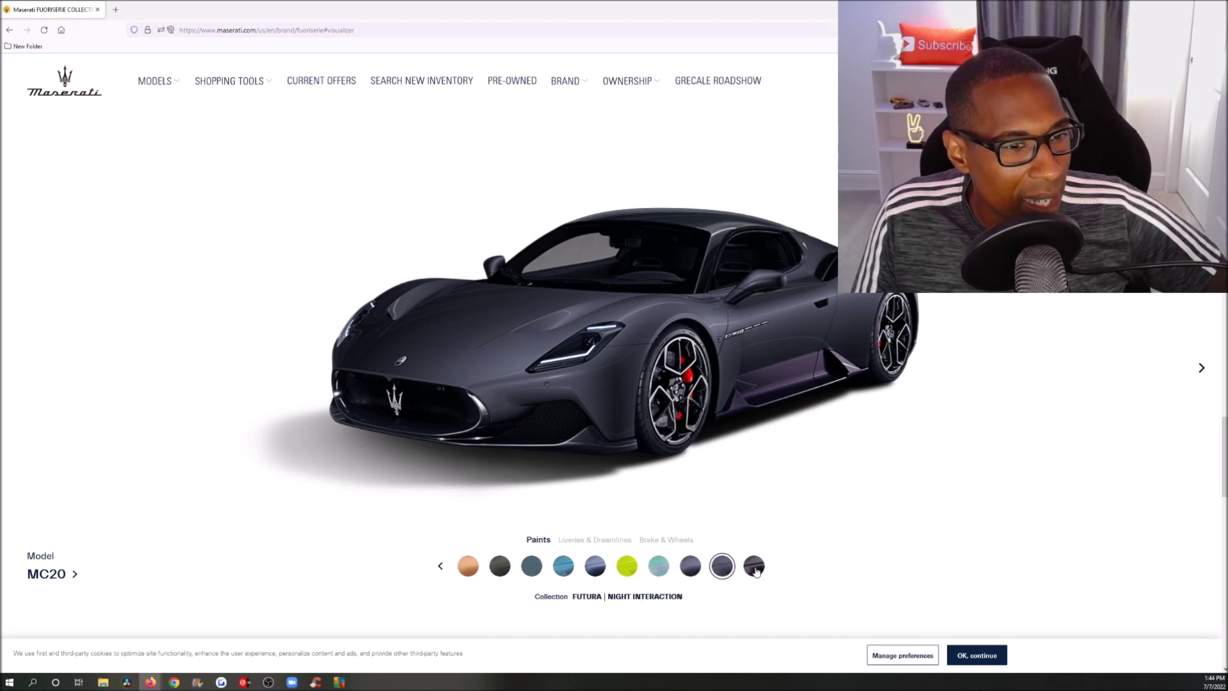
left_click(755, 568)
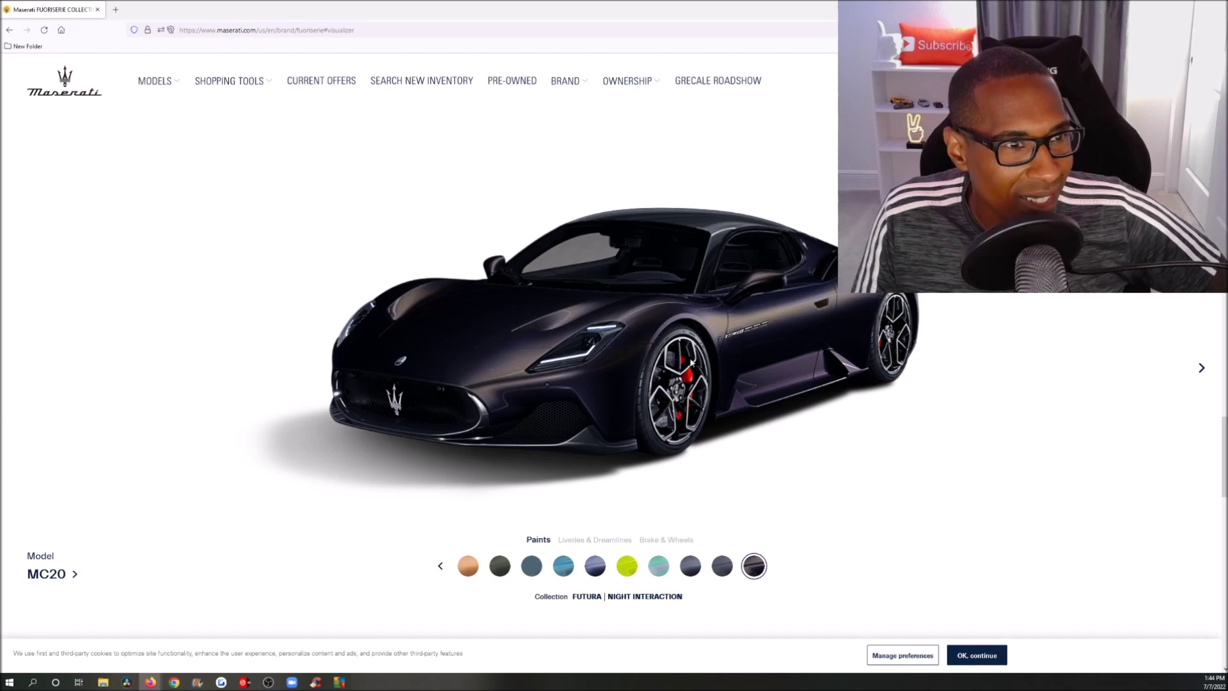
left_click(1202, 373)
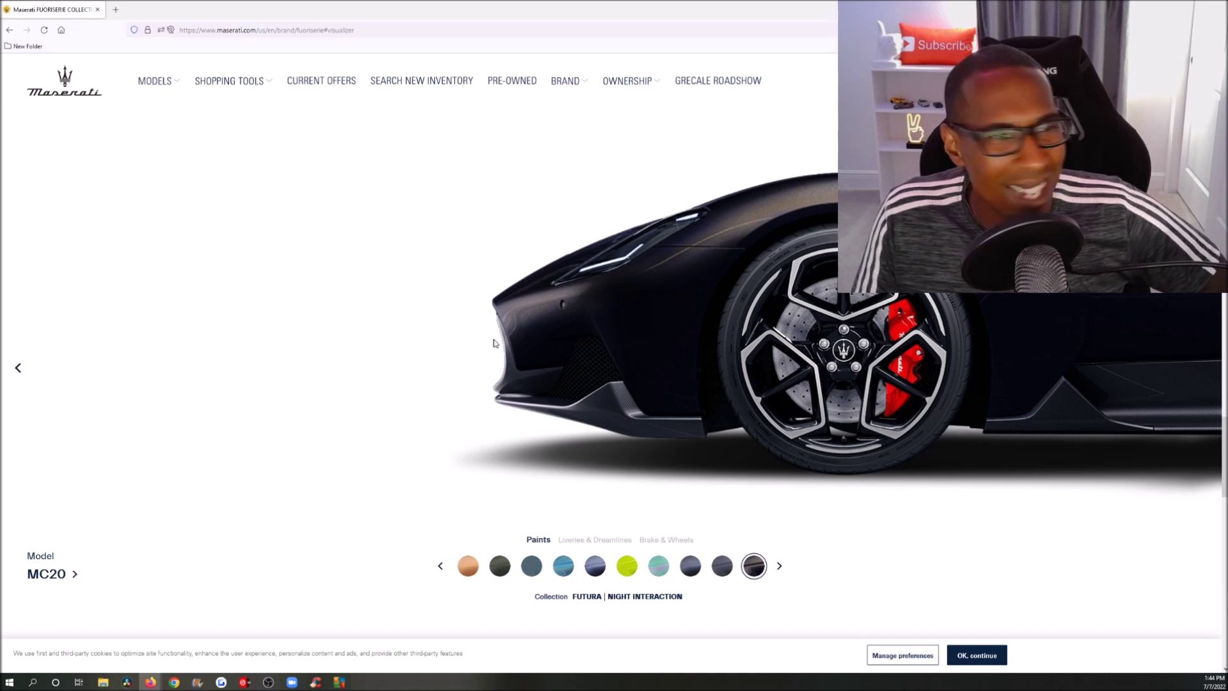
left_click(18, 367)
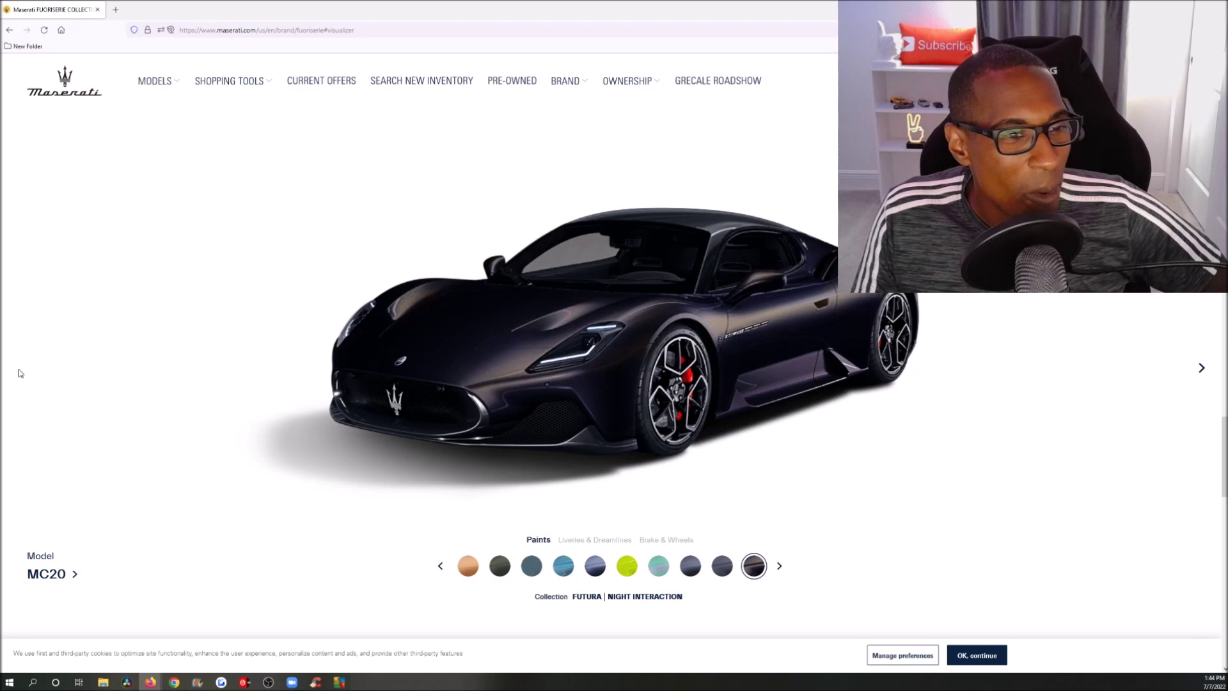
left_click(660, 569)
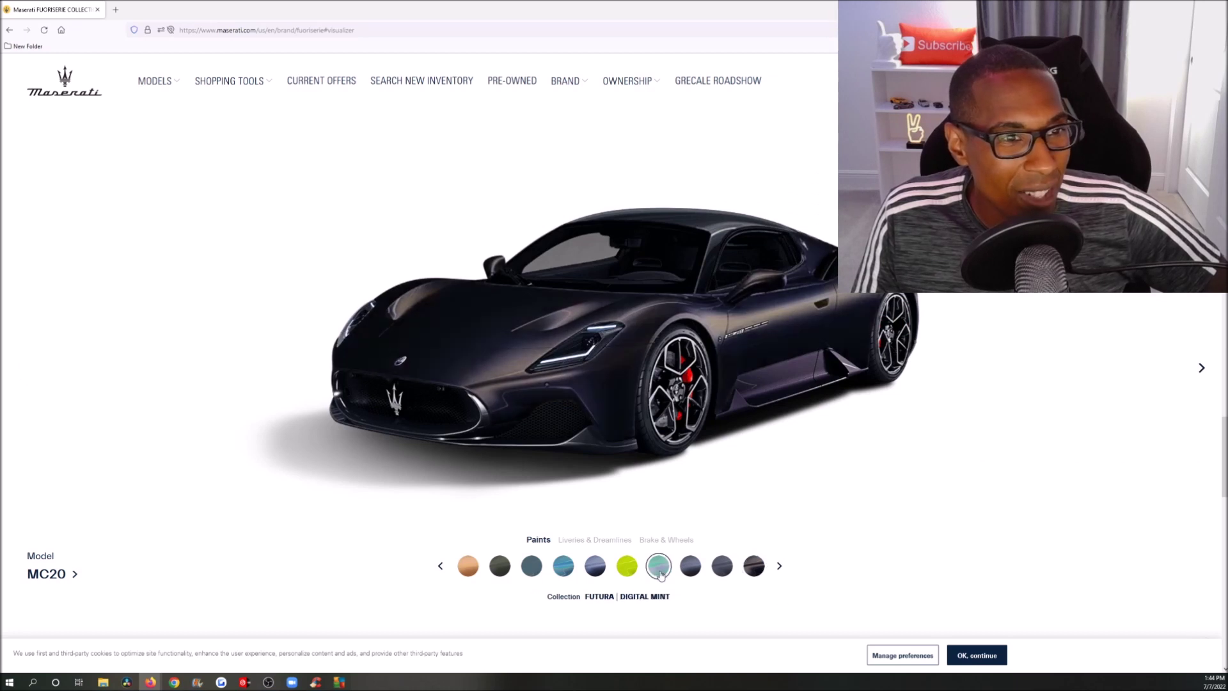
left_click(564, 569)
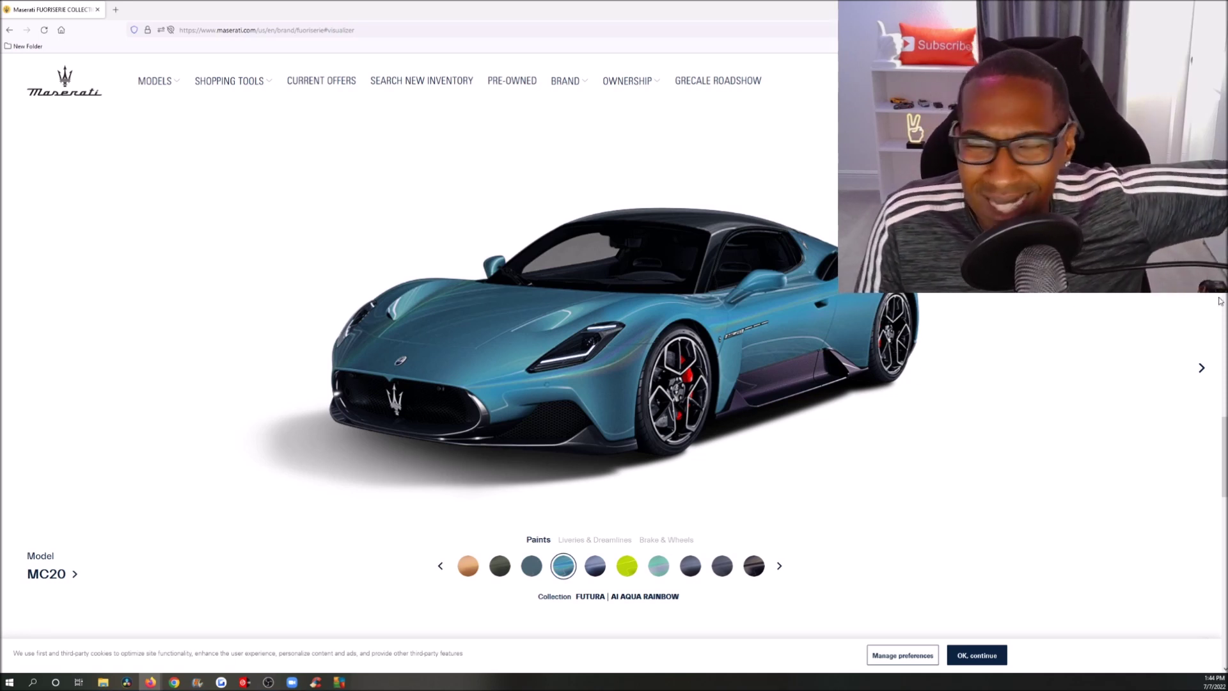
scroll(614, 384, "up", 1)
scroll(614, 384, "down", 1)
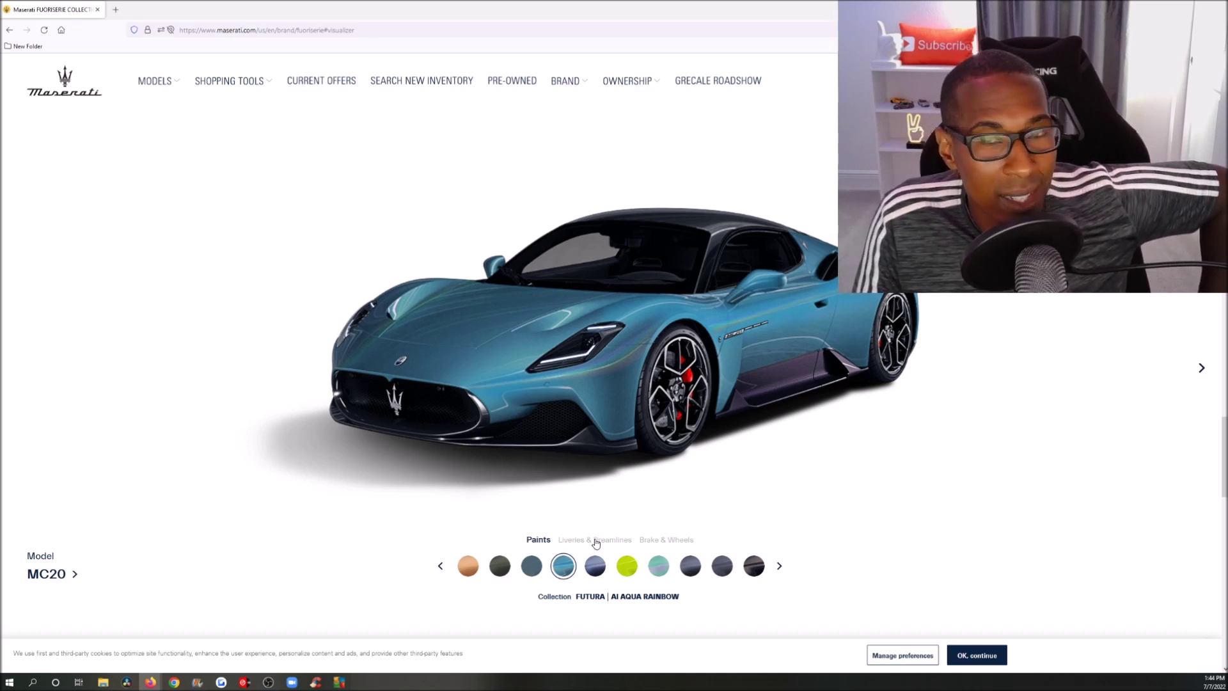
left_click(595, 540)
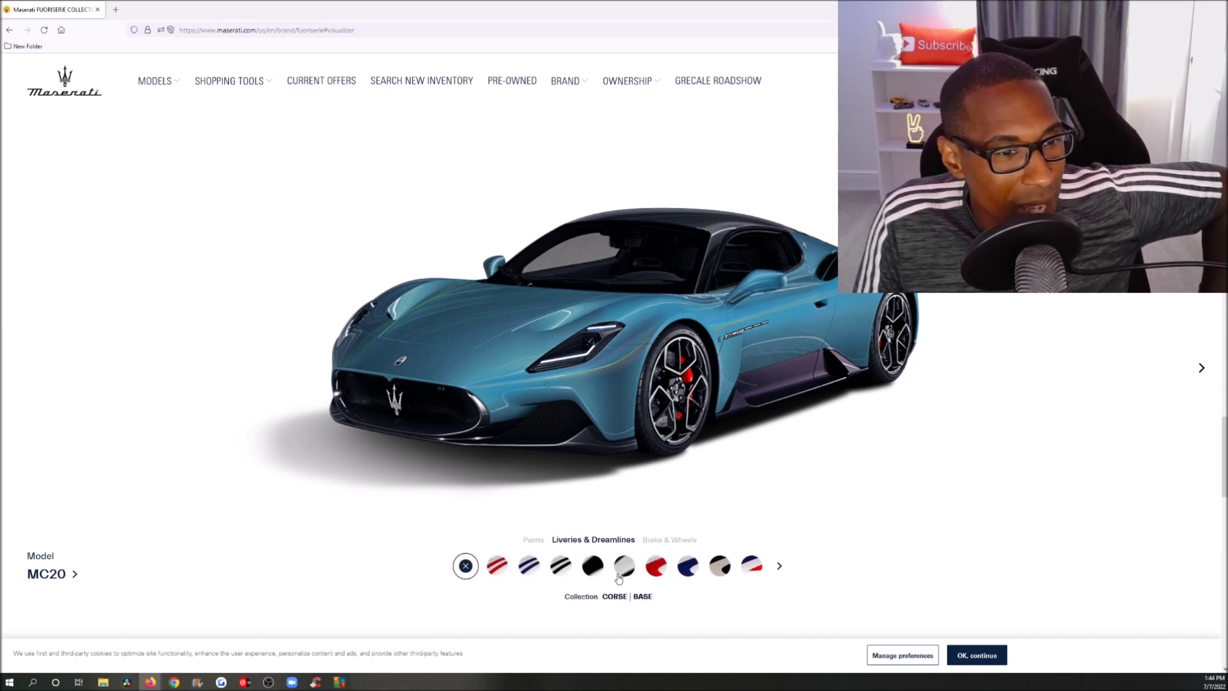
Try red, blue and black double stripes, then the wide black MC12 Competition Nero stripe
left_click(497, 567)
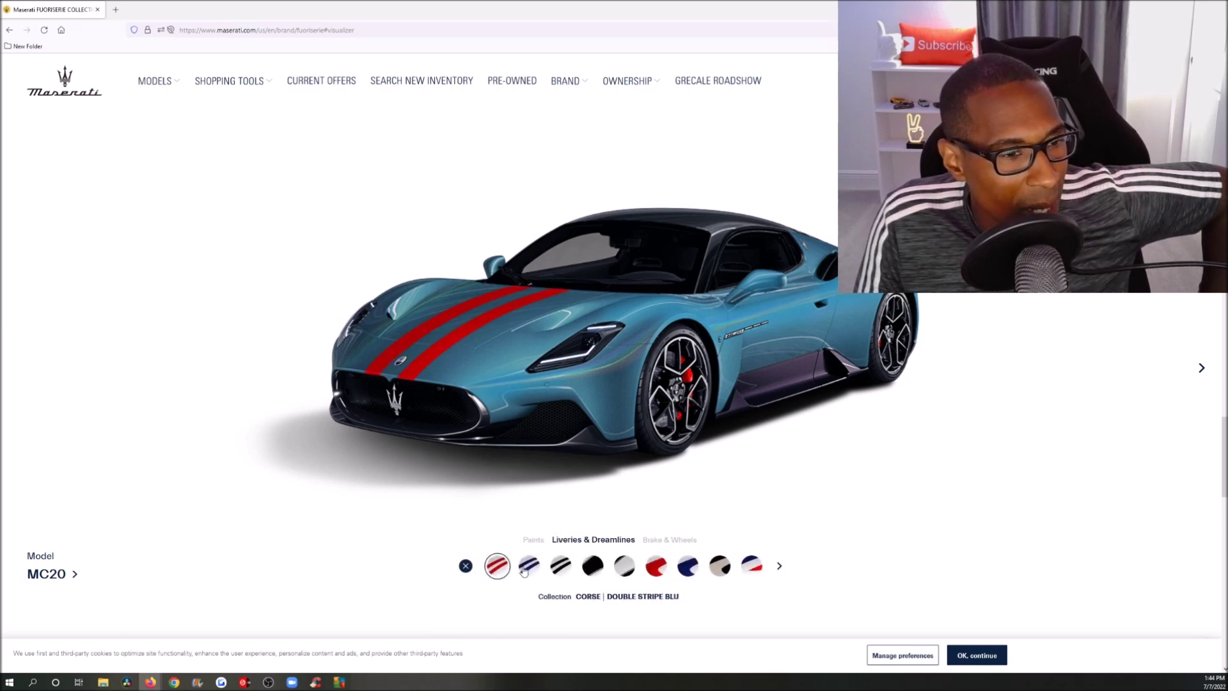
left_click(526, 568)
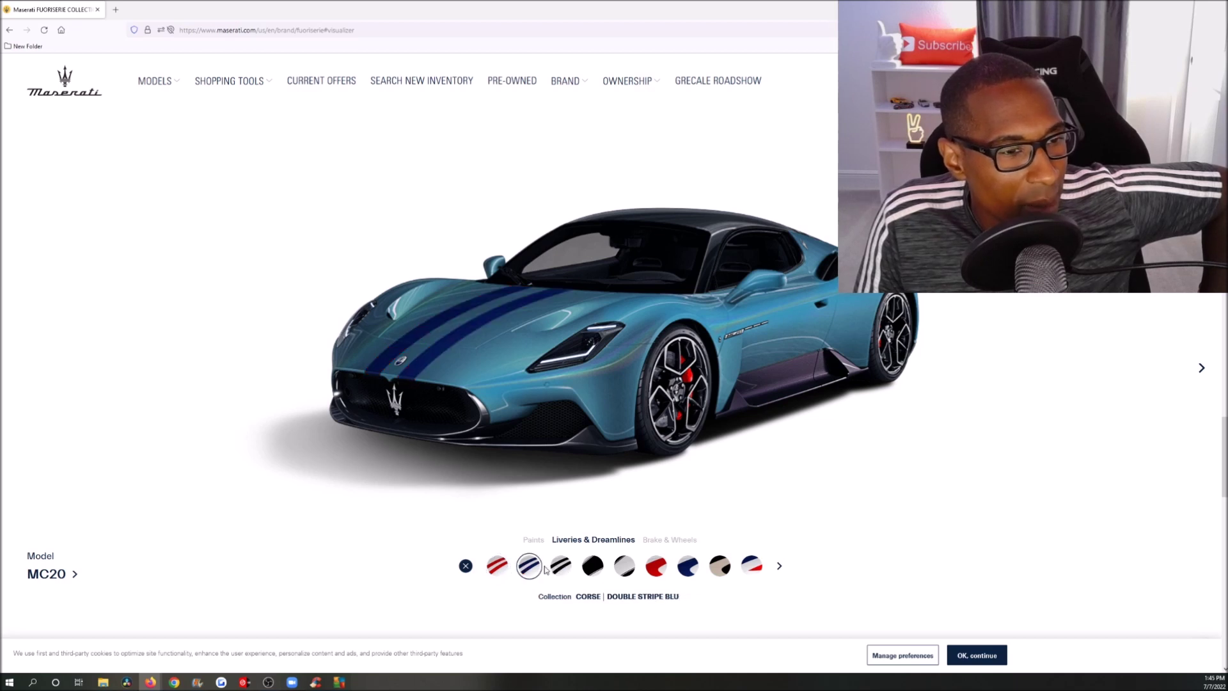
left_click(558, 572)
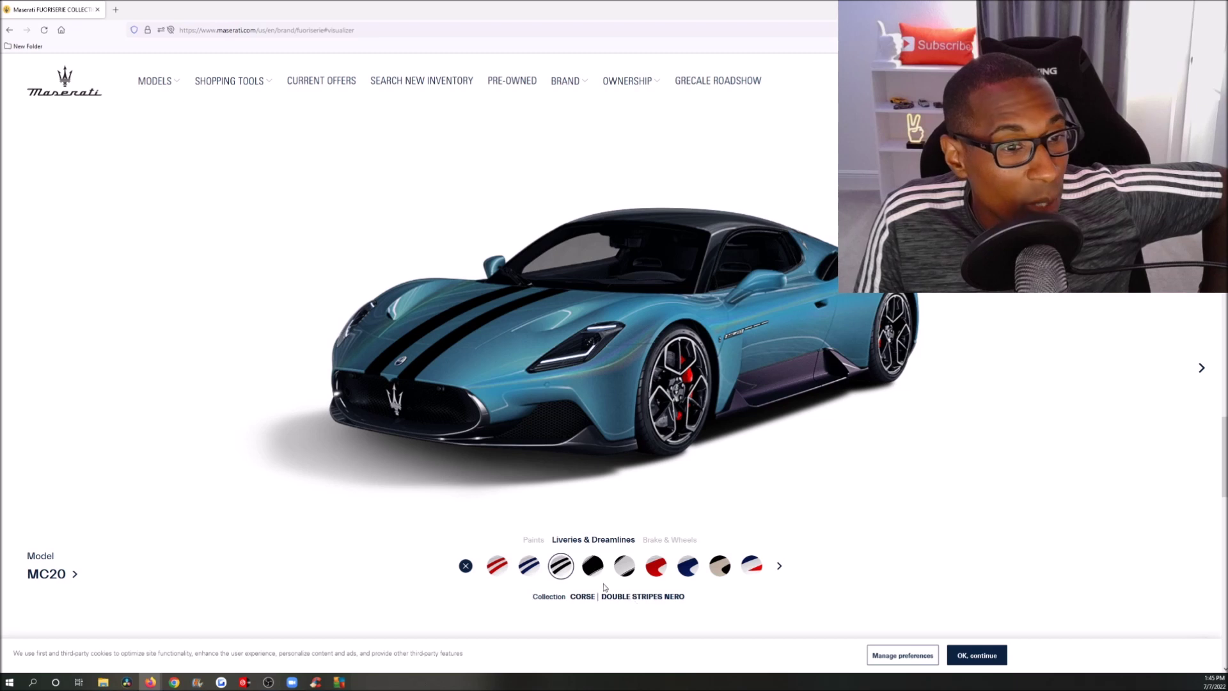
left_click(590, 569)
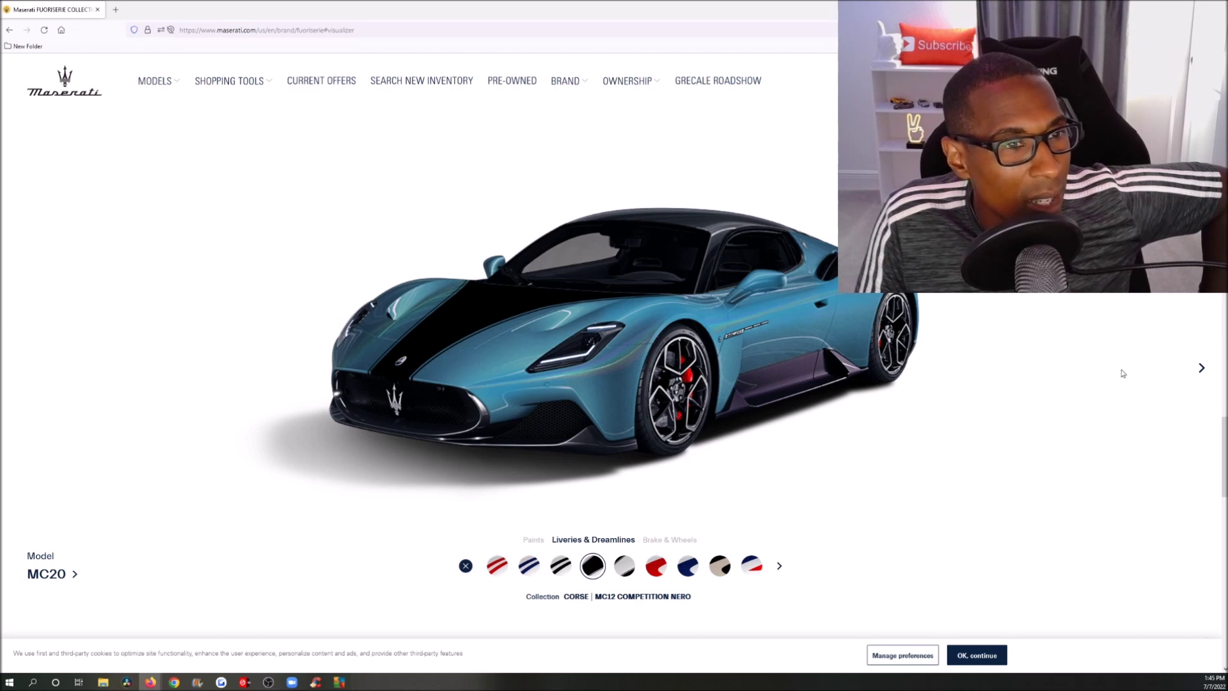
left_click(1203, 369)
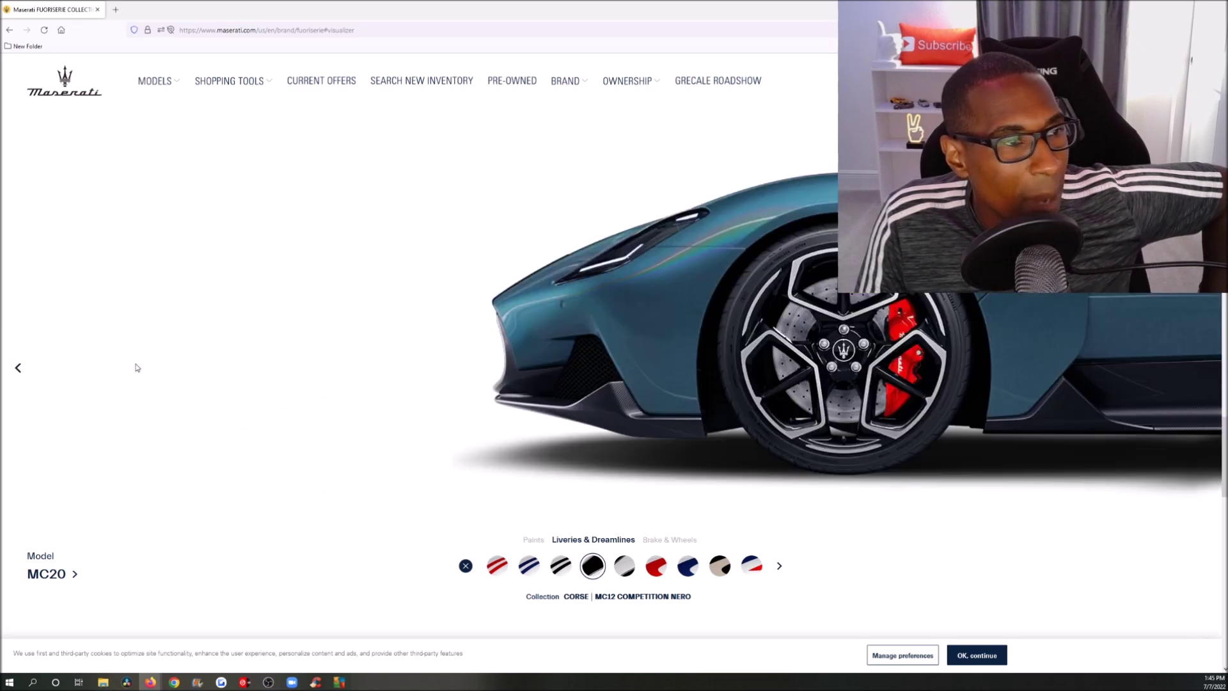
left_click(18, 368)
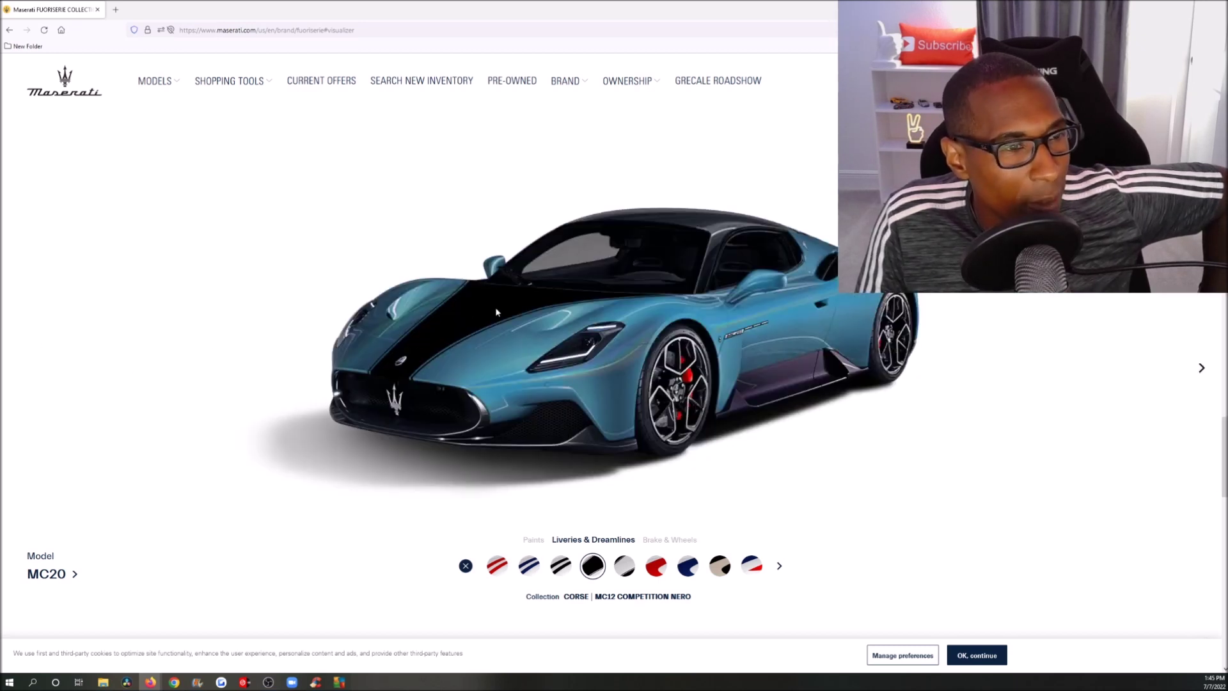
Try the white wide stripe and red, blue, beige Birdcage liveries, ending on Tipo 151 Rosso Corse - Blu Emblema
left_click(625, 570)
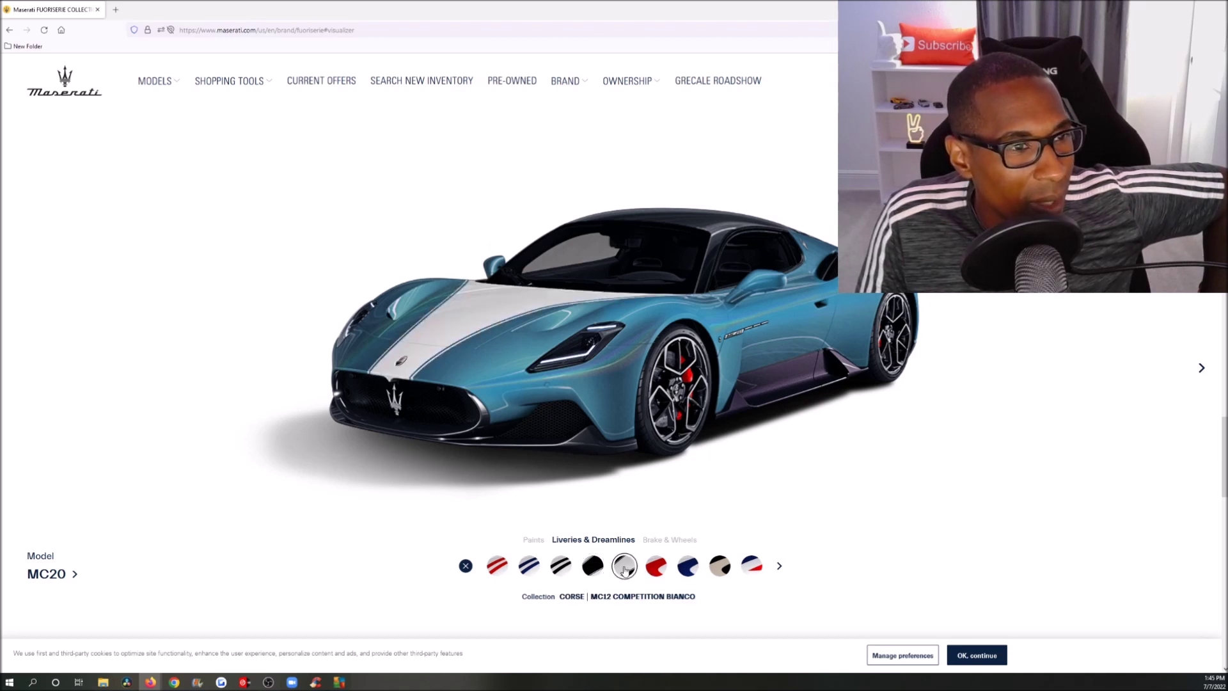
left_click(657, 567)
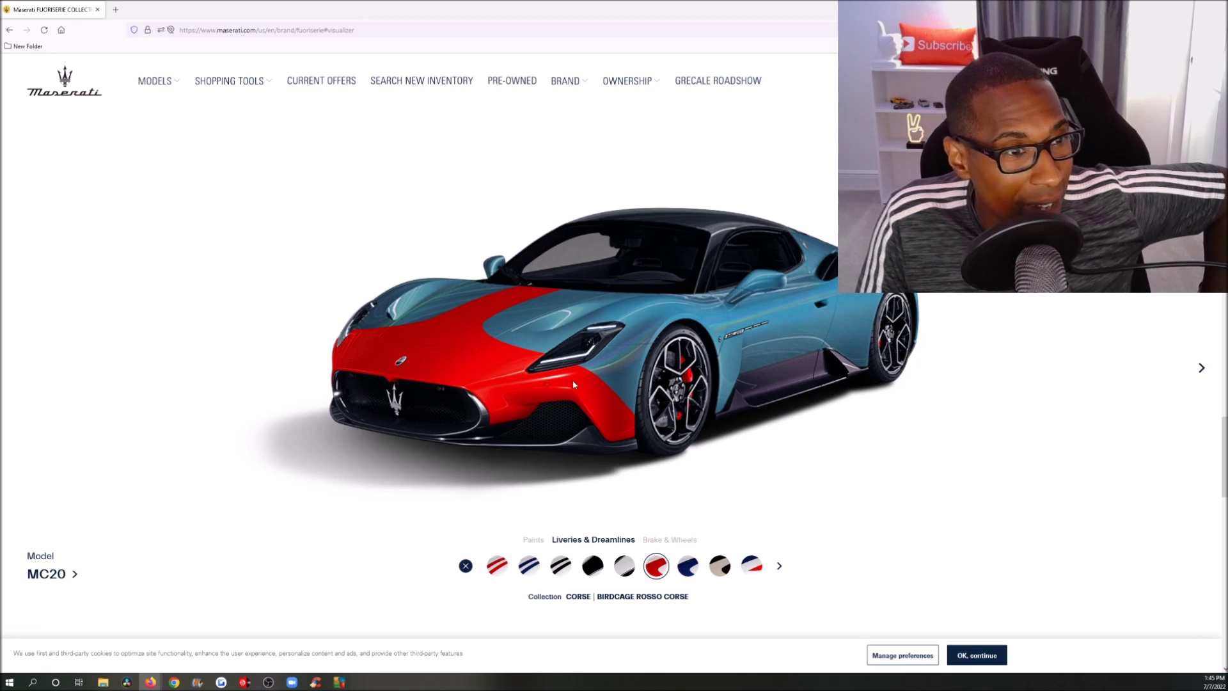
left_click(688, 569)
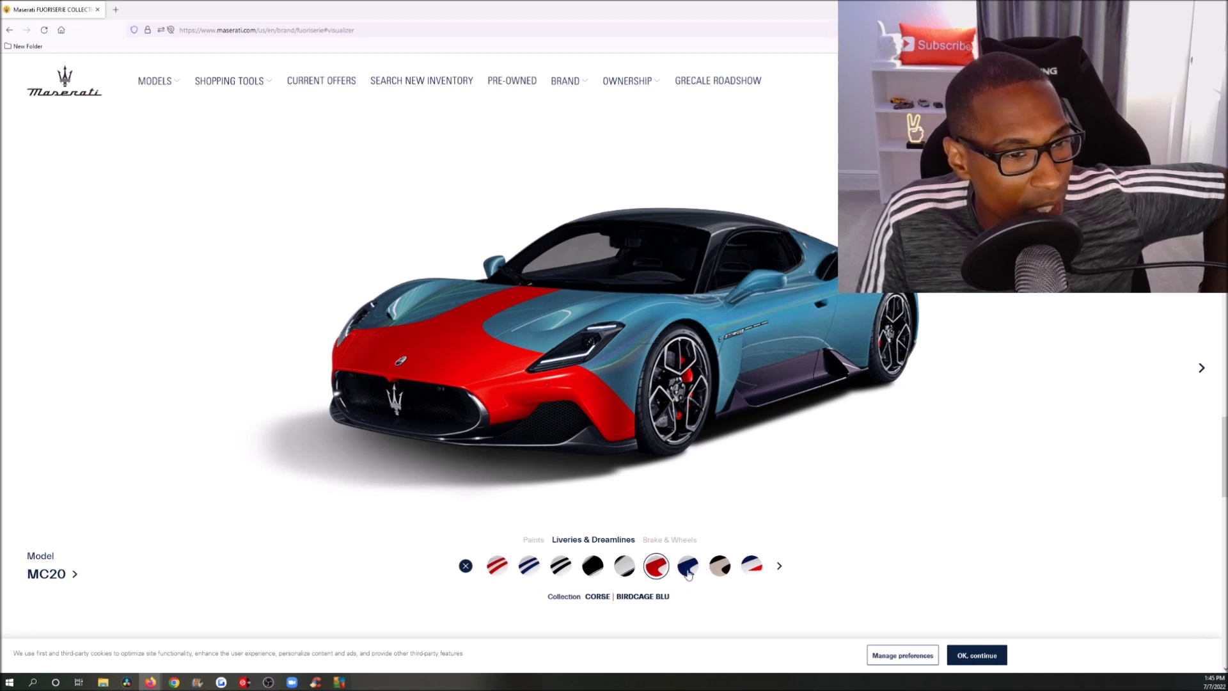
left_click(725, 569)
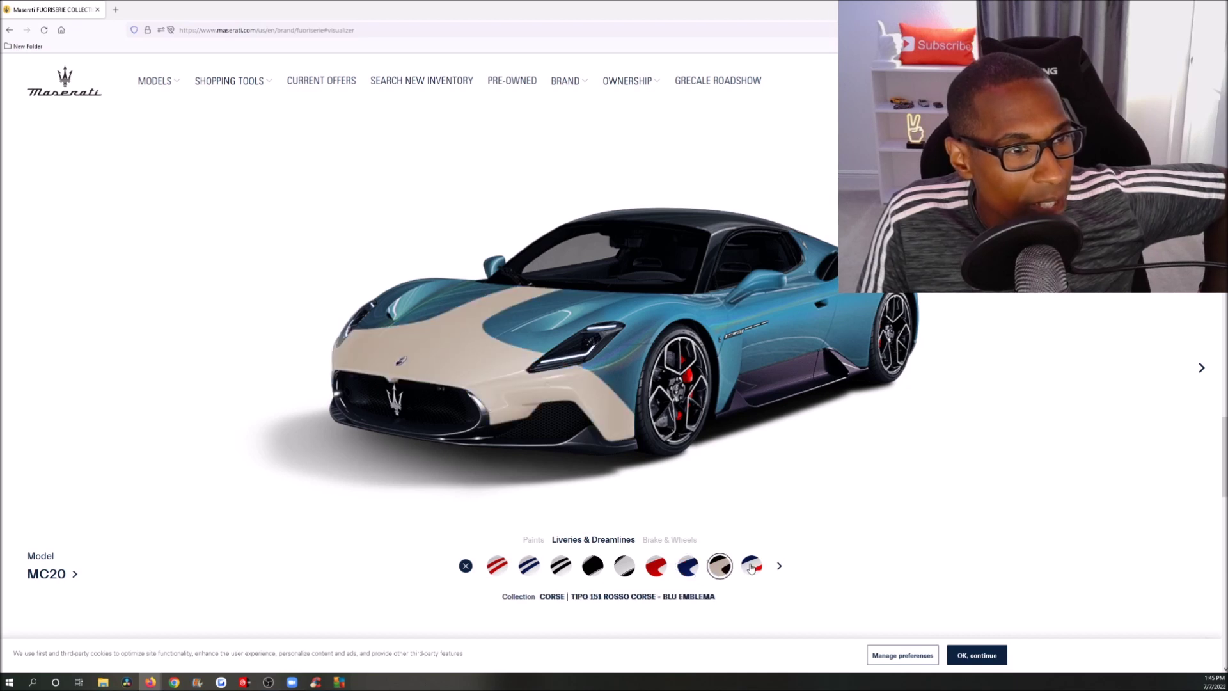
left_click(752, 569)
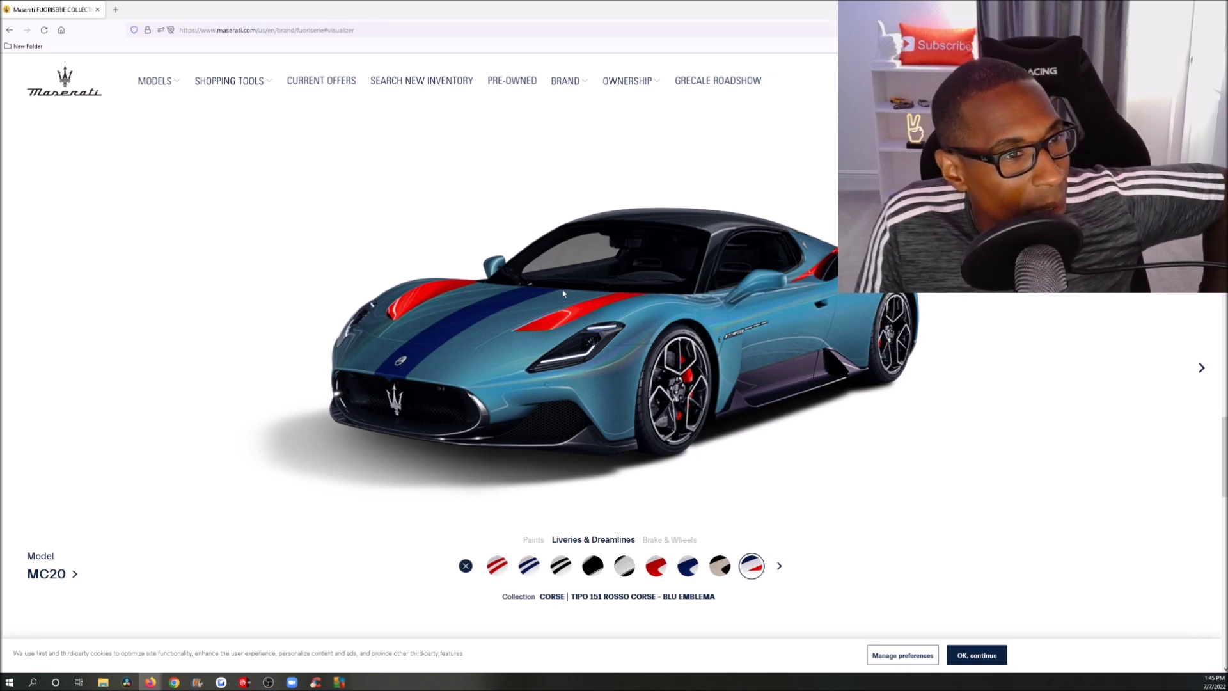
left_click(782, 566)
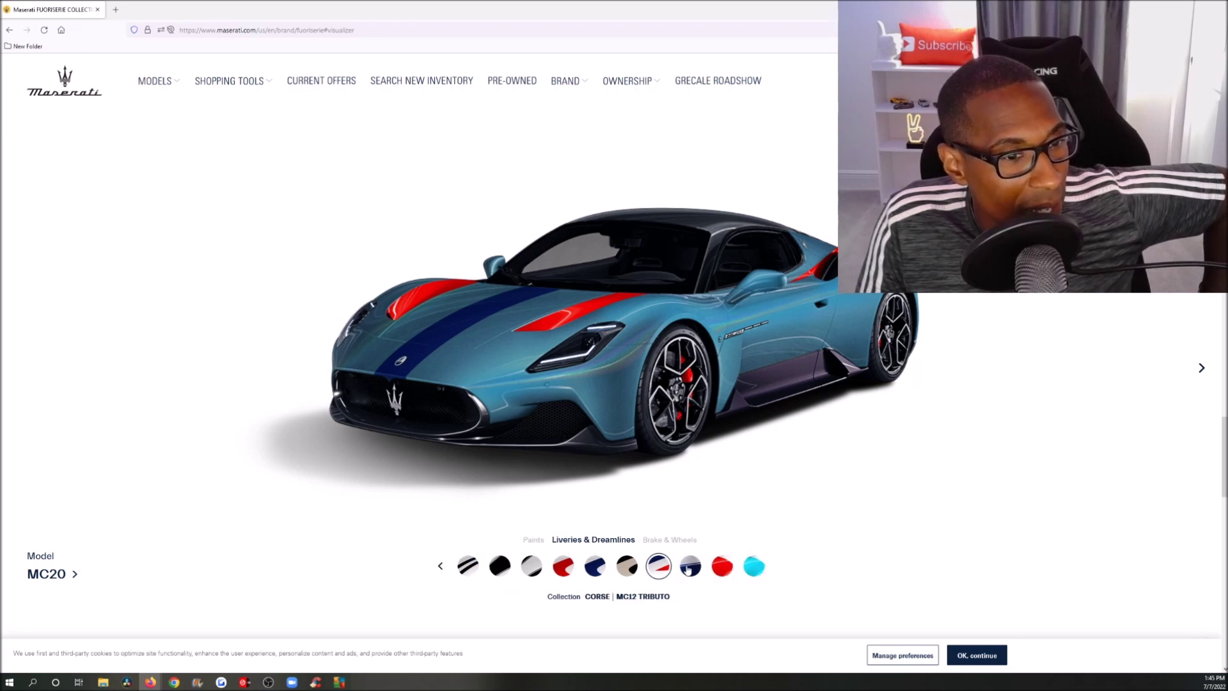
Preview the Futura blue lower-body and red asymmetric front liveries, with a front-wheel close-up
left_click(689, 567)
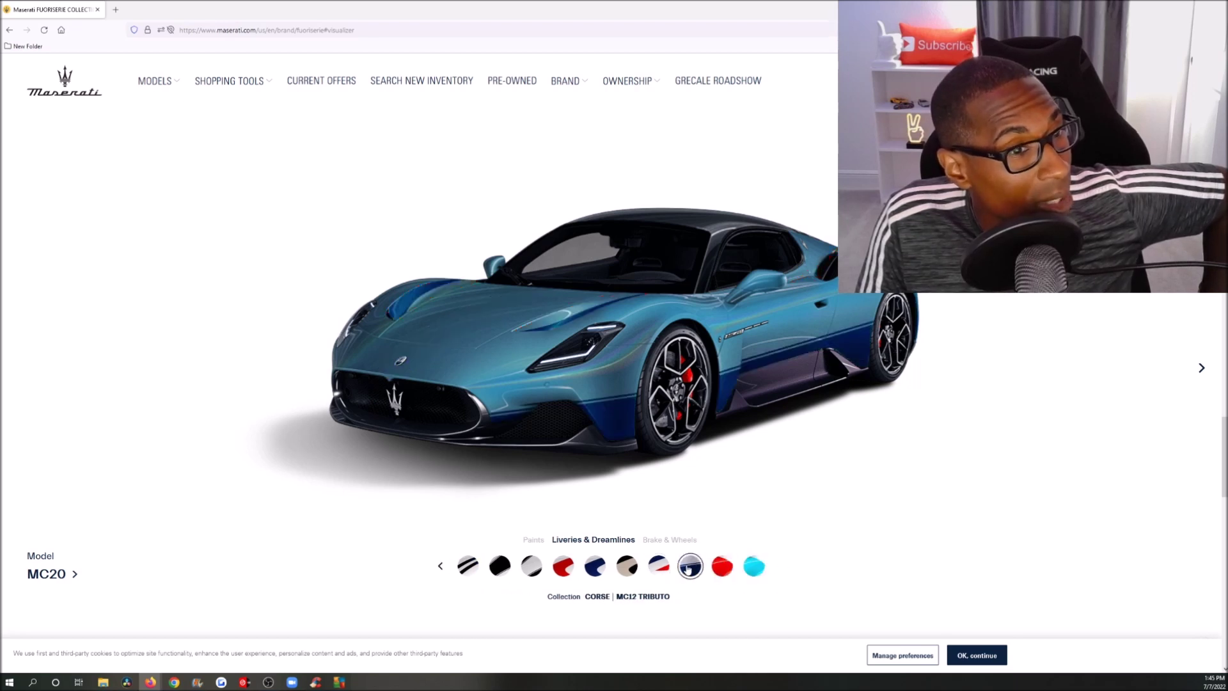
left_click(727, 569)
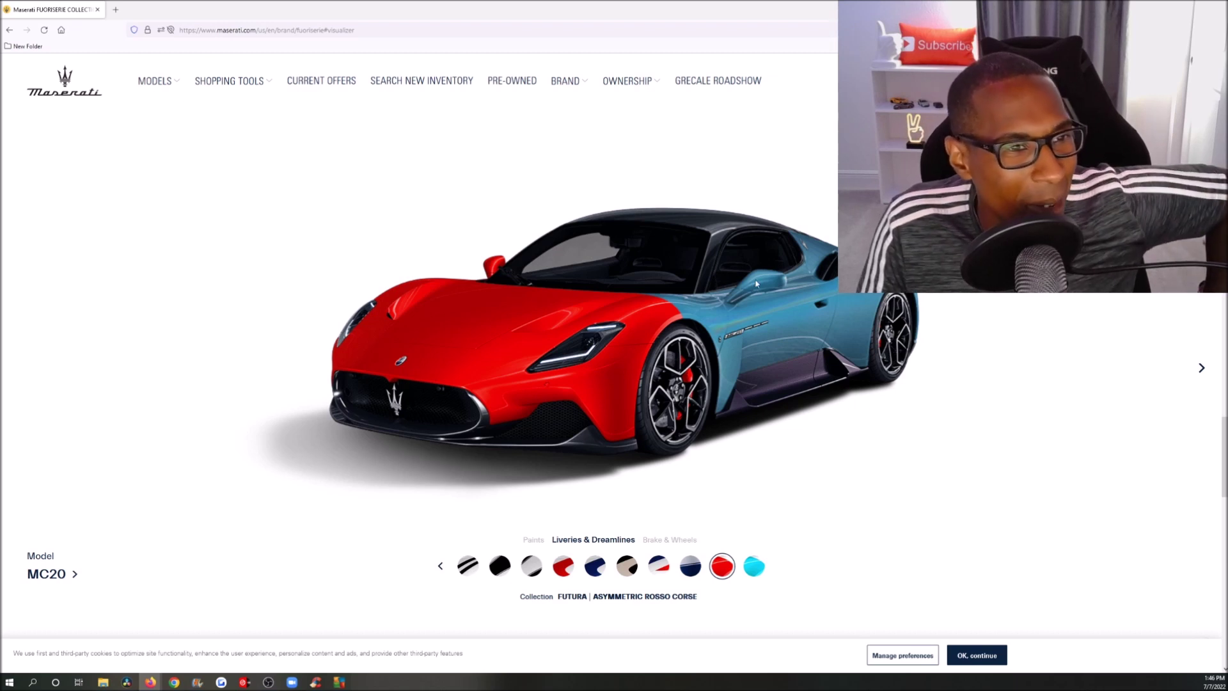
left_click(1203, 368)
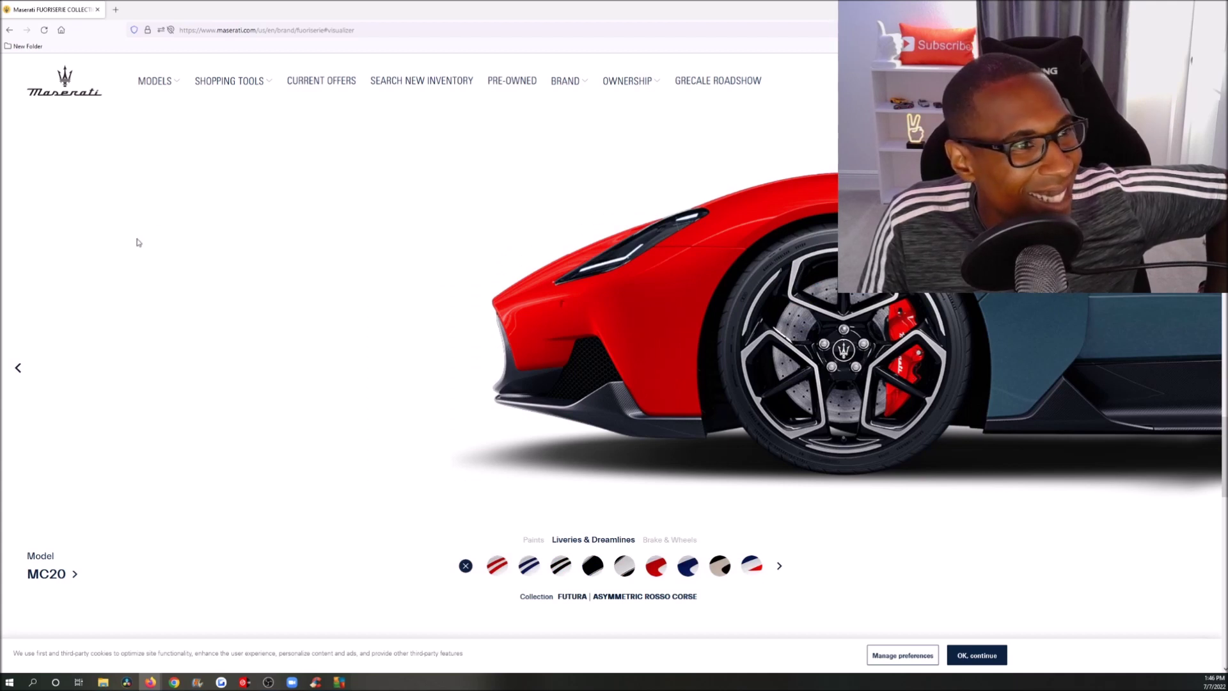
left_click(18, 368)
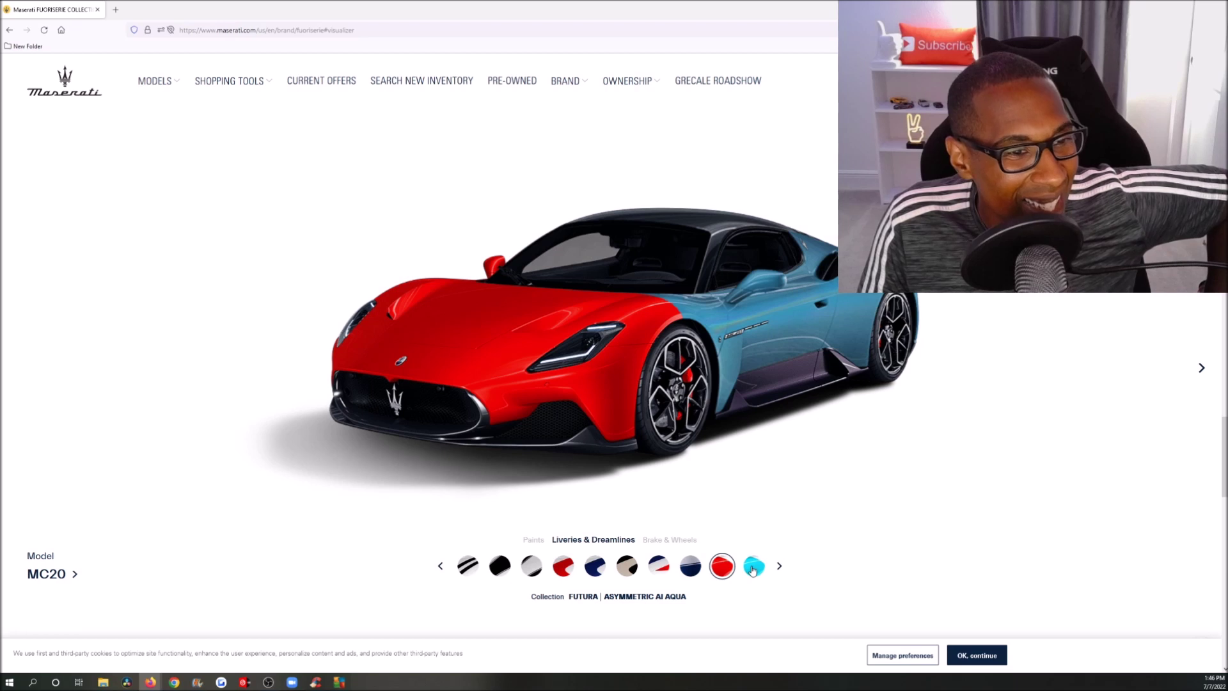
Try the asymmetric front in aqua, then reapply the TIPO 151 ROSSO CORSE - BLU EMBLEMA livery
left_click(753, 568)
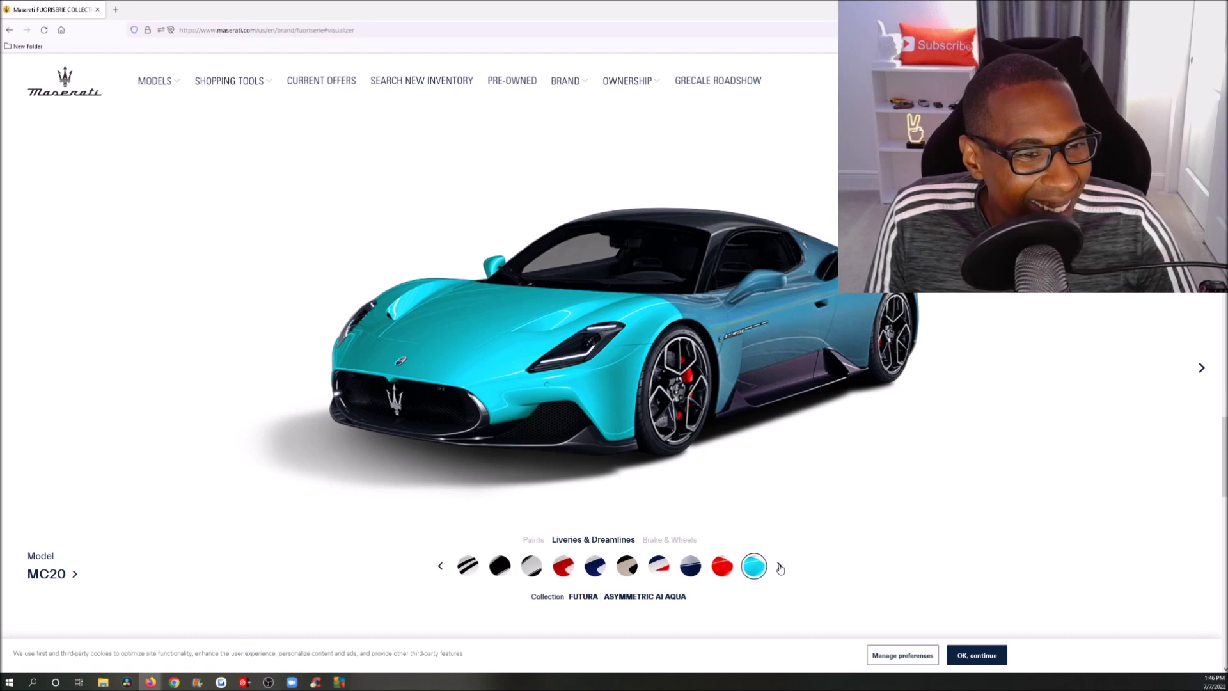
left_click(728, 568)
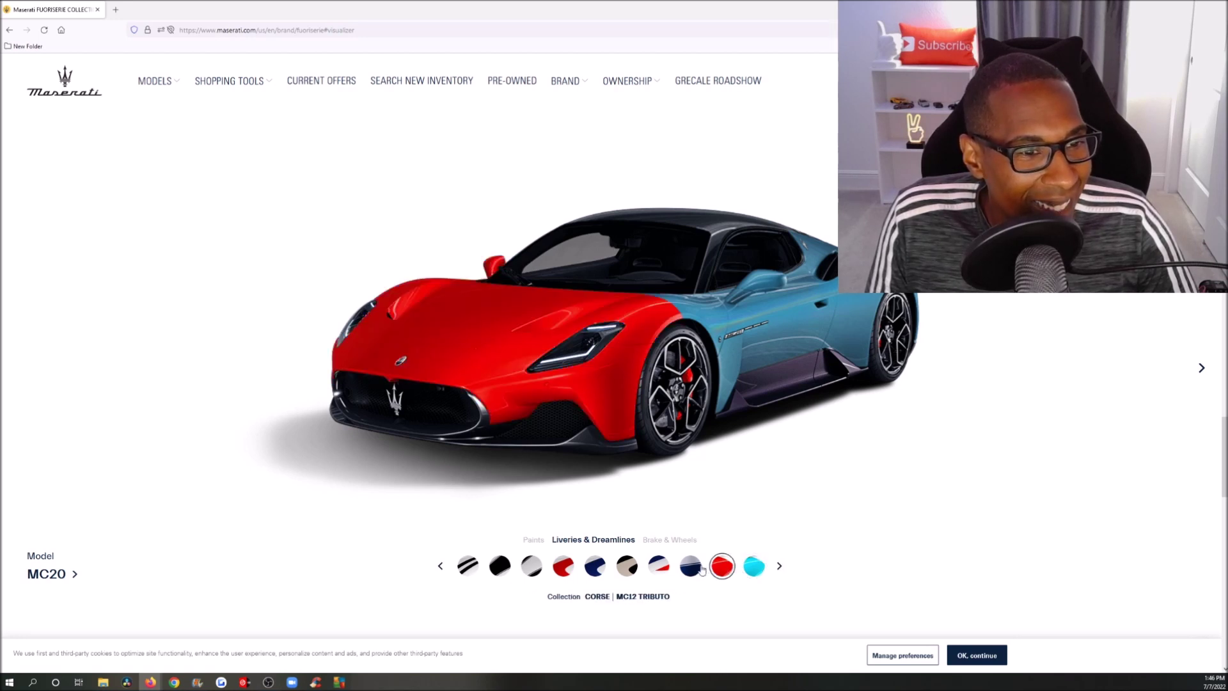
left_click(666, 567)
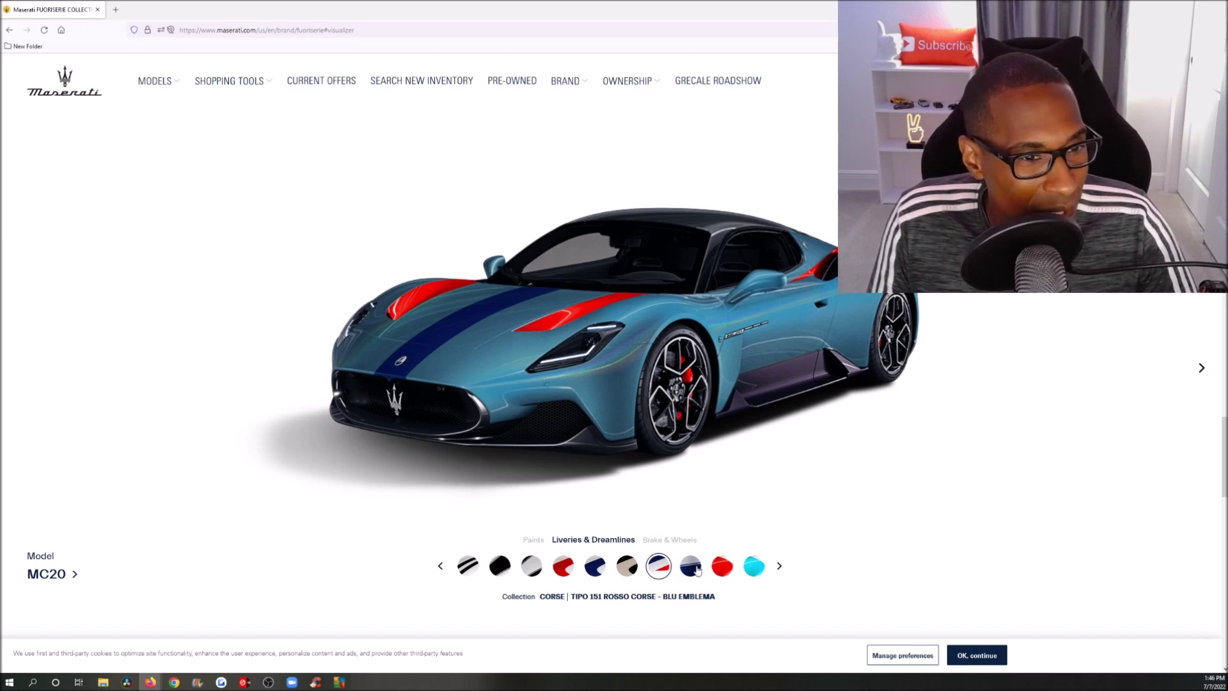
left_click(687, 541)
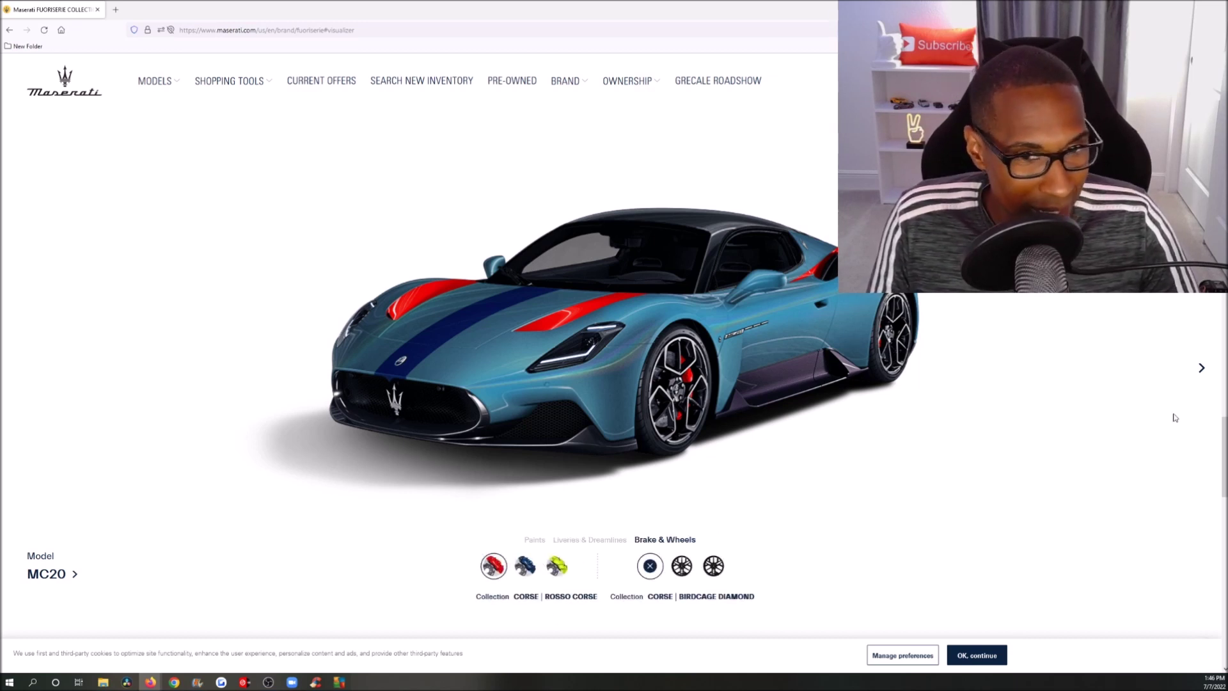
Set the brake calipers to Blue Classic after briefly trying lime
left_click(1203, 369)
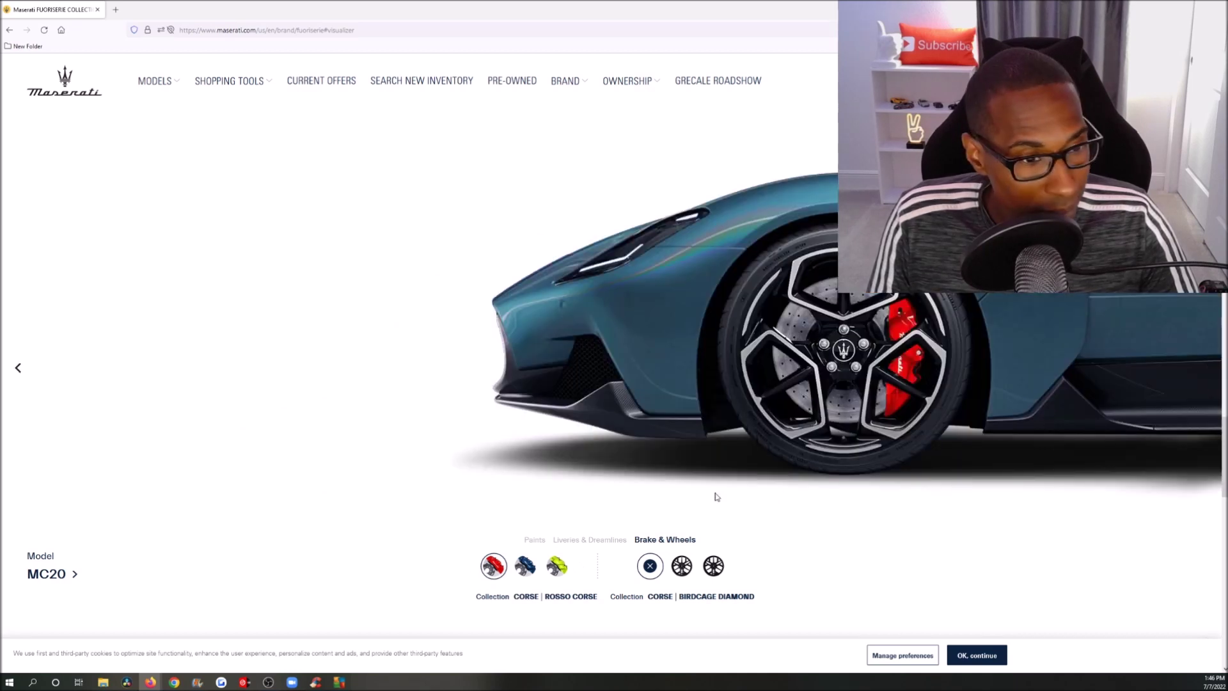
left_click(524, 567)
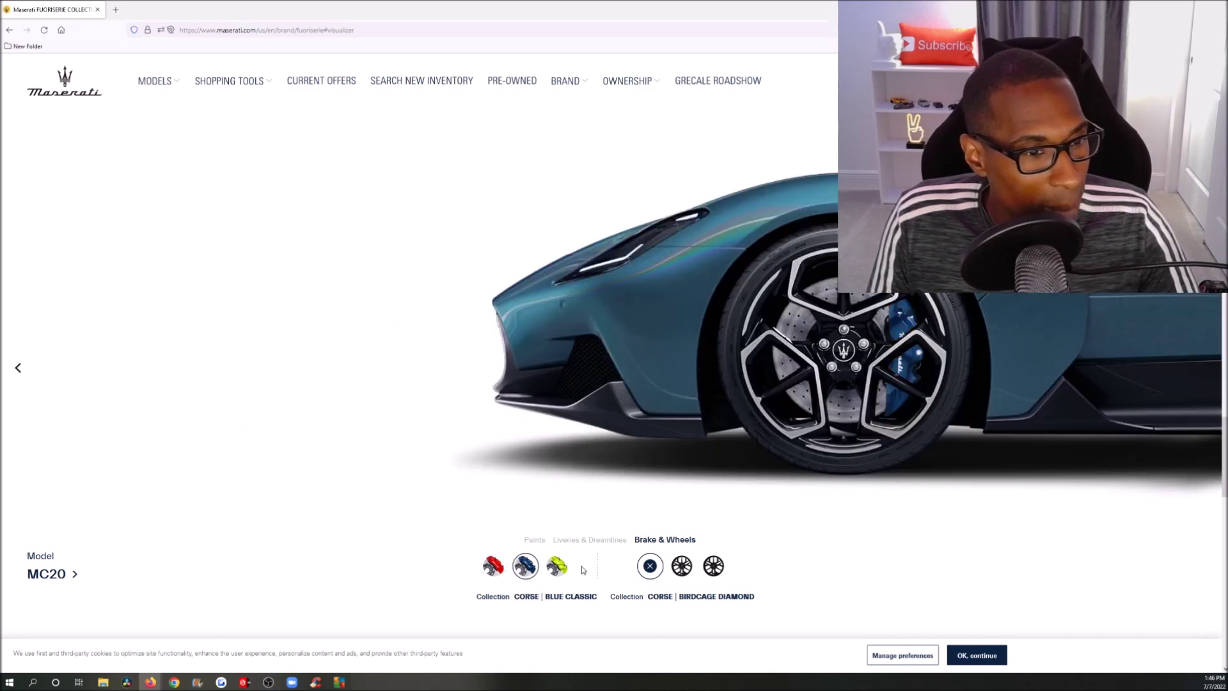
left_click(556, 567)
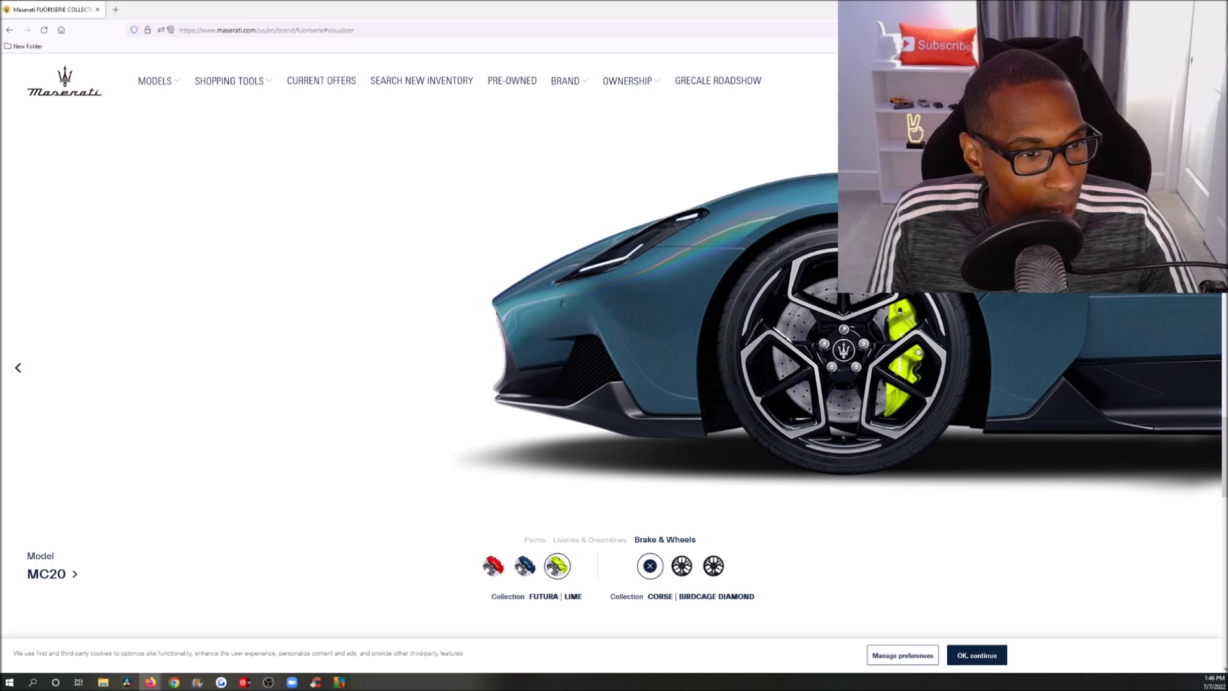
left_click(525, 567)
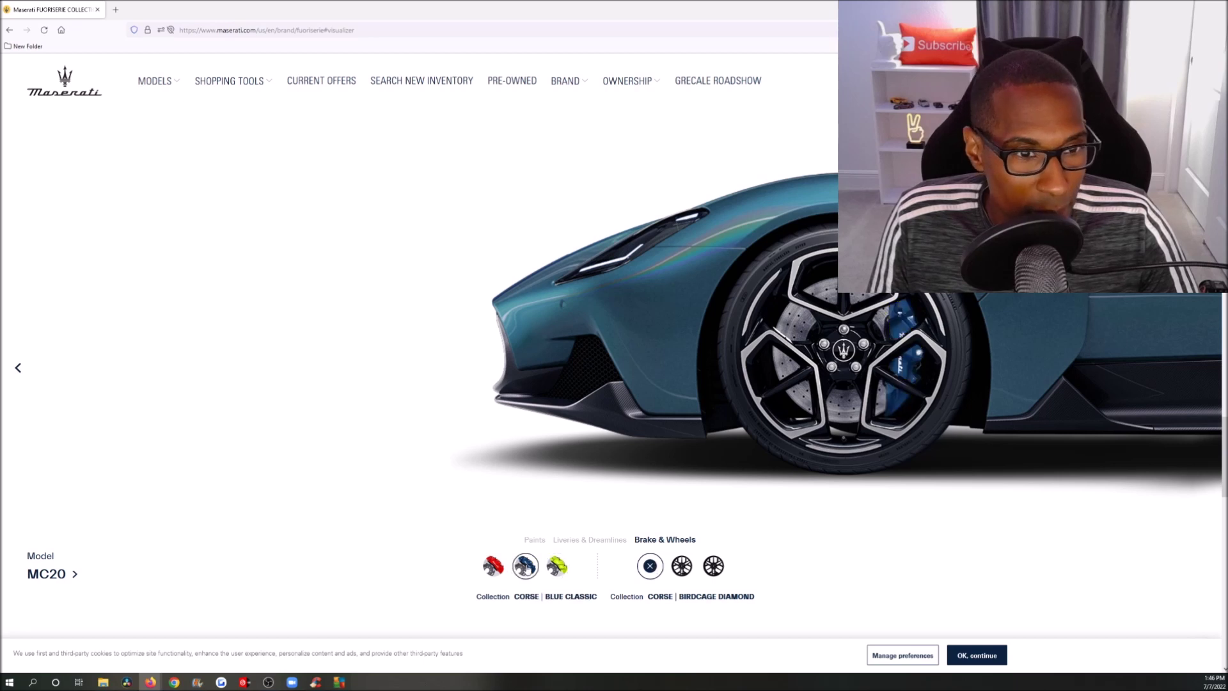
Fit Tridente Glossy Black wheels after comparing the multi-spoke and Matte Black Machine Polished options
left_click(684, 567)
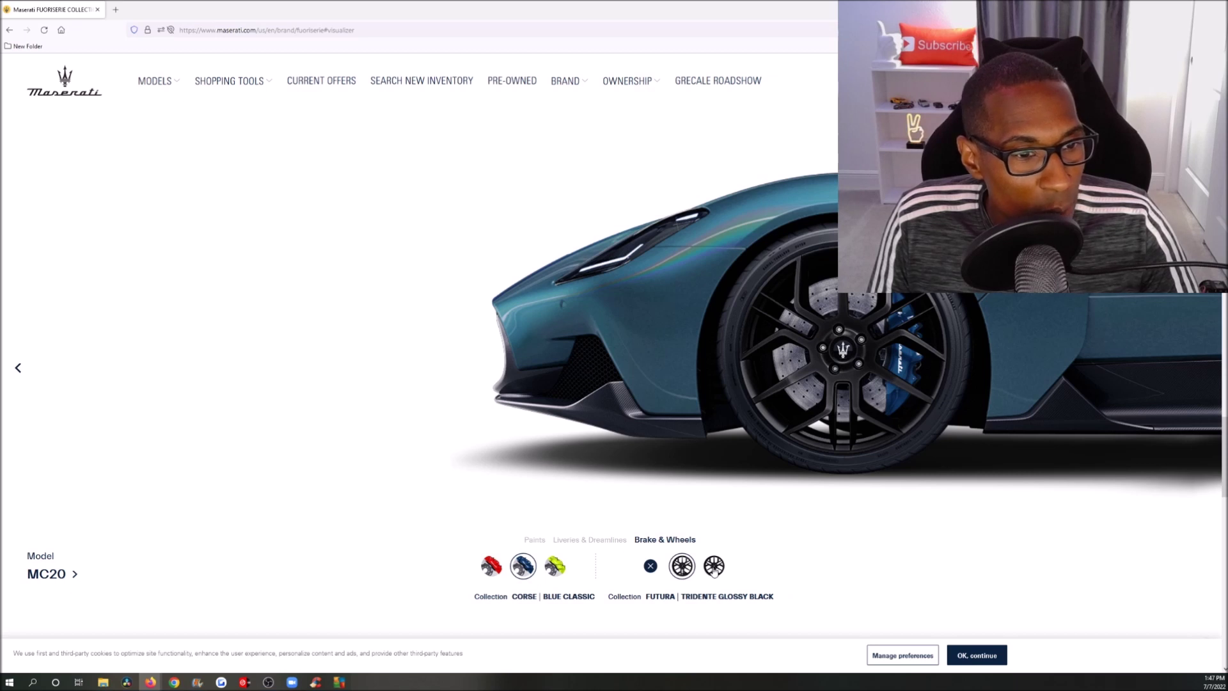
left_click(714, 568)
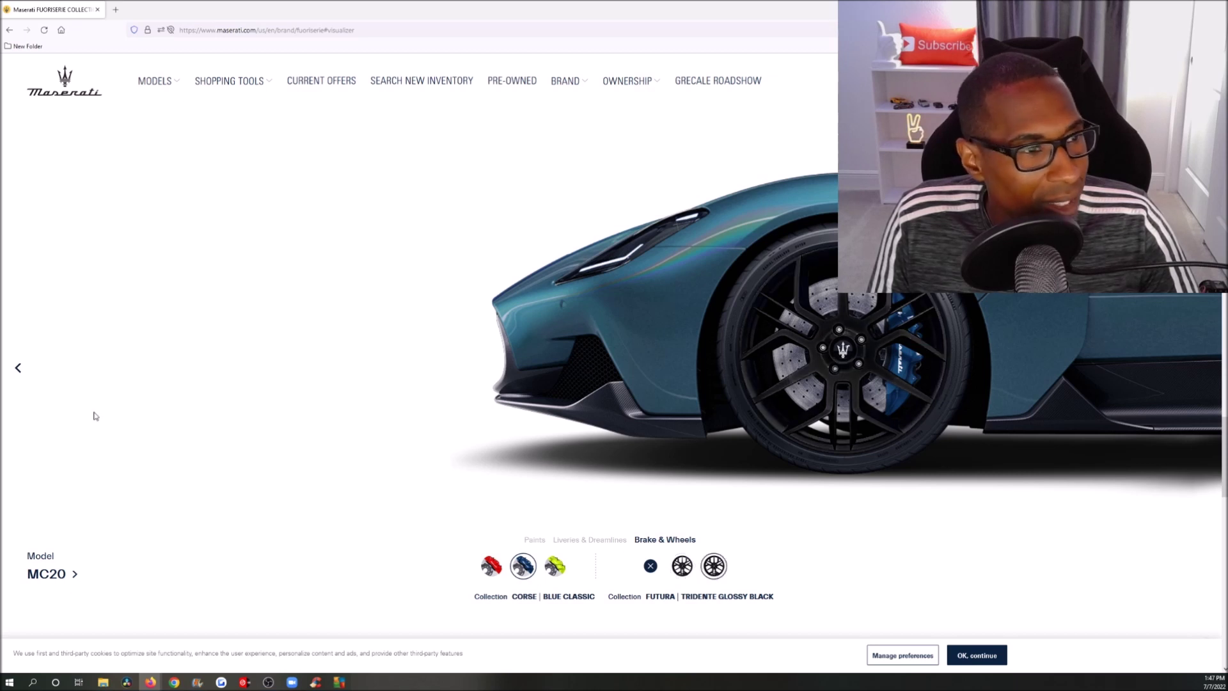
left_click(18, 370)
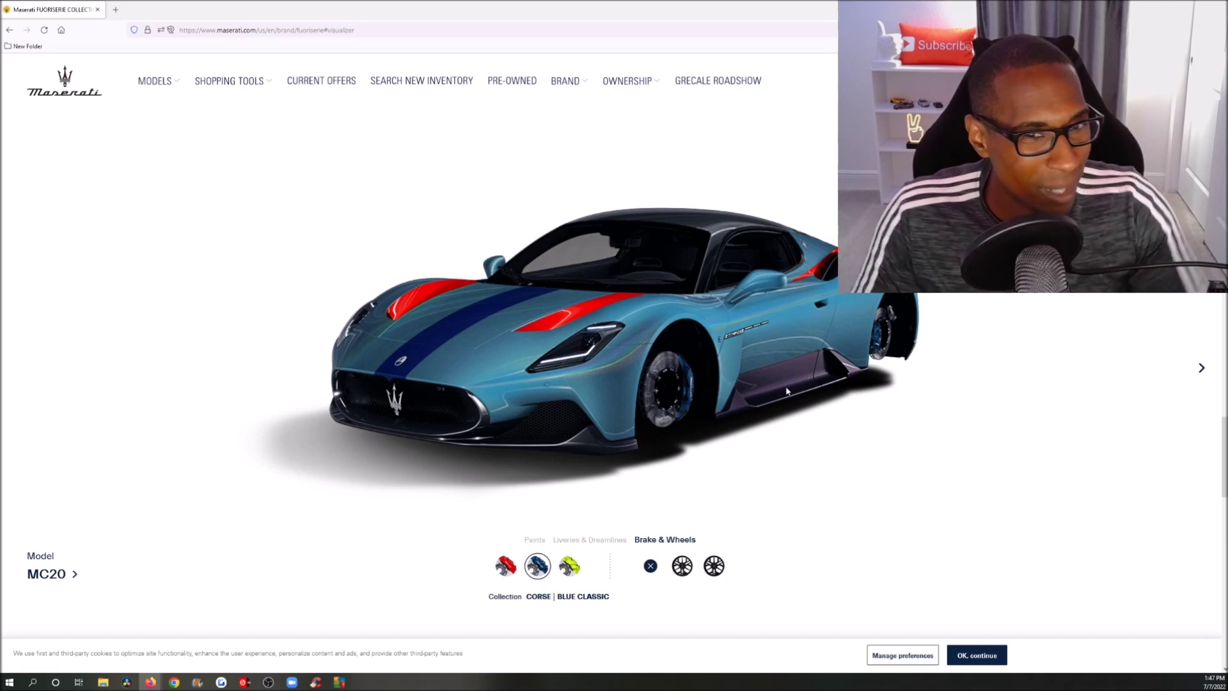
left_click(1201, 369)
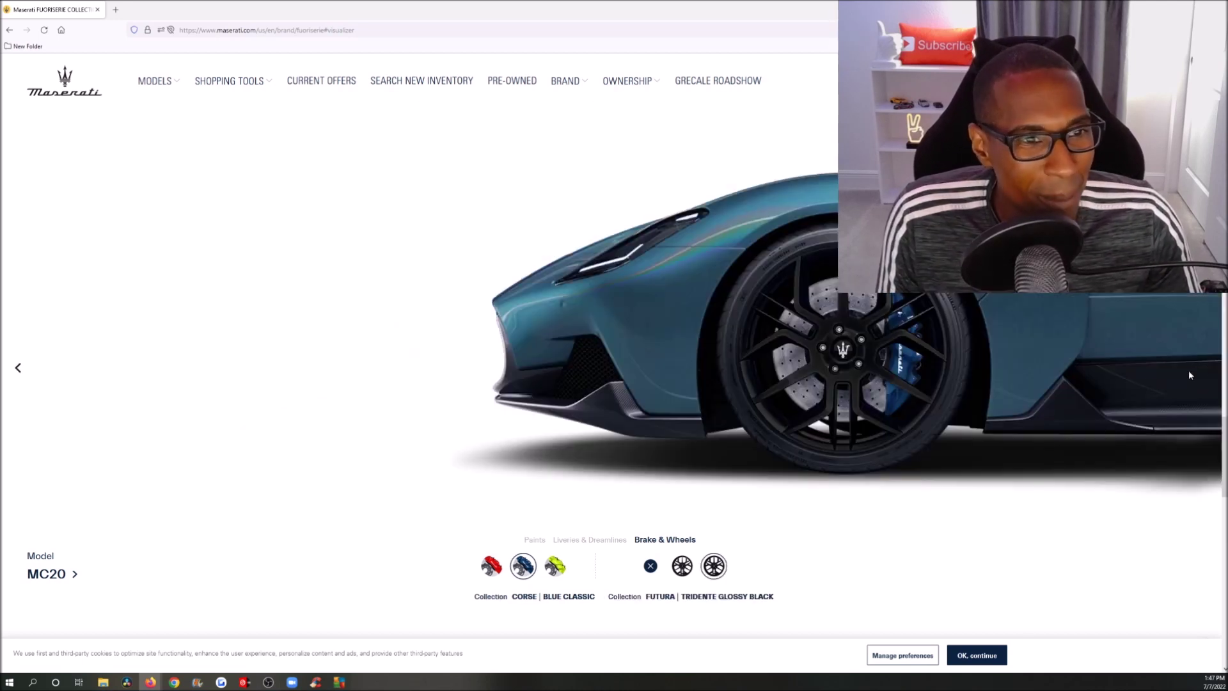
left_click(20, 370)
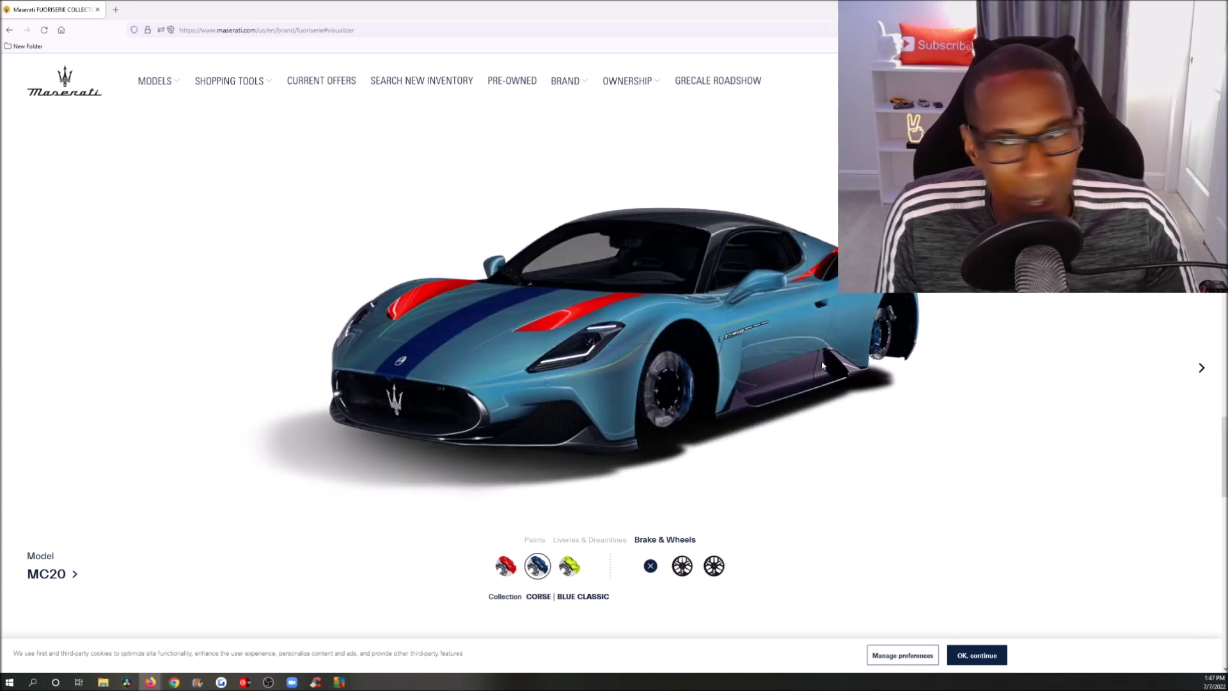
left_click(682, 566)
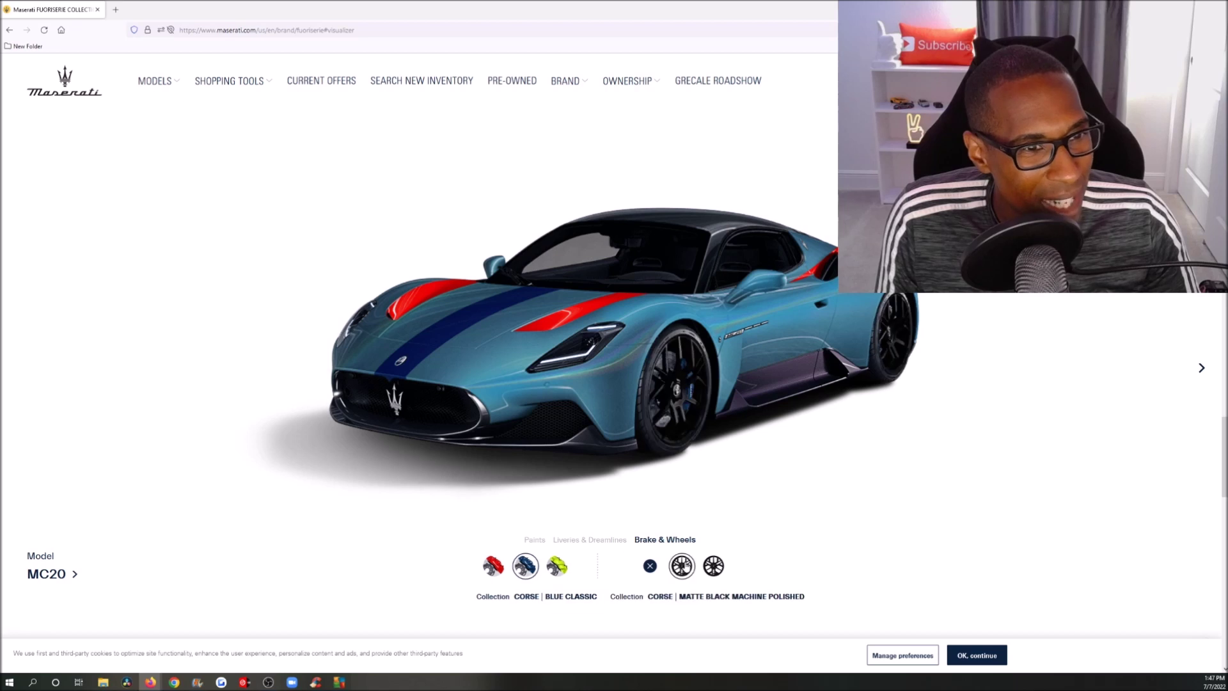
left_click(716, 572)
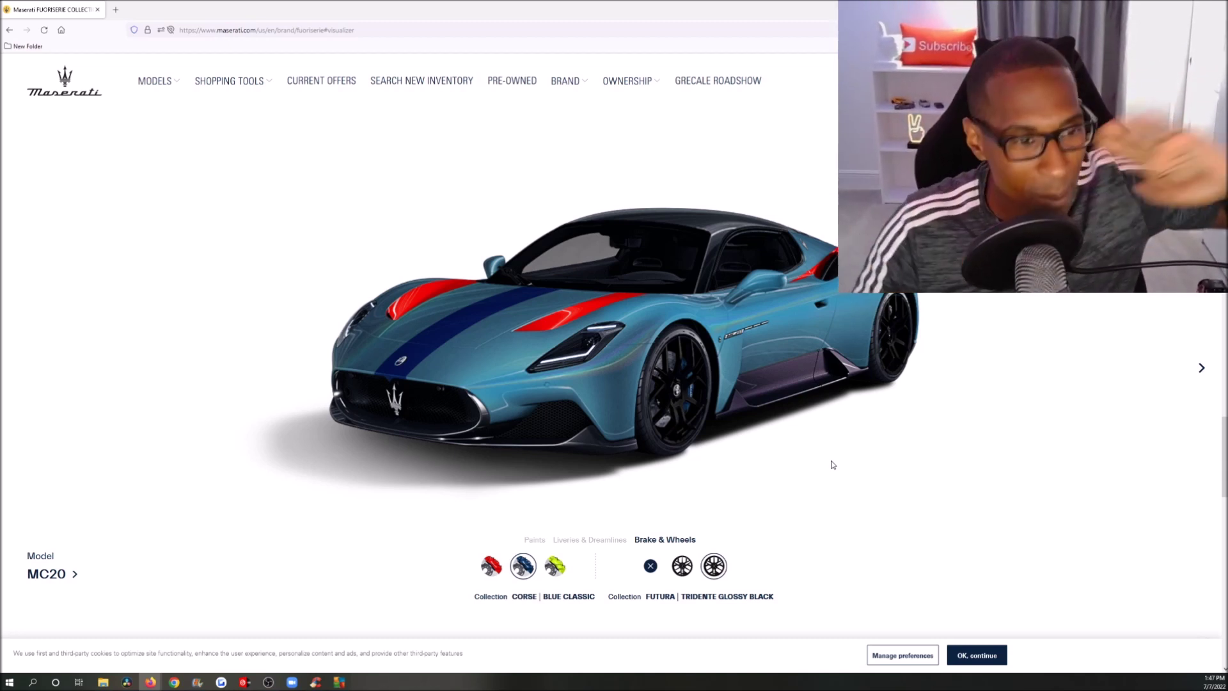
left_click(542, 542)
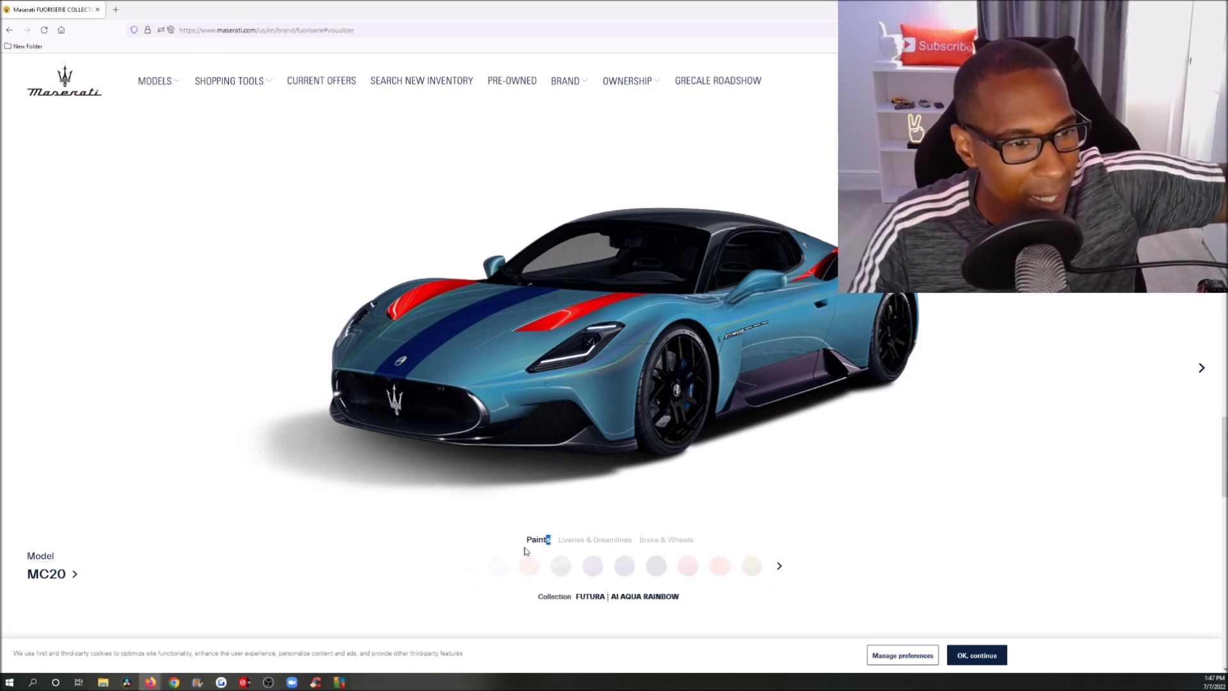
Paint the car Bianco Audace Glossy white and apply the MC12 Tributo blue livery
left_click(499, 566)
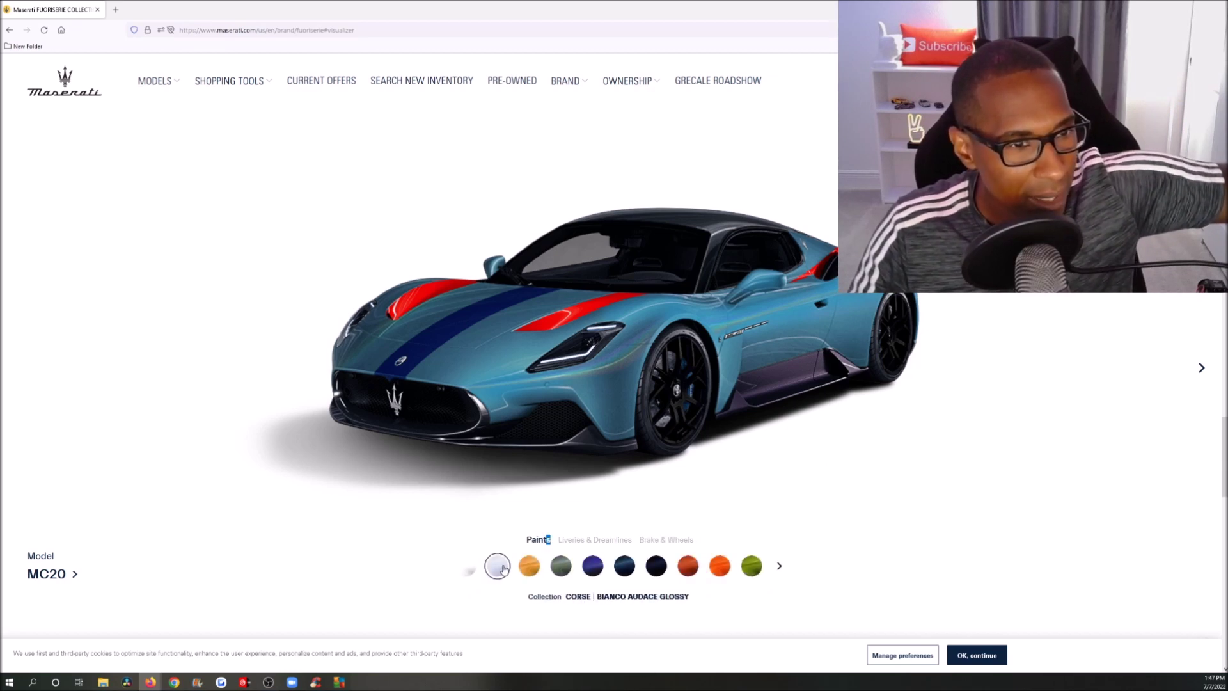
left_click(604, 543)
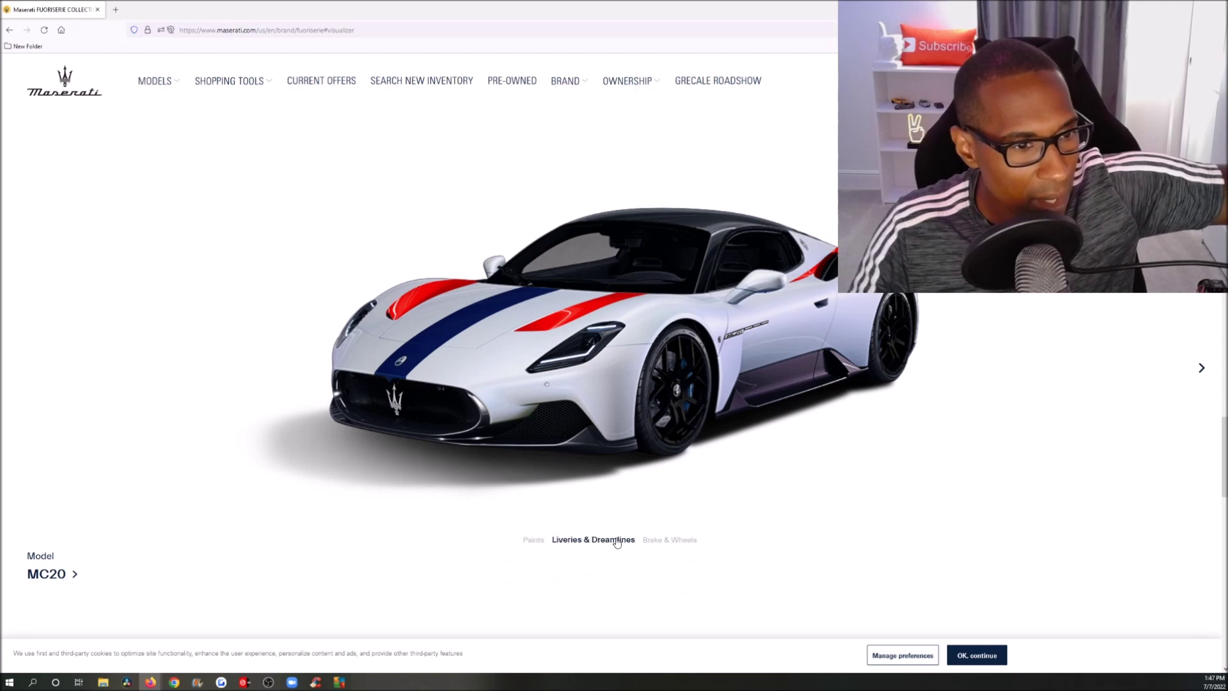
left_click(780, 568)
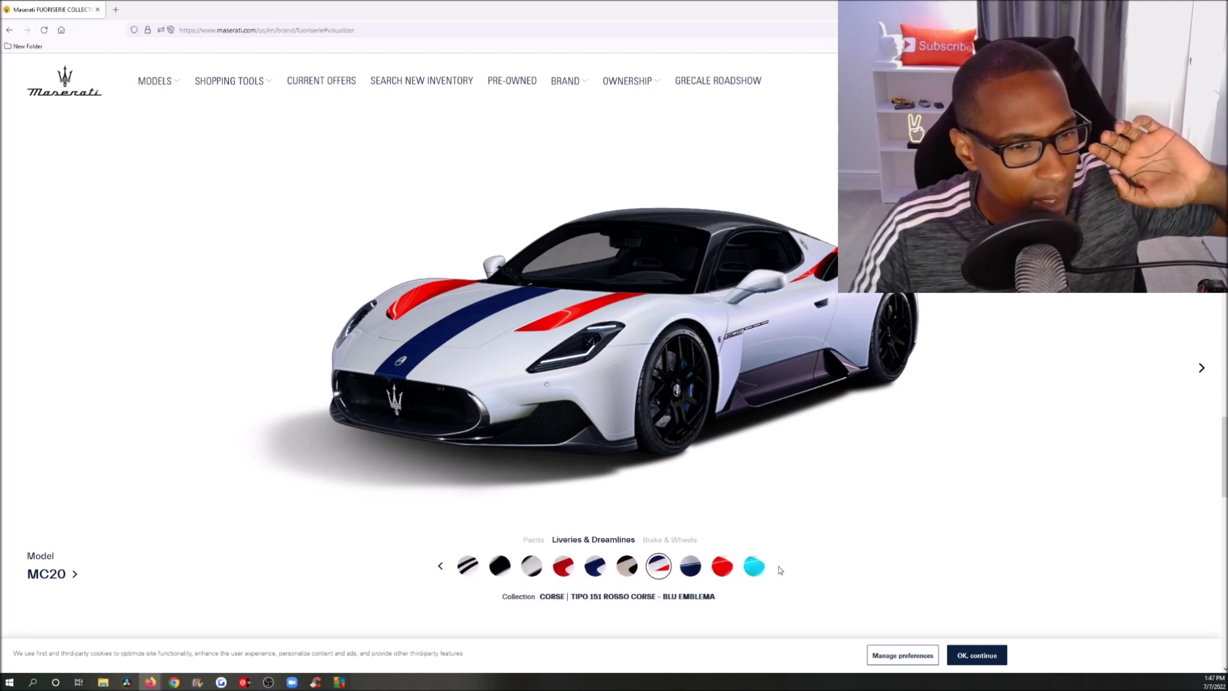
left_click(699, 572)
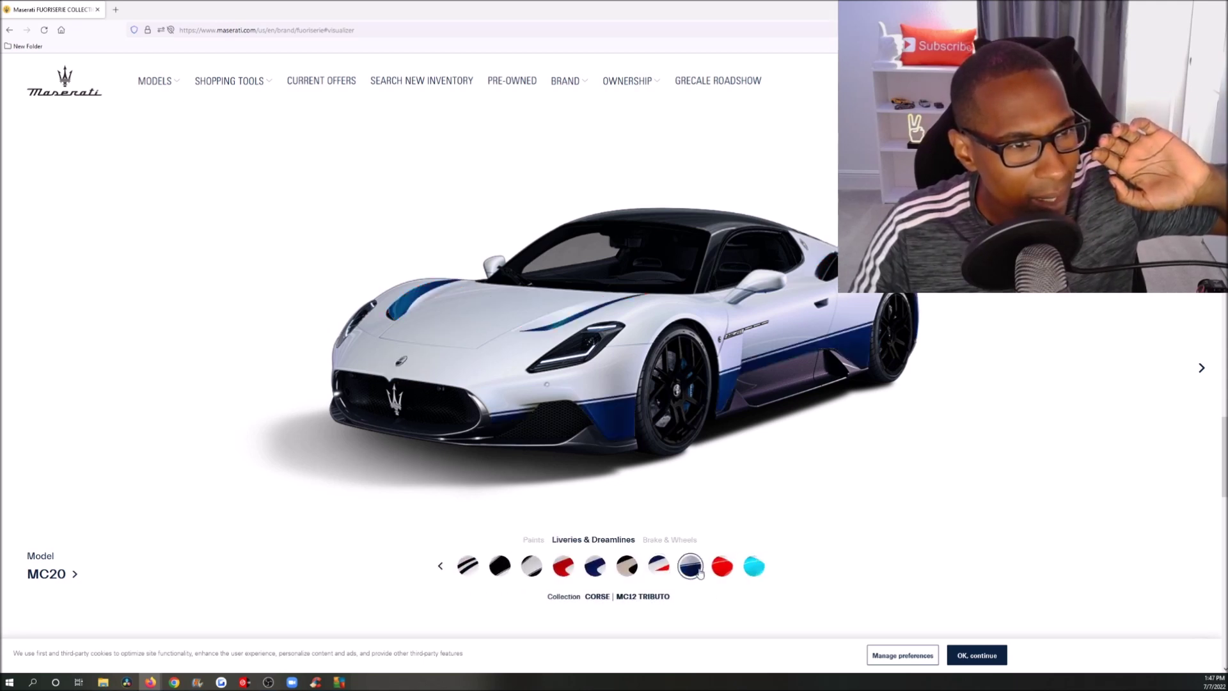
Compare the MC12 Competition Nero and Bianco liveries, then reapply MC12 Tributo
left_click(668, 541)
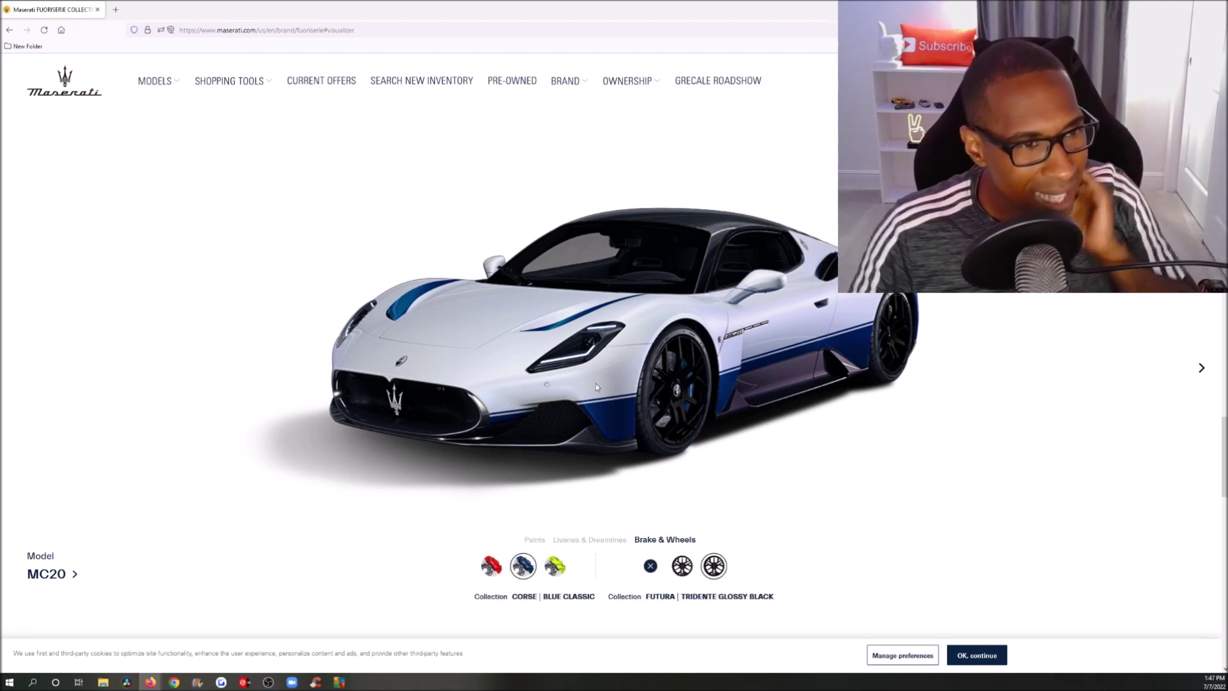
left_click(604, 541)
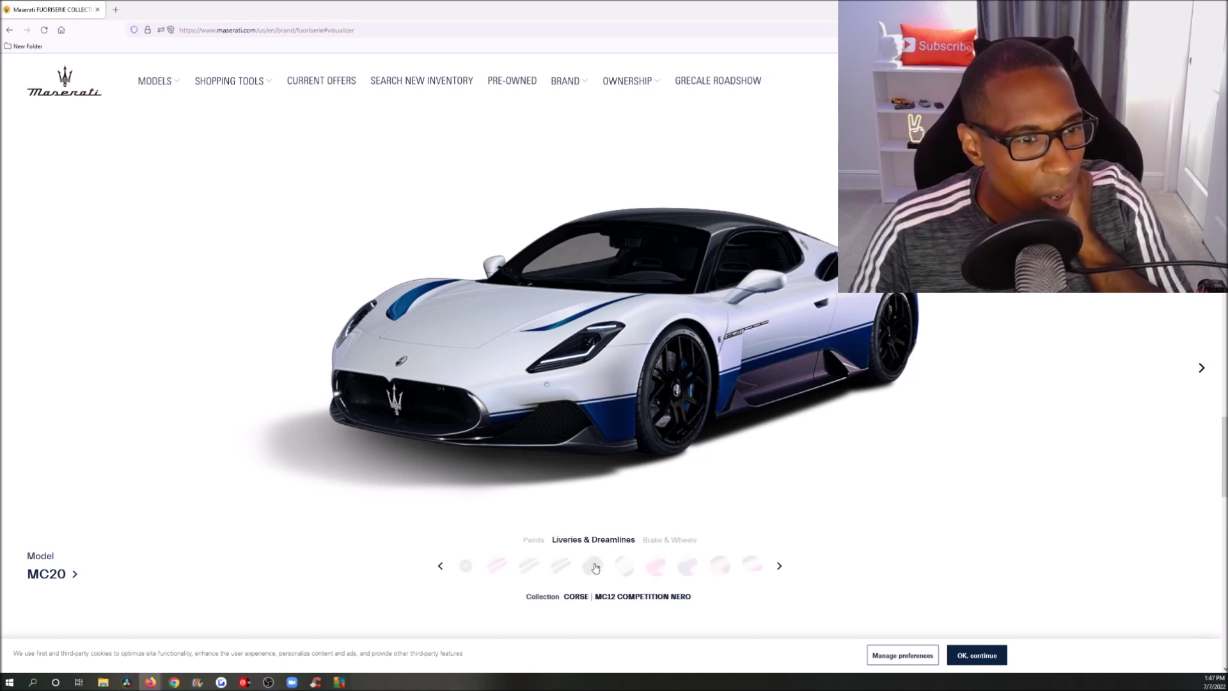
left_click(592, 566)
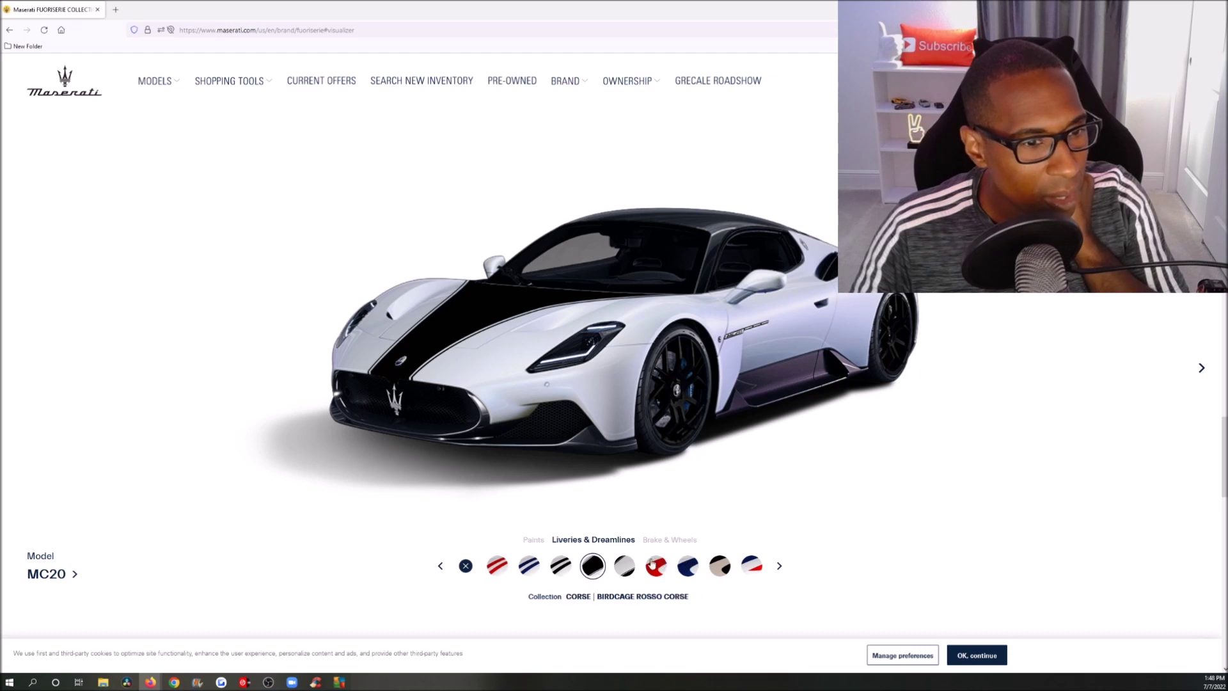
left_click(624, 565)
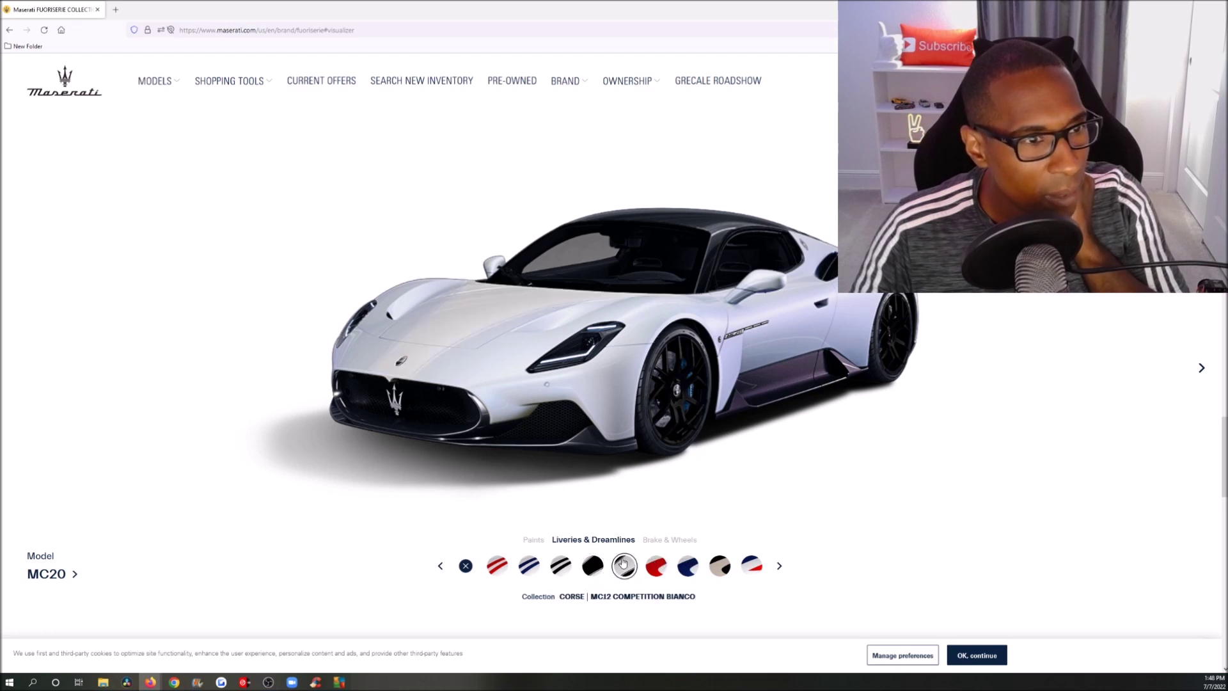
left_click(780, 566)
left_click(697, 567)
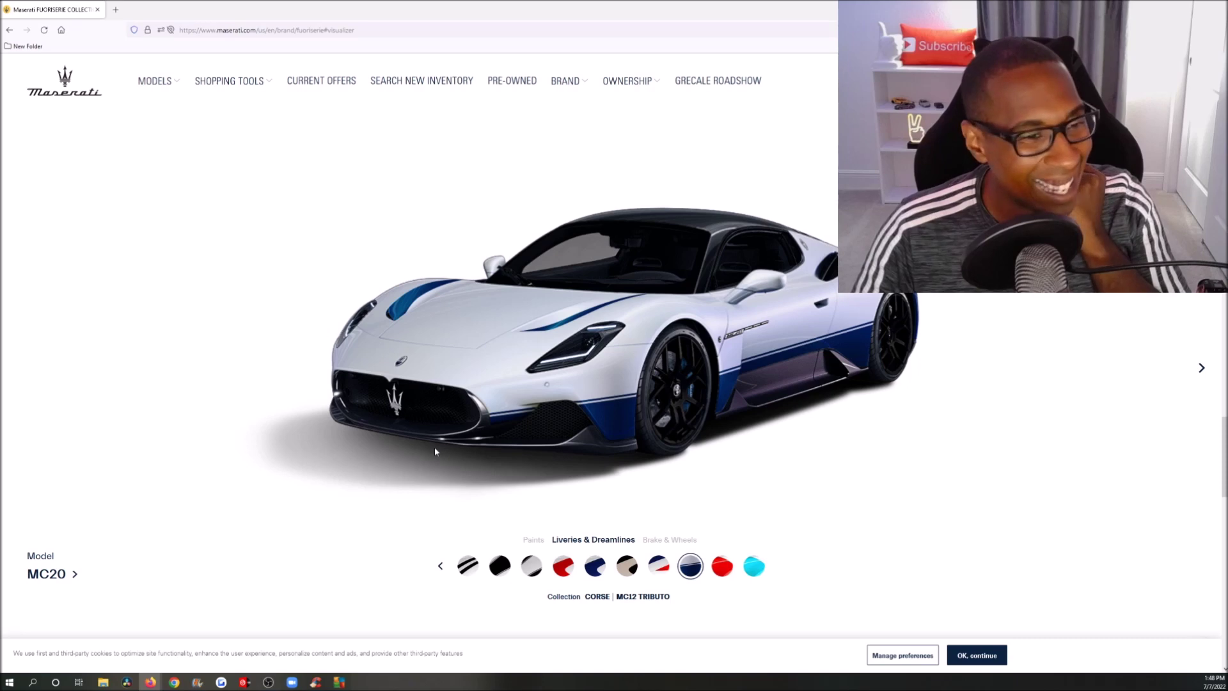
scroll(225, 488, "down", 2)
scroll(205, 469, "up", 2)
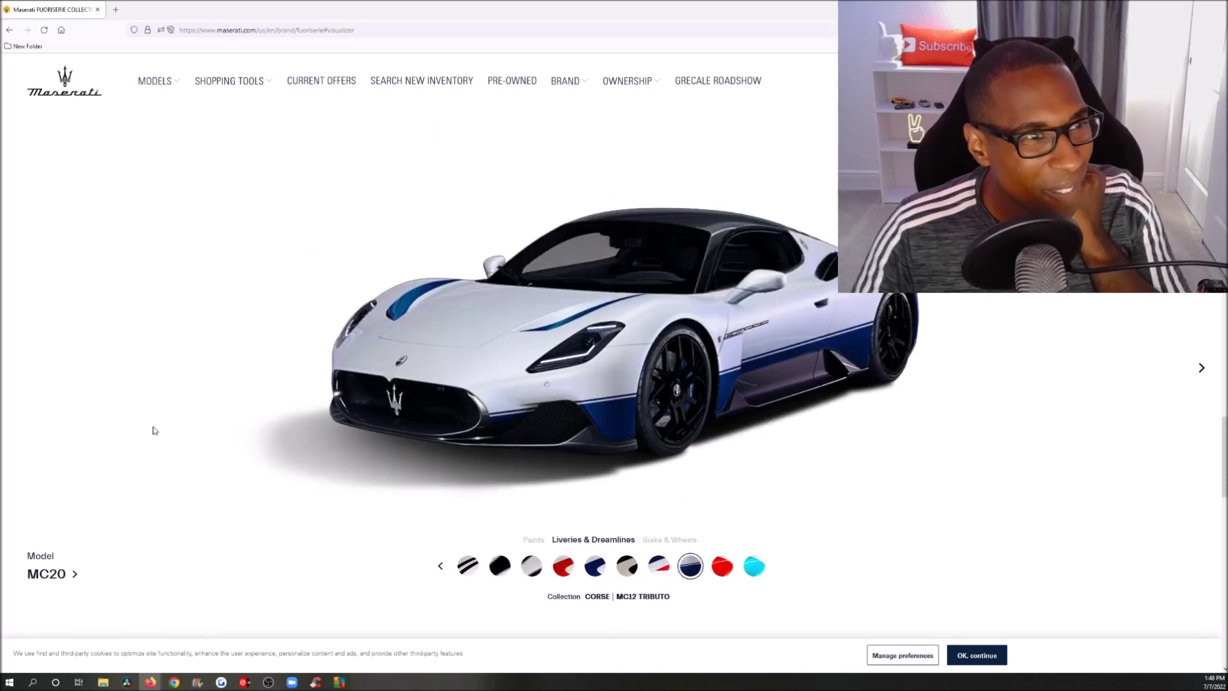
scroll(155, 431, "down", 5)
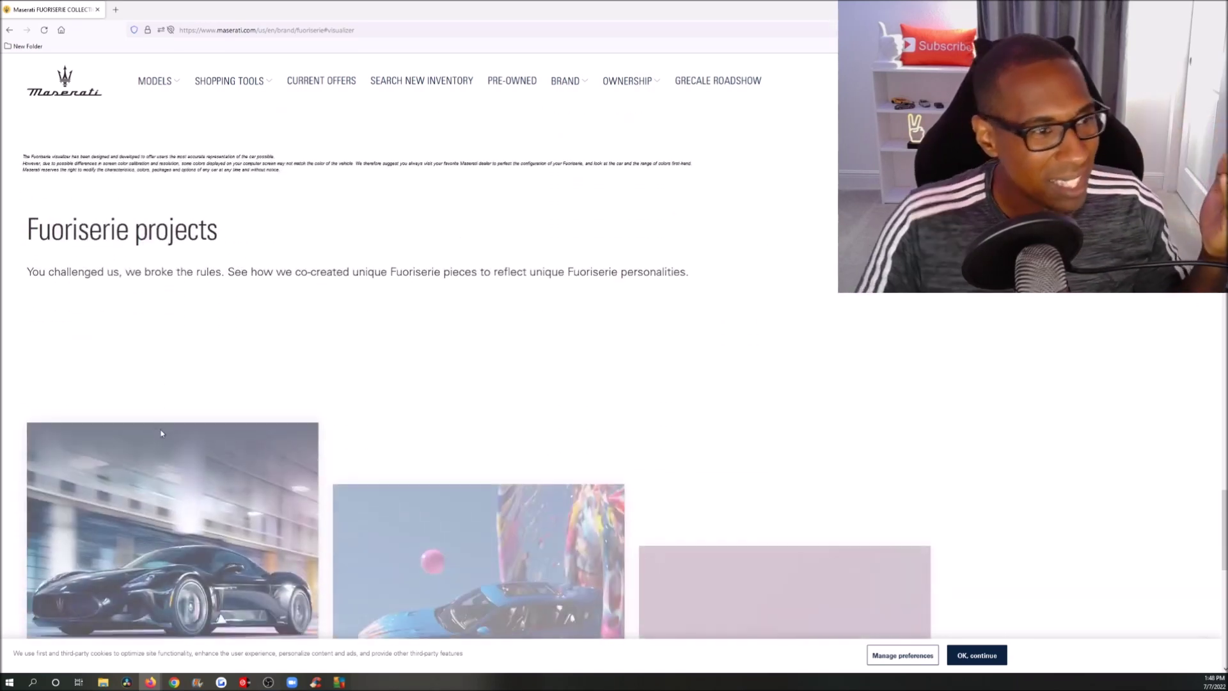
scroll(161, 434, "down", 2)
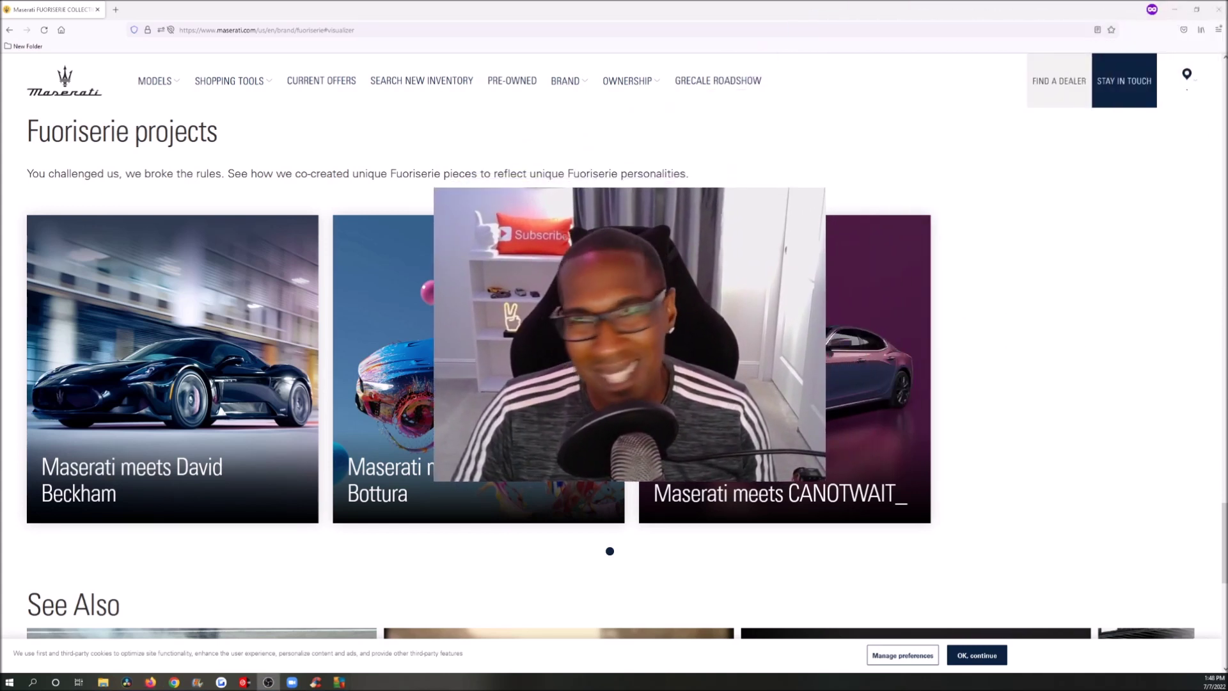
scroll(609, 378, "down", 2)
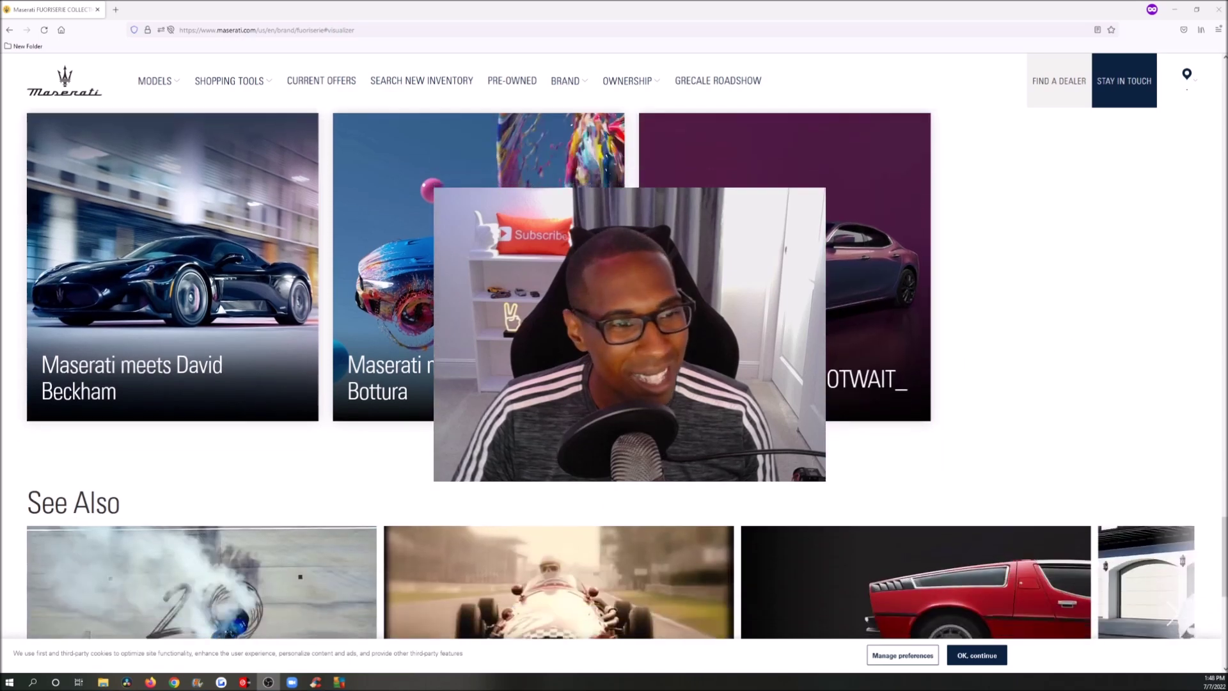
scroll(736, 448, "down", 3)
scroll(736, 447, "up", 7)
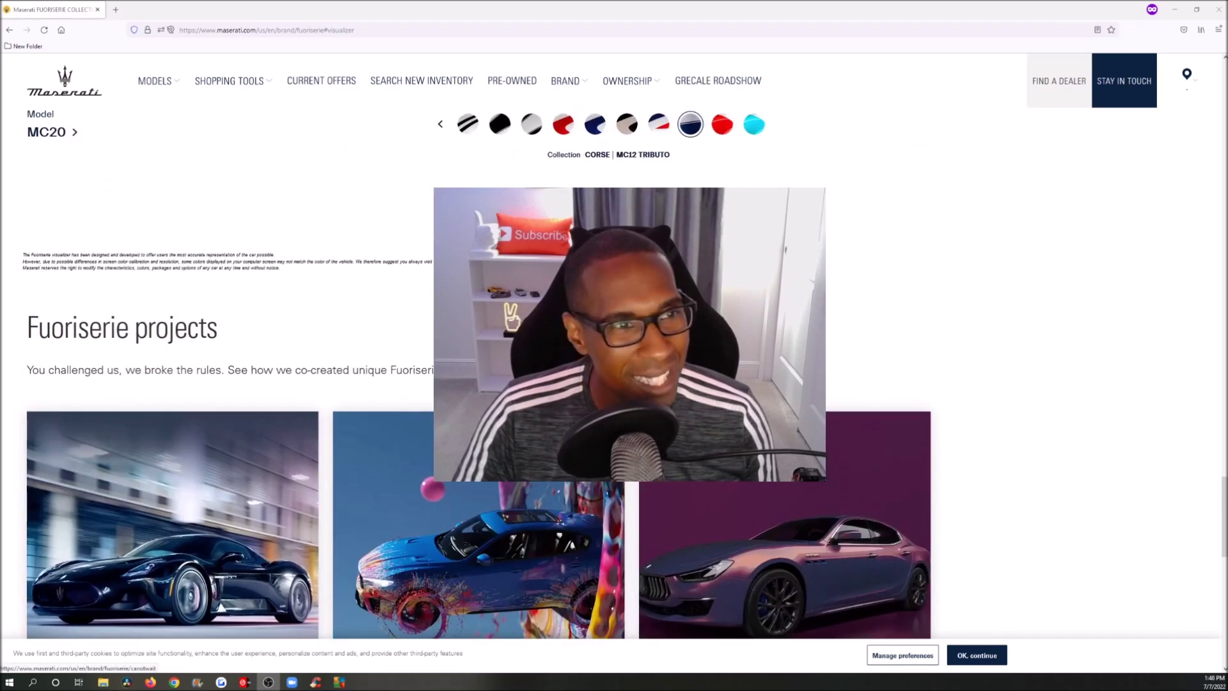
scroll(736, 448, "up", 2)
scroll(736, 448, "up", 1)
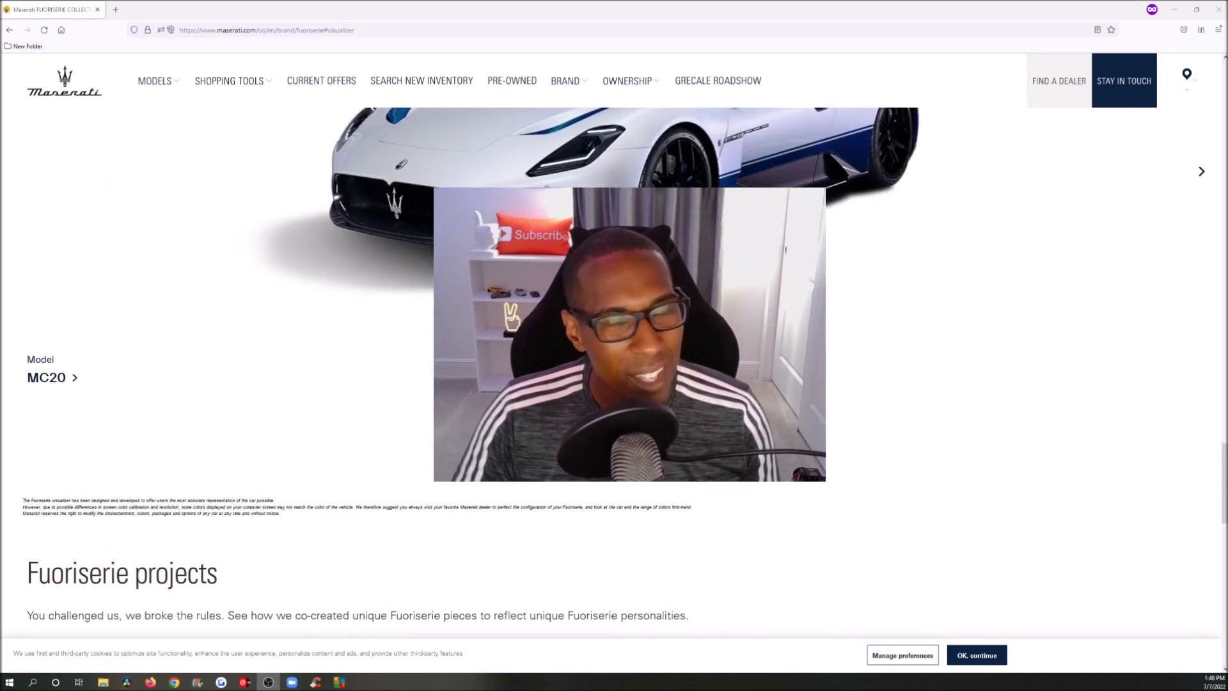
scroll(736, 448, "up", 1)
scroll(735, 448, "up", 1)
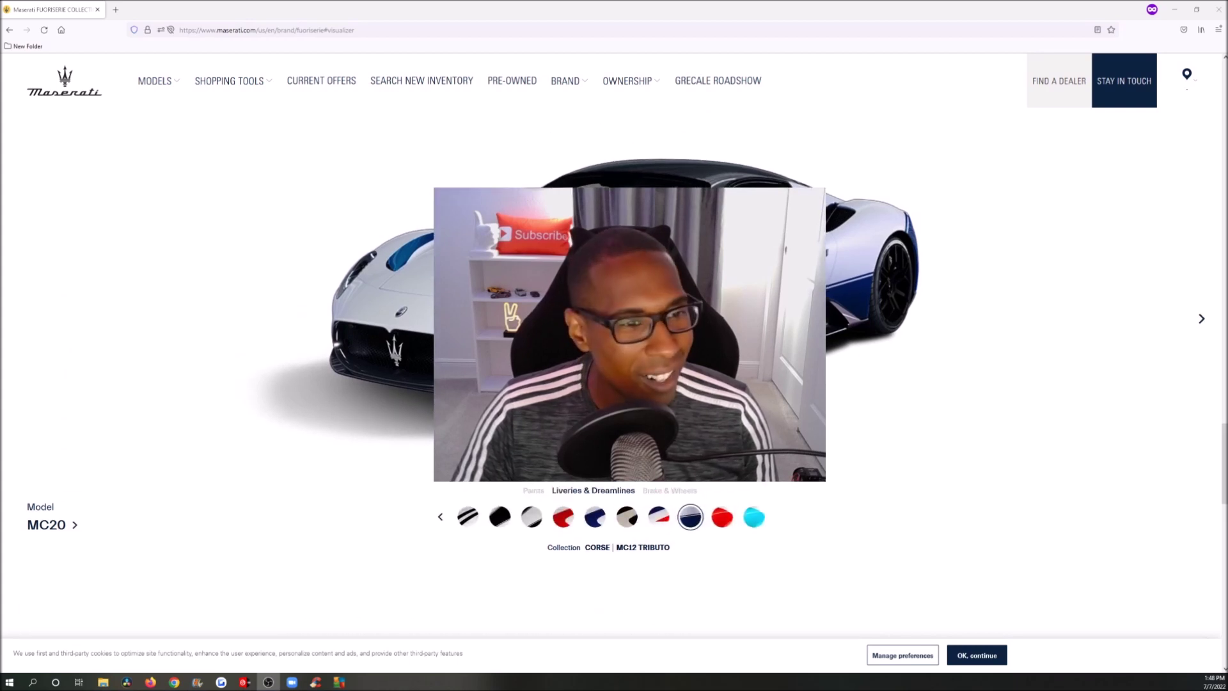
scroll(736, 448, "down", 1)
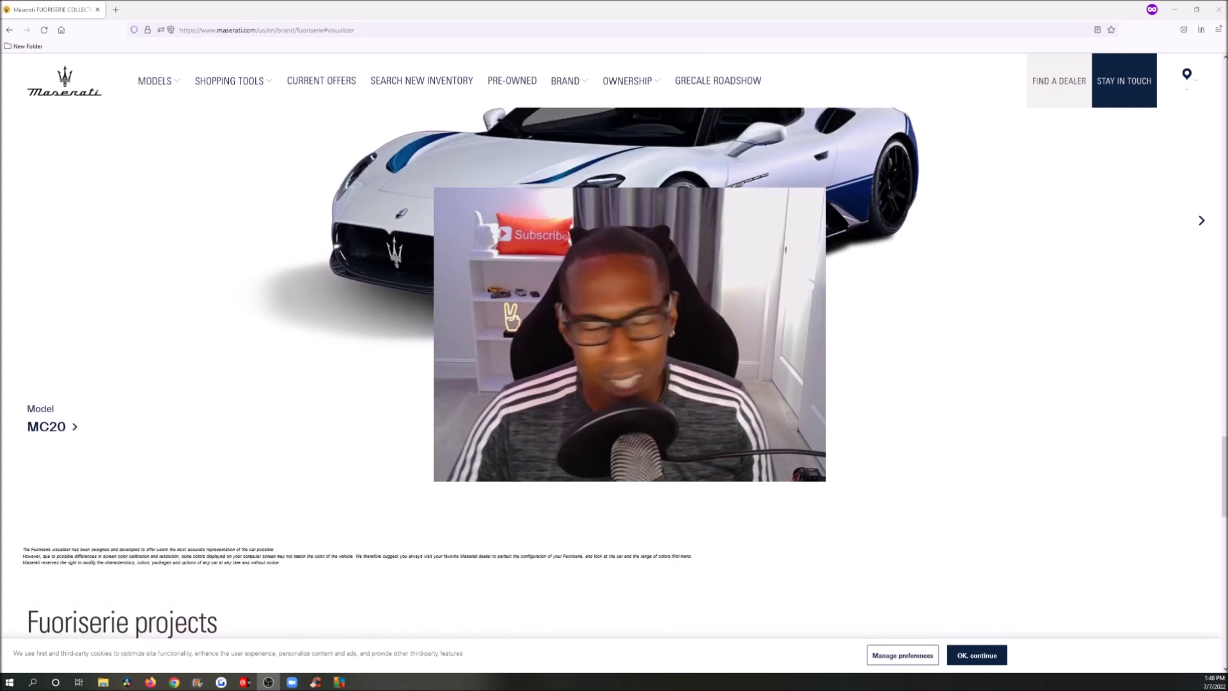
scroll(735, 448, "up", 1)
scroll(736, 448, "up", 1)
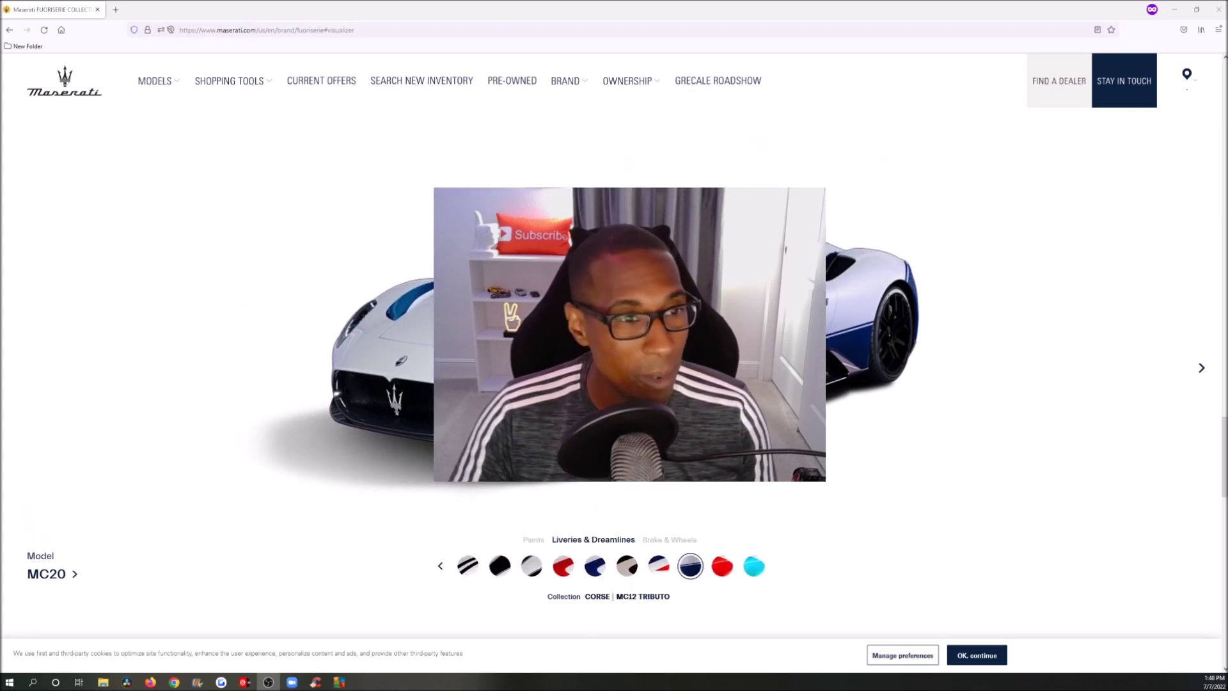
scroll(736, 447, "up", 4)
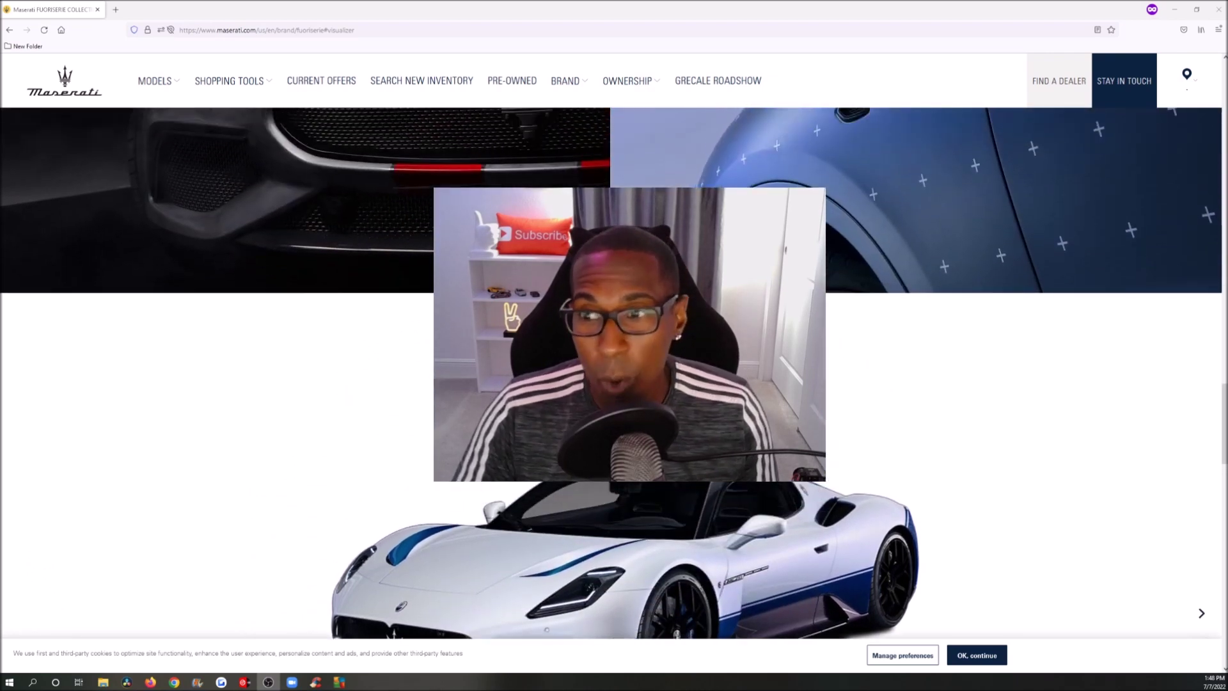